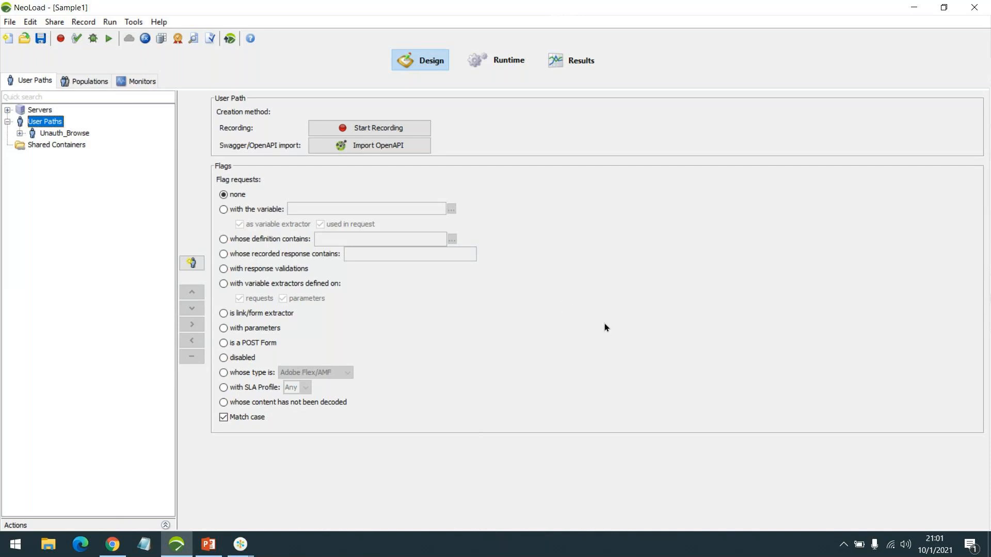
Expand Unauth_Browse and its Actions folder, then dismiss the chat notification toast
left_click(19, 134)
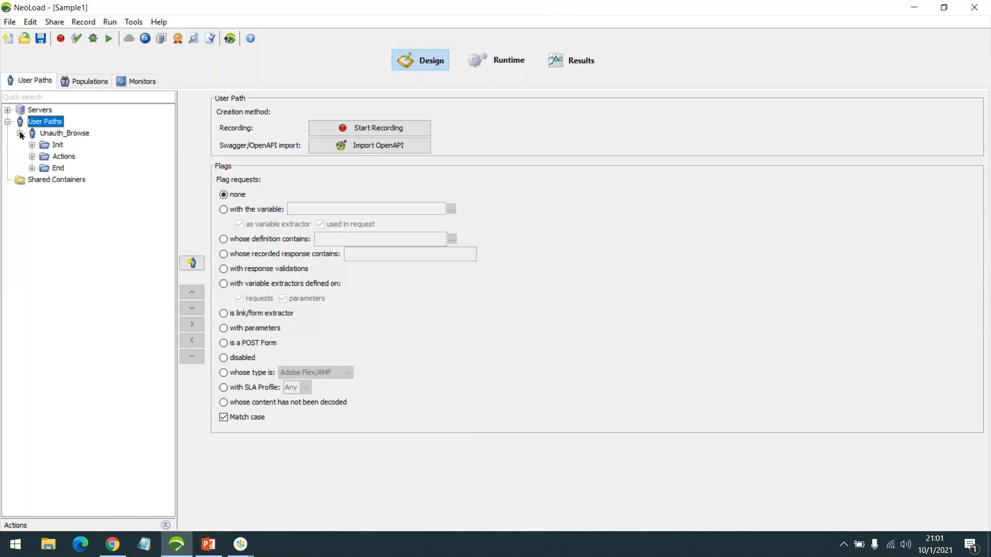
left_click(33, 156)
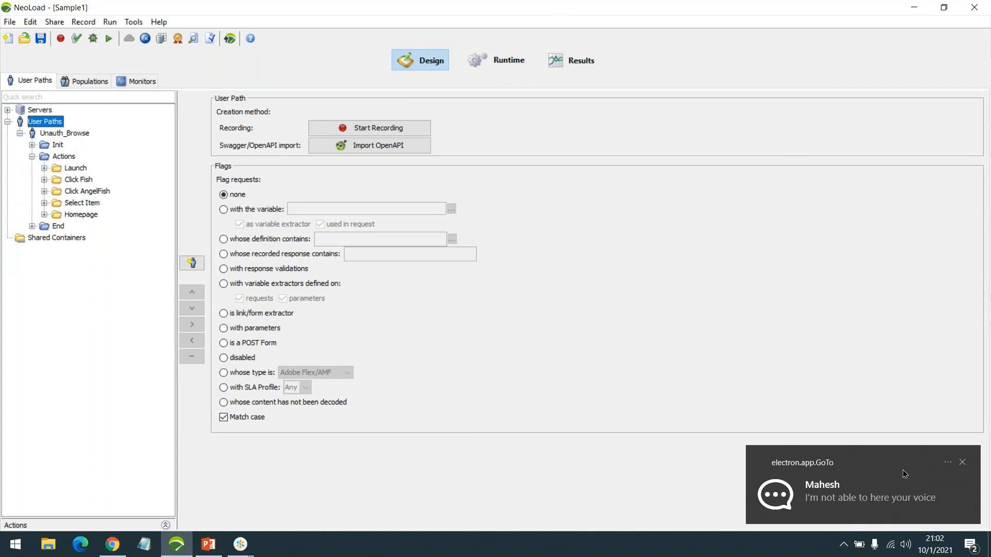
left_click(960, 463)
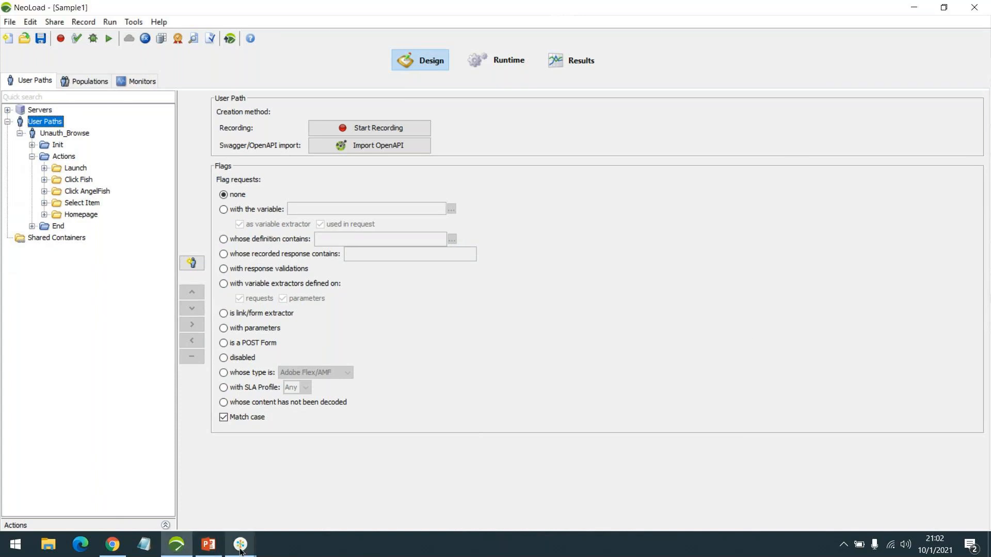
mouse_move(241, 544)
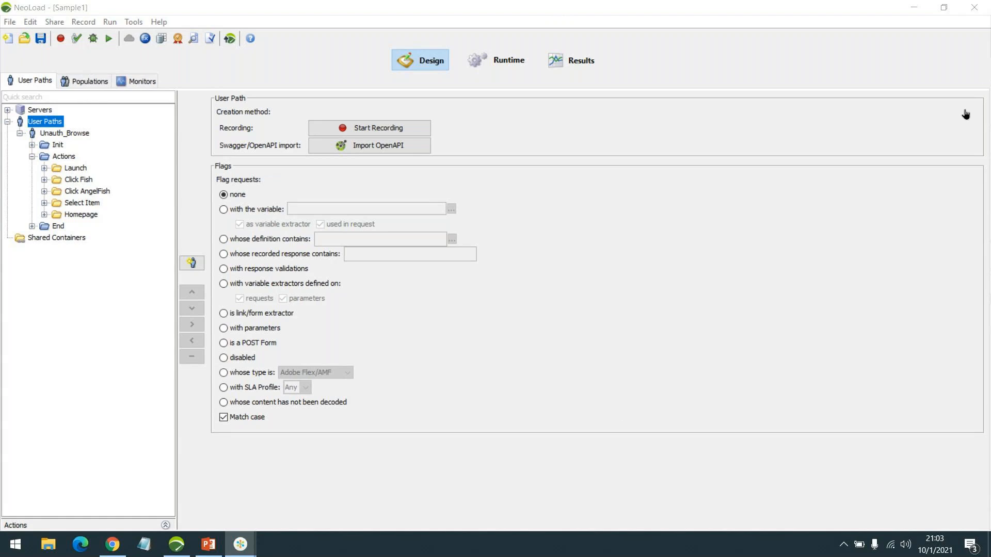
left_click(914, 12)
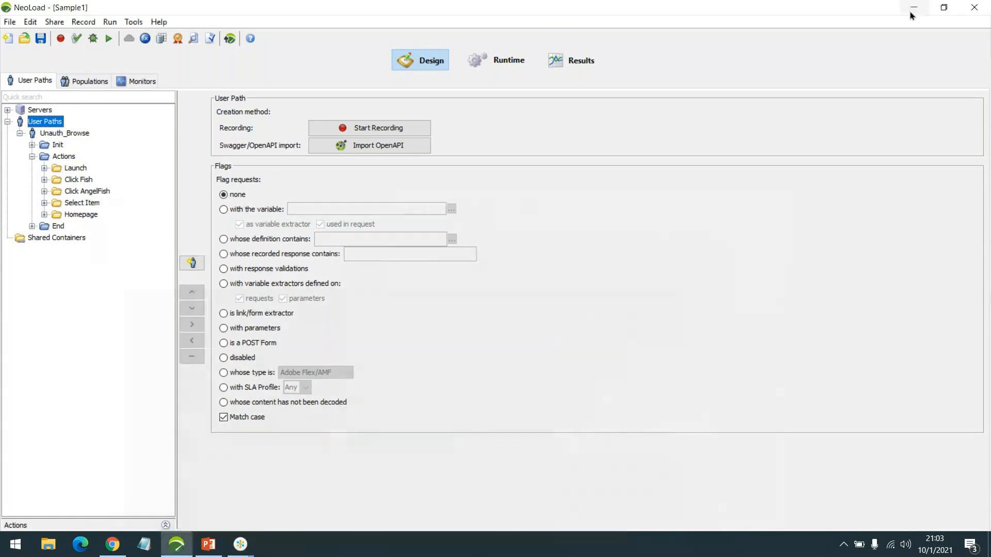
left_click(32, 157)
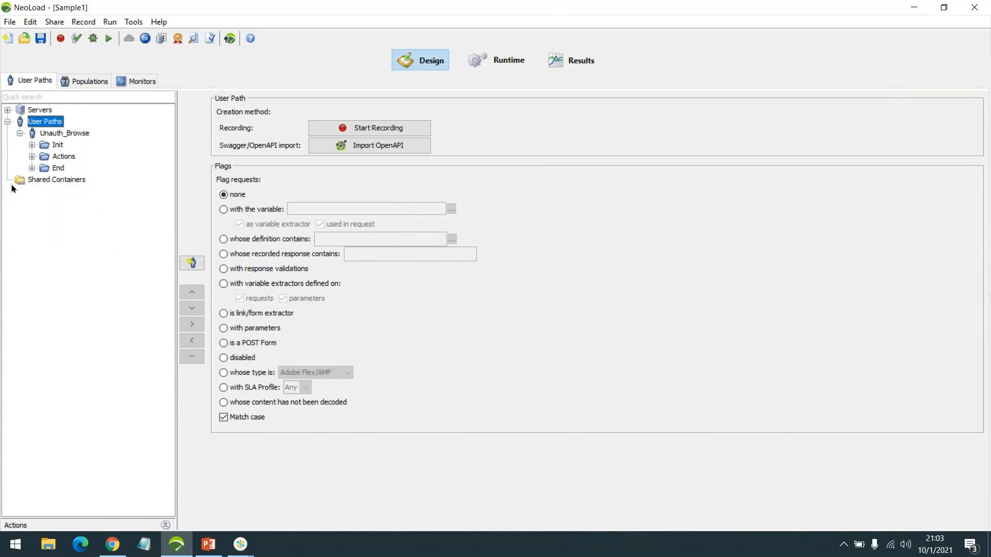
left_click(33, 157)
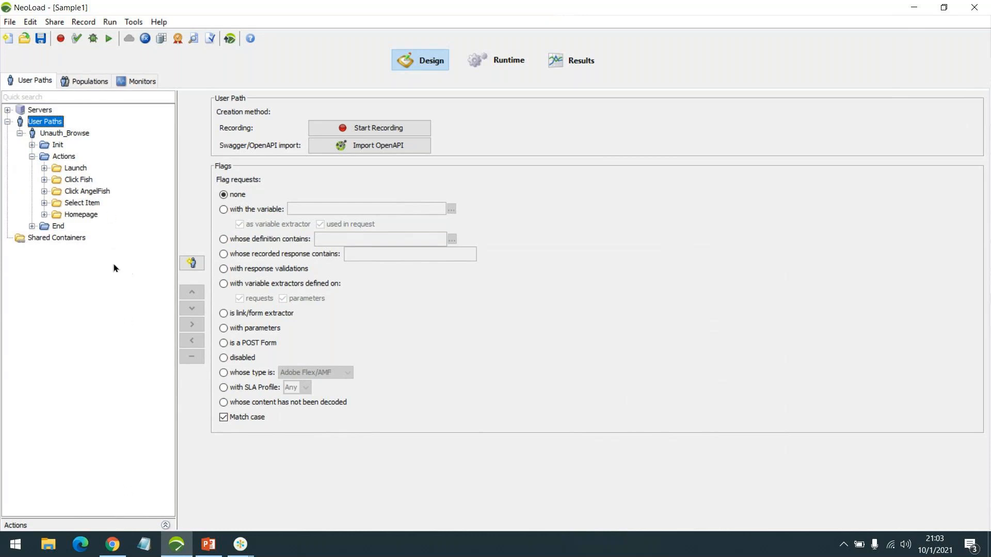
Open a Chrome incognito window, close the extra normal window, and maximize the incognito one
right_click(112, 546)
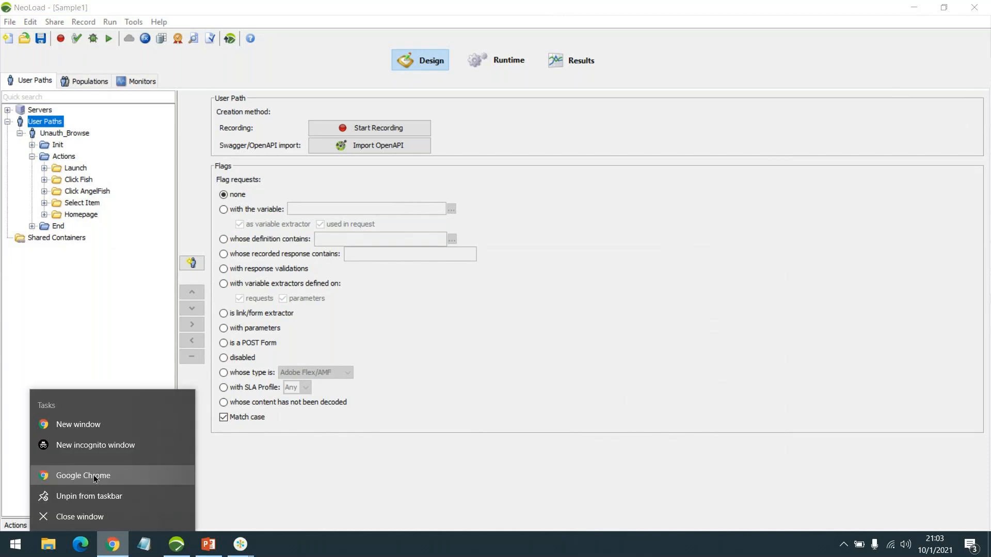
left_click(78, 424)
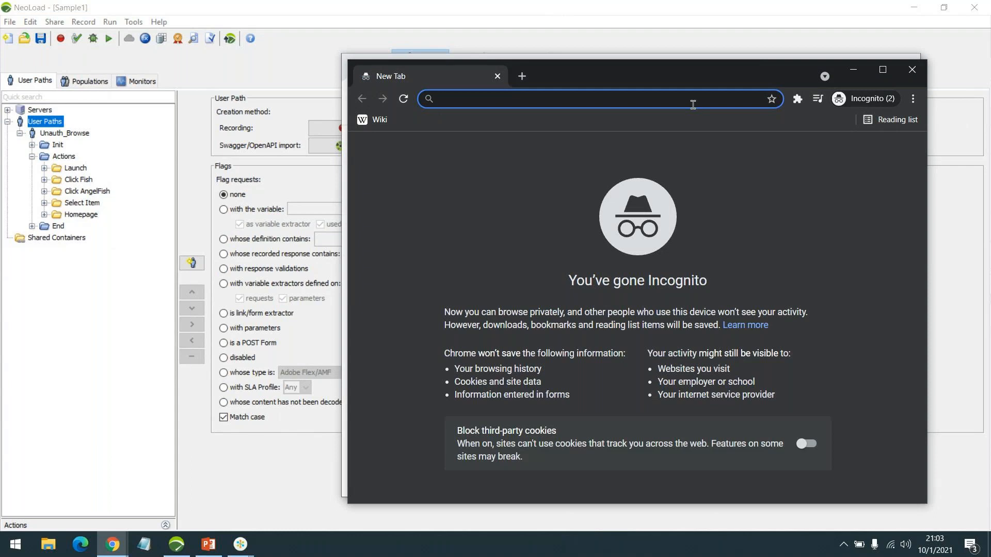
left_click_drag(662, 86, 633, 117)
left_click(466, 65)
left_click(492, 70)
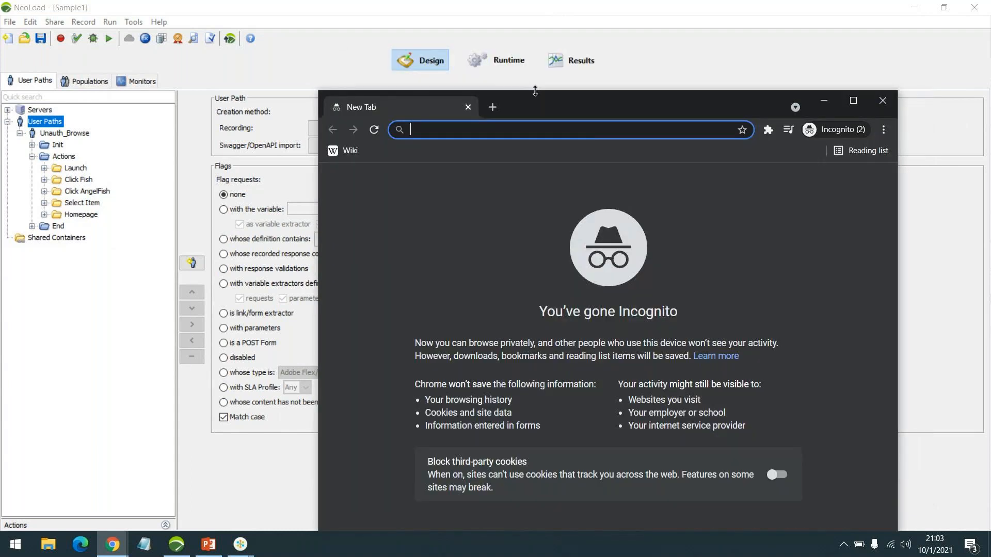
double_click(540, 103)
Search for jpetstore and open the JPetStore Demo result
type("jpetstpre")
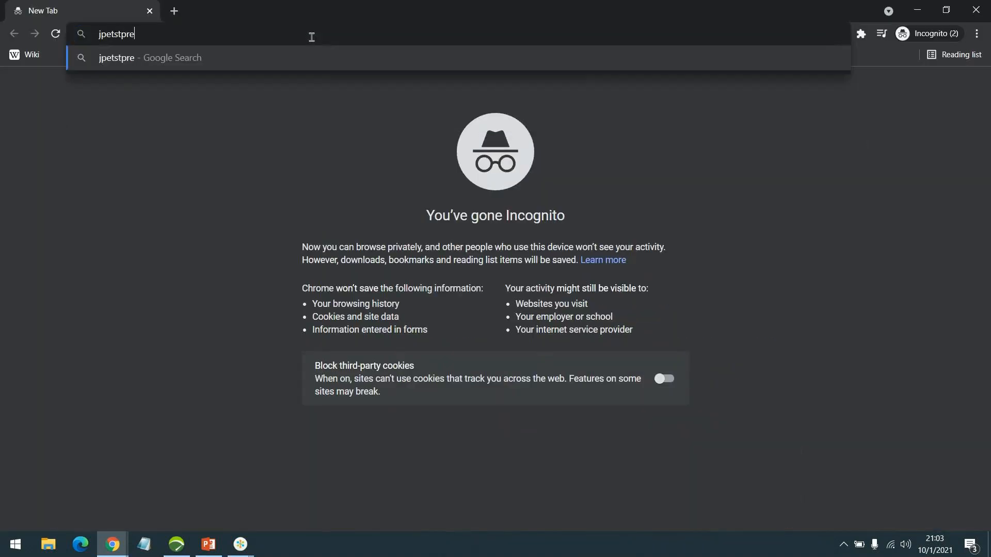
key("Return")
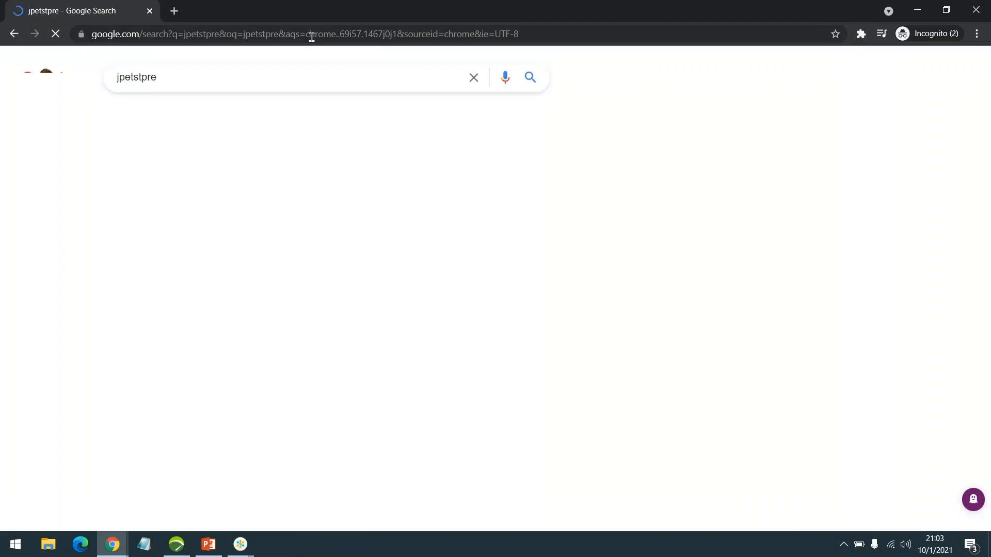
left_click(178, 223)
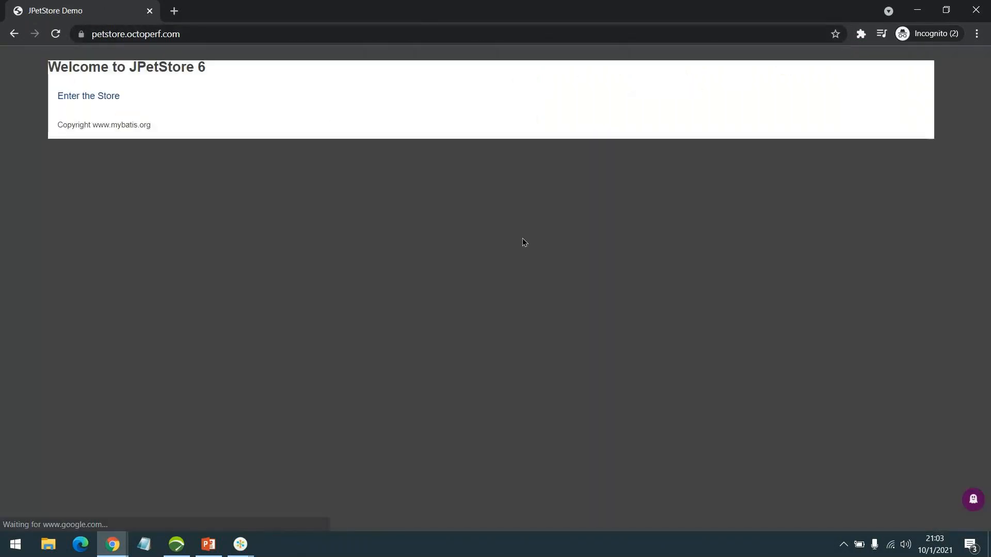
Enter the JPetStore store catalog, briefly check NeoLoad, then return to the Chrome window
left_click(69, 97)
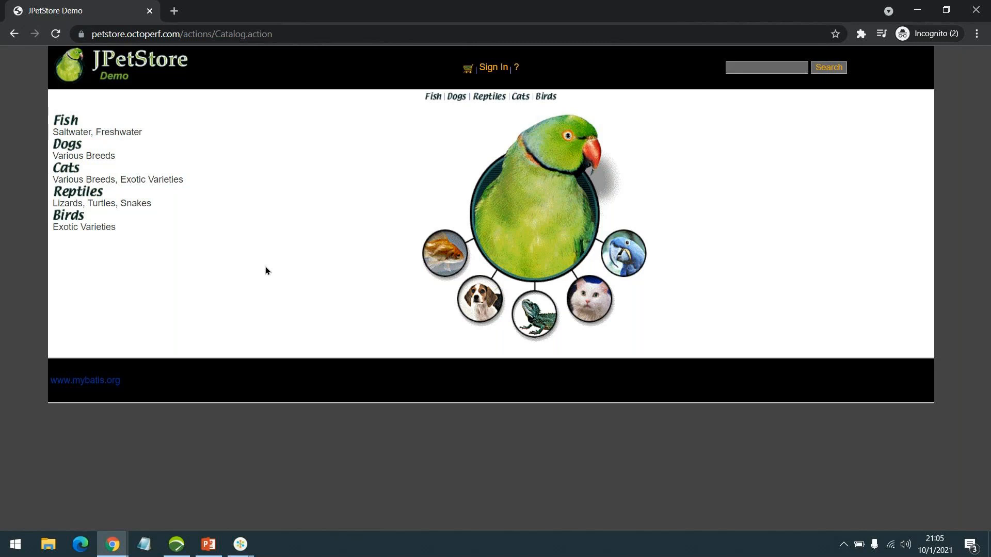
left_click(177, 544)
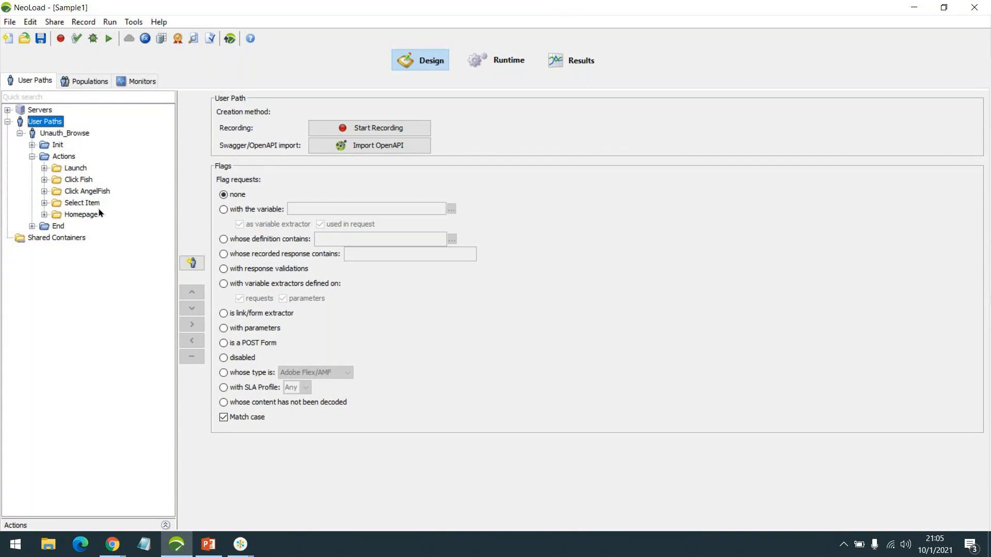
left_click(249, 551)
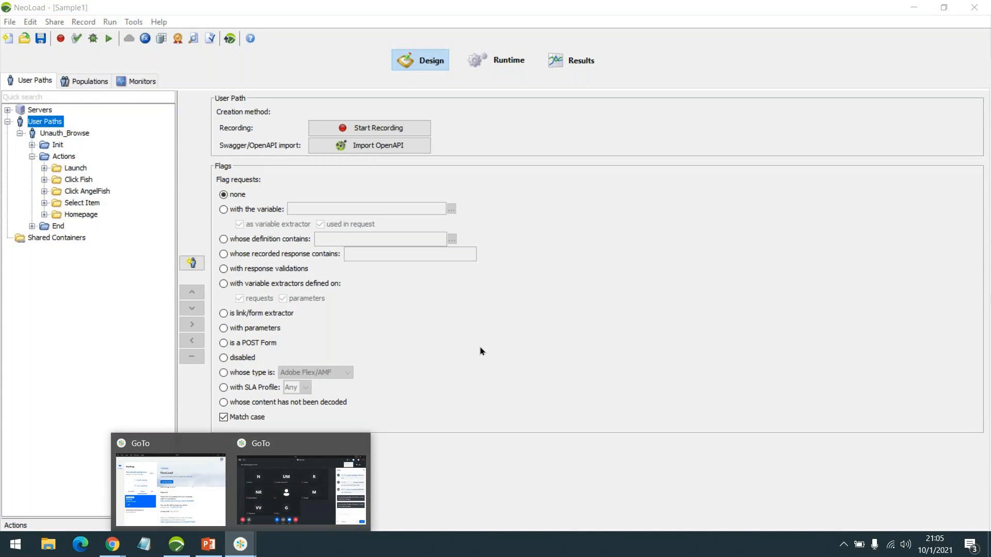
mouse_move(113, 544)
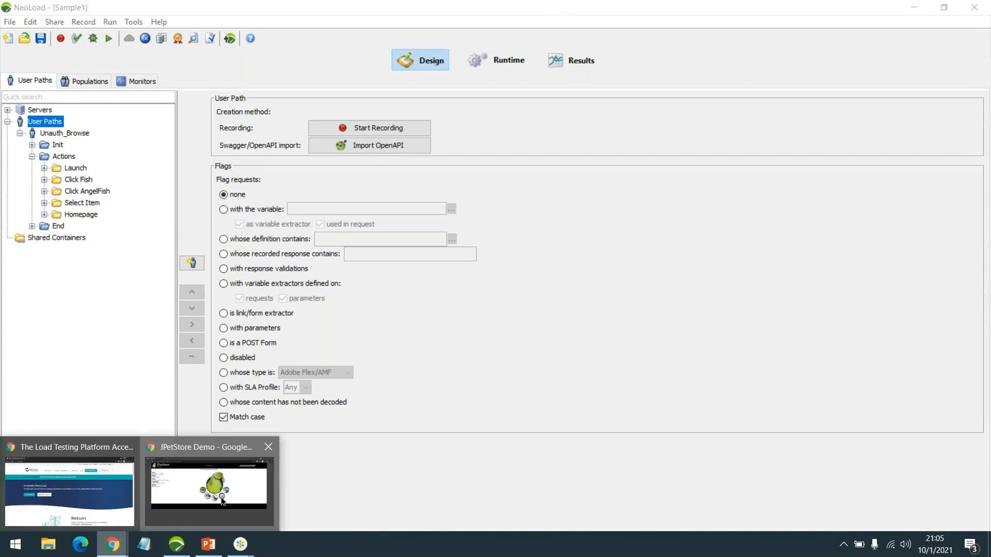
left_click(223, 500)
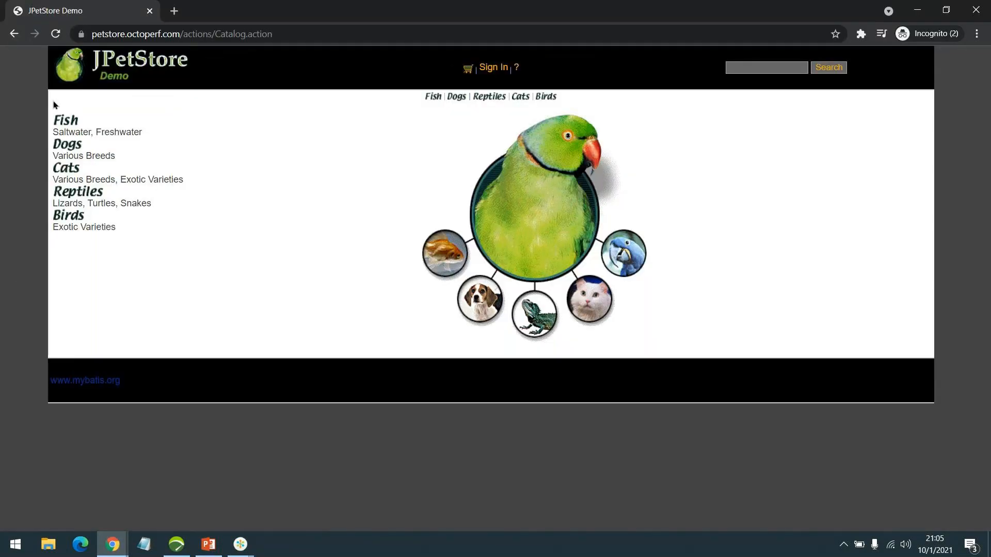
left_click(64, 124)
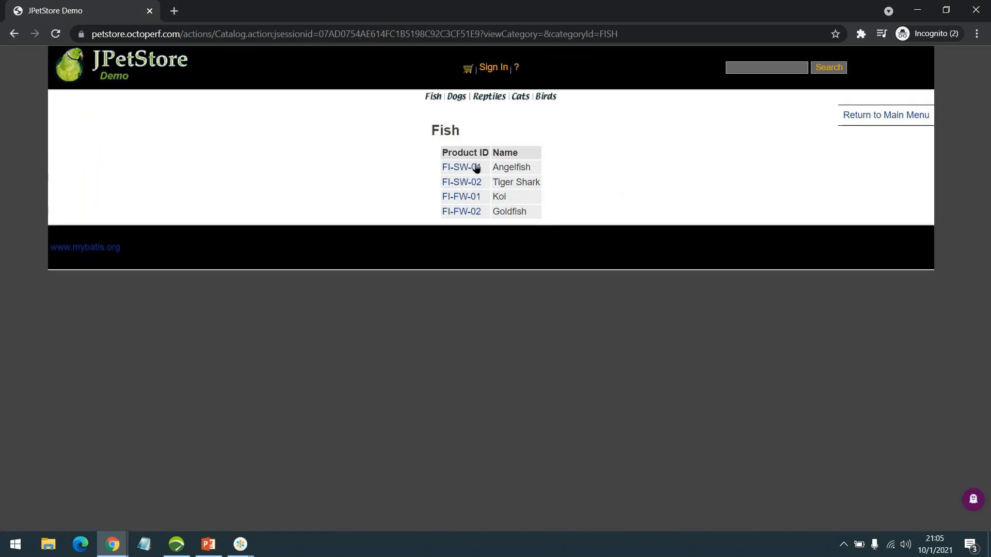
left_click(465, 170)
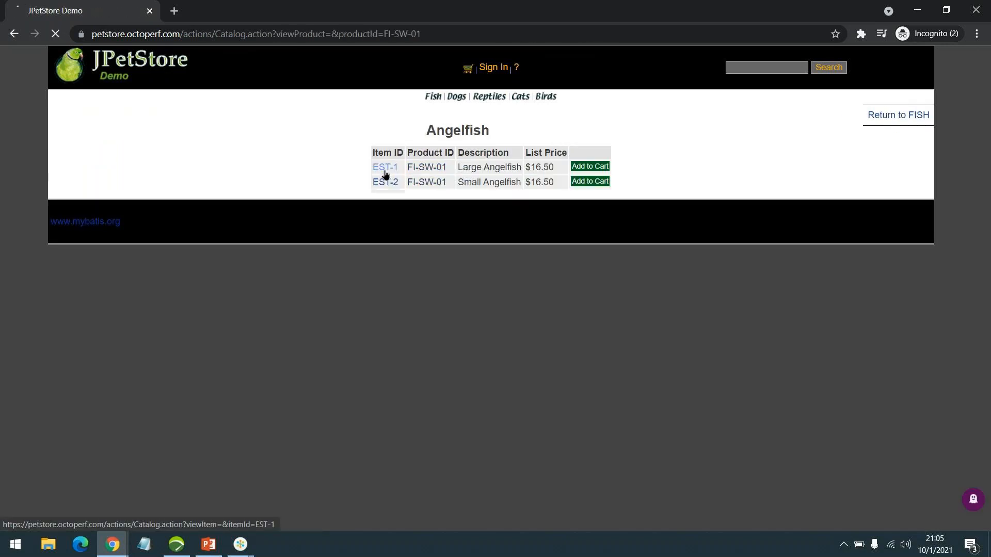
left_click(385, 168)
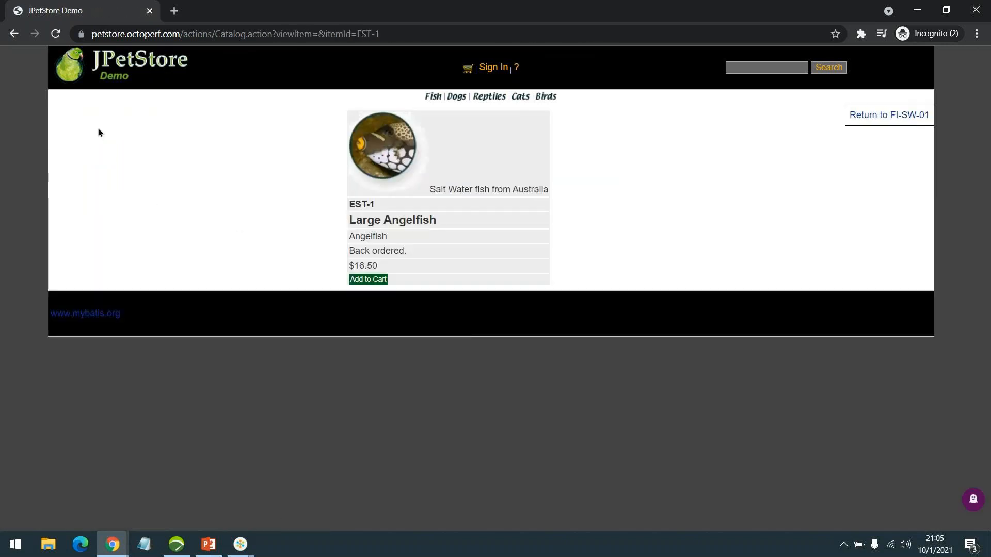
left_click(137, 84)
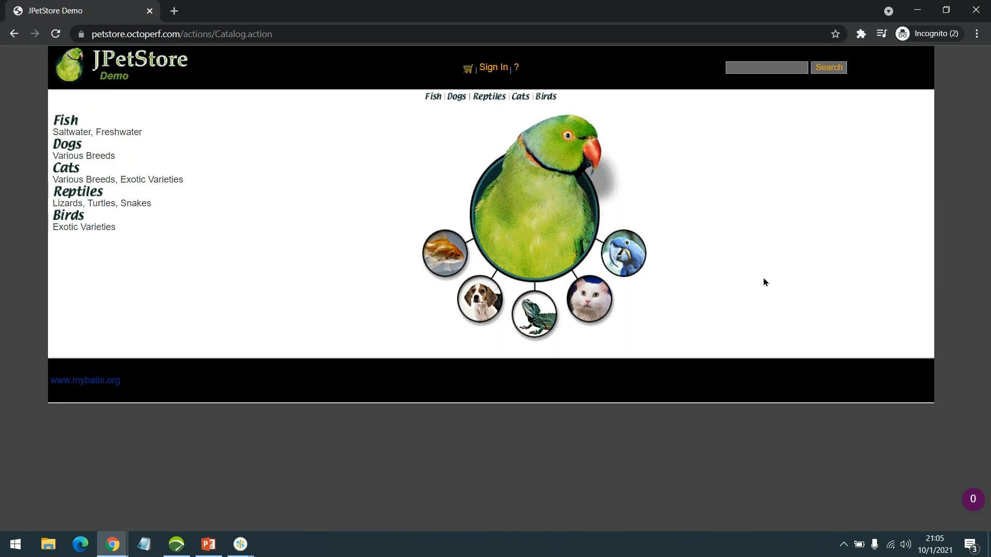
Try signing in with the username and password, which fails with 'Signon failed'
left_click(494, 68)
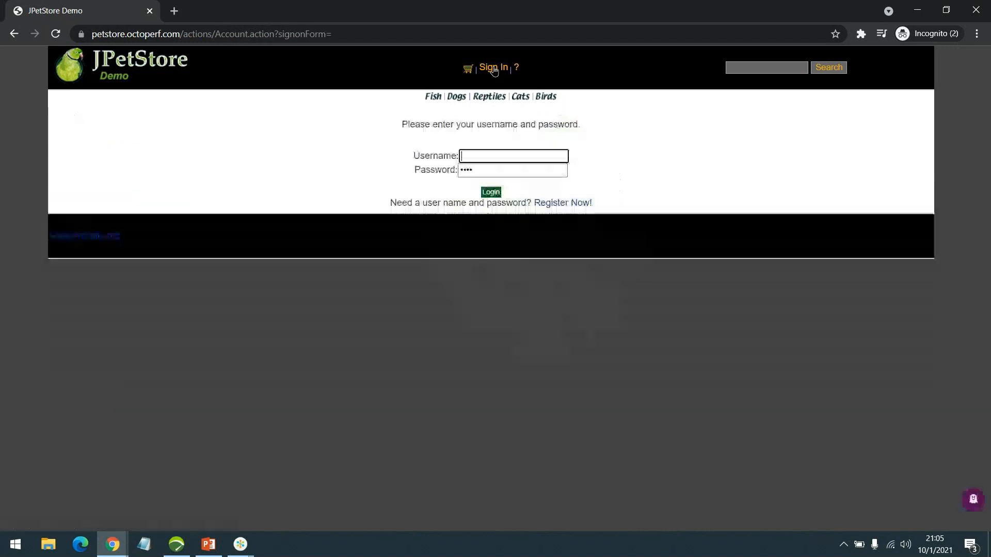
left_click(490, 158)
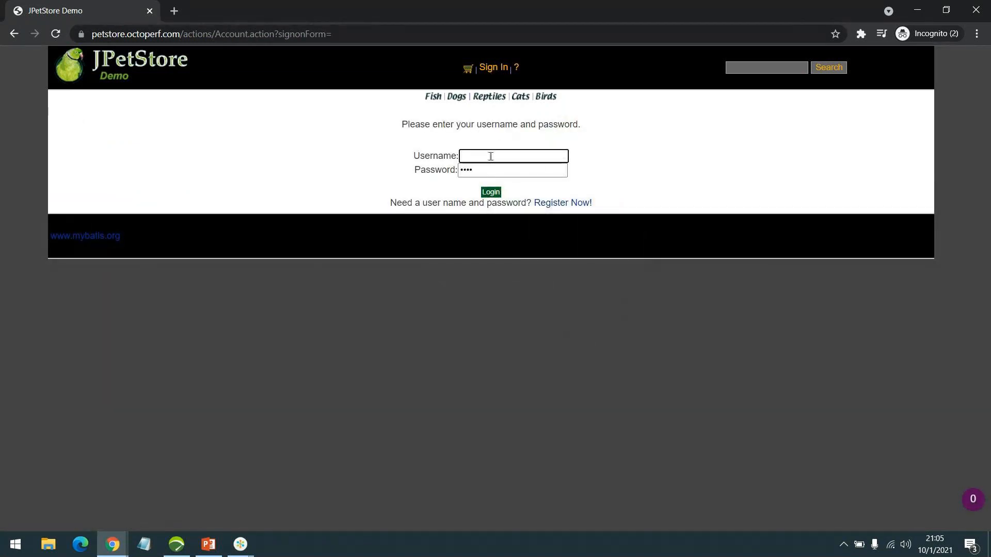
type("jpetuser")
key("Tab")
type("••••••••")
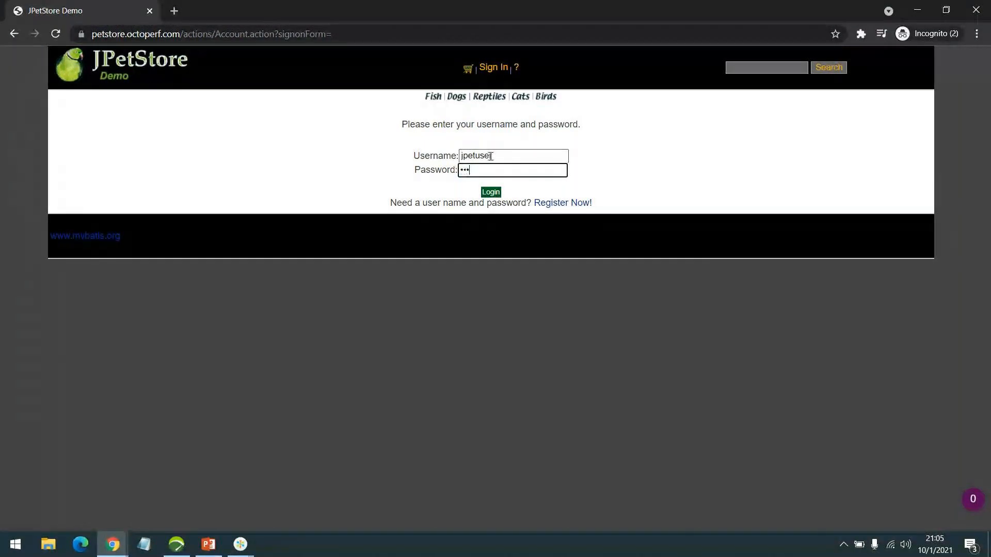
key("Return")
left_click(482, 184)
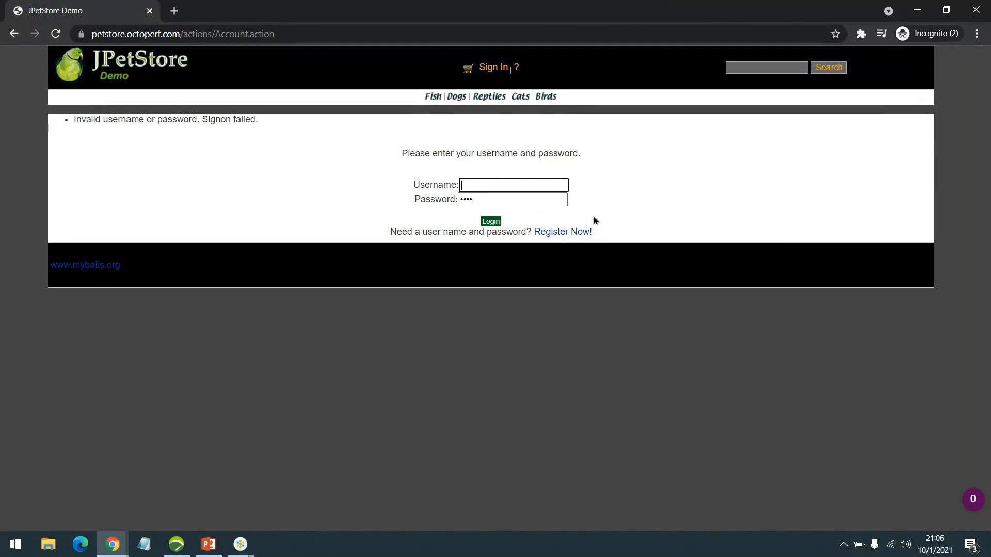
Open the registration form and enter the new user ID and password twice
left_click(556, 231)
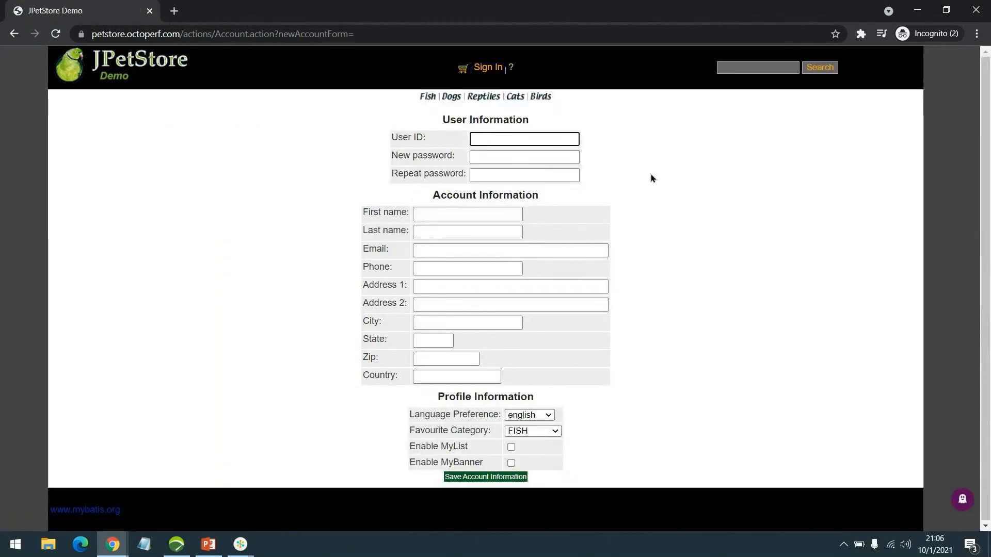
type("jpetuser")
key("Tab")
type("jpetuser")
key("Tab")
type("jpe")
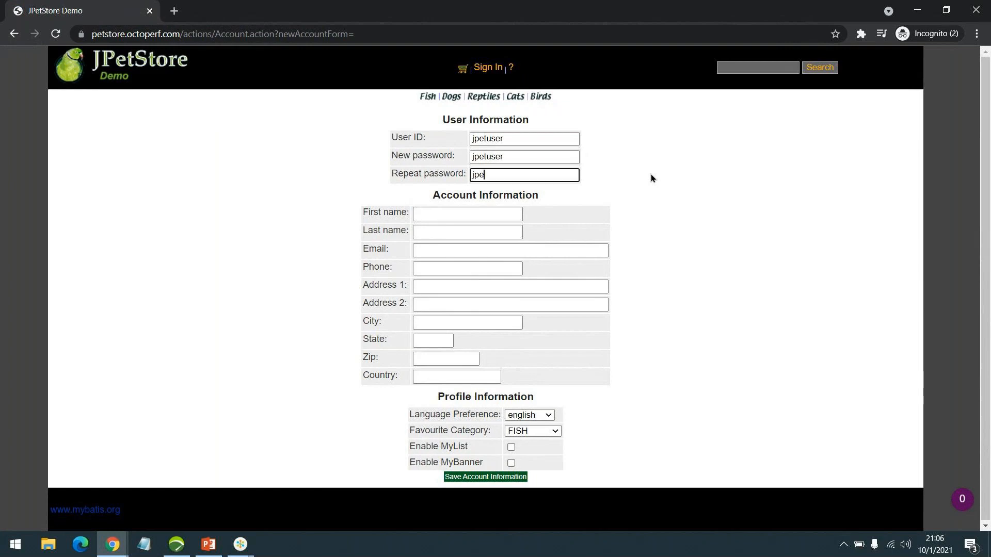
type("tuser")
Fill in placeholder first and last names FName and LName
left_click(449, 214)
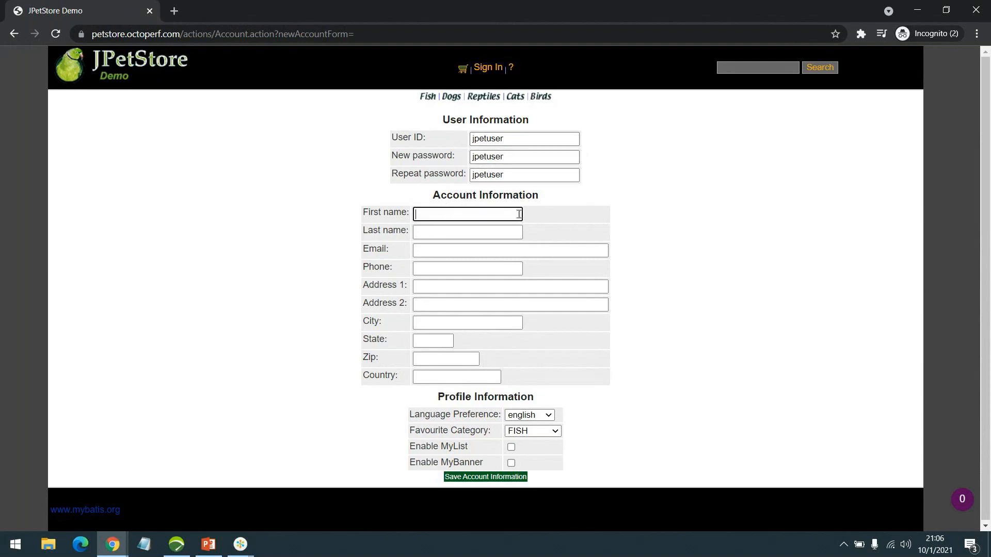
type("Jpet")
key("Tab")
key("shift+Tab")
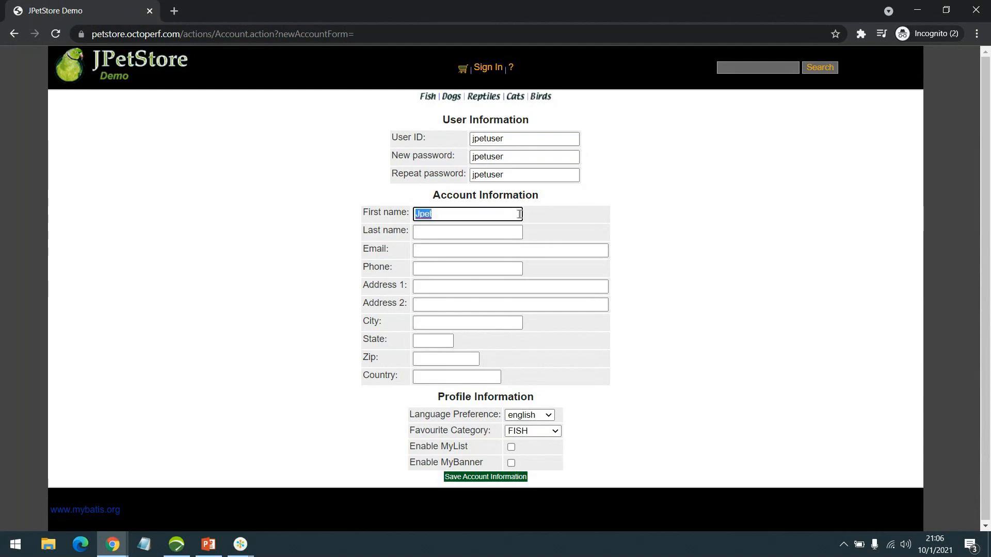
type("FName")
key("Tab")
type("LName")
Enter the account's e-mail address and phone number
key("Tab")
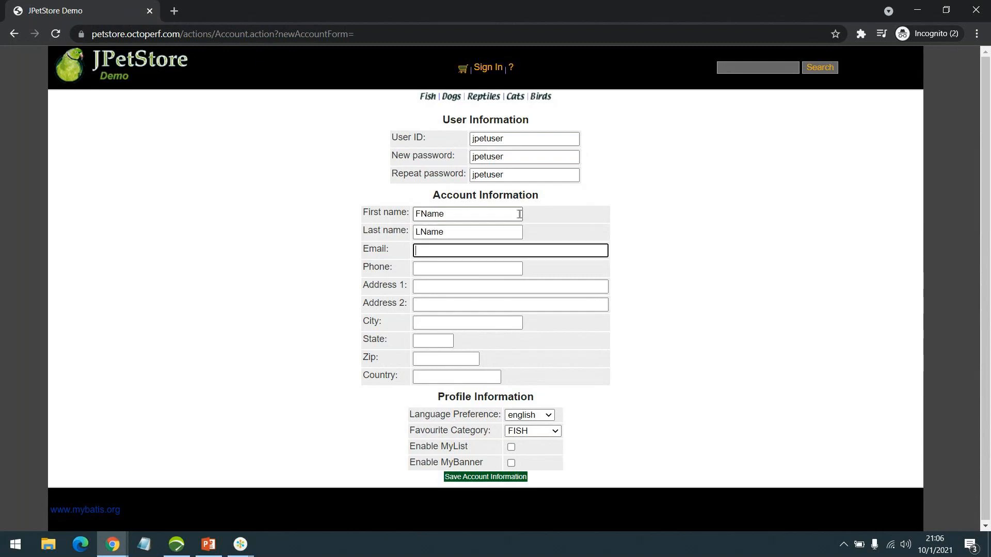
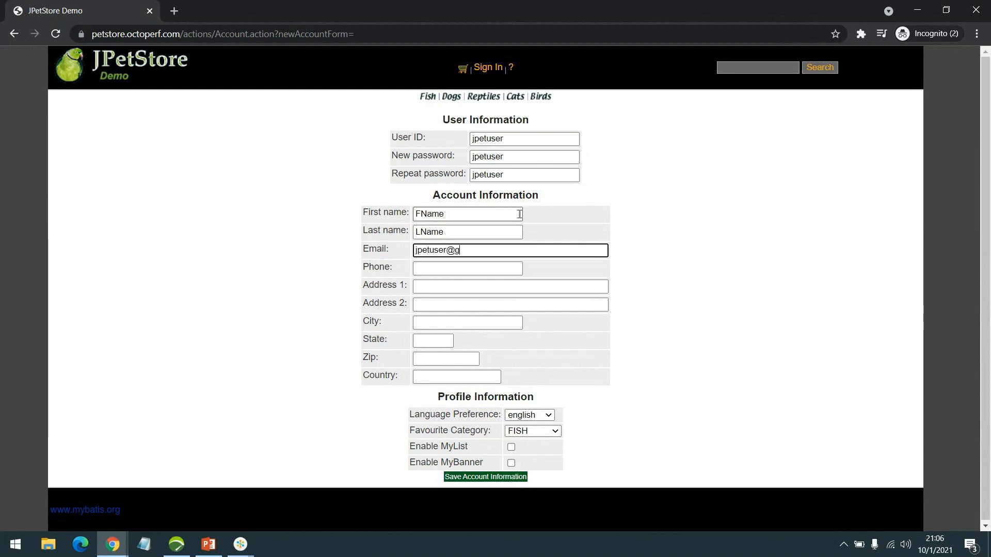
key("Tab")
type("9876543210")
Fill in the street address, city, state, zip and country fields
key("Tab")
type("fir")
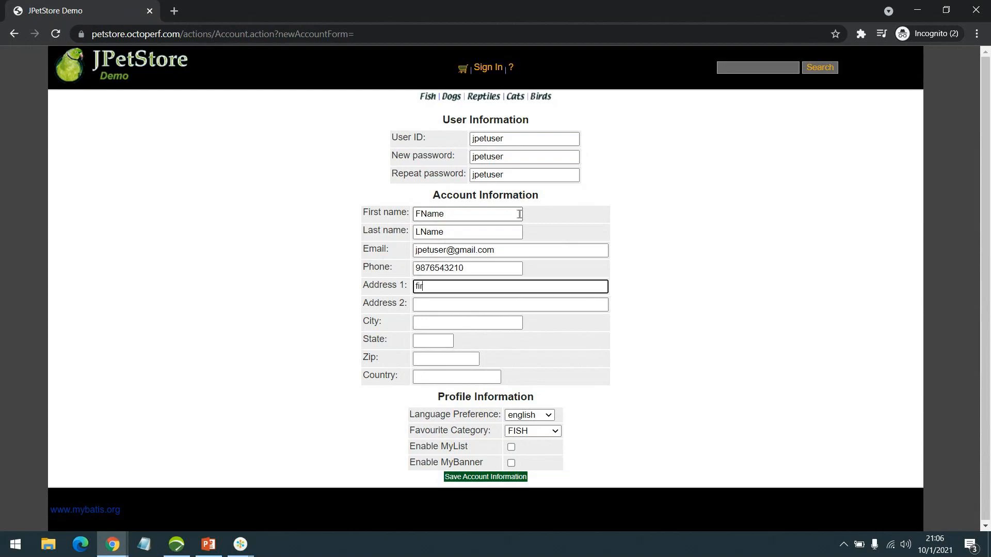
type("st st")
key("BackSpace")
key("BackSpace")
key("BackSpace")
key("BackSpace")
type("st st")
key("Tab")
key("Tab")
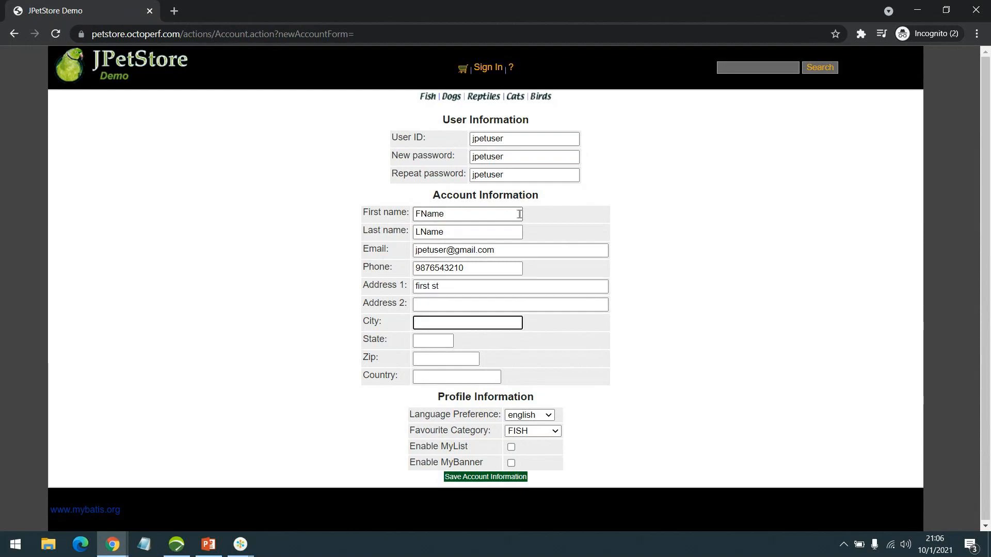
type("JCity")
key("Tab")
type("J")
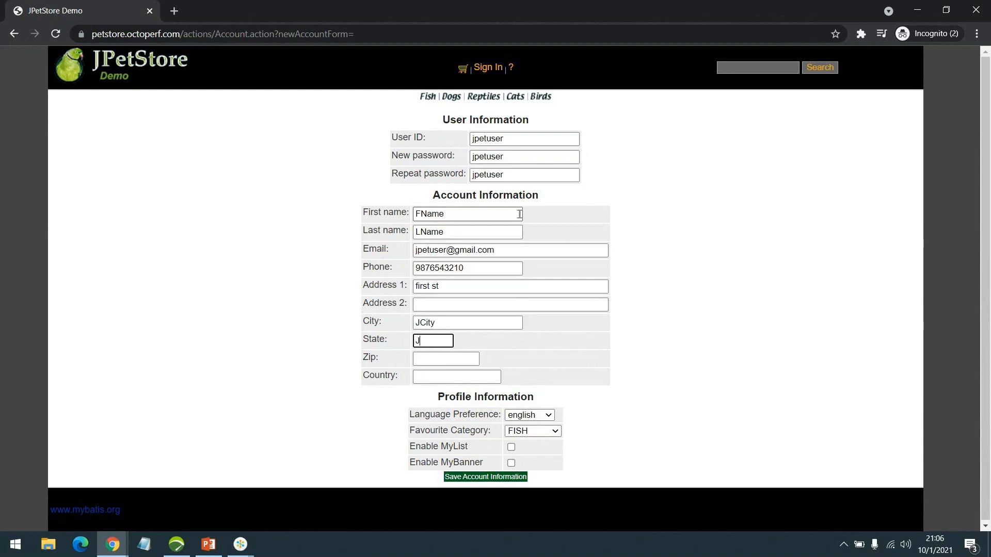
type("State")
key("Tab")
type("JZip")
key("Tab")
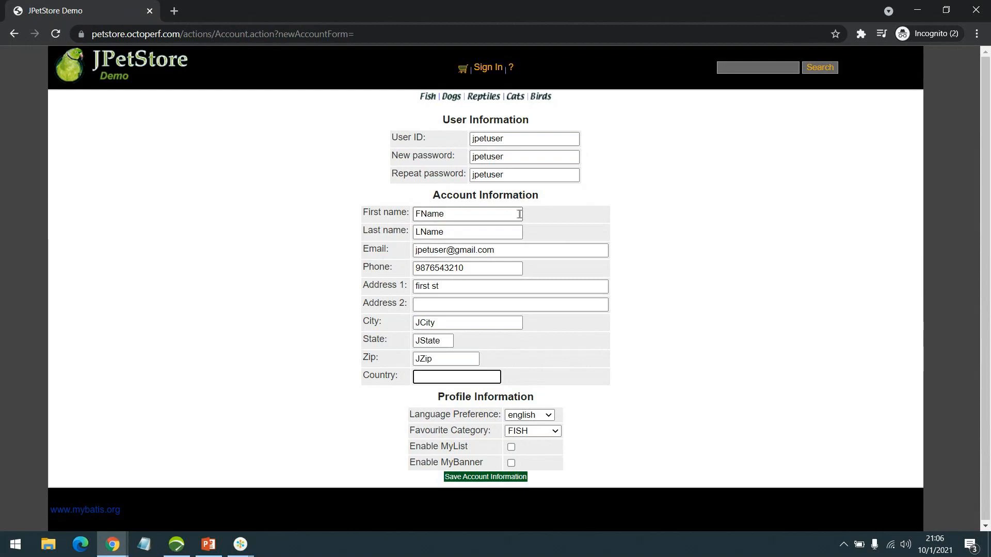
type("JCountry")
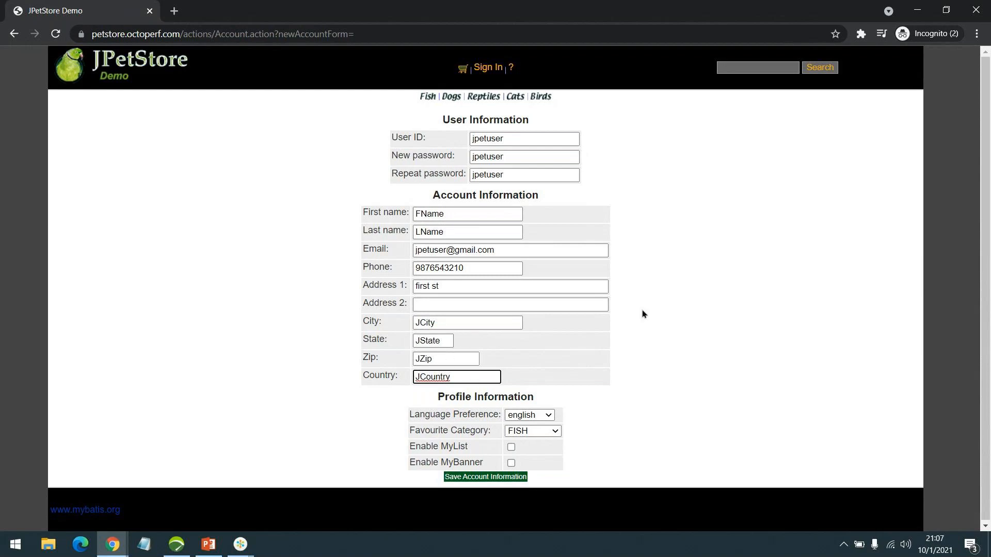
scroll(463, 339, "down", 1)
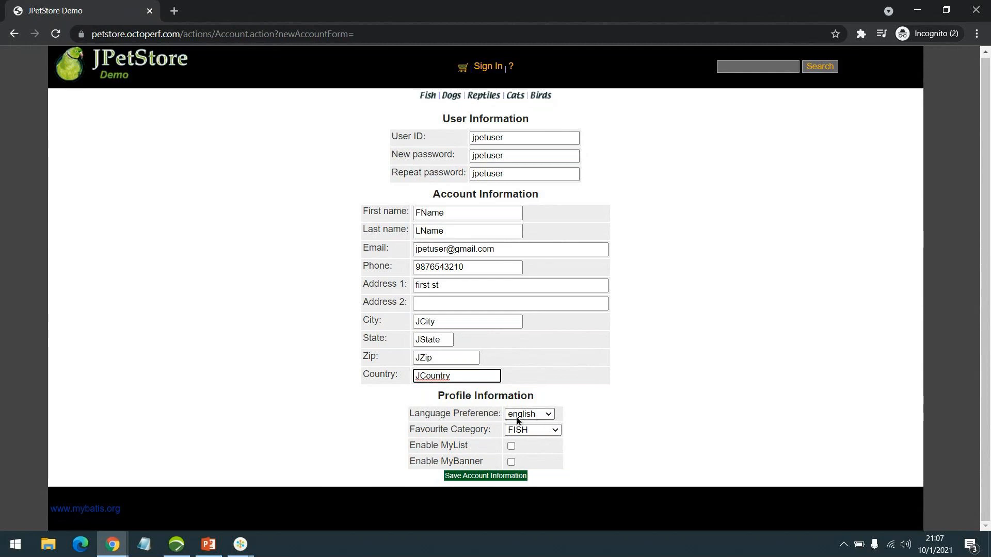
Save the new account, then sign in with its username and password
left_click(488, 477)
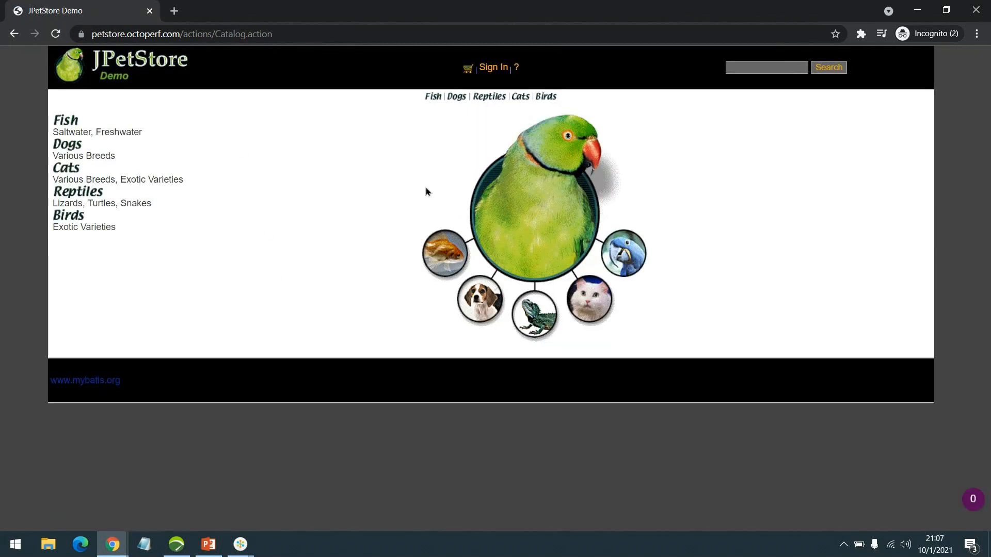
left_click(481, 72)
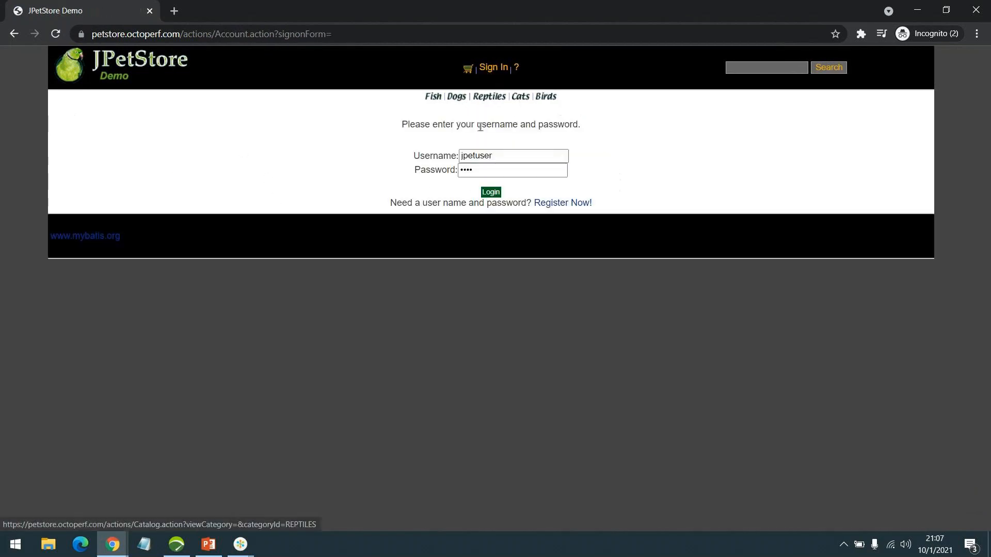
type("jp")
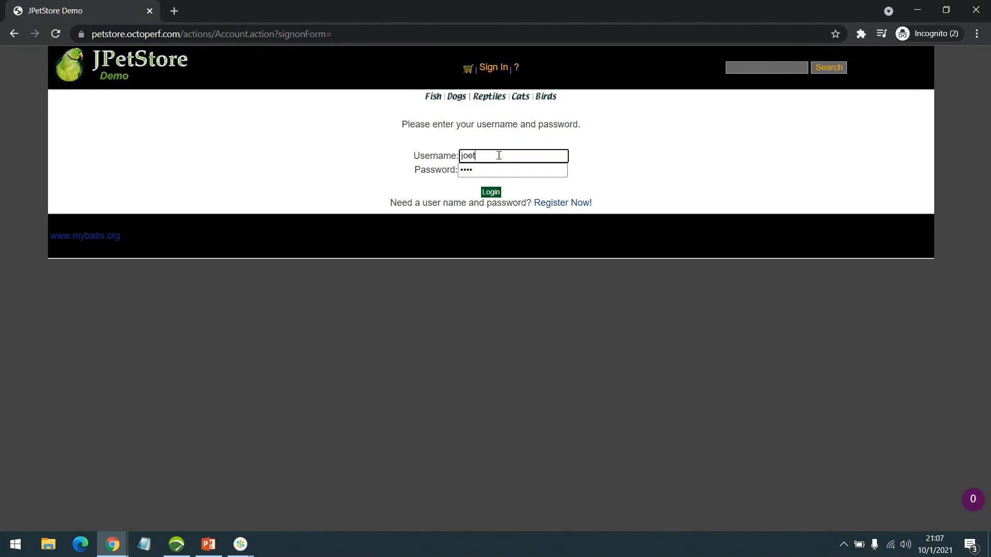
type("etuser")
key("Tab")
type("j")
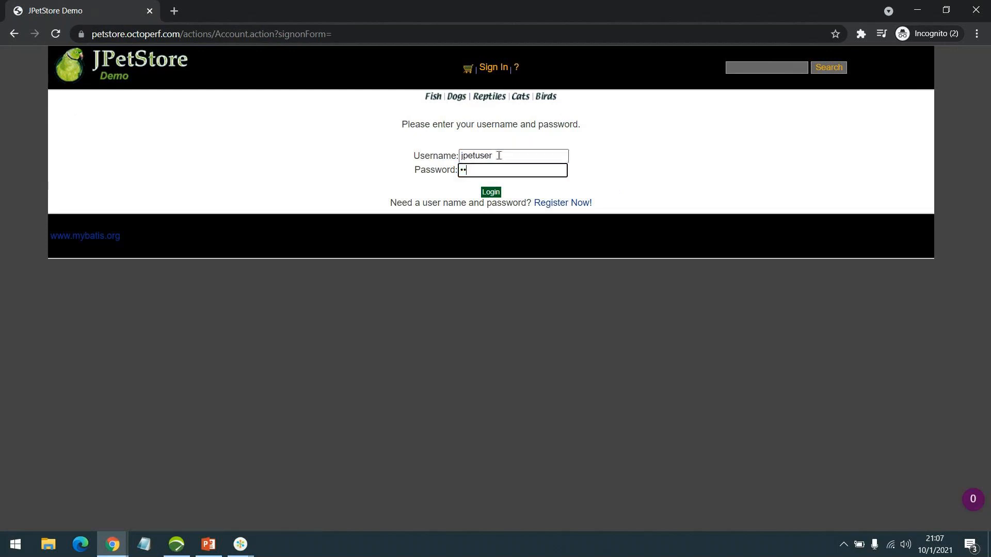
key("Return")
type("jpetuser")
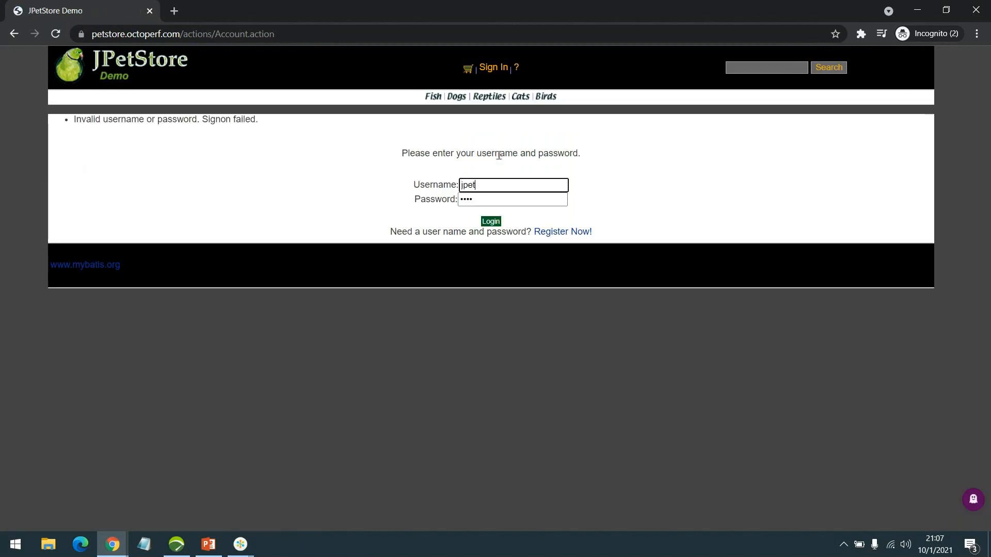
key("Tab")
type("j")
type("•••••")
type("••")
key("Return")
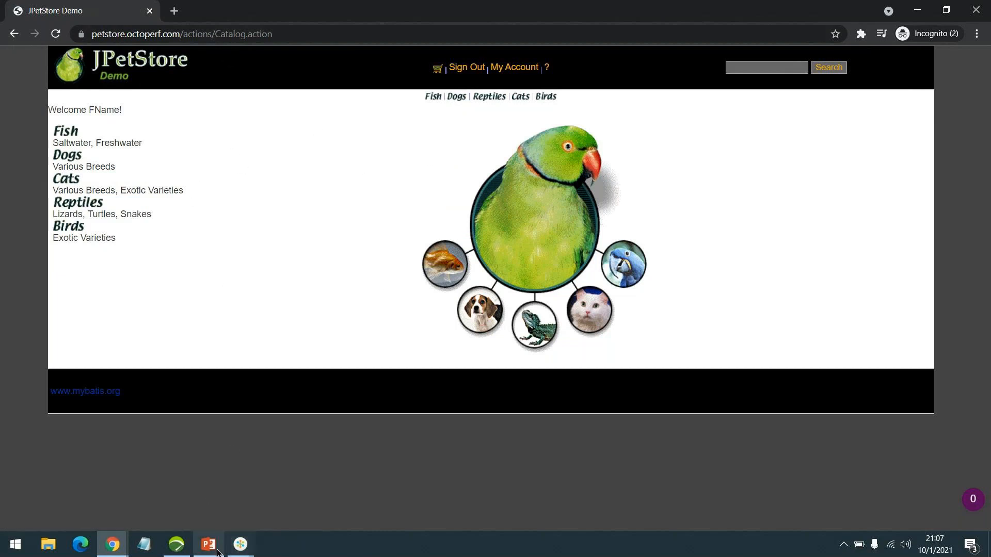
In NeoLoad, collapse Unauth_Browse's Actions folder and select the User Paths node
left_click(176, 547)
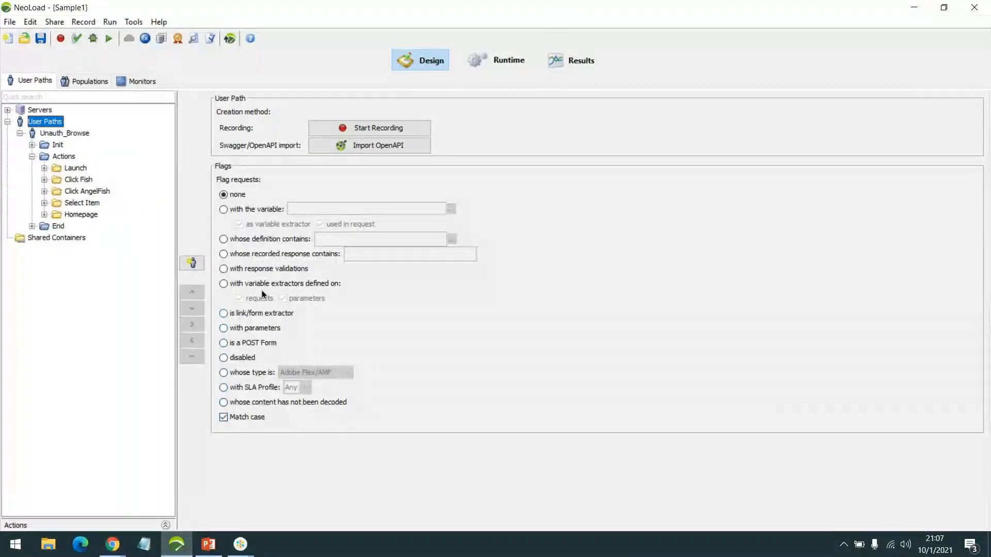
left_click(33, 156)
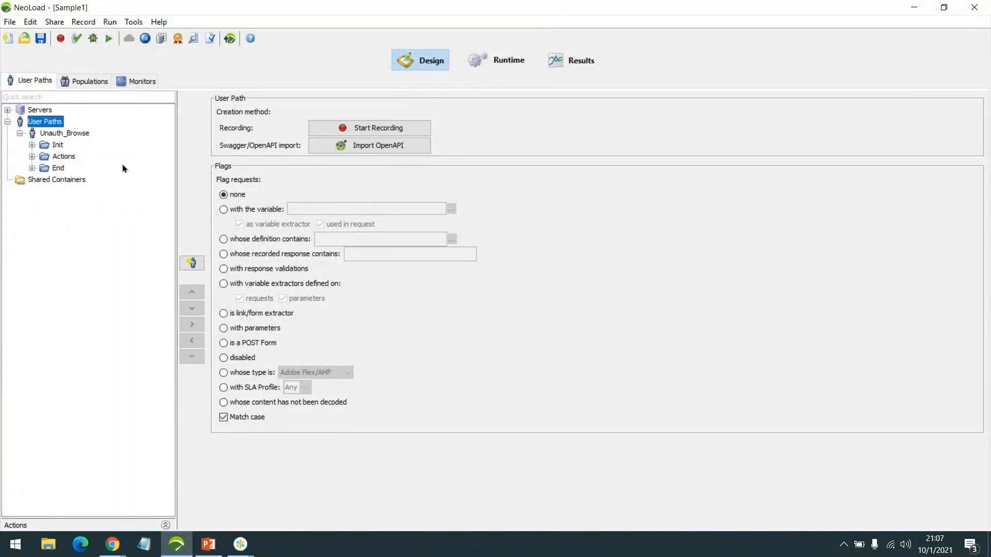
key("Down")
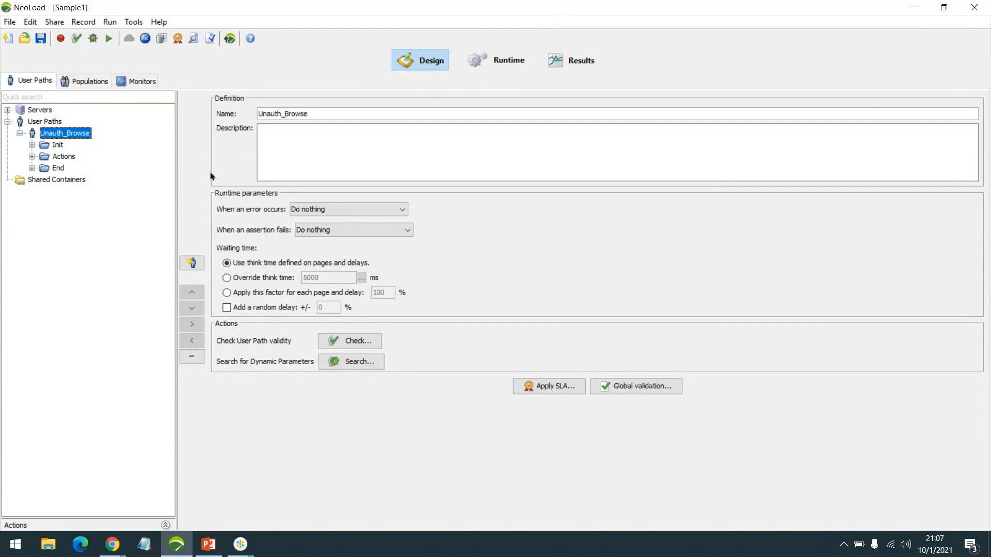
left_click(54, 124)
Start a recording named Auth_Browse into Actions with Internet Explorer as the client
left_click(361, 128)
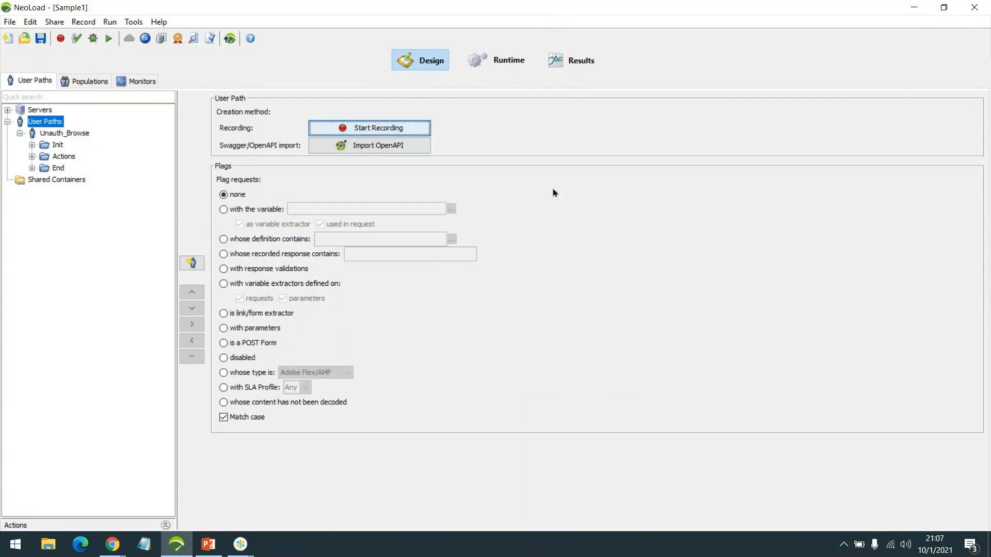
left_click_drag(484, 143, 658, 201)
double_click(647, 290)
type("Auth_Nr")
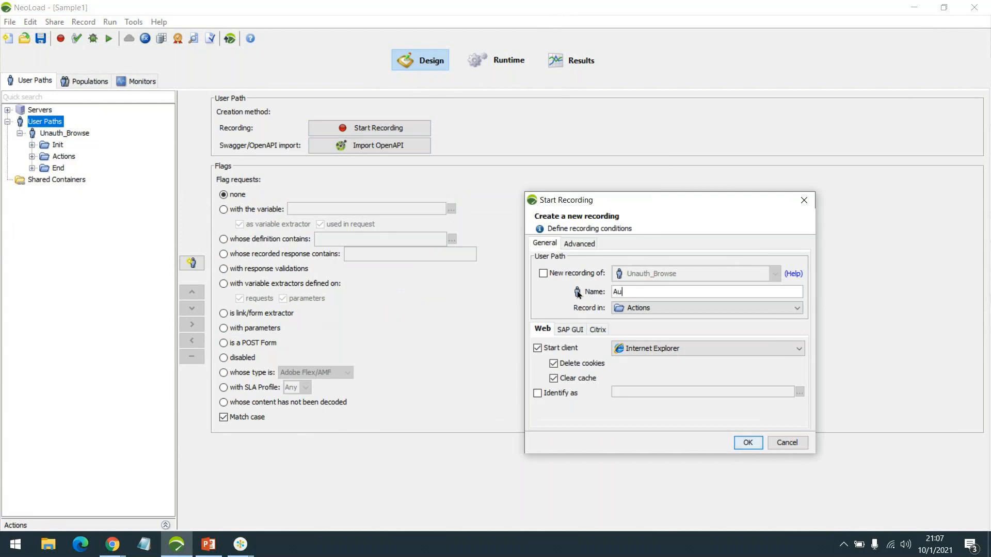
key("BackSpace")
key("BackSpace")
type("Browse")
left_click(670, 348)
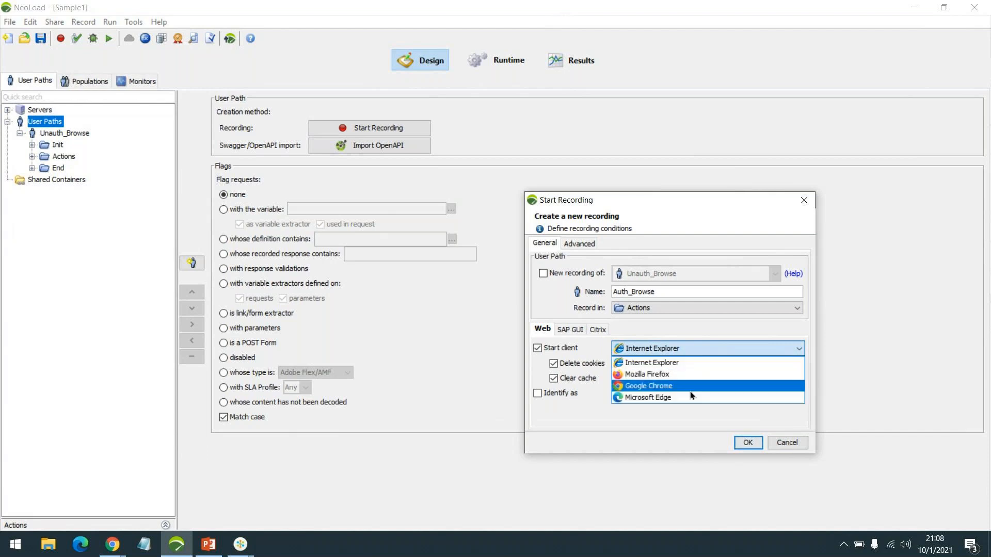
left_click(667, 363)
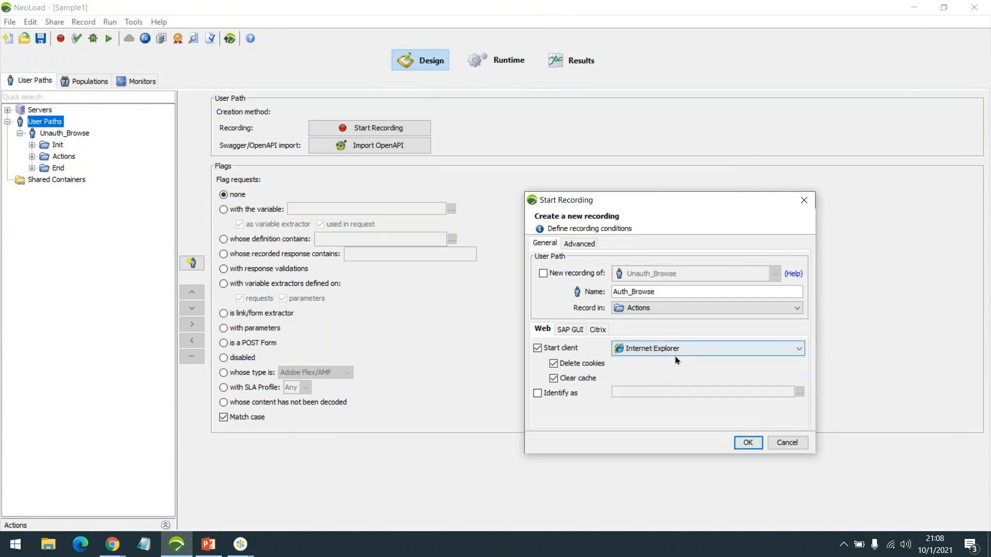
left_click(748, 443)
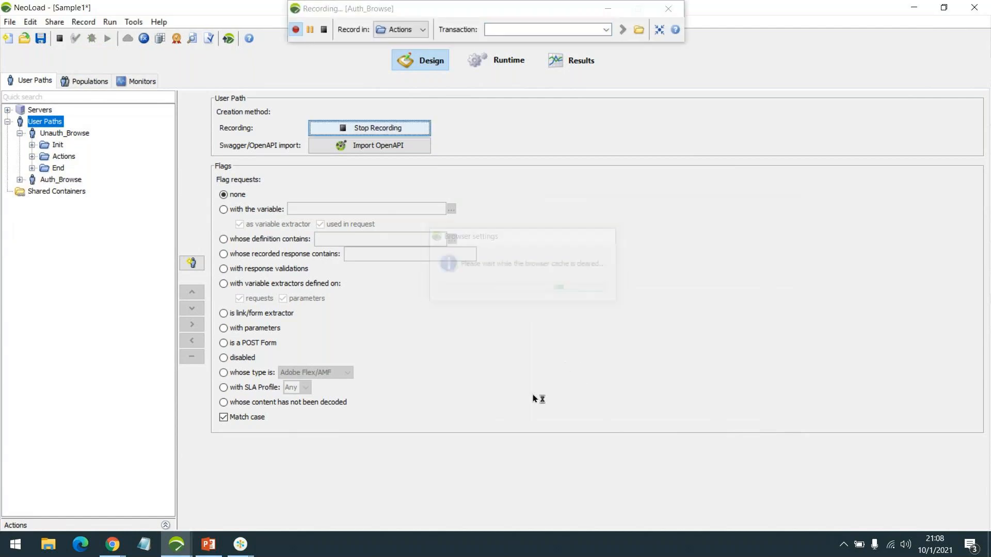
Name the transaction Launch and open the JPetStore catalog past the certificate warning
left_click_drag(526, 38, 682, 246)
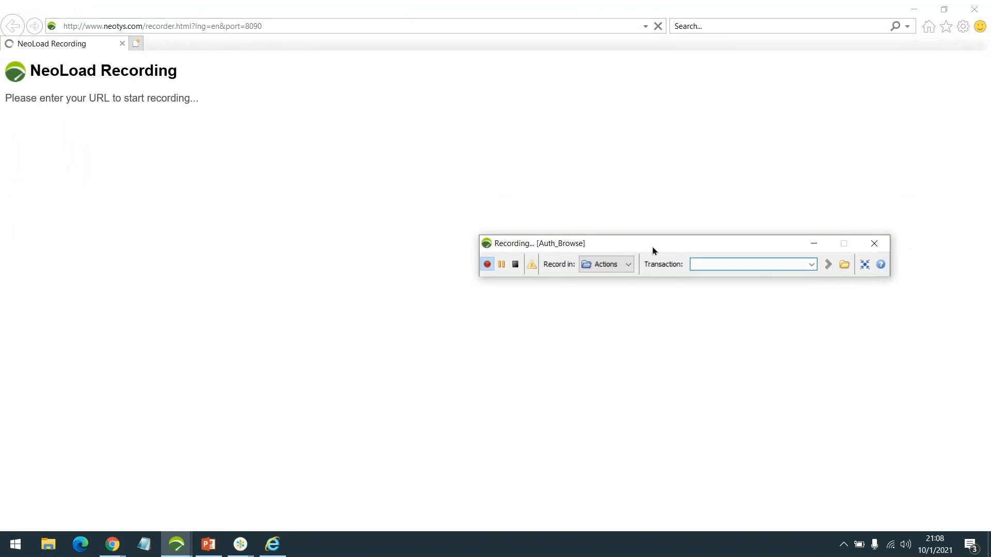
left_click_drag(639, 244, 665, 197)
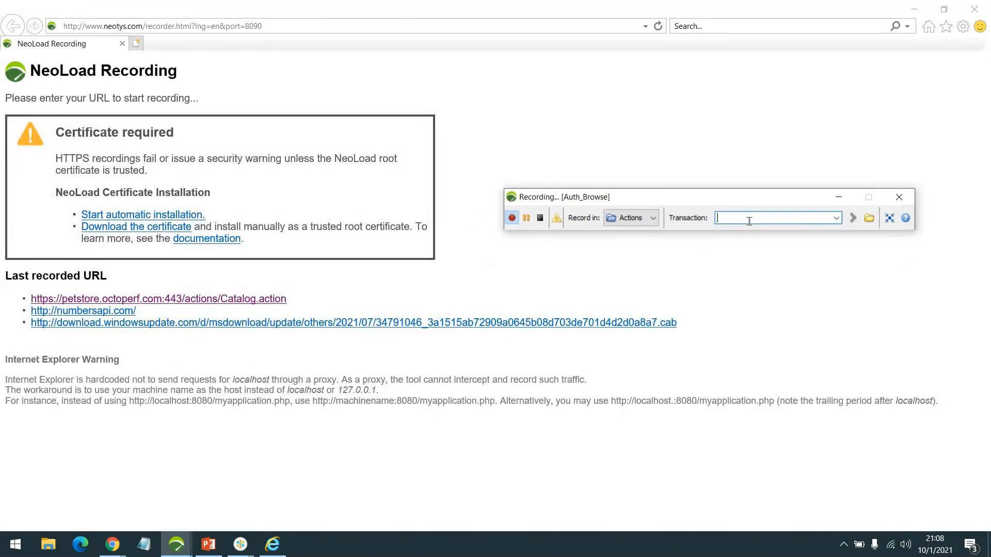
type(":aunc")
key("ctrl+a")
type("Launch")
key("ctrl+a")
left_click(243, 299)
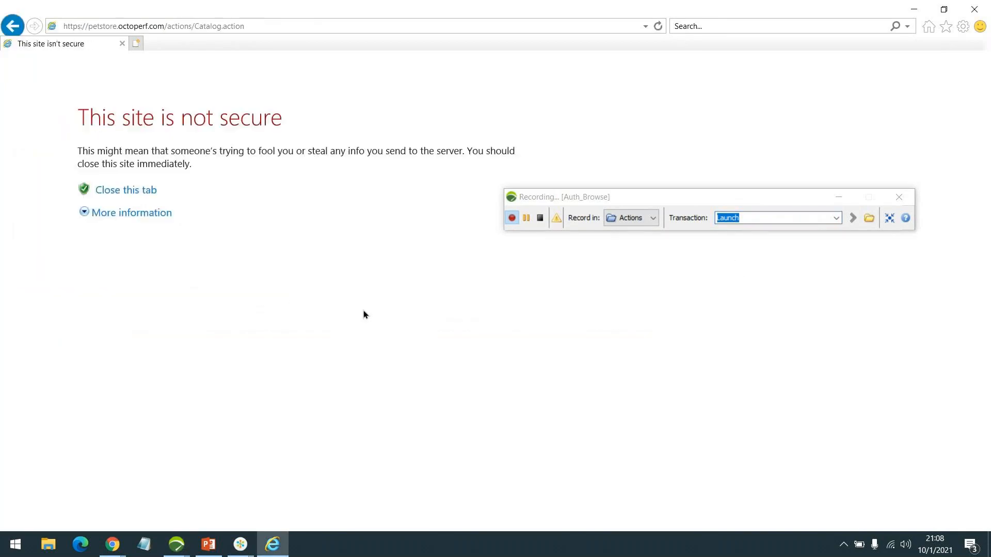
left_click(96, 213)
left_click(180, 292)
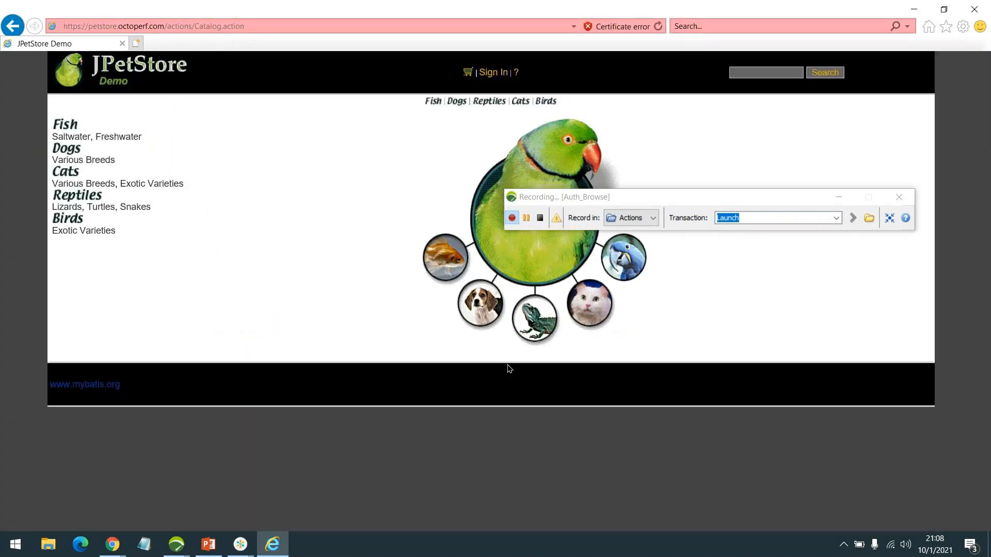
Name the next recorder transaction SignIn
left_click_drag(676, 199, 573, 164)
left_click(115, 26)
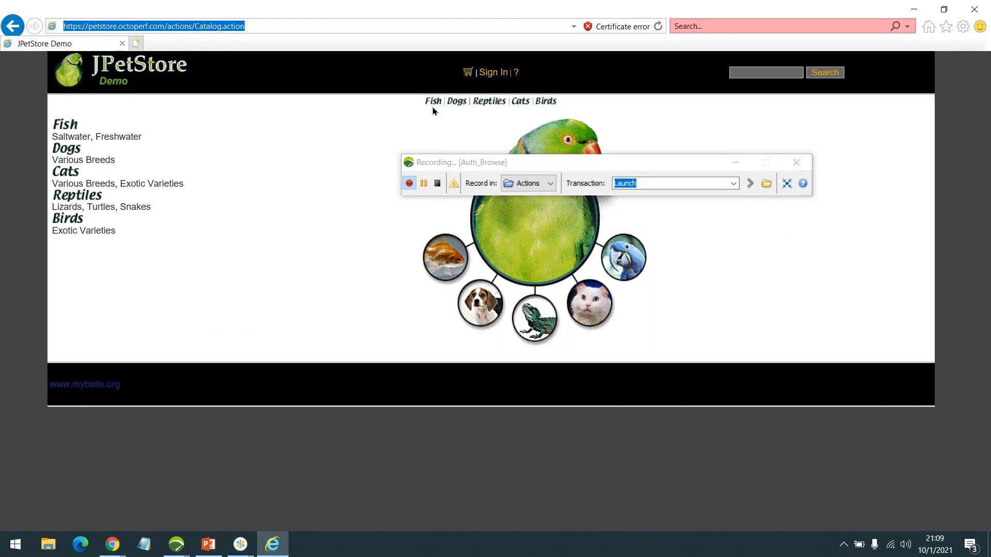
left_click_drag(661, 165, 805, 231)
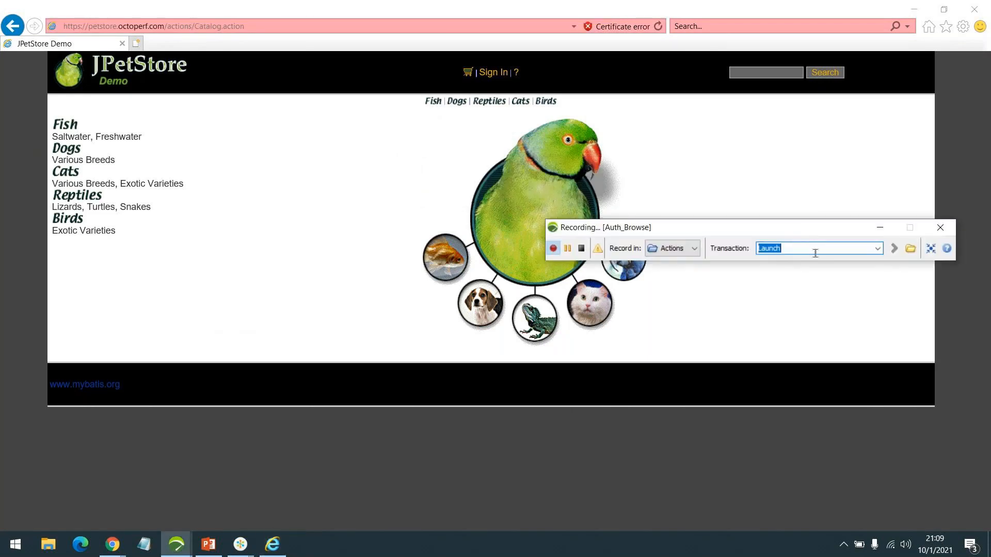
type("SignIn")
key("Return")
Open the sign-in page and rename the transaction to 'Click Login'
left_click(489, 73)
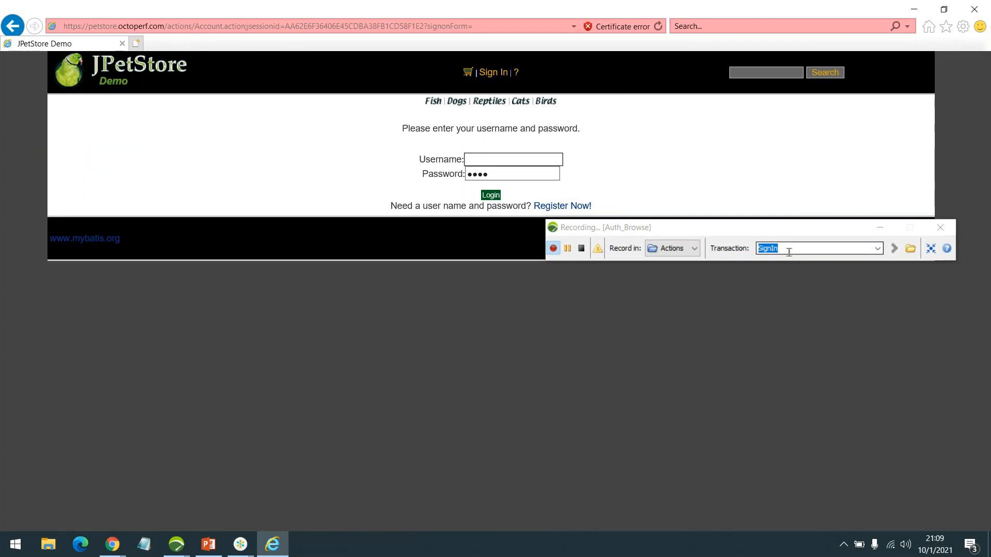
left_click(789, 252)
type("Click Login")
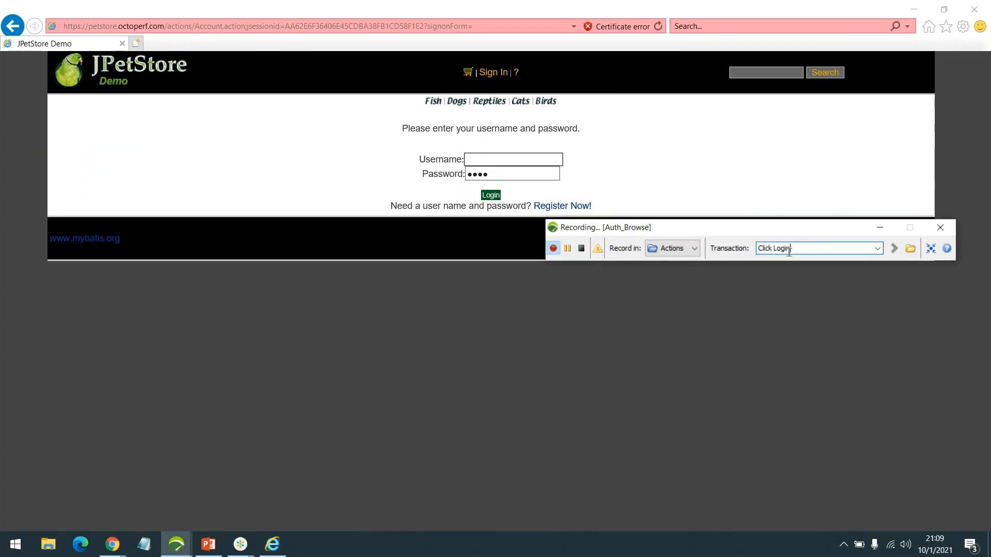
key("Return")
Log in to JPetStore with the username and password
left_click(498, 161)
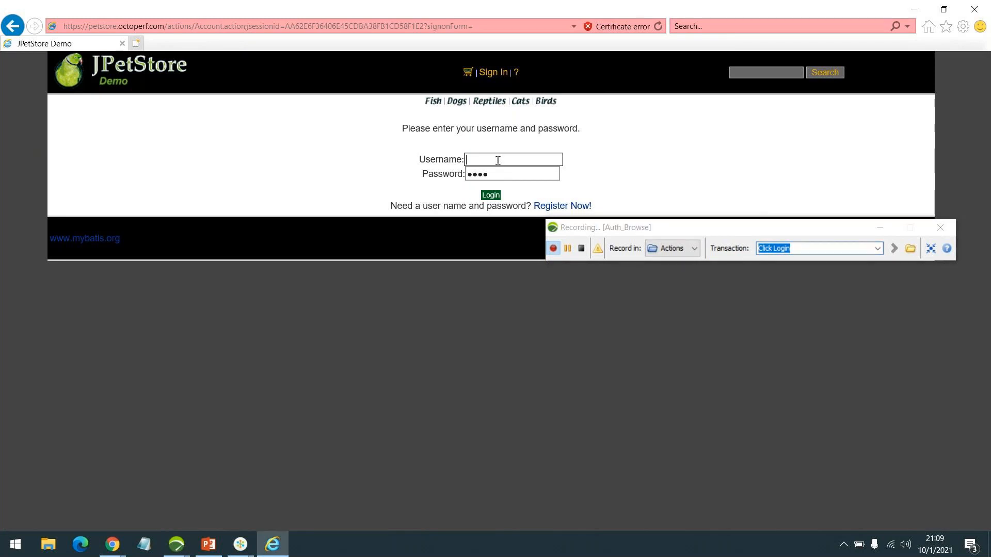
type("jpetuser")
key("Tab")
type("●●●●●●●●")
left_click(499, 198)
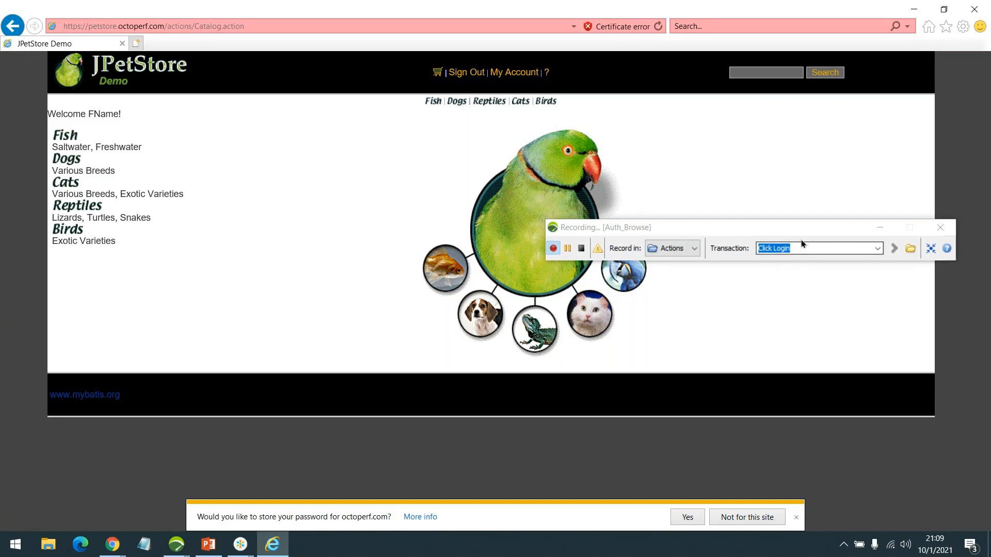
Record 'Click Fish' opening Fish and 'Click AngelFish' opening FI-SW-01
type("Clic")
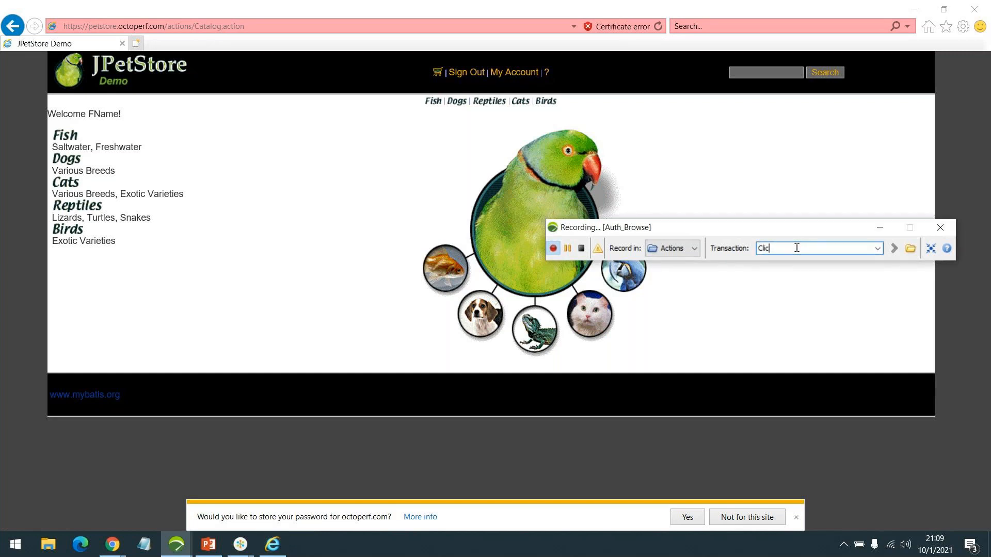
type("k Fish")
key("Return")
left_click(71, 142)
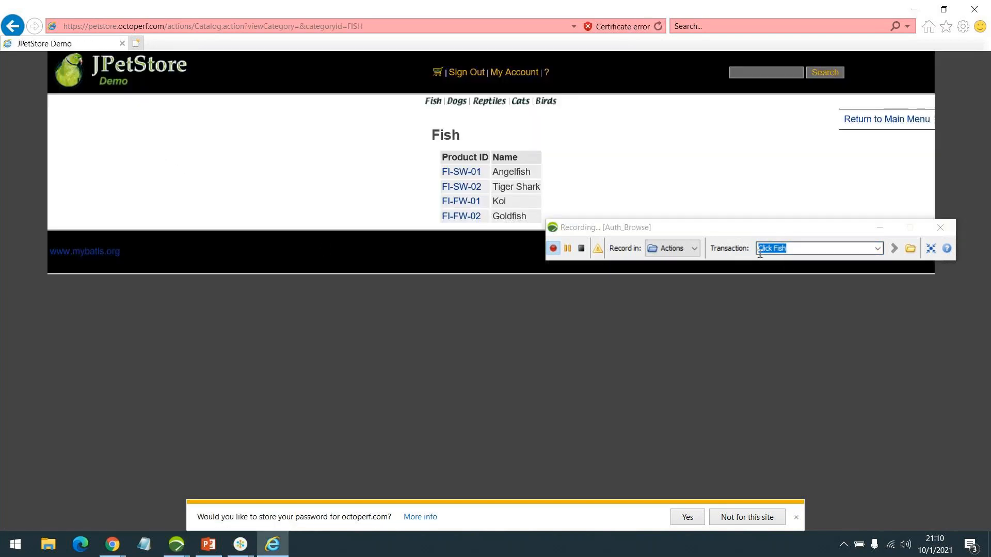
left_click_drag(781, 228, 776, 290)
double_click(776, 310)
type("Angel")
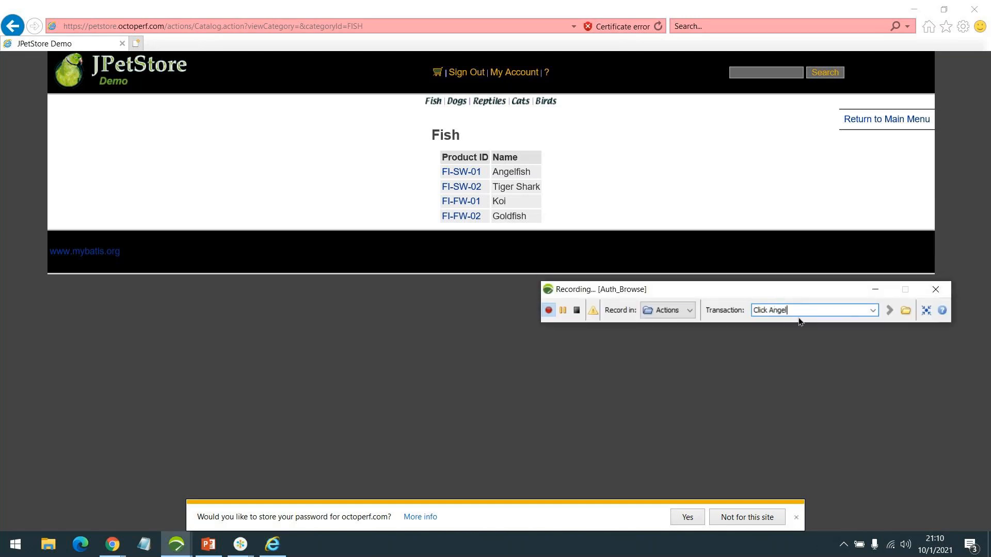
type("Fish")
key("Return")
left_click(467, 174)
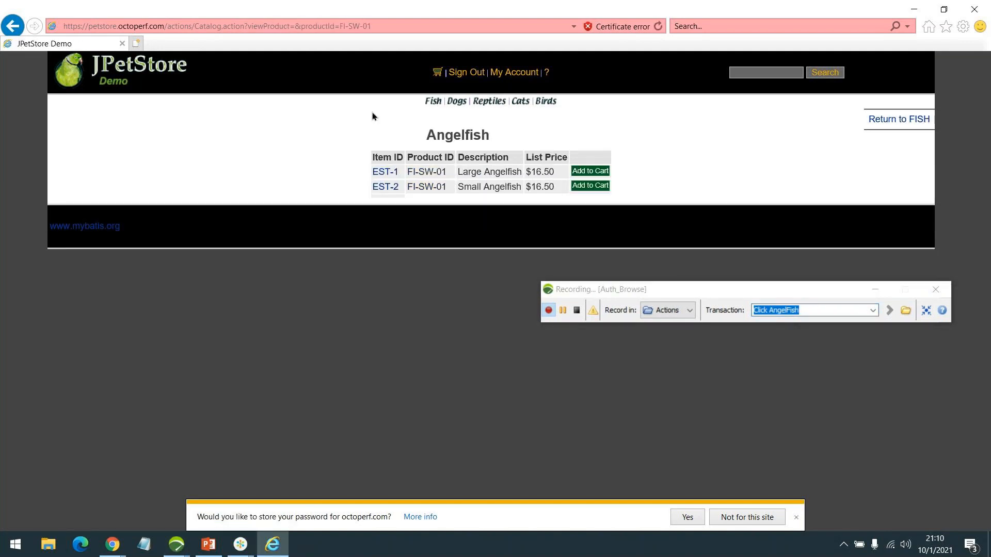
Record 'Select Item' opening EST-1 and 'Homepage' returning via the store logo
double_click(818, 309)
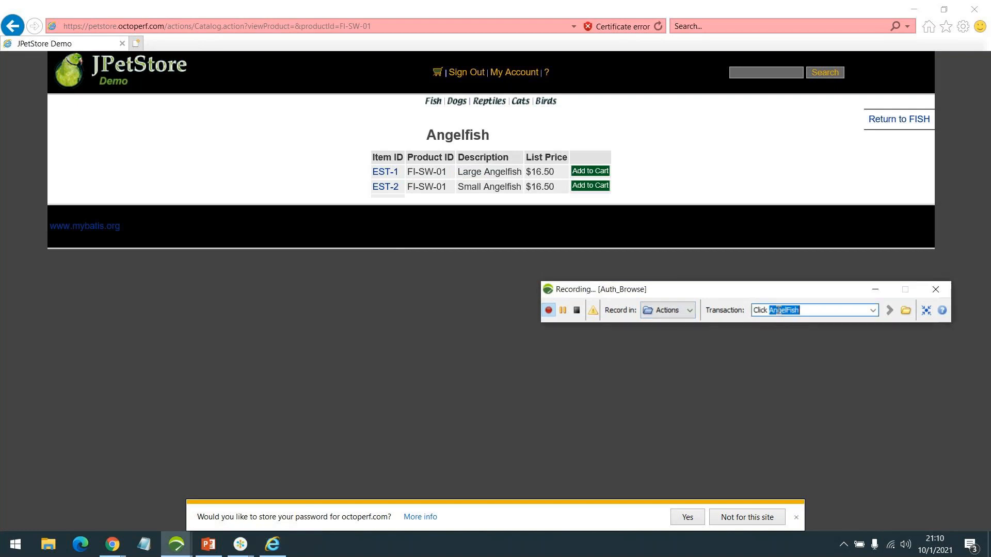
key("ctrl+a")
type("Select I")
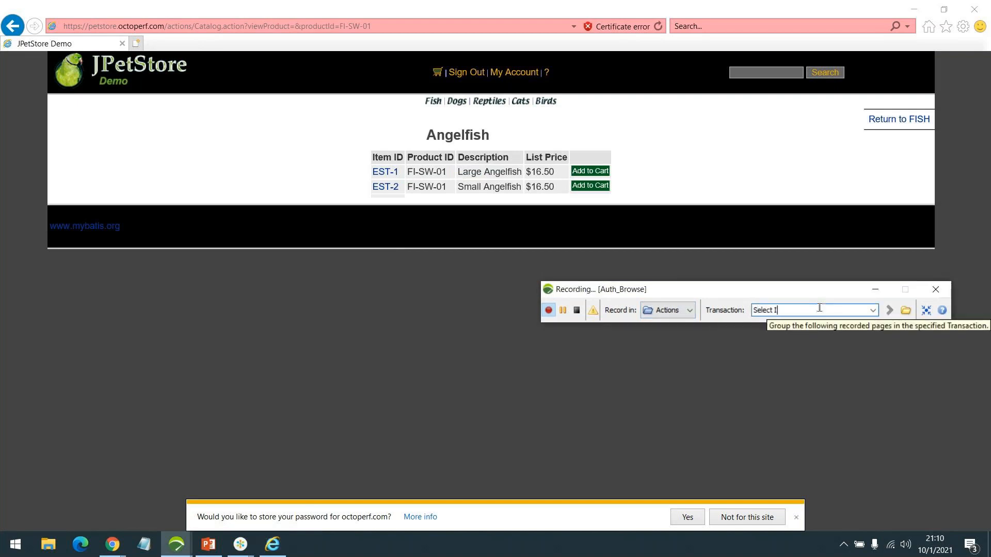
type("tem")
key("ctrl+a")
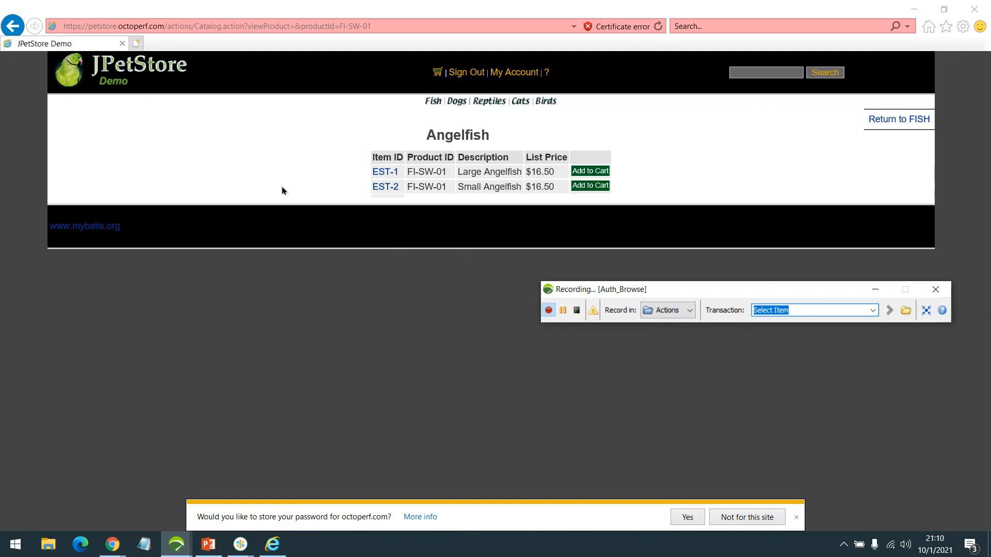
left_click(379, 173)
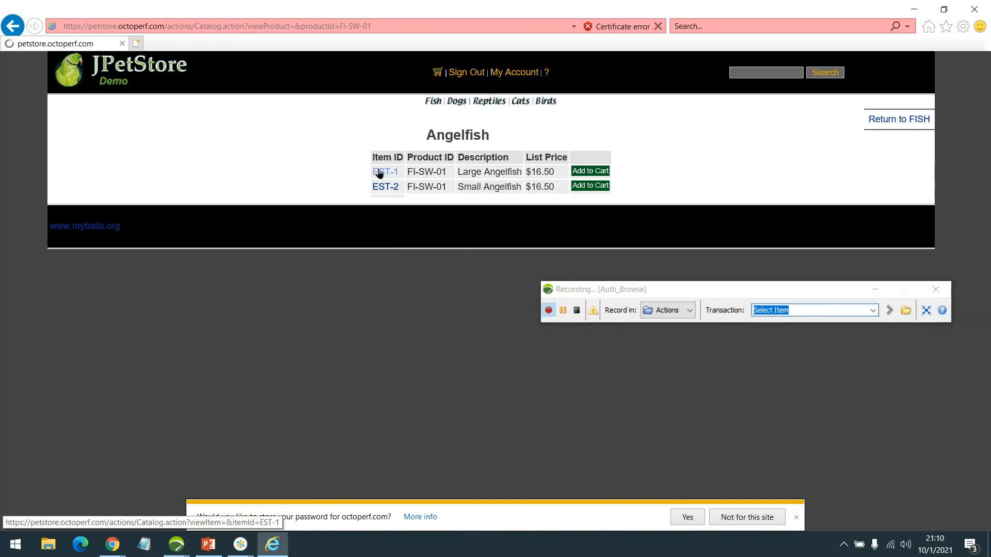
left_click(810, 311)
type("Homepage")
key("Return")
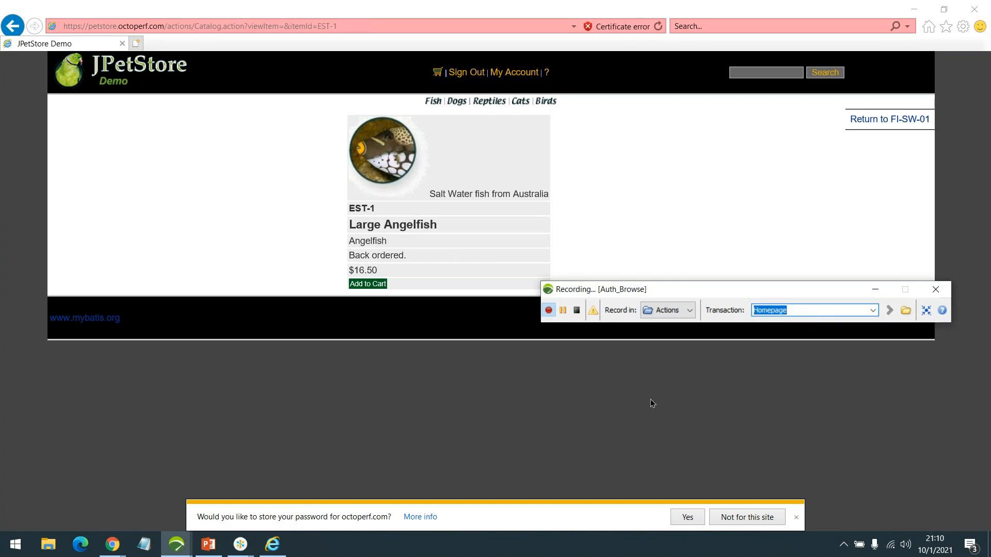
left_click(109, 58)
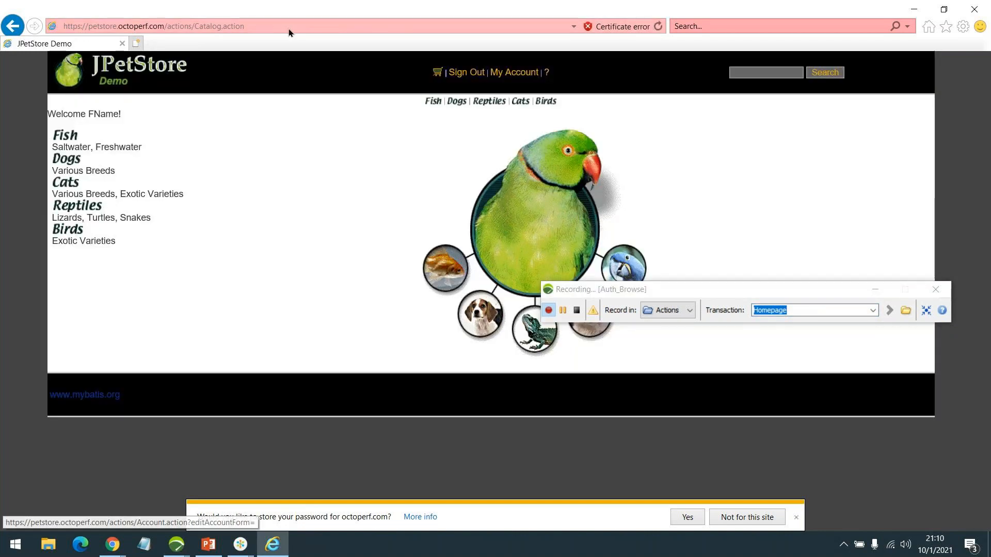
Record a 'SignOut' transaction signing out of the store
left_click(825, 310)
type("SignOut")
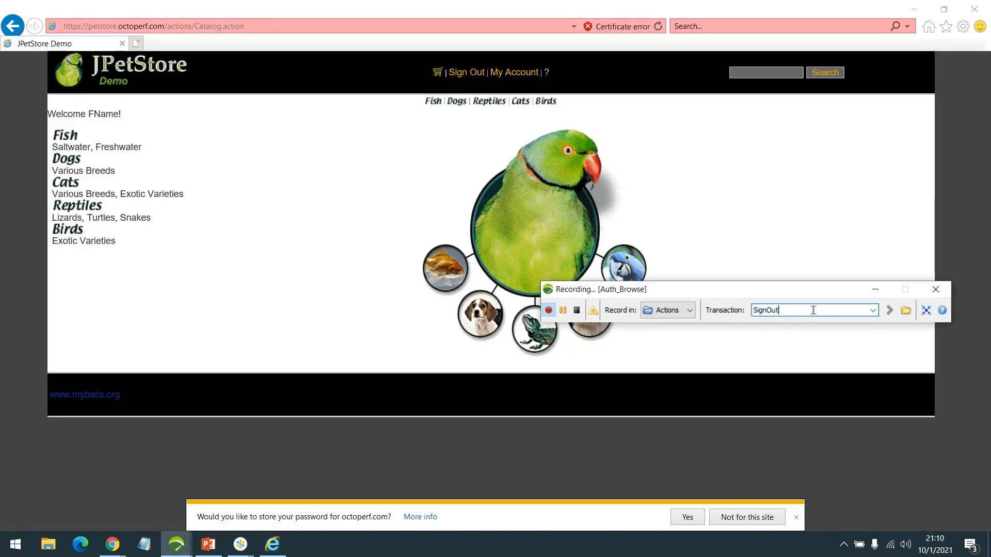
key("Return")
left_click(466, 72)
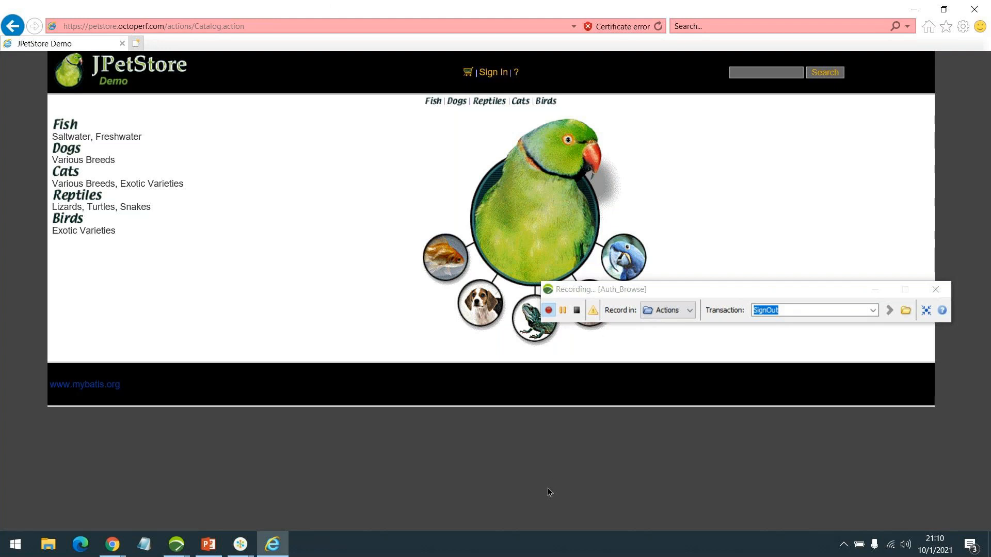
Stop the Auth_Browse recording and save the Sample1 project when the reminder appears
left_click(577, 311)
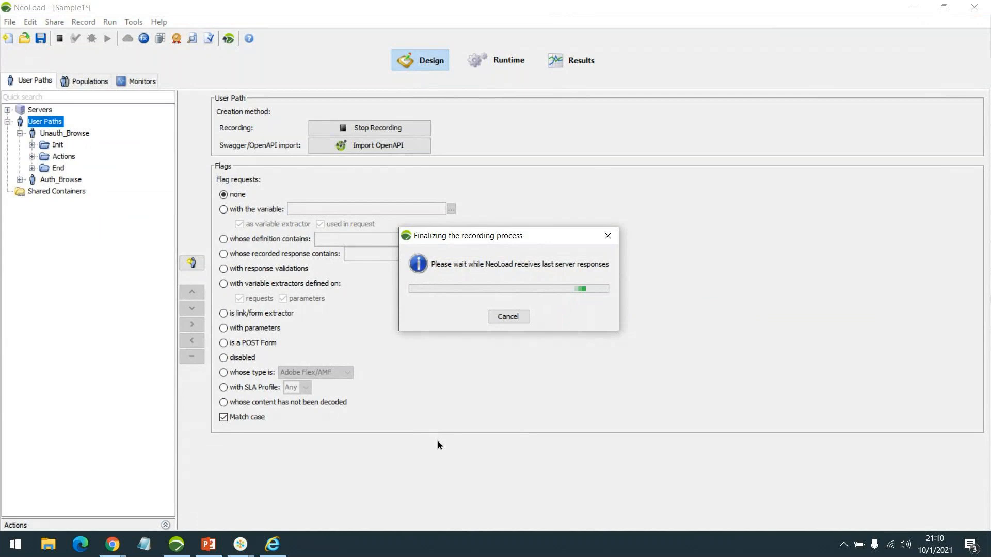
mouse_move(273, 544)
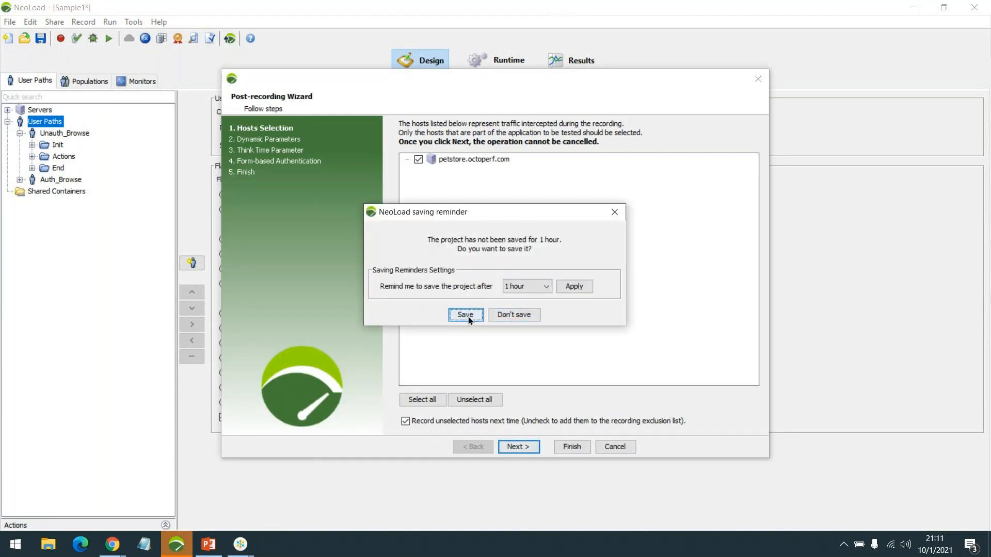
left_click(467, 315)
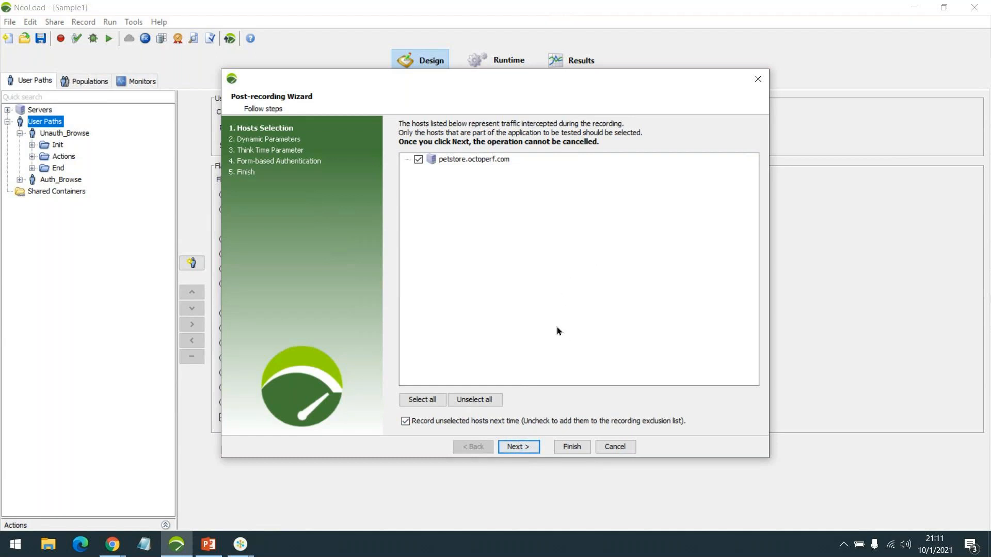
Advance the wizard to the Dynamic Parameters step and bring the JPetStore page in Chrome forward
left_click(518, 447)
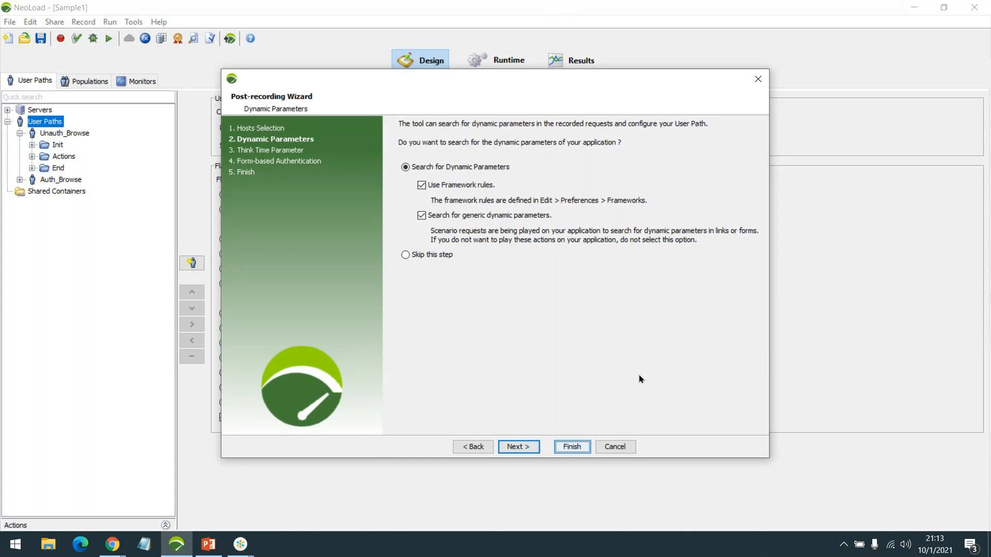
left_click(113, 544)
left_click(186, 504)
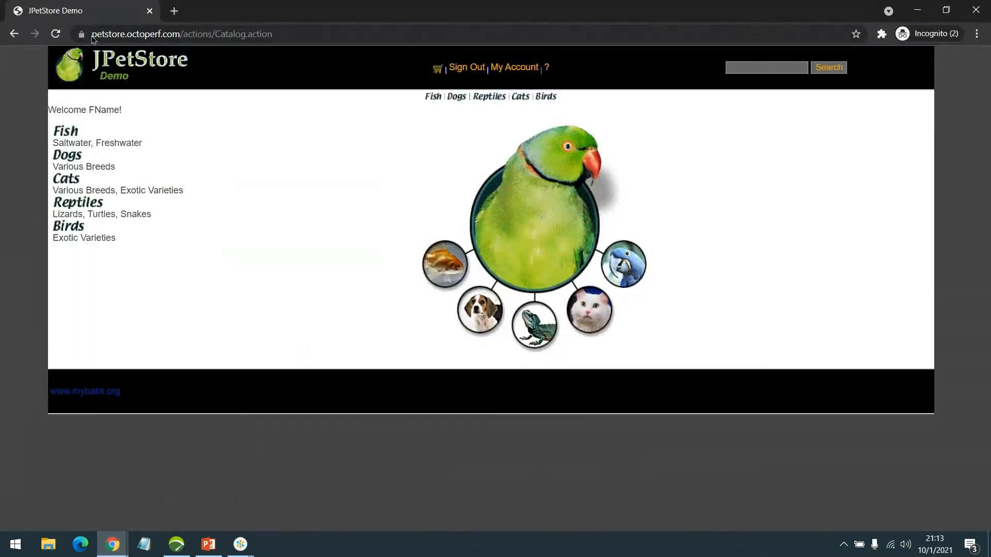
left_click(101, 35)
left_click_drag(101, 34, 272, 34)
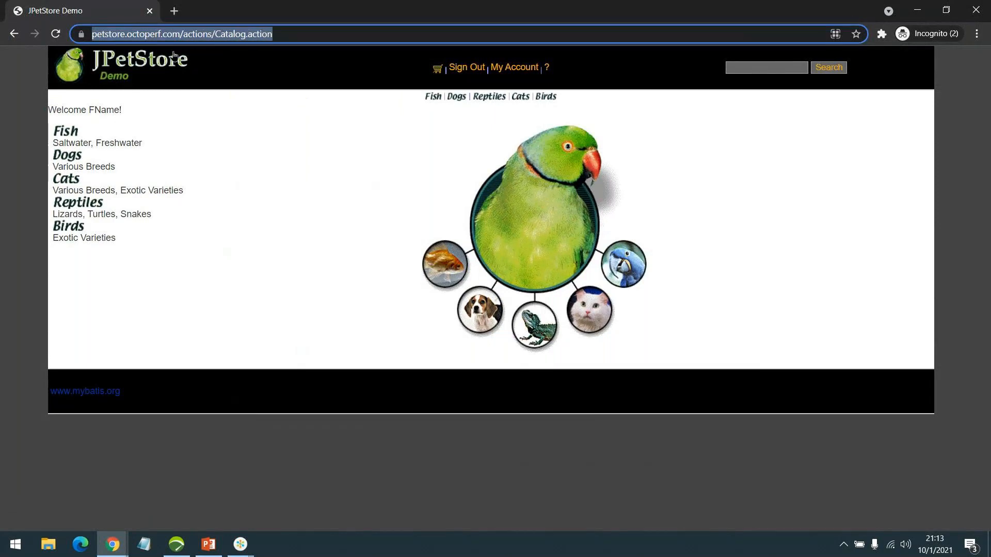
left_click(921, 9)
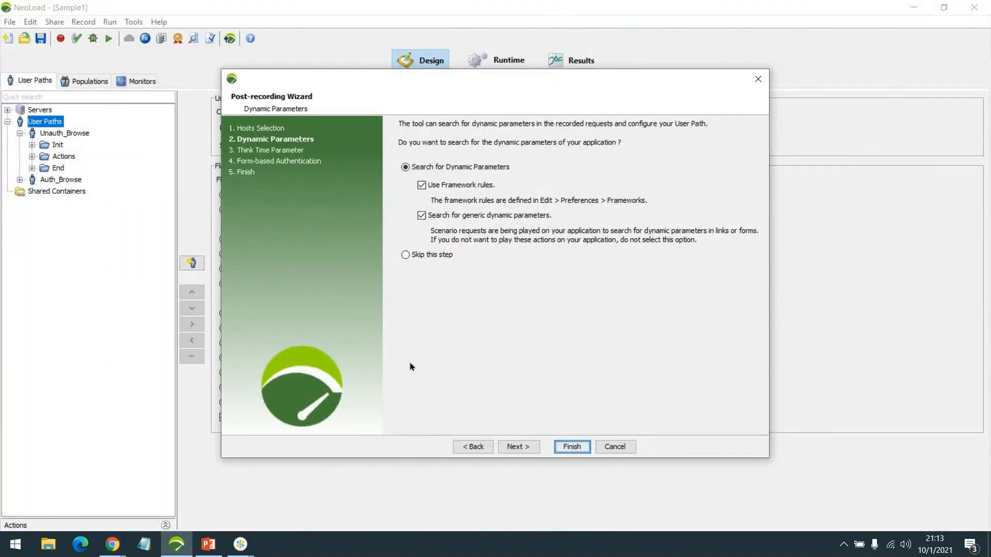
Step back to Hosts Selection and forward again, then set Dynamic Parameters to 'Skip this step'
left_click(473, 447)
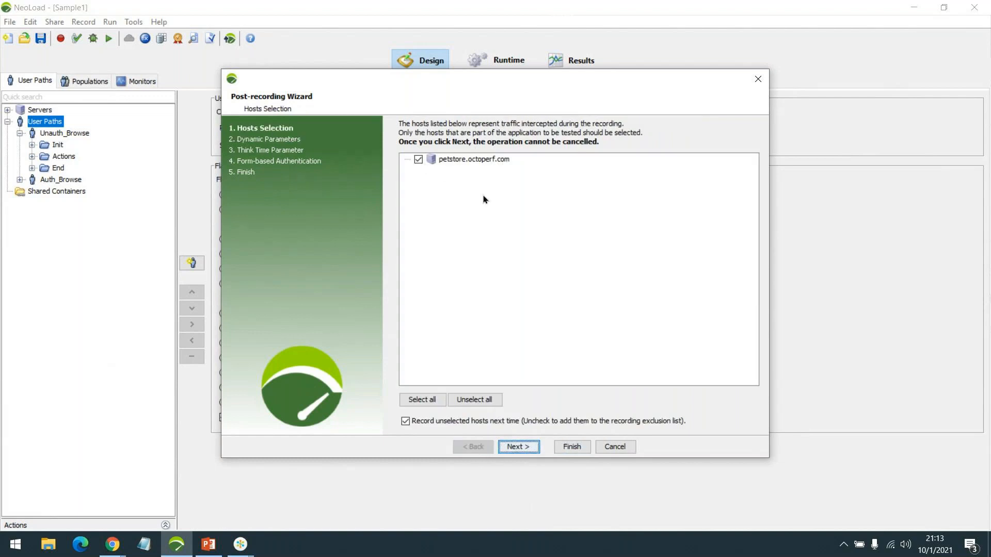
left_click(513, 448)
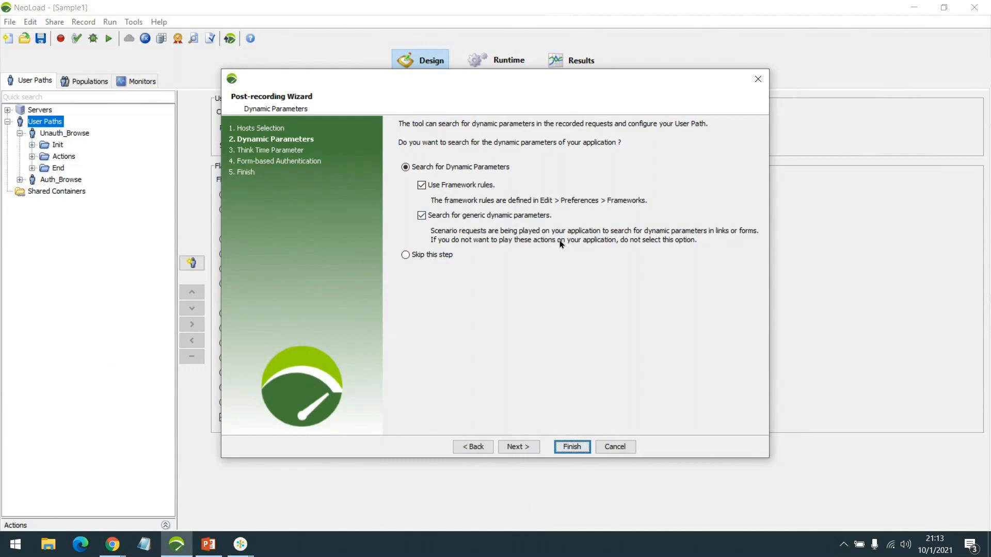
left_click(441, 255)
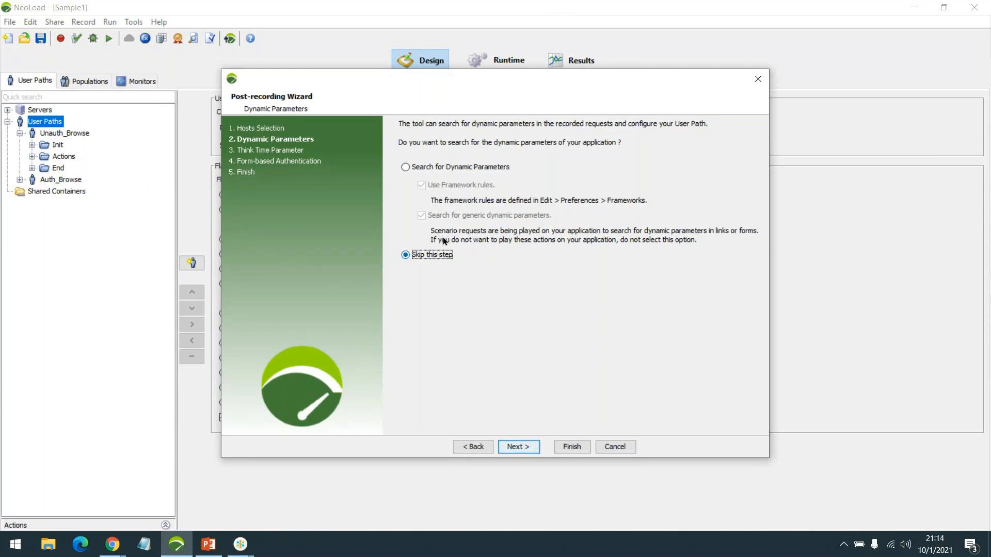
Pass the Think Time and Form-based Authentication steps with no form chosen, reaching Finish
left_click(519, 447)
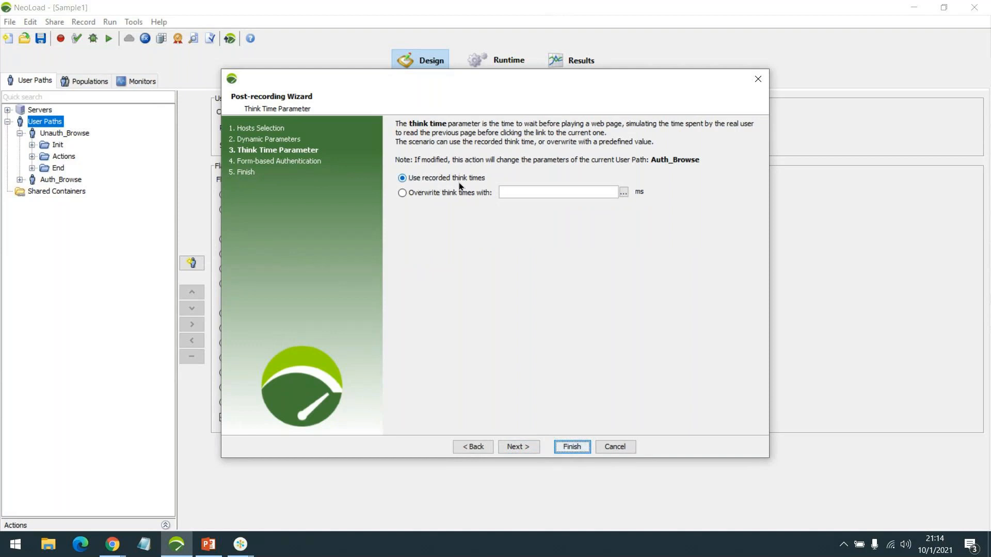
left_click(518, 449)
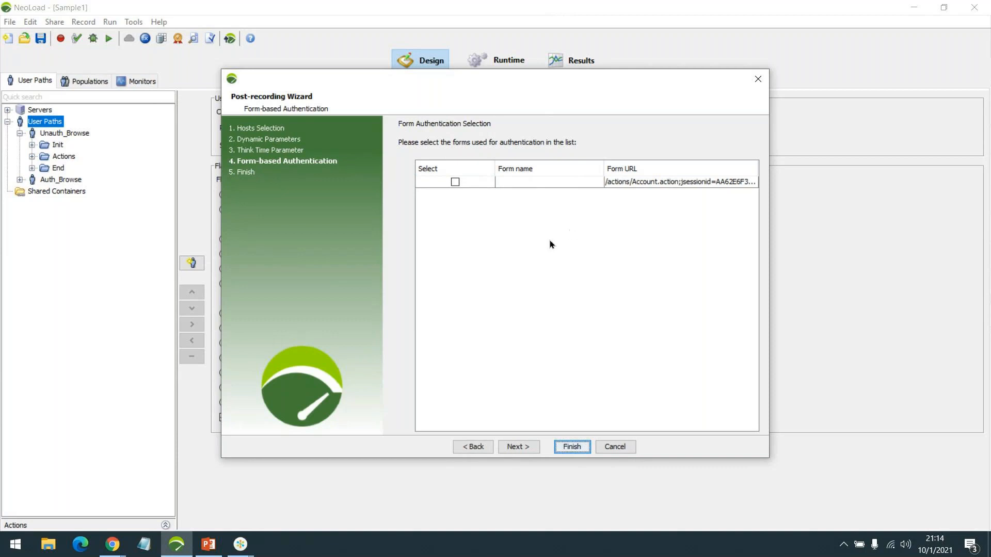
left_click(510, 449)
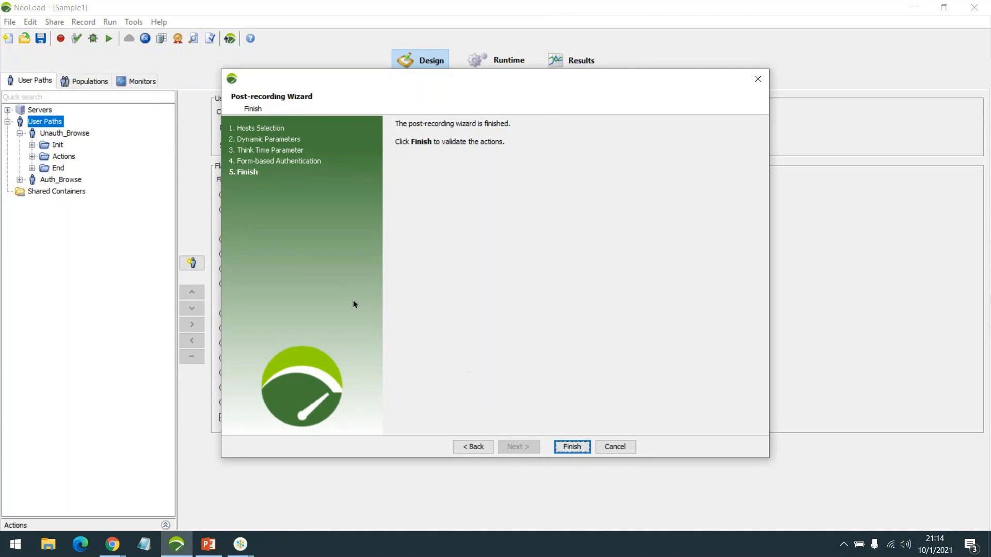
Finish the wizard and expand the Actions folders of Auth_Browse and Unauth_Browse
left_click(573, 447)
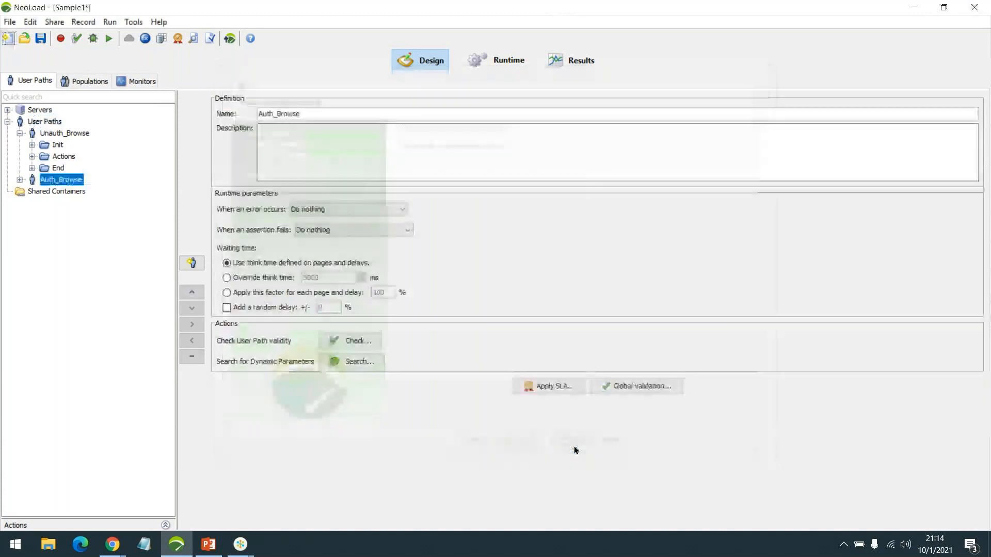
left_click(19, 180)
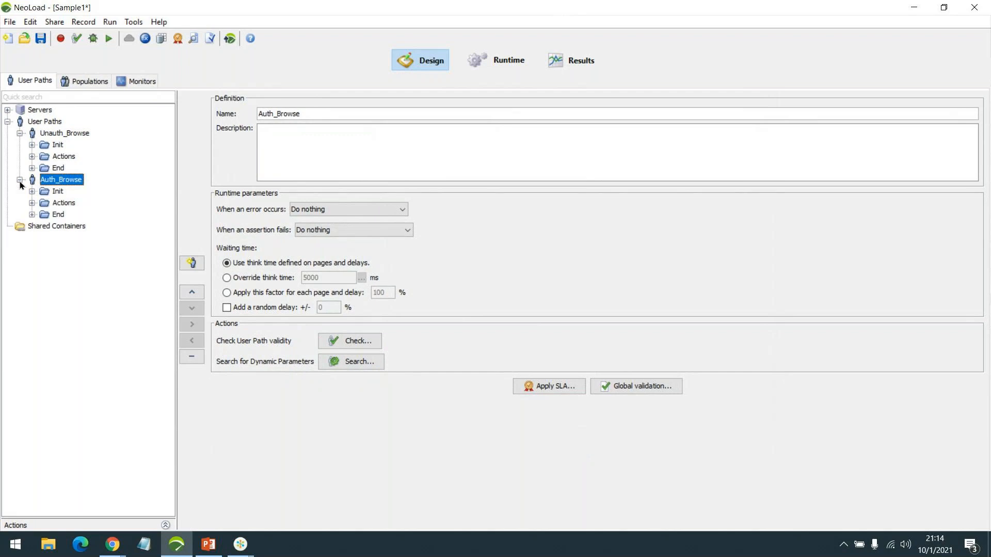
left_click(32, 203)
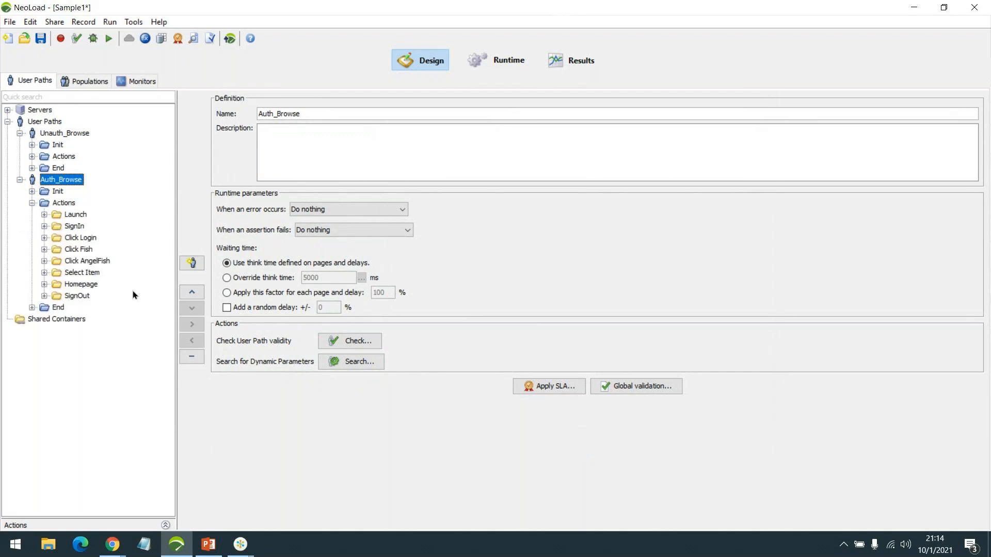
left_click(32, 156)
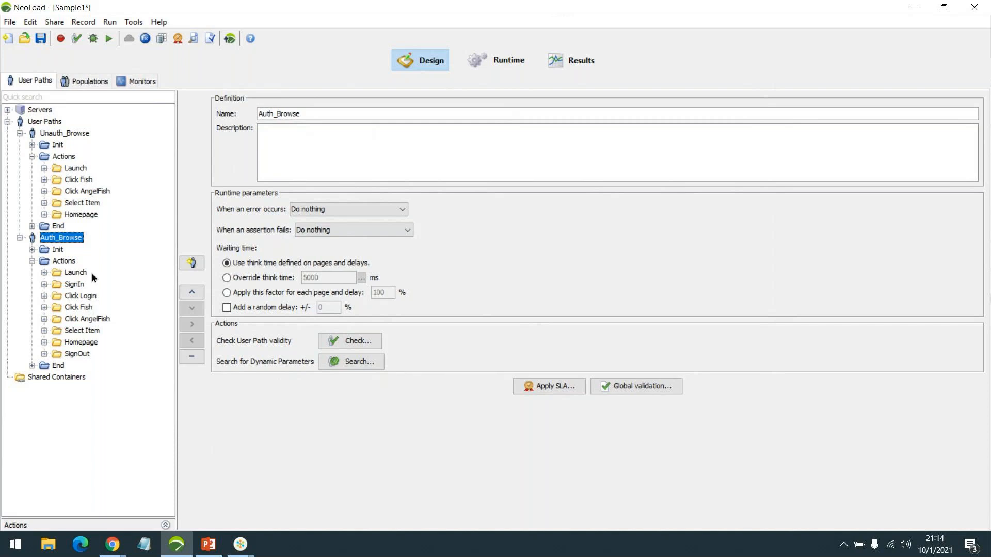
Compare both Launch containers and list the resources loaded by Auth_Browse's /actions/Catalog.action page
left_click(85, 306)
left_click(75, 273)
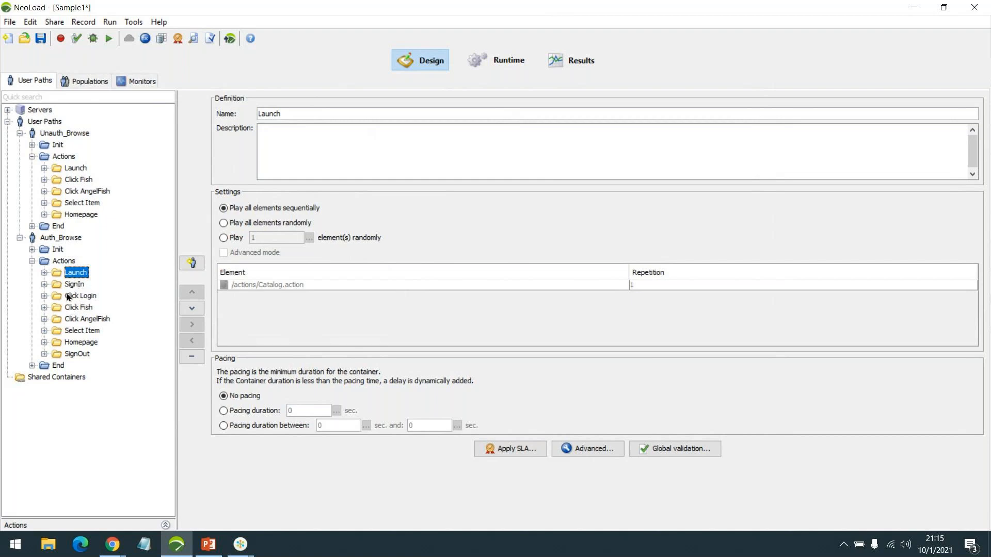
left_click(74, 168)
double_click(74, 169)
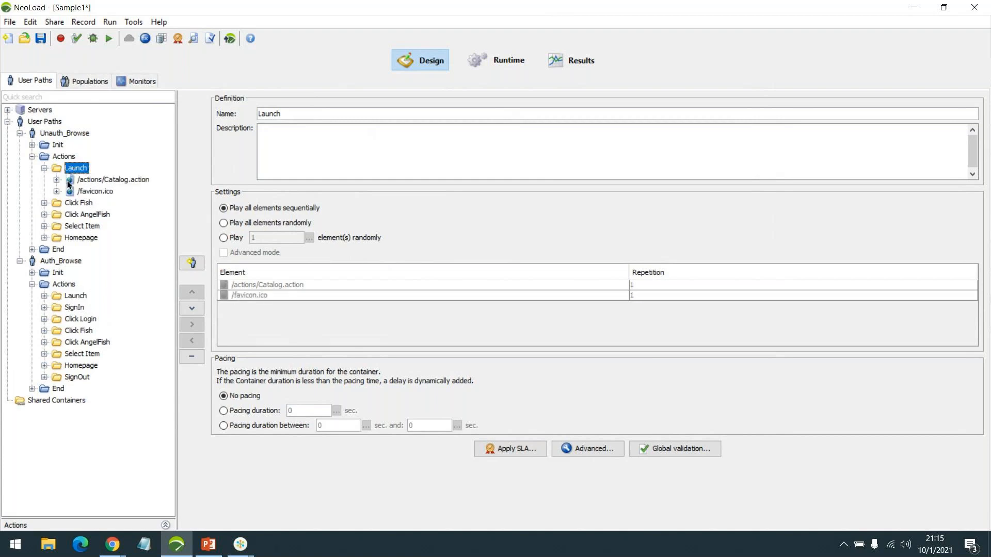
left_click(77, 296)
double_click(78, 293)
left_click(106, 307)
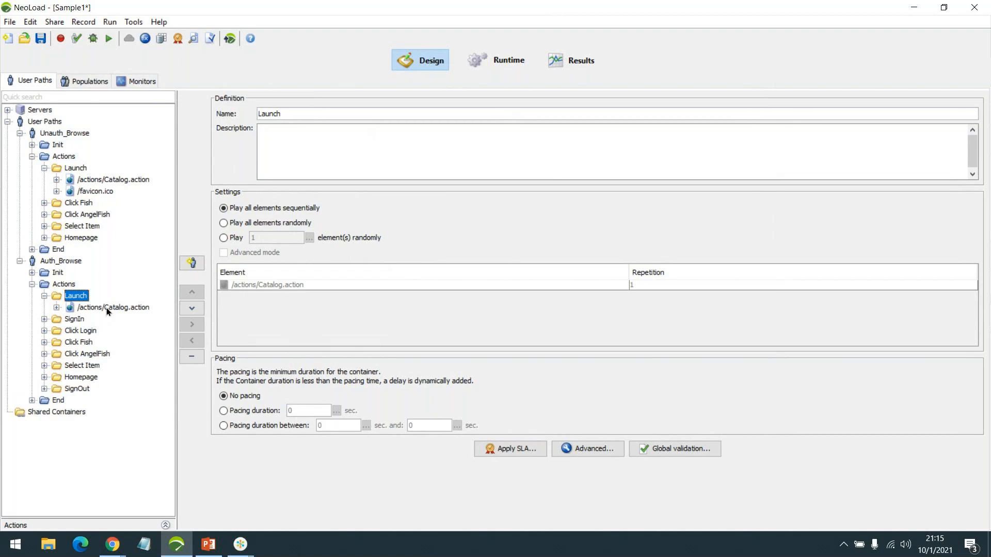
double_click(107, 308)
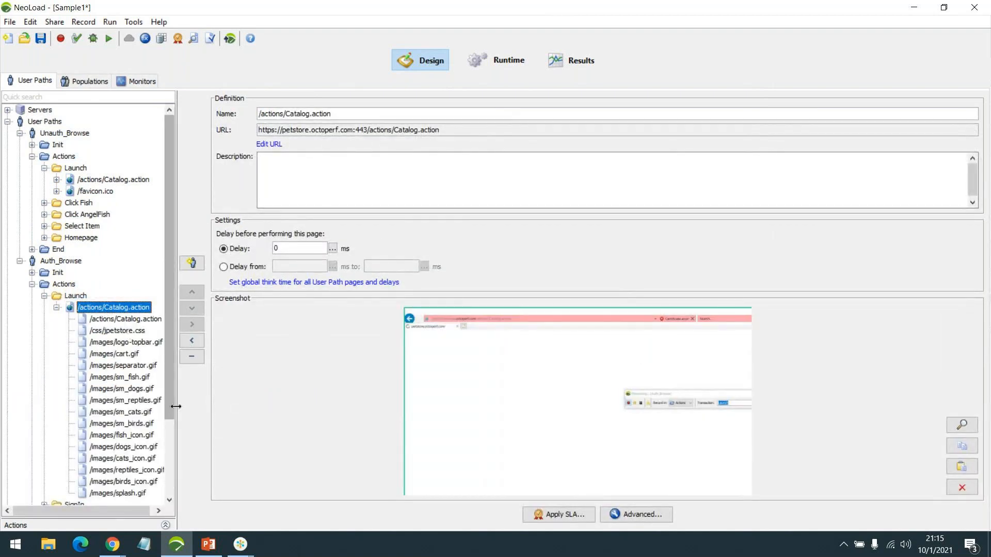
Widen the user path tree and disable /favicon.ico under Unauth_Browse's Launch Catalog.action page
left_click_drag(175, 410, 249, 393)
double_click(112, 179)
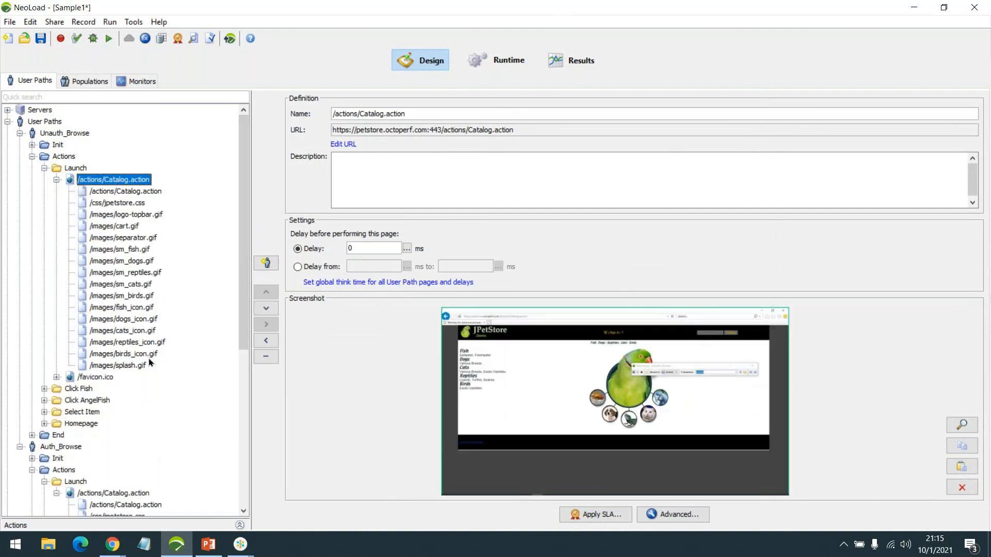
right_click(95, 373)
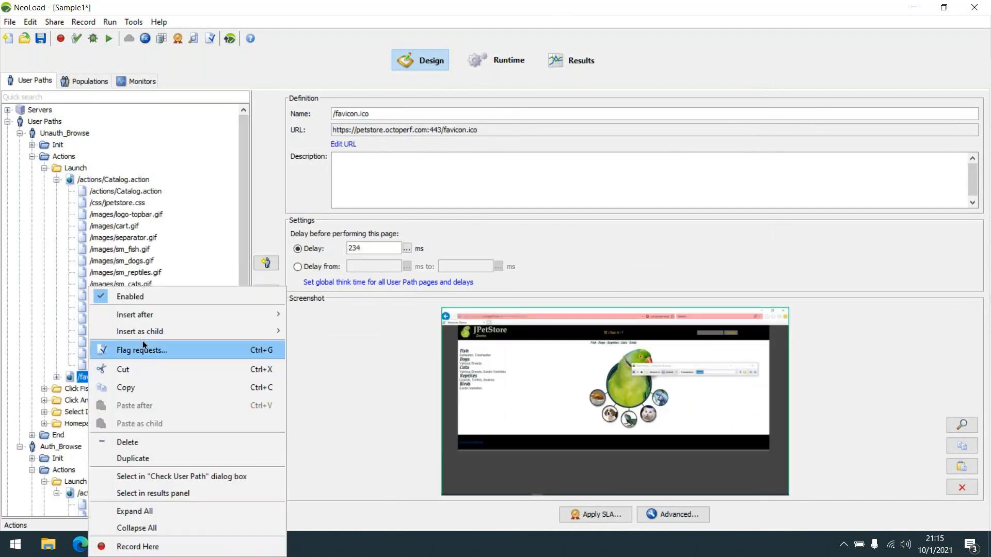
left_click(147, 293)
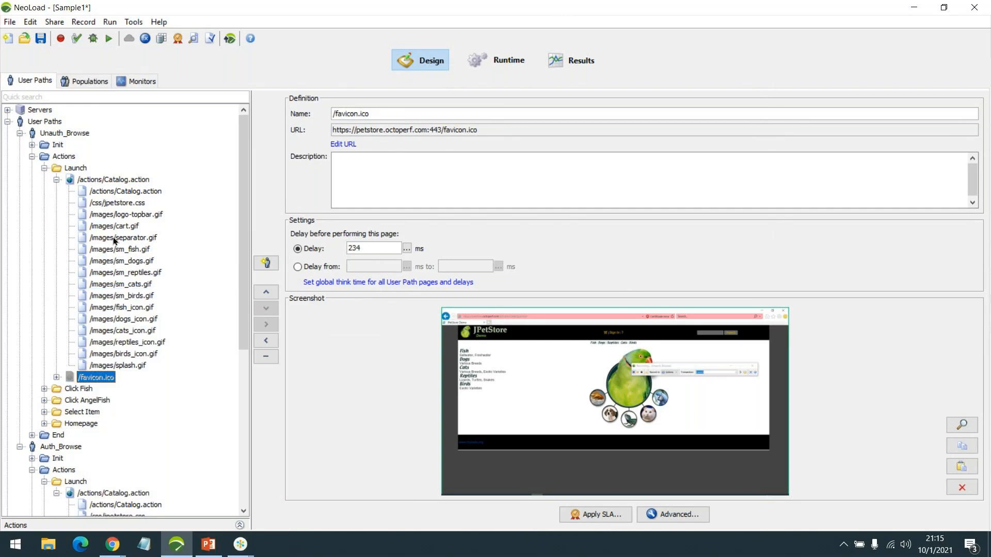
scroll(147, 279, "down", 2)
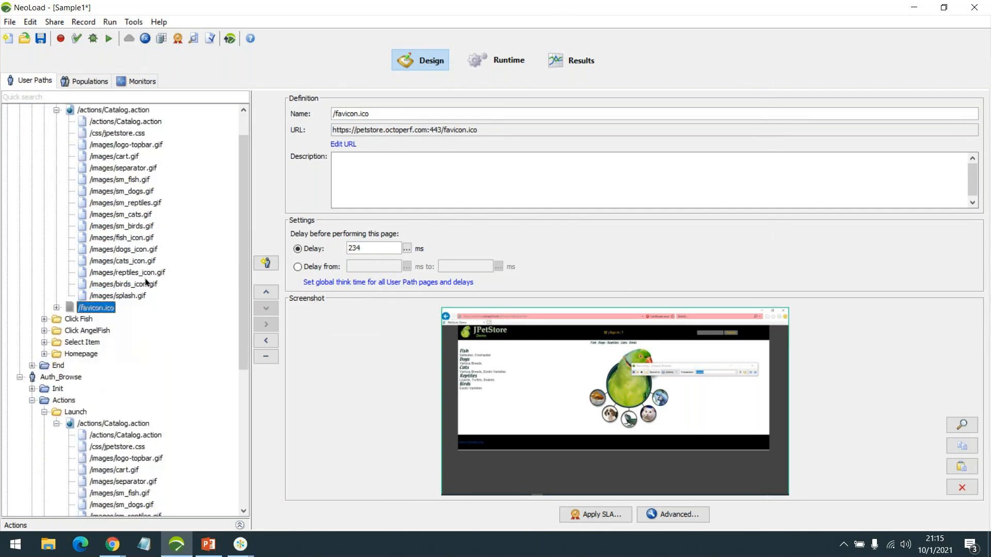
scroll(186, 285, "up", 1)
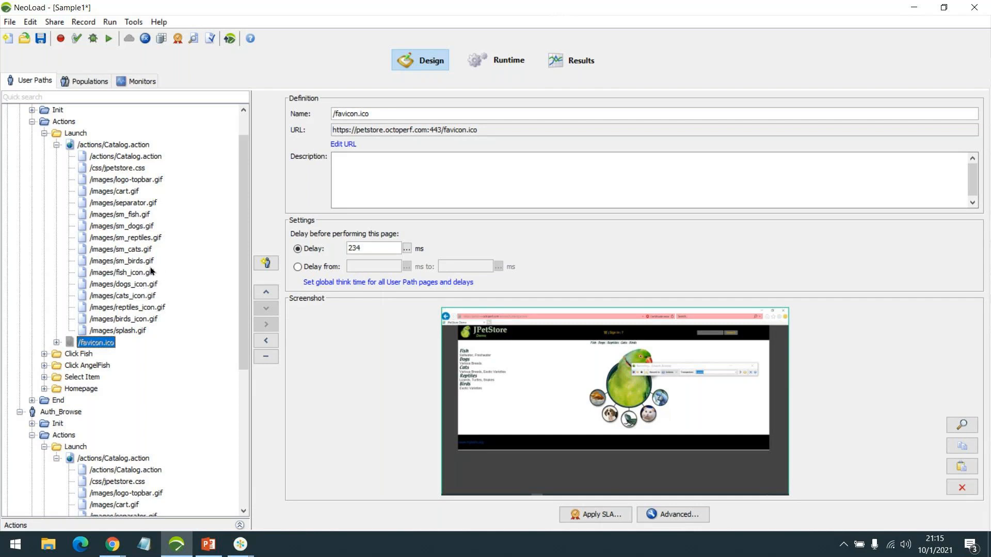
scroll(150, 266, "down", 1)
scroll(135, 239, "up", 1)
scroll(133, 284, "down", 2)
scroll(130, 284, "up", 2)
Review the Catalog.action request, then collapse both user paths' Catalog.action and Launch nodes
left_click(129, 159)
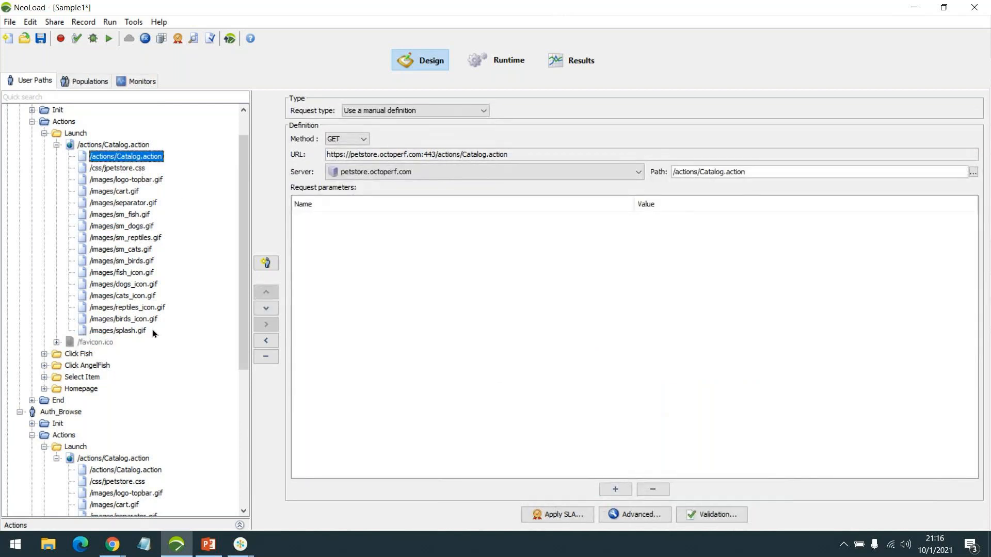
scroll(159, 331, "down", 5)
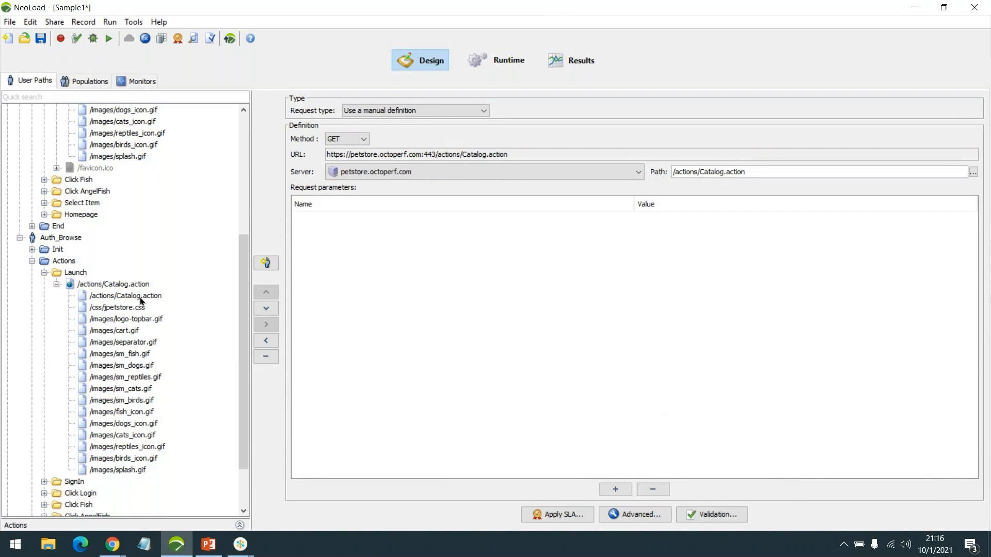
left_click(57, 286)
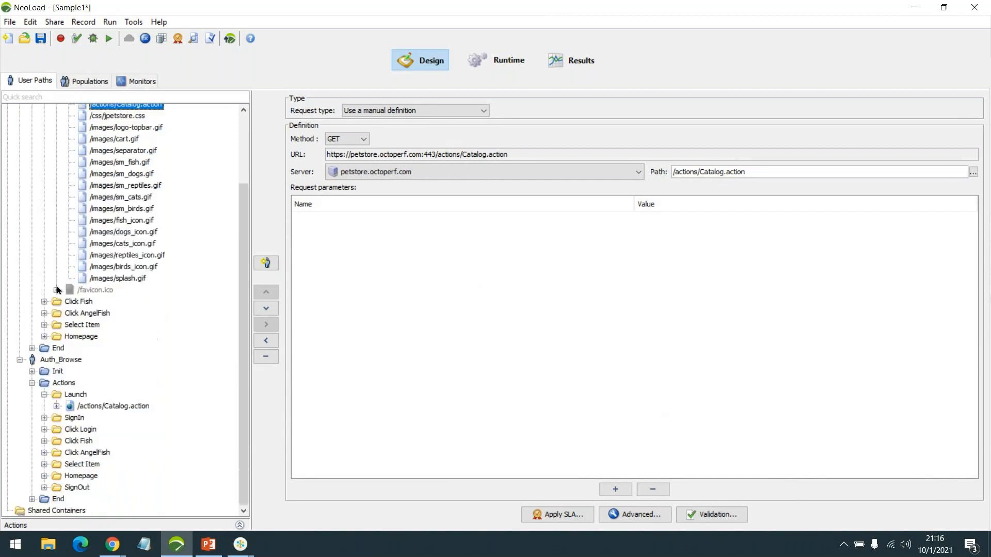
left_click(44, 395)
scroll(85, 187, "up", 3)
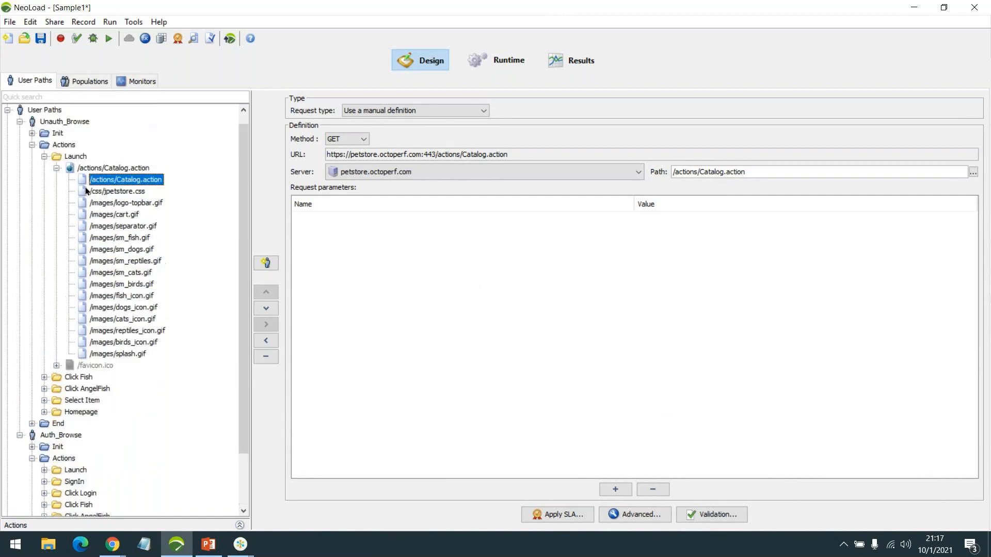
left_click(57, 178)
left_click(44, 169)
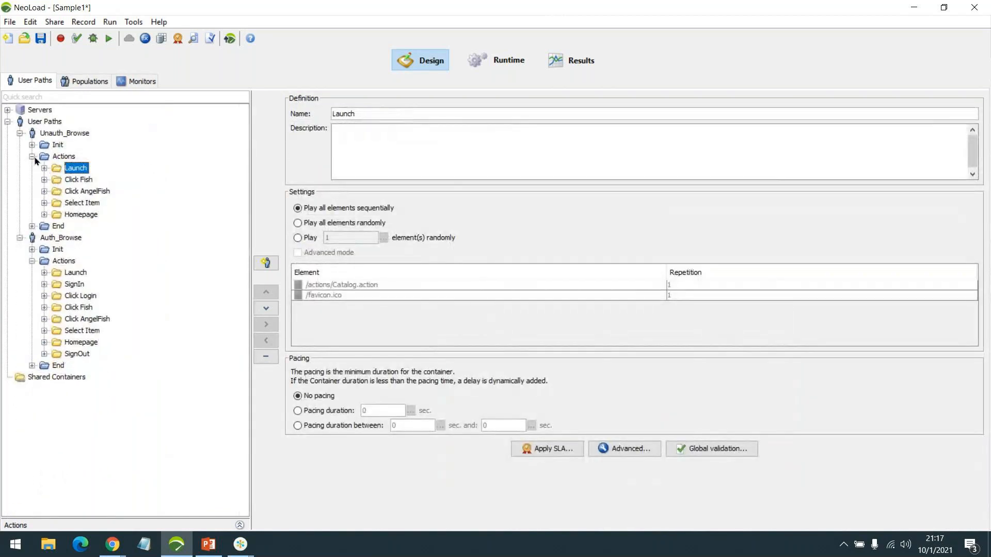
left_click(33, 156)
Disable both /favicon.ico requests under Unauth_Browse's Click Fish container
left_click(45, 179)
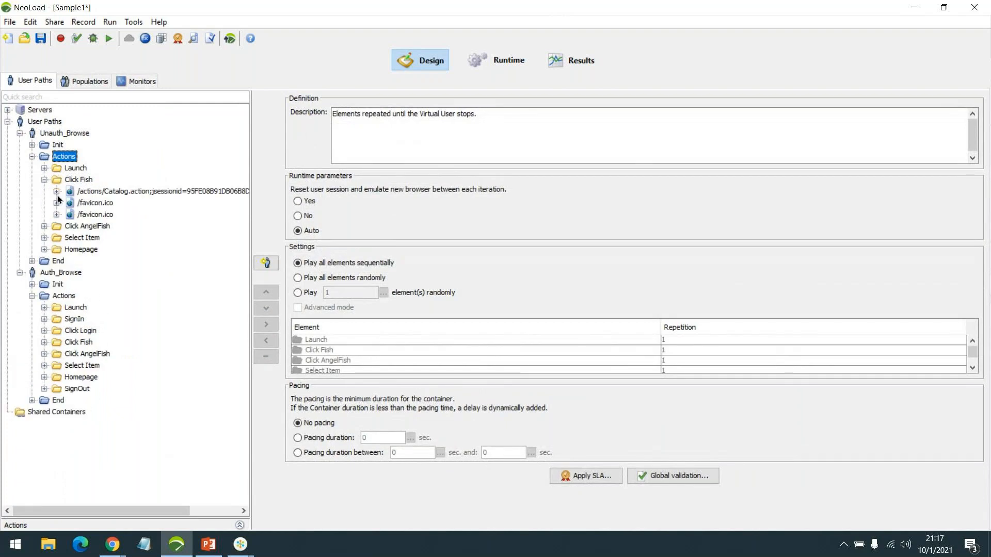
left_click(91, 217)
left_click(95, 200, "shift")
right_click(95, 200)
left_click(123, 213)
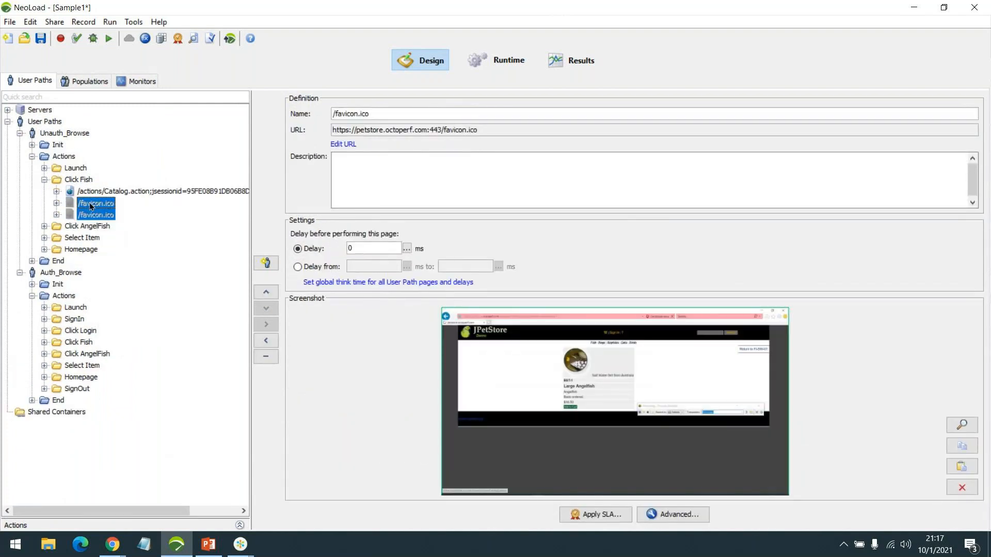
Expand the Click Fish catalog page and Auth_Browse's SignIn Account.action page
left_click(57, 191)
left_click(45, 331)
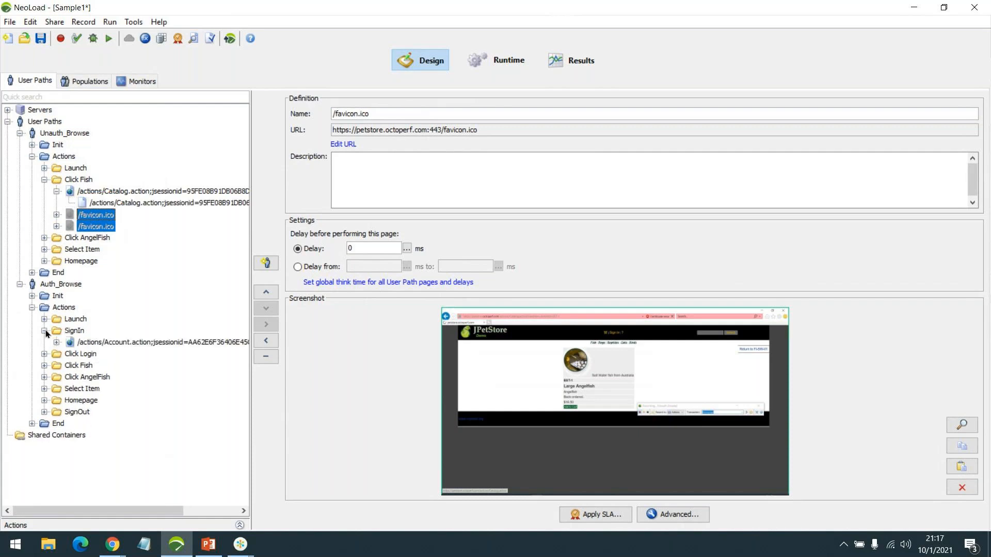
left_click(57, 343)
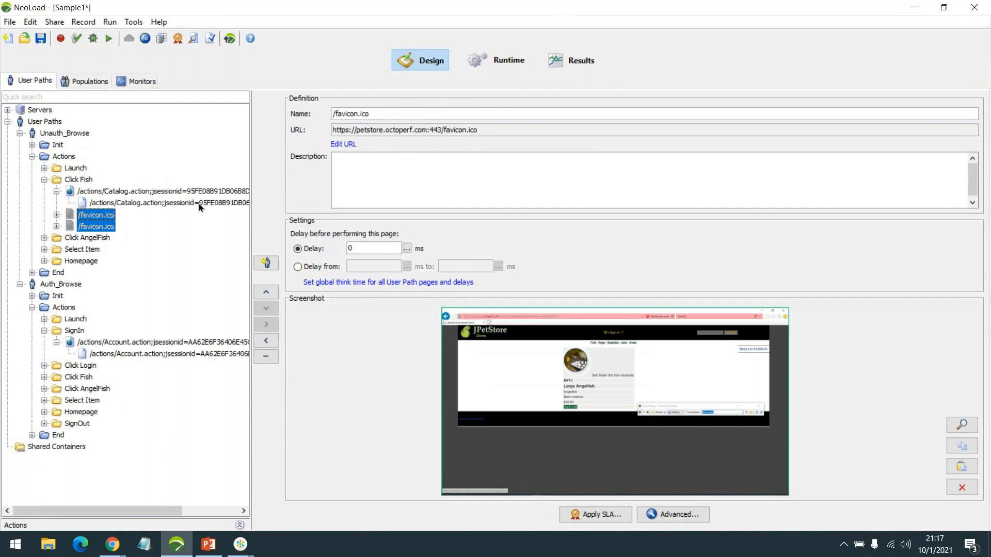
left_click(163, 203)
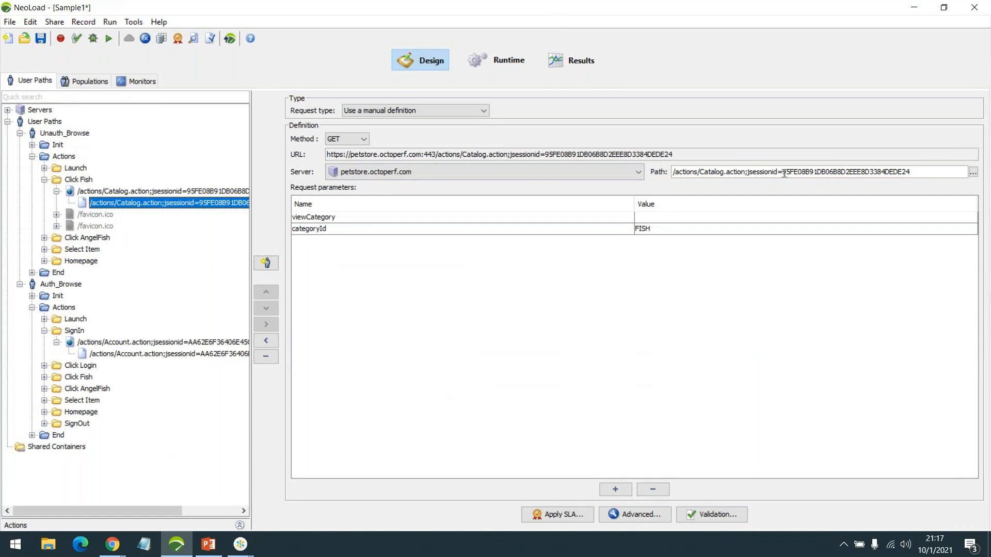
left_click_drag(783, 172, 910, 173)
left_click(910, 174)
left_click(447, 231)
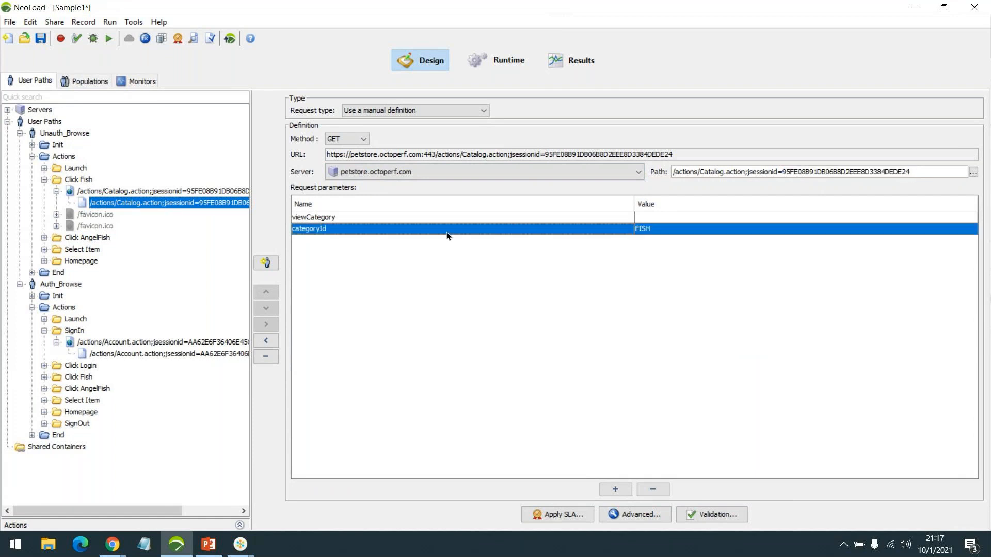
double_click(634, 230)
left_click(516, 408)
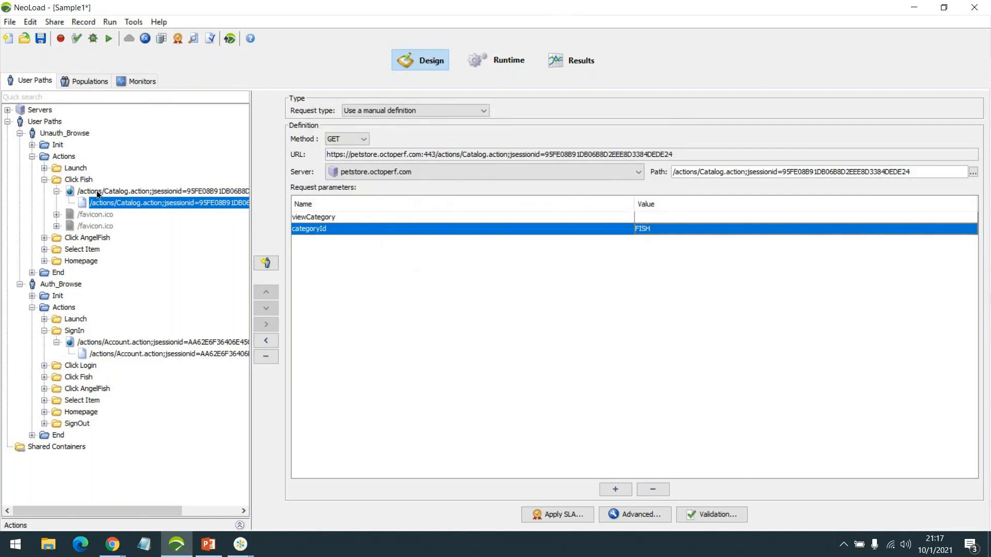
left_click(166, 353)
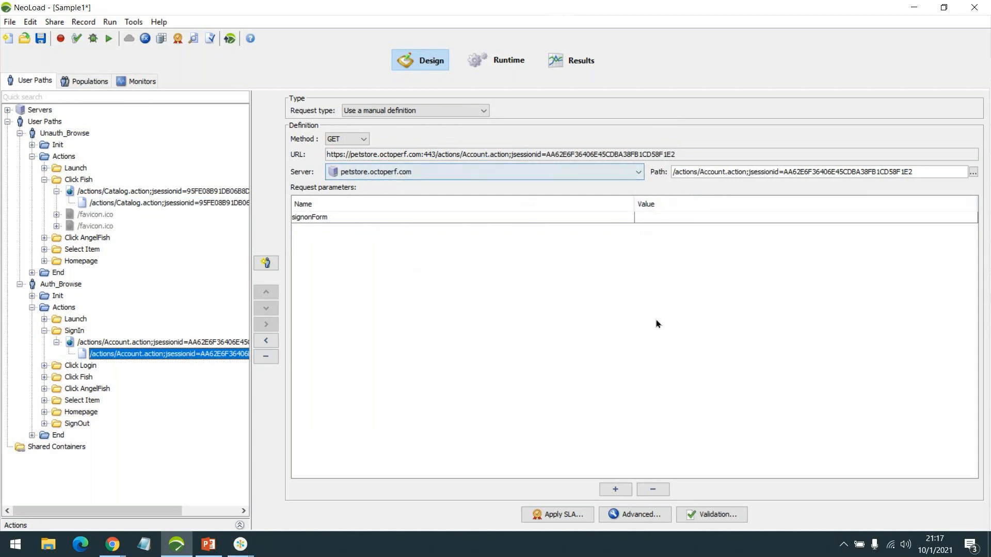
left_click_drag(784, 172, 917, 181)
left_click(660, 205)
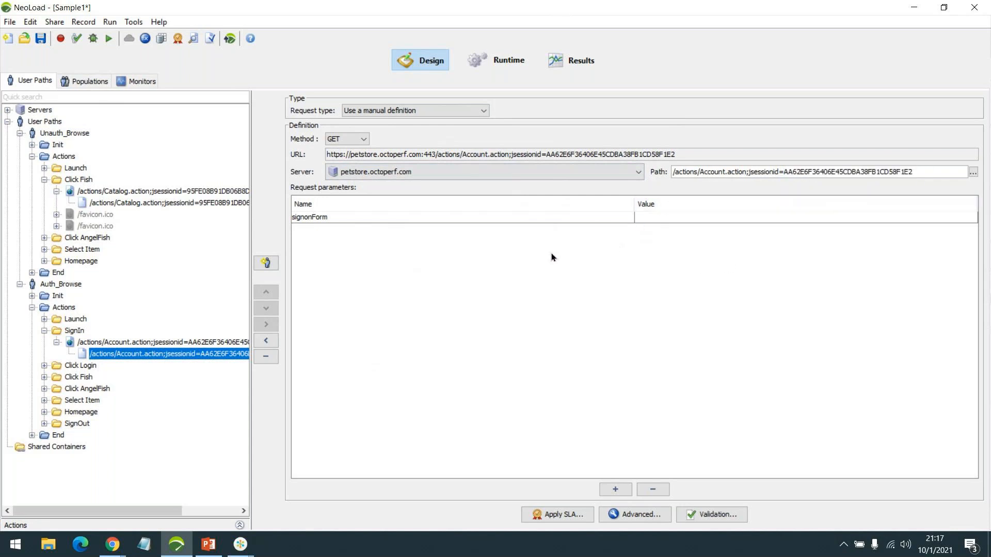
left_click(233, 203)
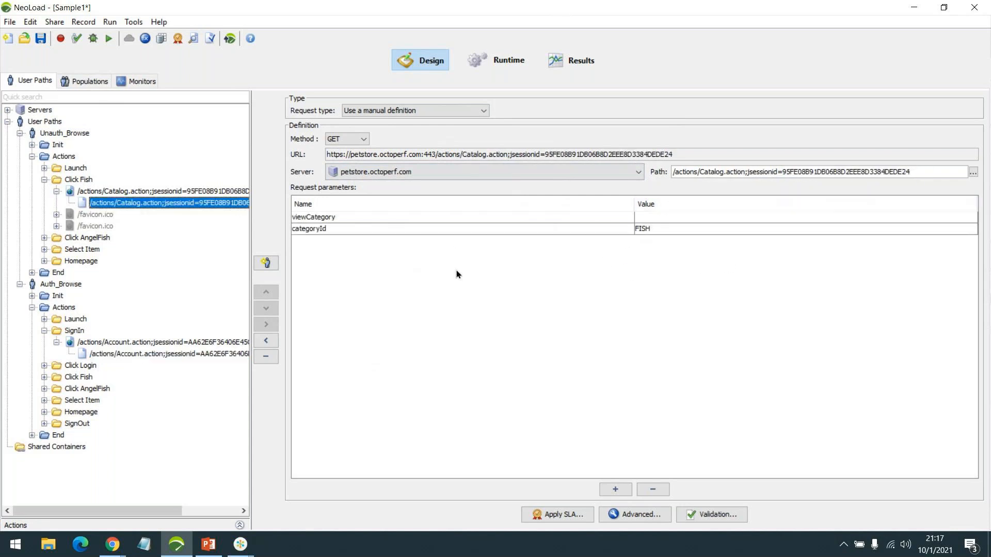
left_click(134, 354)
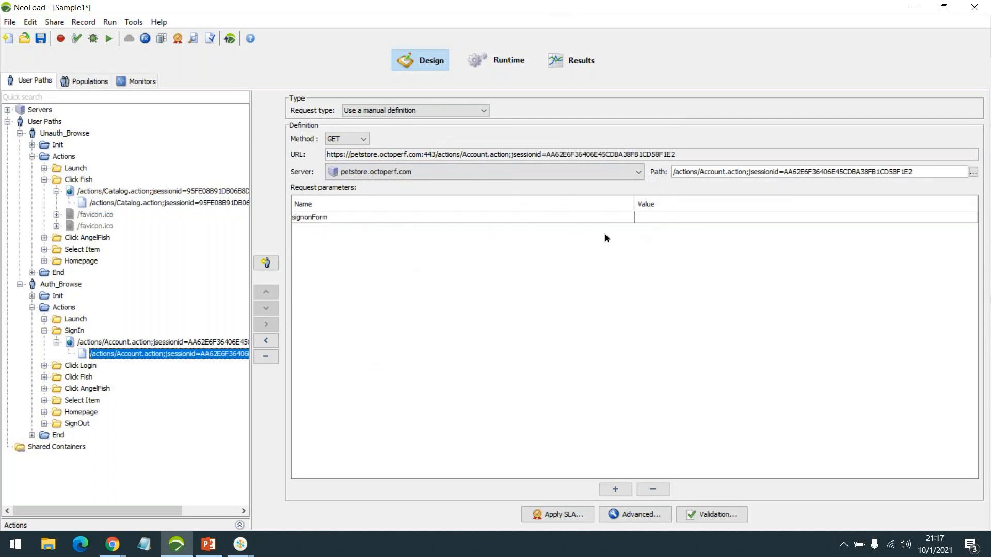
left_click(56, 342)
left_click(44, 330)
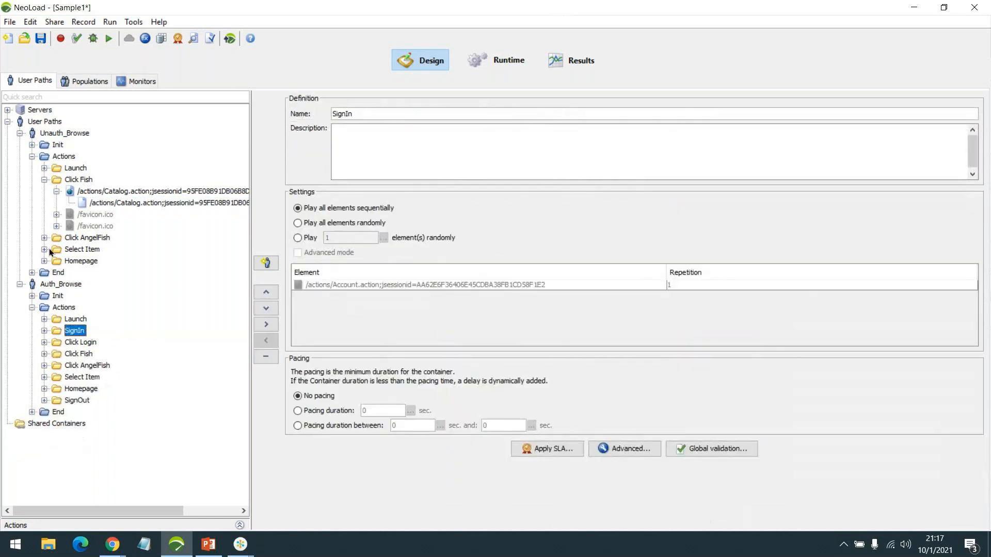
left_click(55, 191)
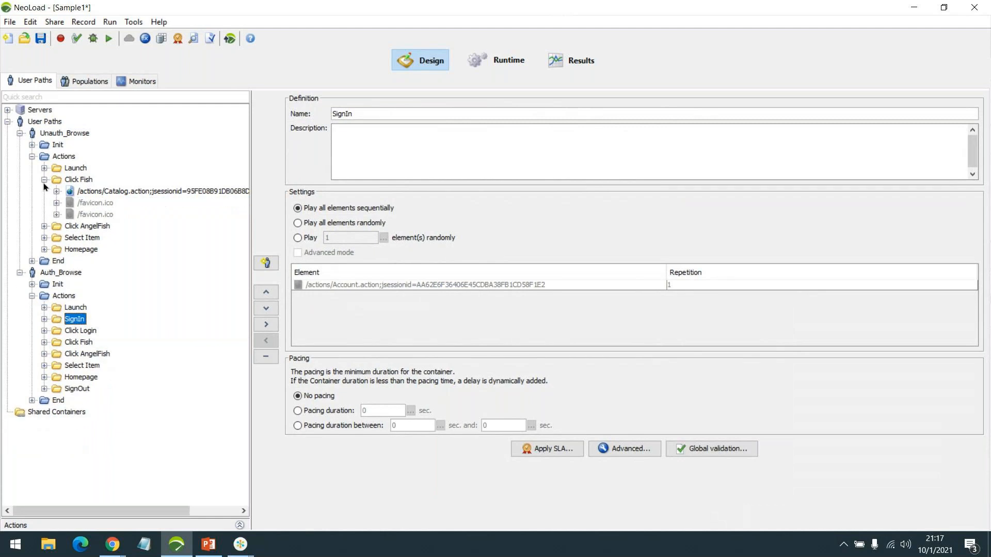
left_click(44, 342)
left_click(57, 354)
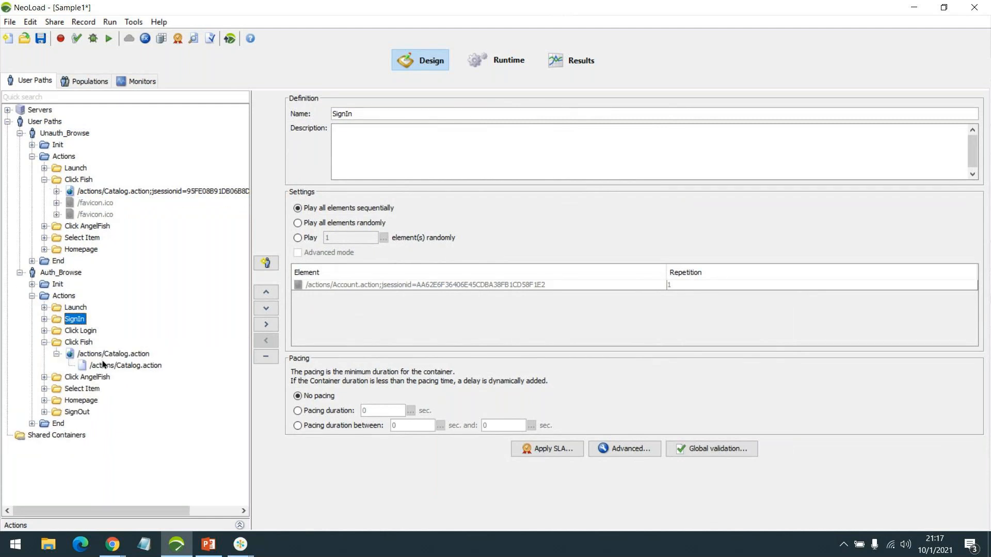
left_click(124, 366)
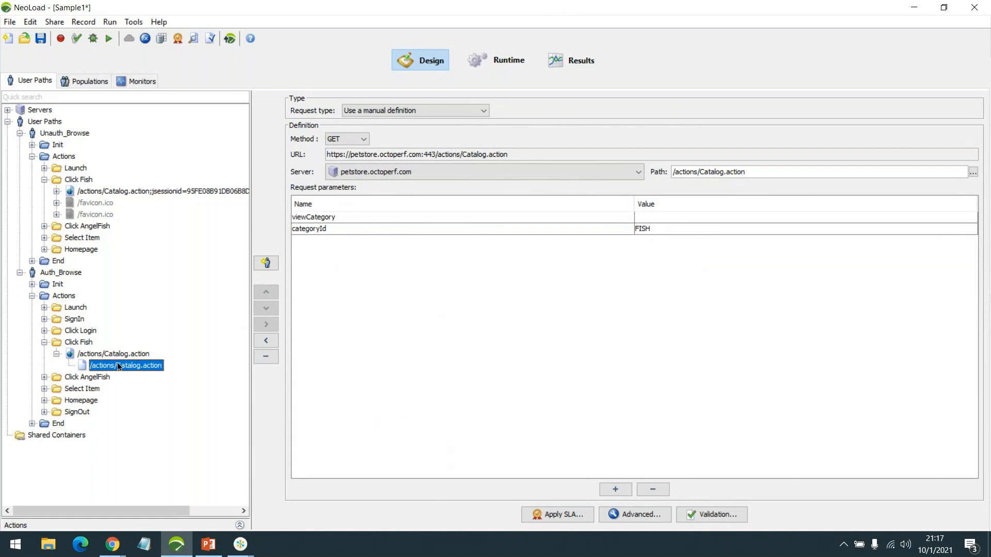
left_click(57, 192)
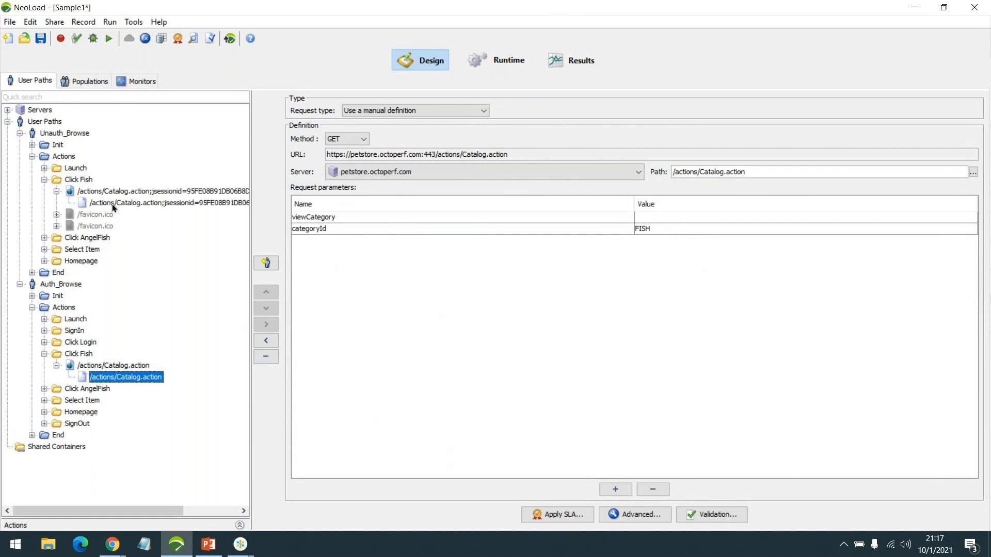
left_click(95, 203)
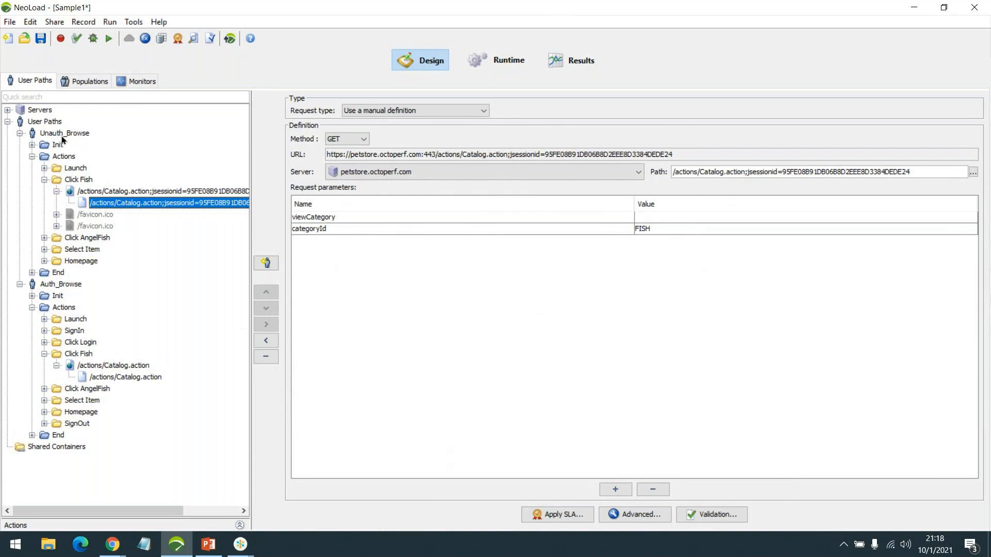
Mark jsessionid in the request path and inspect Auth_Browse's Click Fish categoryId FISH parameter
left_click_drag(748, 172, 961, 171)
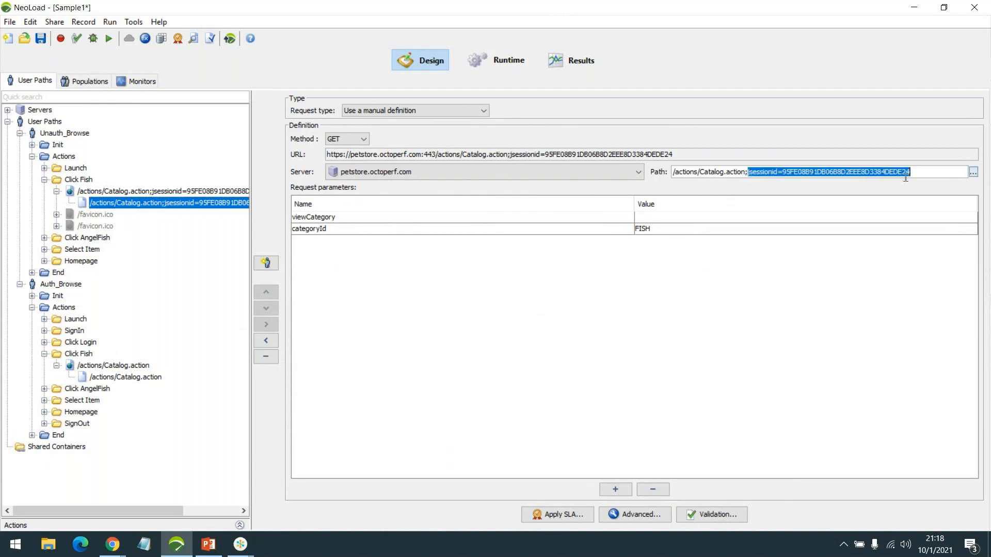
left_click(141, 377)
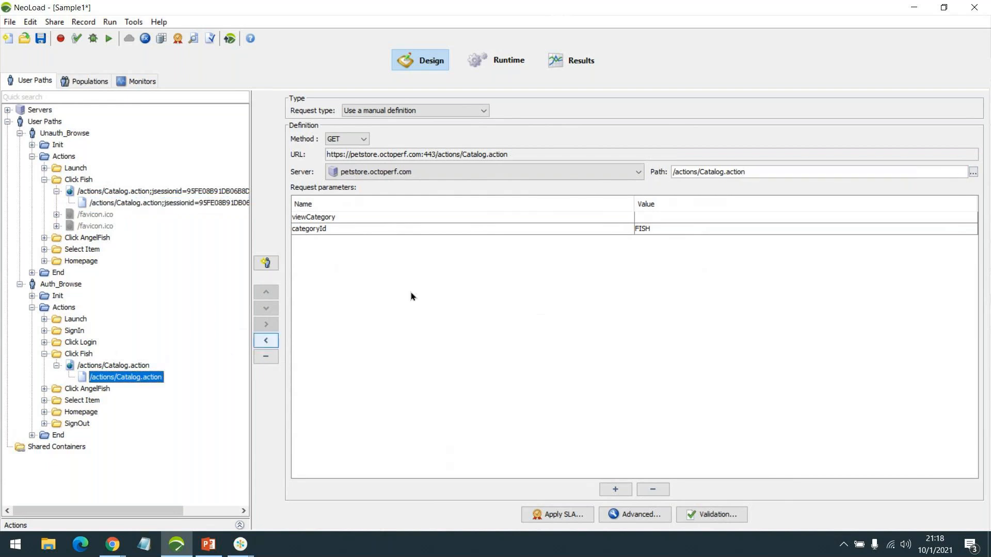
left_click(638, 233)
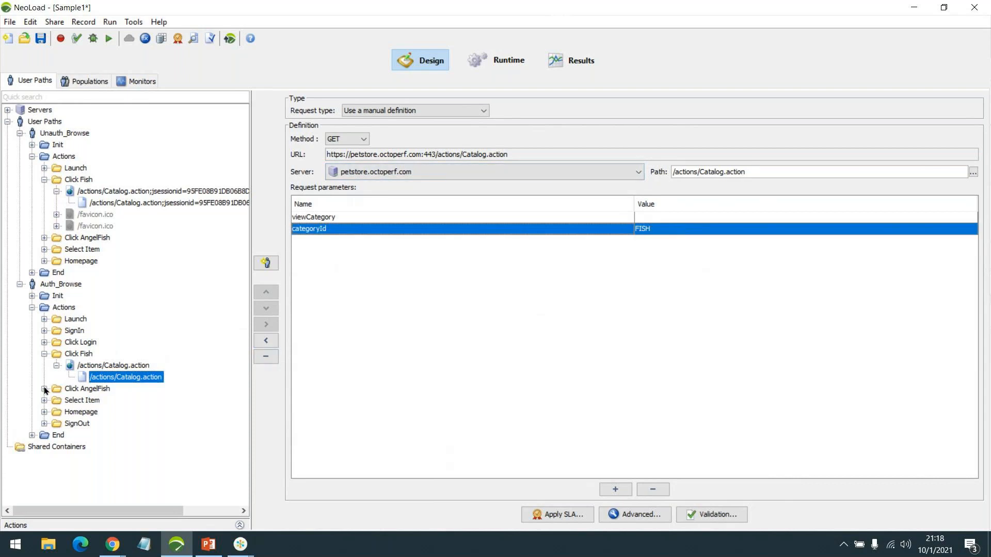
Expand Auth_Browse's Click AngelFish, Select Item, Homepage and SignOut folders and their requests
left_click(45, 389)
left_click(55, 401)
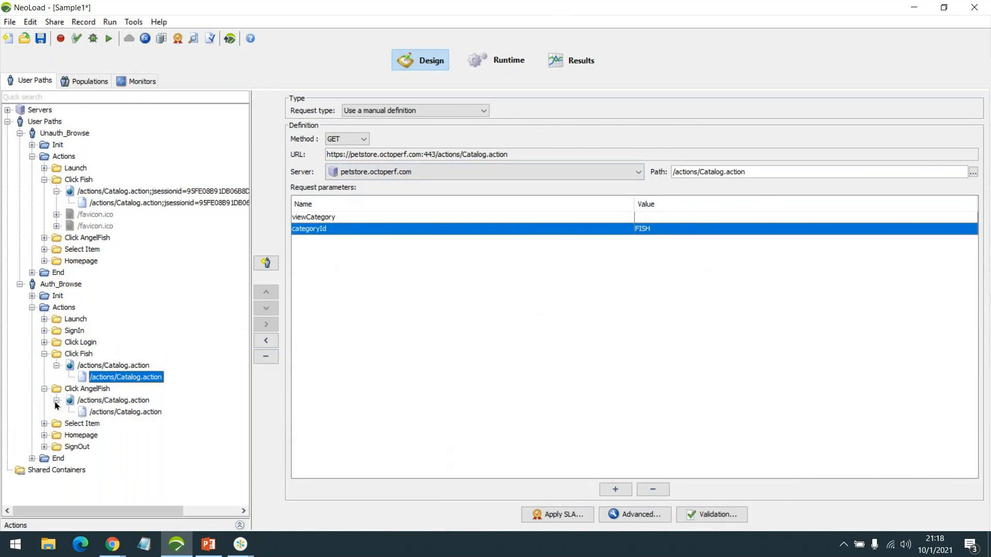
left_click(45, 423)
left_click(56, 435)
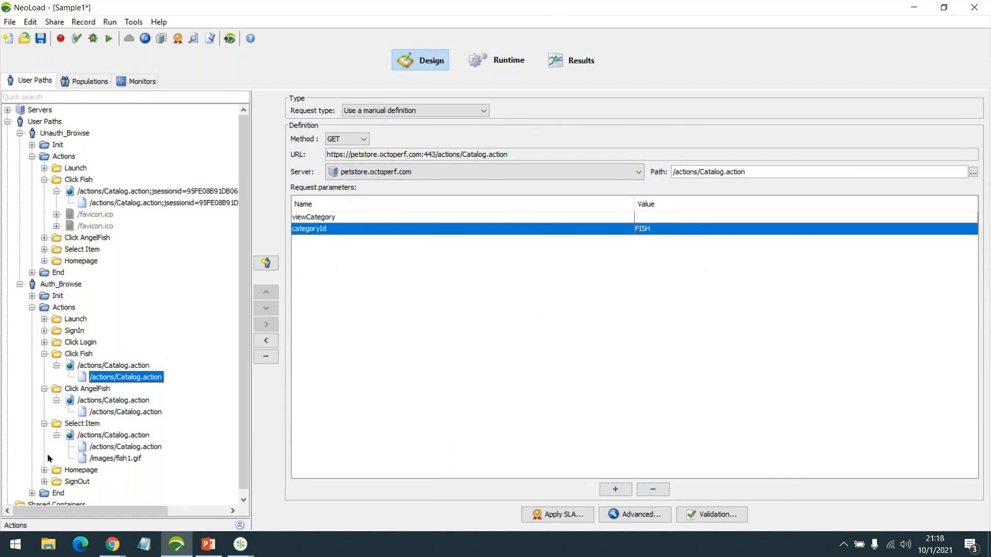
left_click(43, 470)
left_click(56, 482)
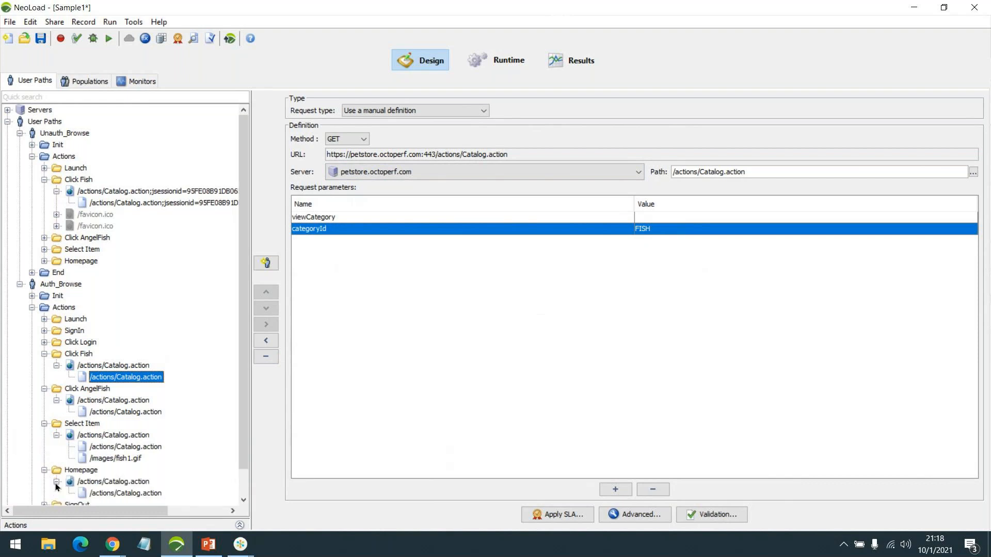
scroll(52, 481, "down", 1)
left_click(45, 476)
left_click(57, 488)
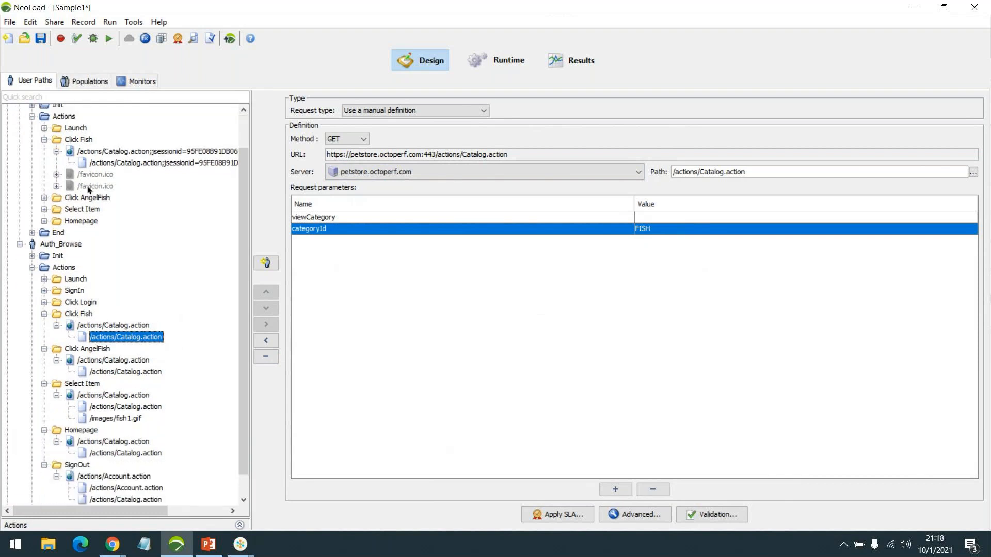
Compare Click Fish, Click AngelFish and Select Item (itemId EST-1) requests between Unauth_Browse and Auth_Browse
left_click(80, 222)
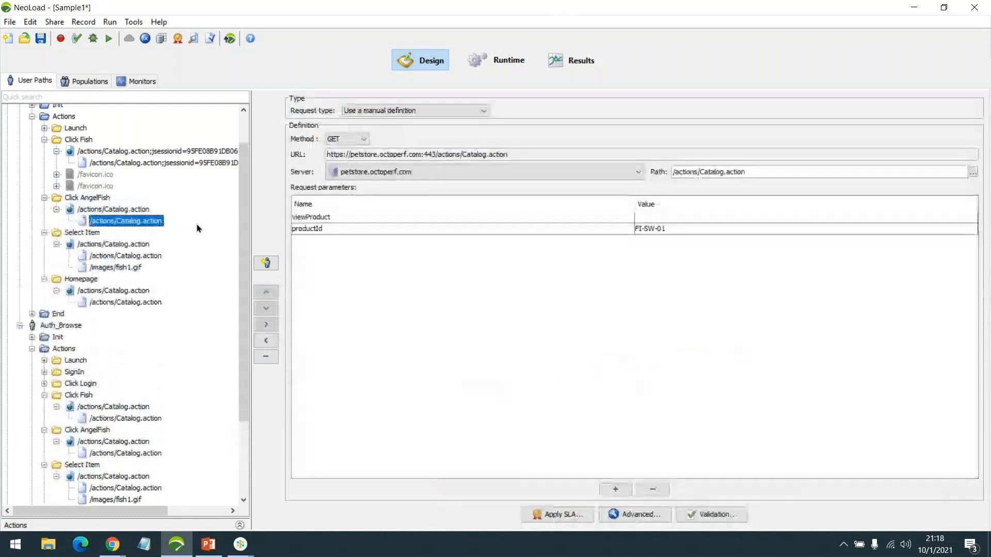
scroll(193, 224, "down", 2)
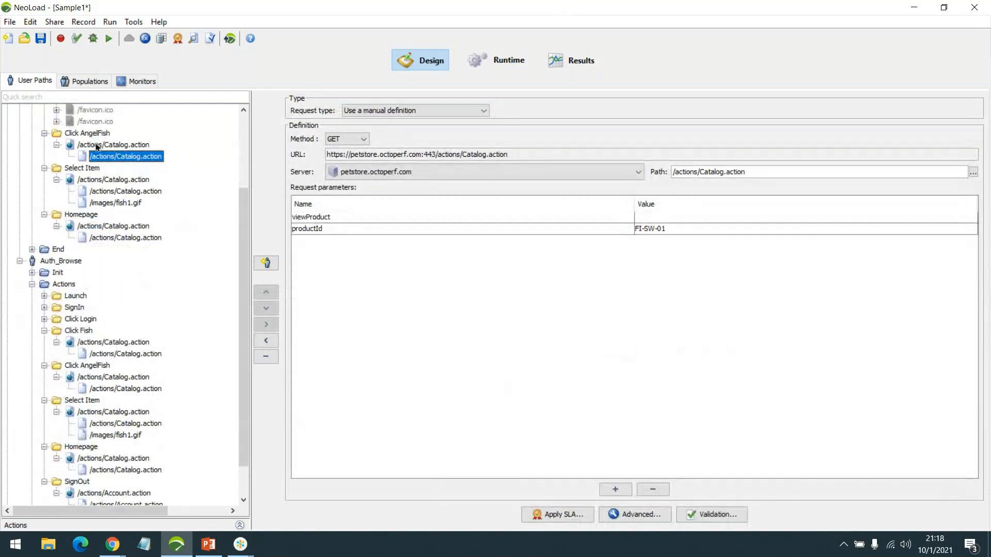
left_click(113, 355)
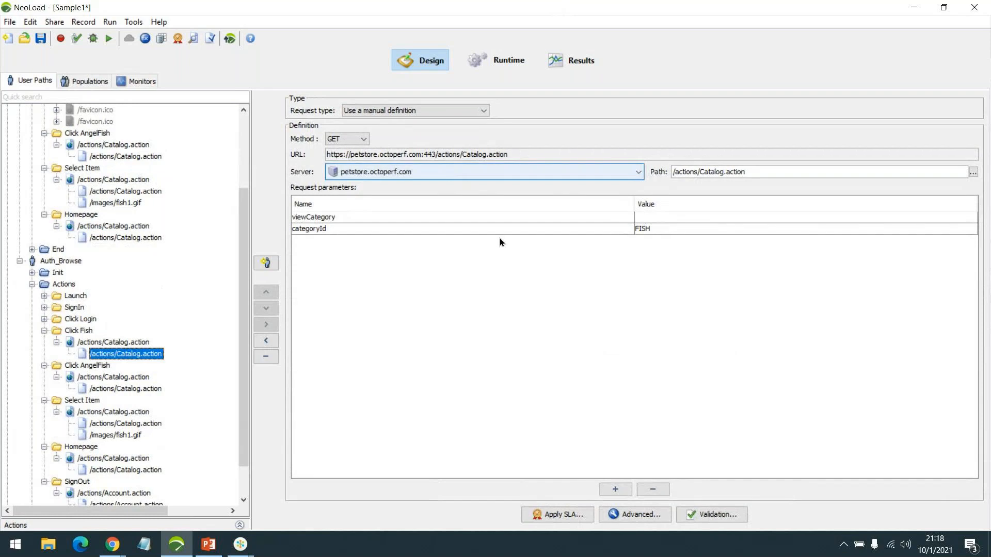
left_click(119, 389)
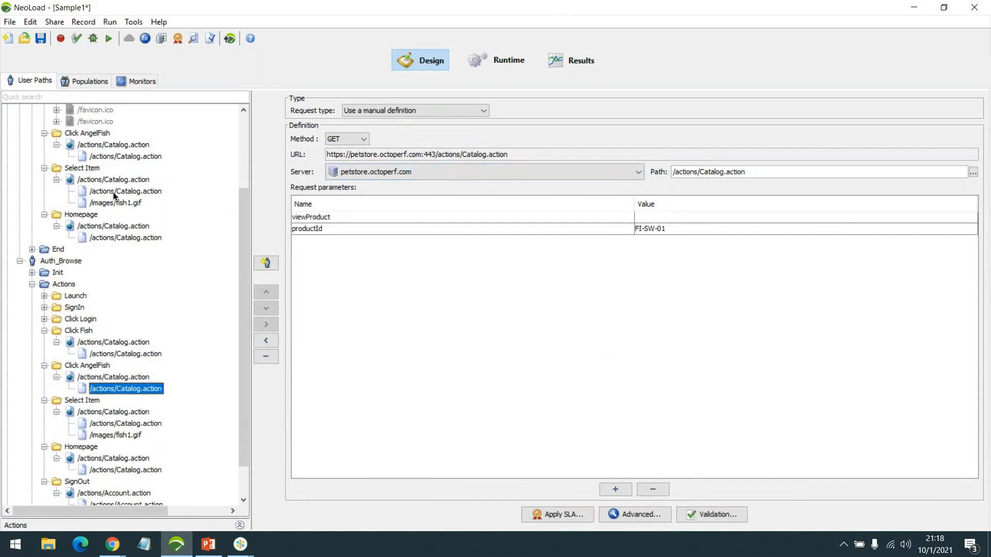
left_click(113, 192)
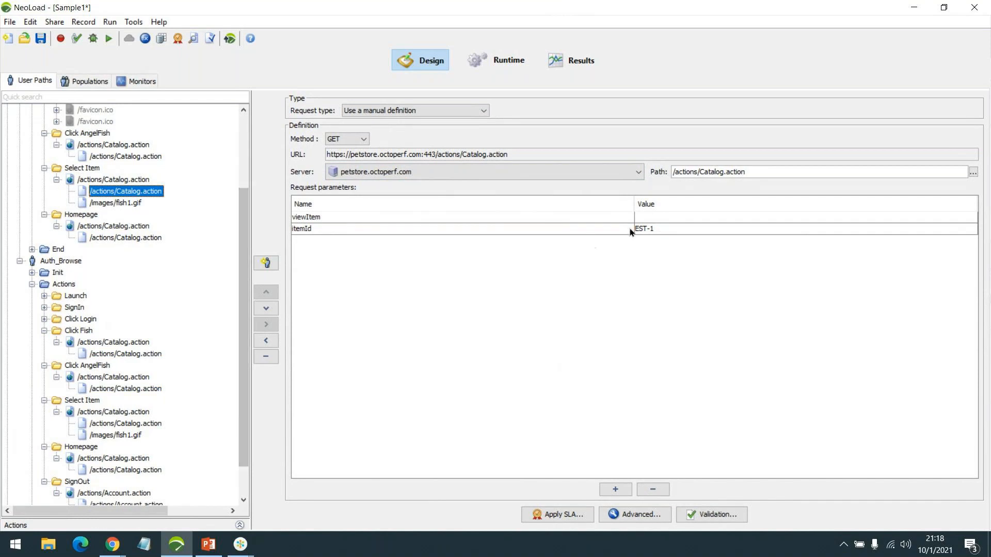
left_click(116, 428)
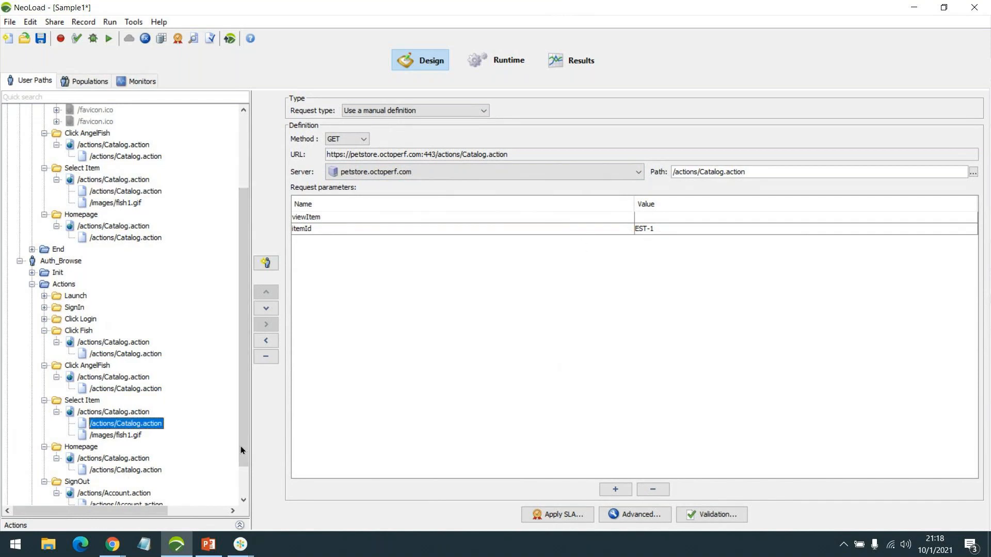
scroll(148, 455, "down", 1)
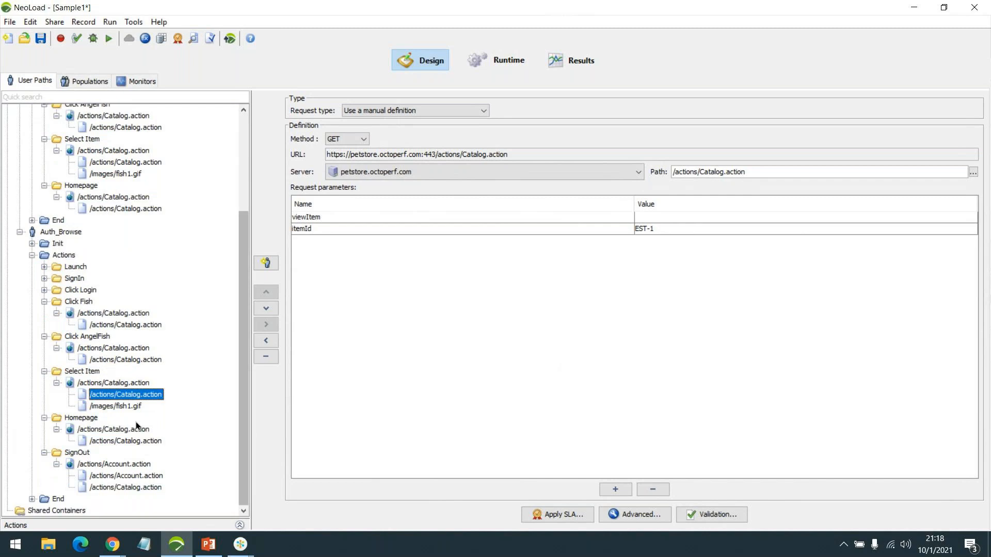
Review the Homepage and SignOut requests, then collapse the SignOut, Select Item and Click AngelFish folders
left_click(107, 162)
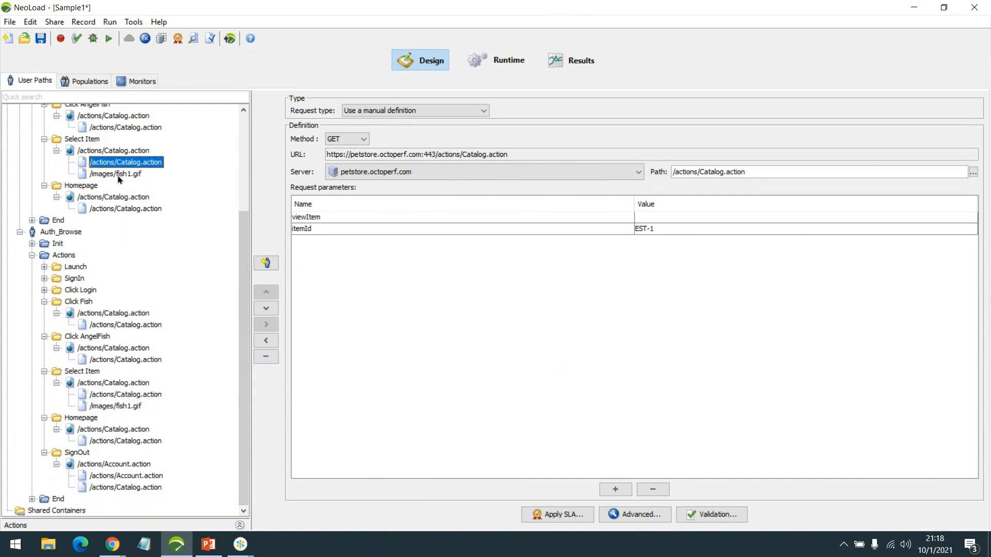
left_click(104, 208)
left_click(122, 439)
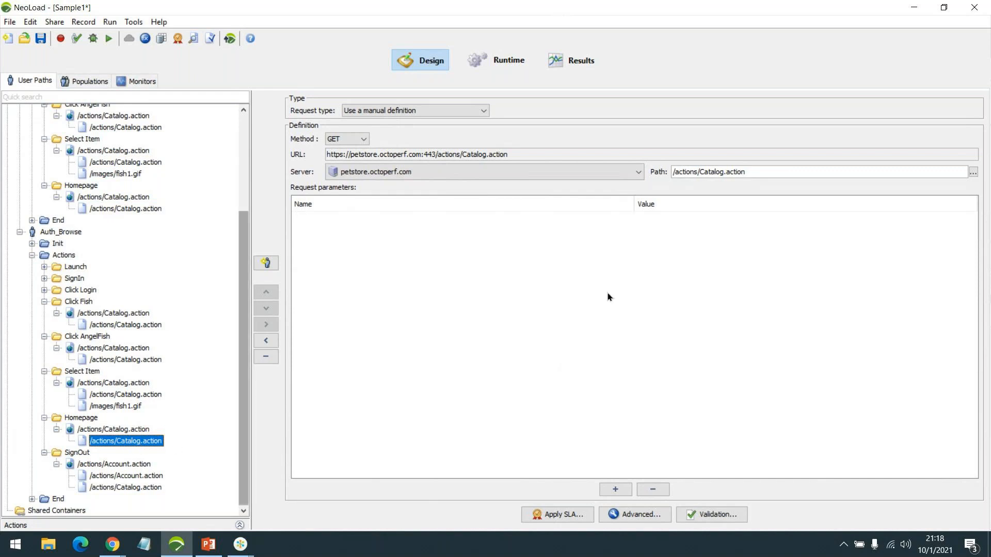
left_click(145, 476)
left_click(142, 488)
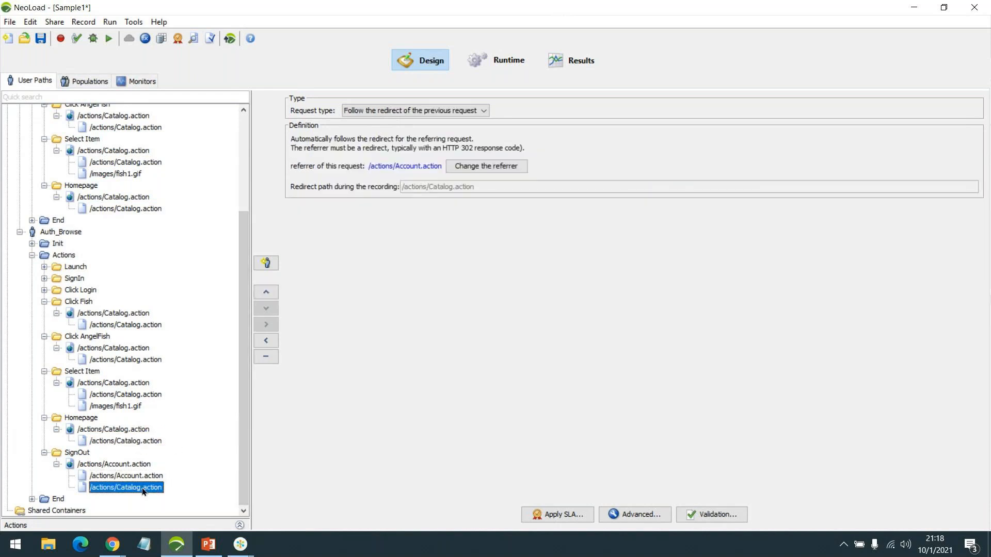
left_click(44, 453)
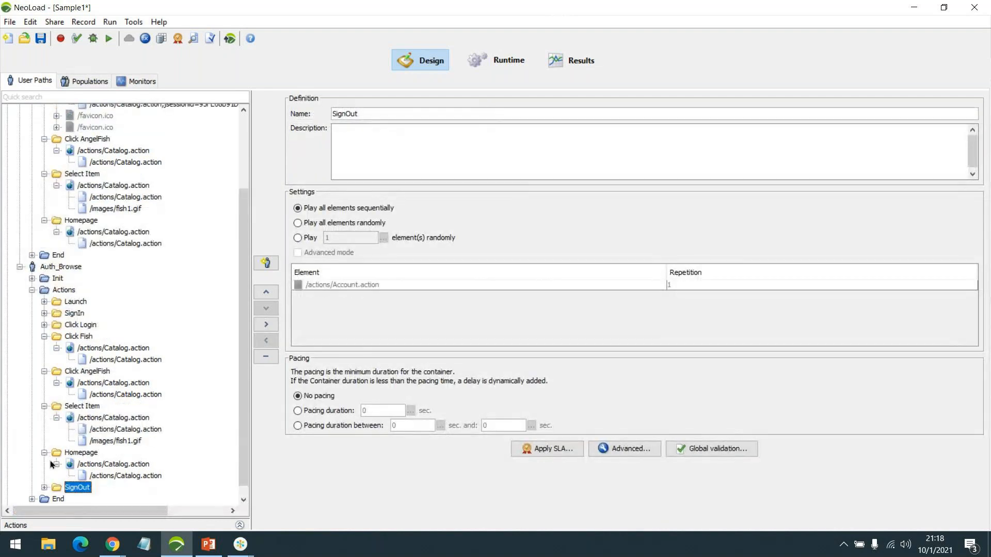
left_click(45, 418)
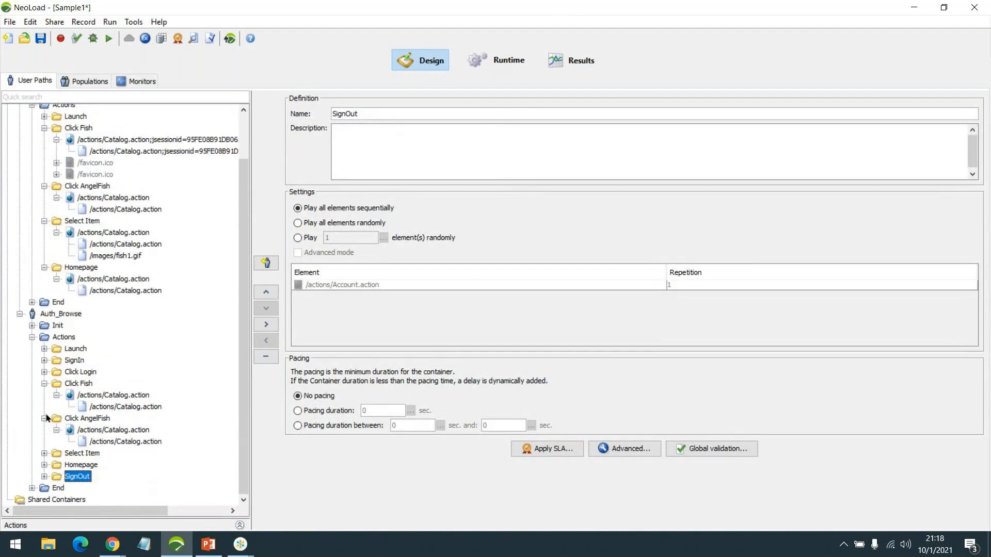
left_click(45, 418)
Collapse Click Fish and expand Auth_Browse's SignIn and Click Login containers and requests
left_click(45, 407)
left_click(76, 395)
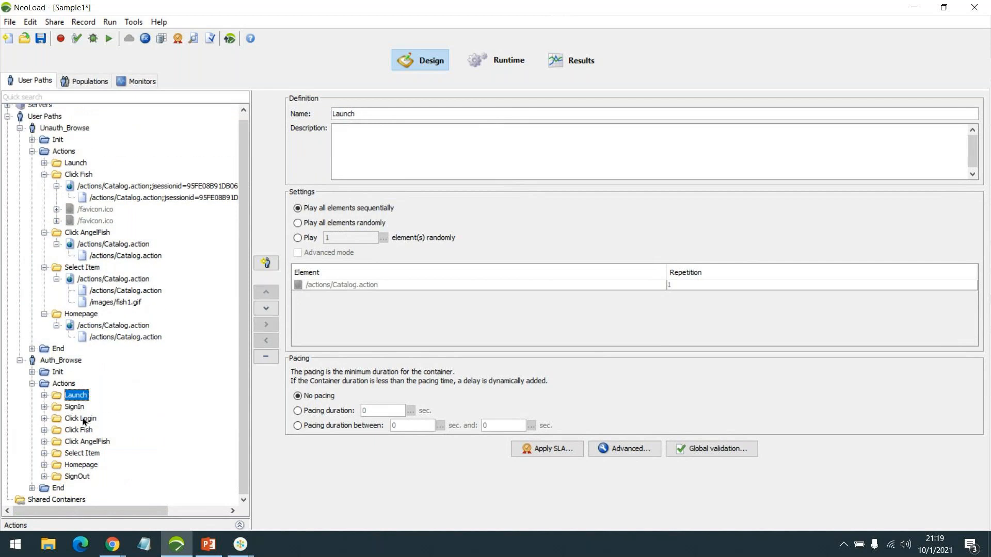
double_click(82, 418)
double_click(80, 408)
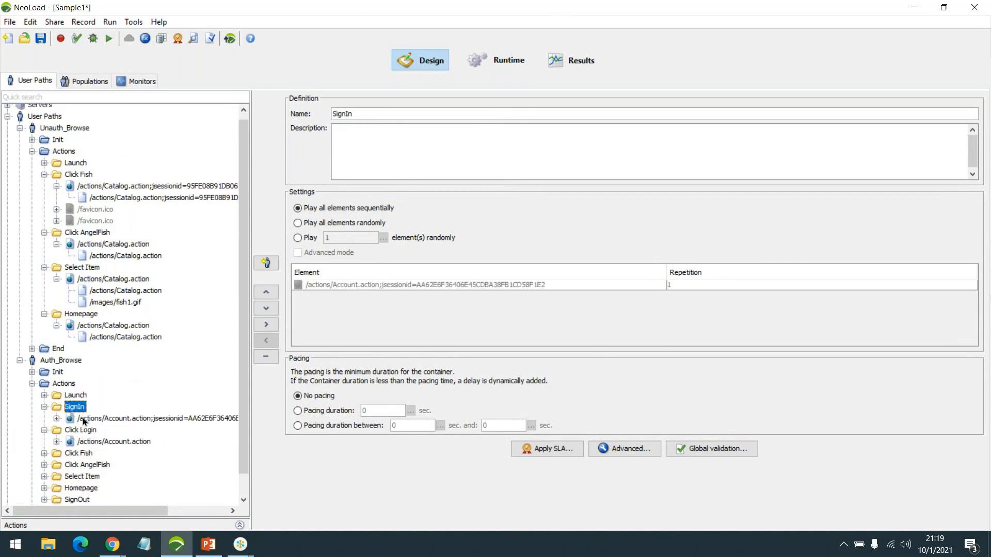
scroll(114, 397, "down", 1)
left_click(57, 418)
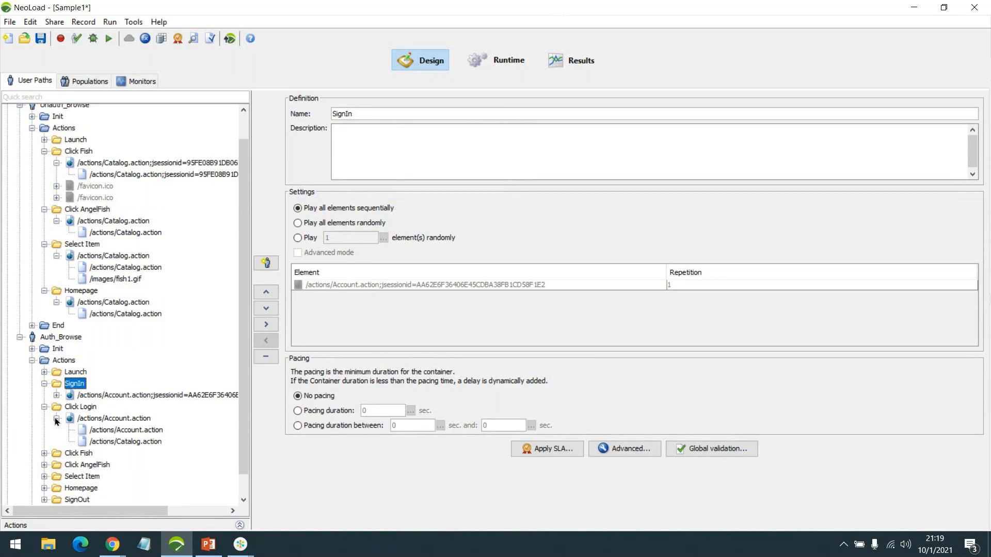
left_click(56, 395)
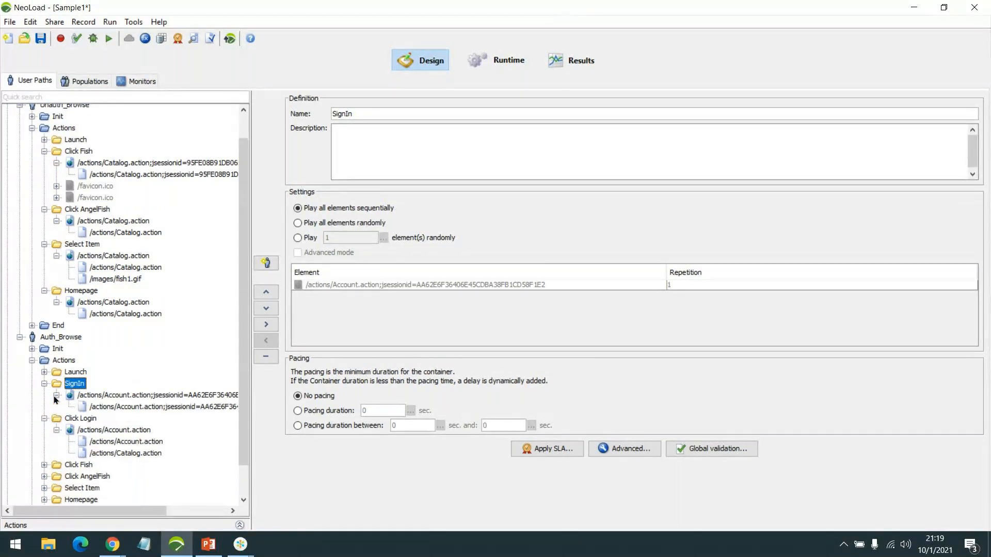
scroll(190, 339, "down", 1)
View the SignIn request and the Click Login POST parameters including _sourcePage and __fp, then bring Chrome forward
left_click(190, 372)
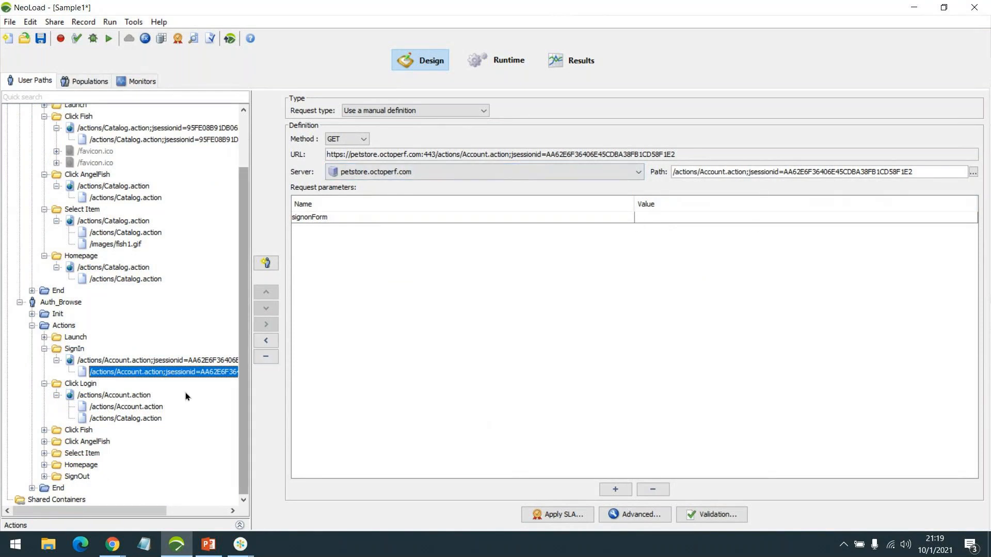
left_click(150, 407)
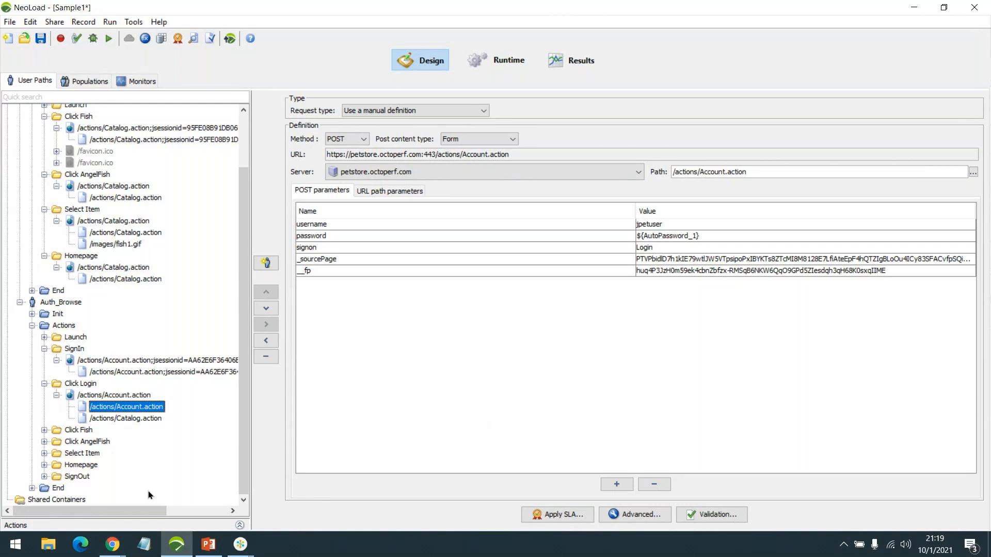
mouse_move(112, 544)
left_click(212, 487)
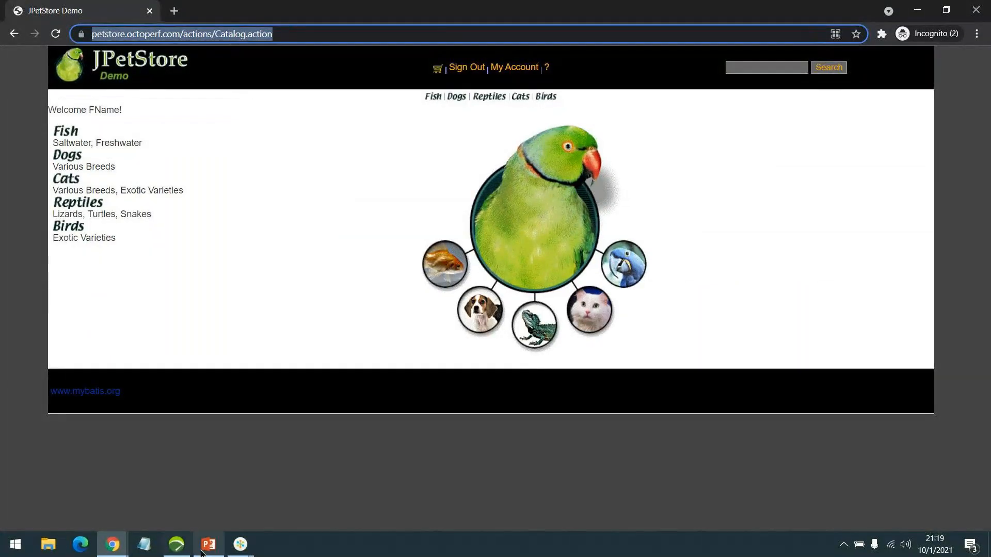
Return to NeoLoad and select the username row in the Click Login POST parameters
left_click(240, 545)
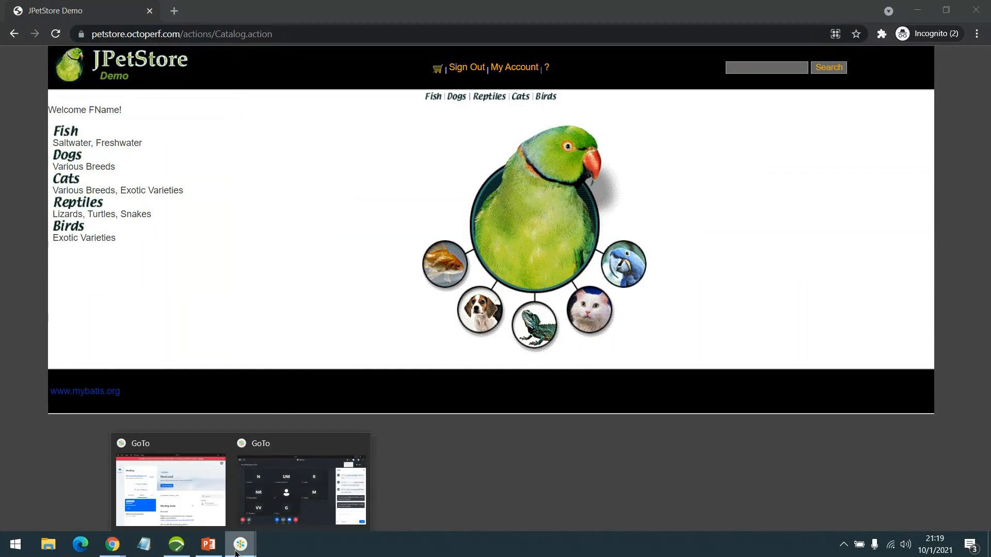
left_click(181, 549)
left_click(587, 227)
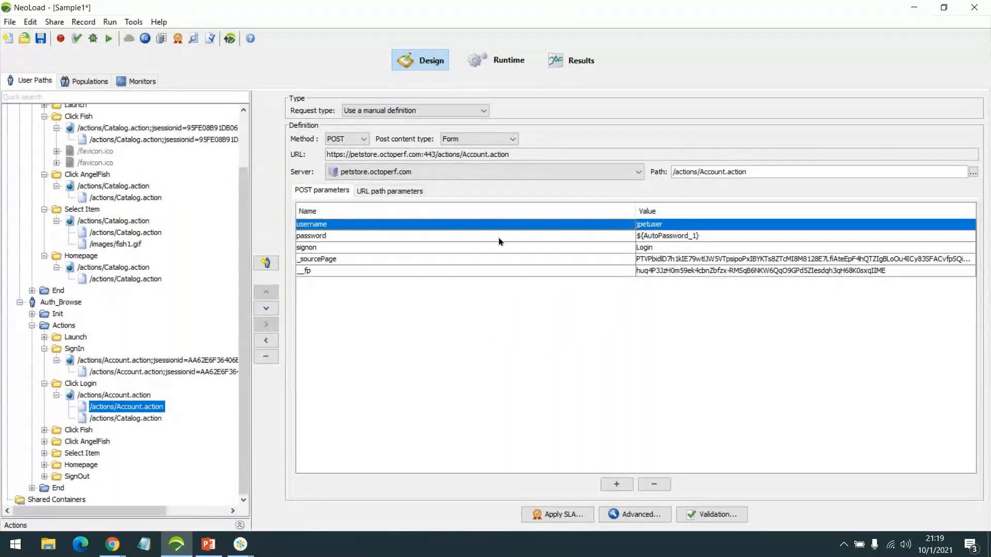
Inspect the login request's password, _sourcePage and __fp parameter values
left_click(690, 236)
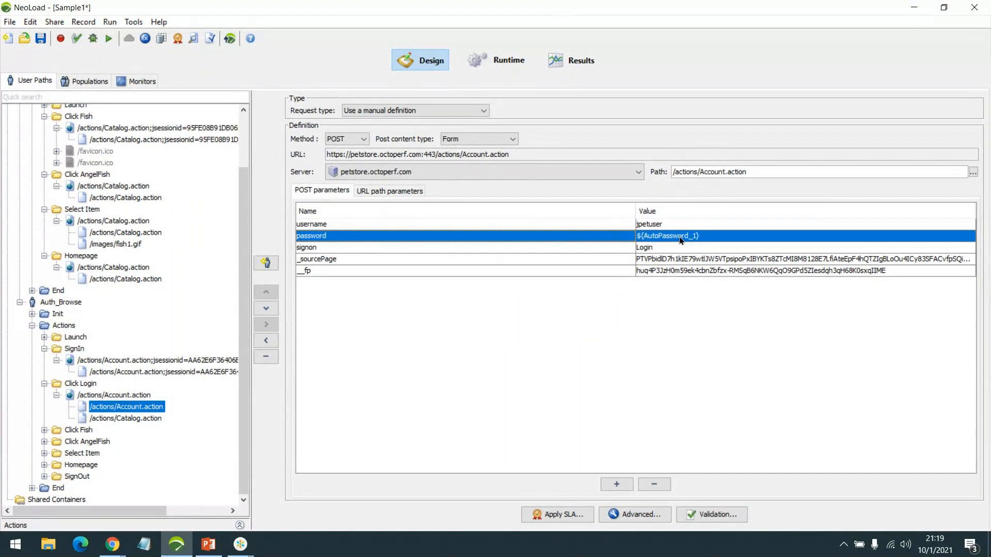
left_click_drag(665, 263, 678, 272)
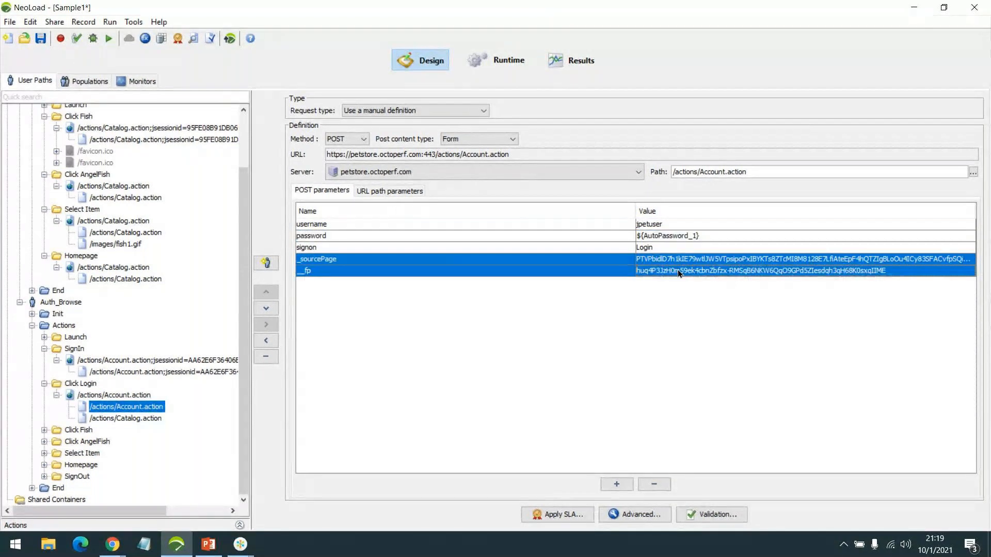
left_click(698, 262)
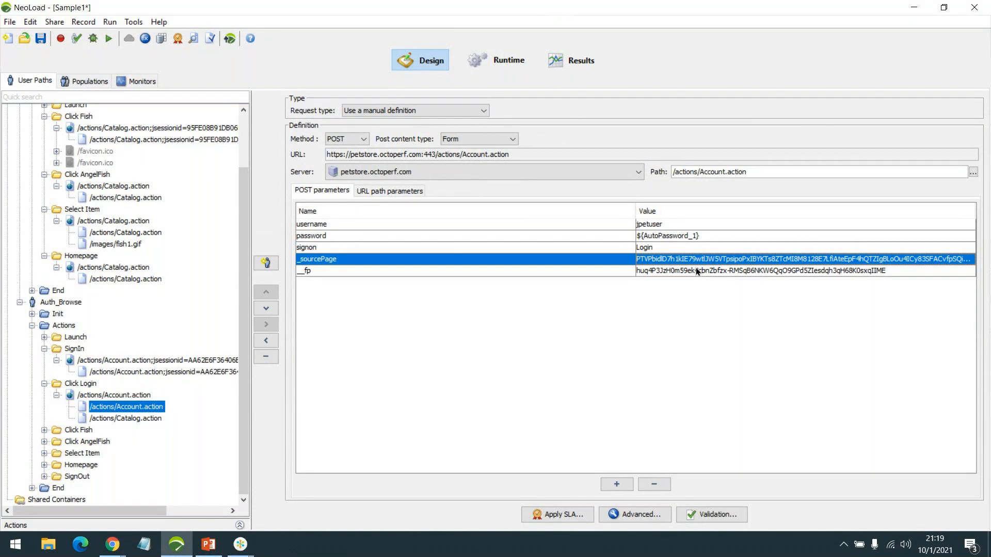
left_click_drag(655, 223, 649, 255)
left_click(650, 257)
left_click(717, 272)
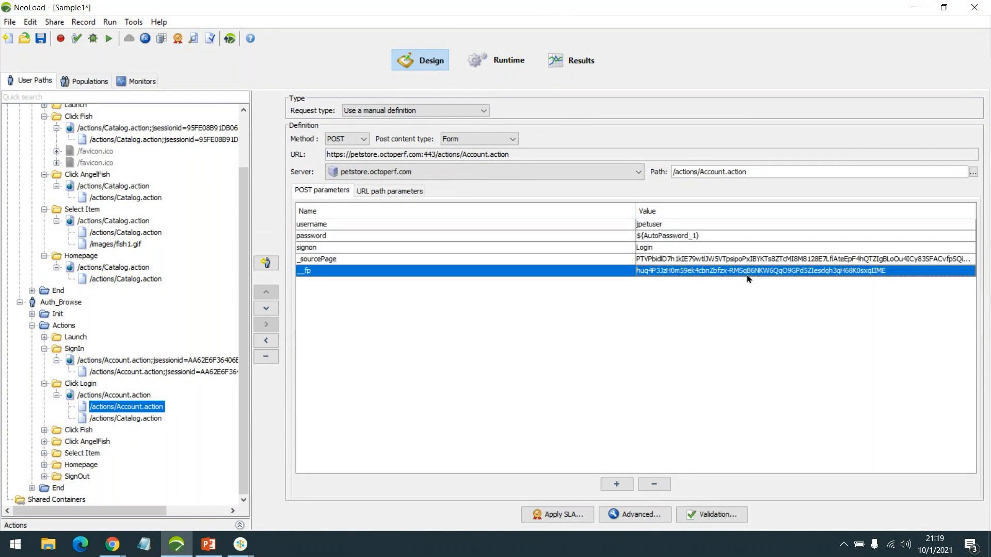
left_click(713, 258)
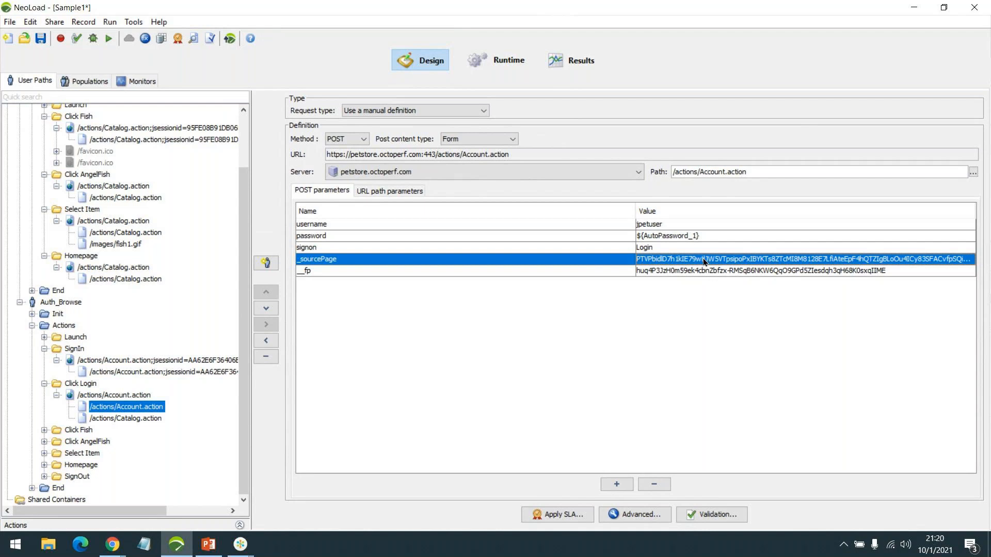
Collapse Click Login, SignIn, Auth_Browse's Actions, Homepage and Select Item folders
left_click(56, 395)
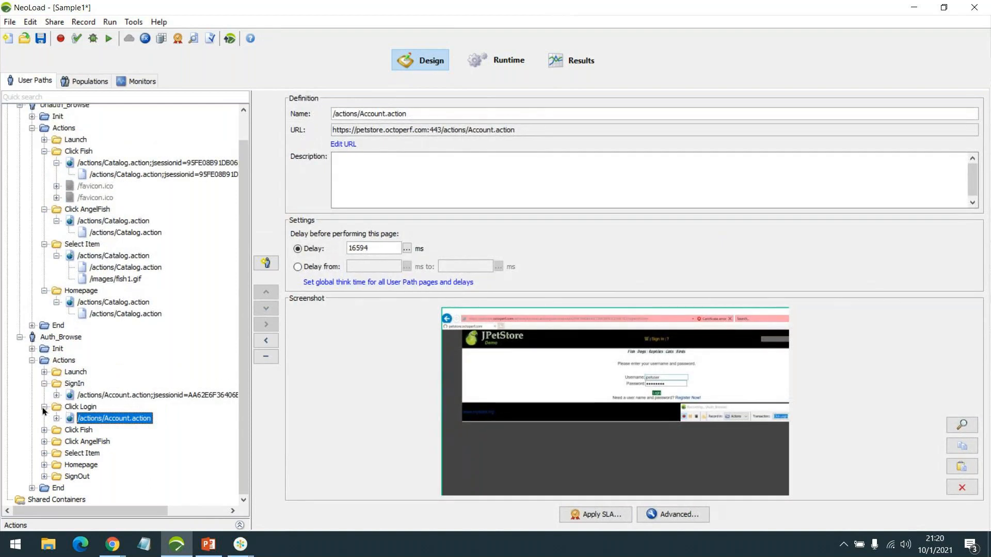
left_click(44, 407)
left_click(44, 397)
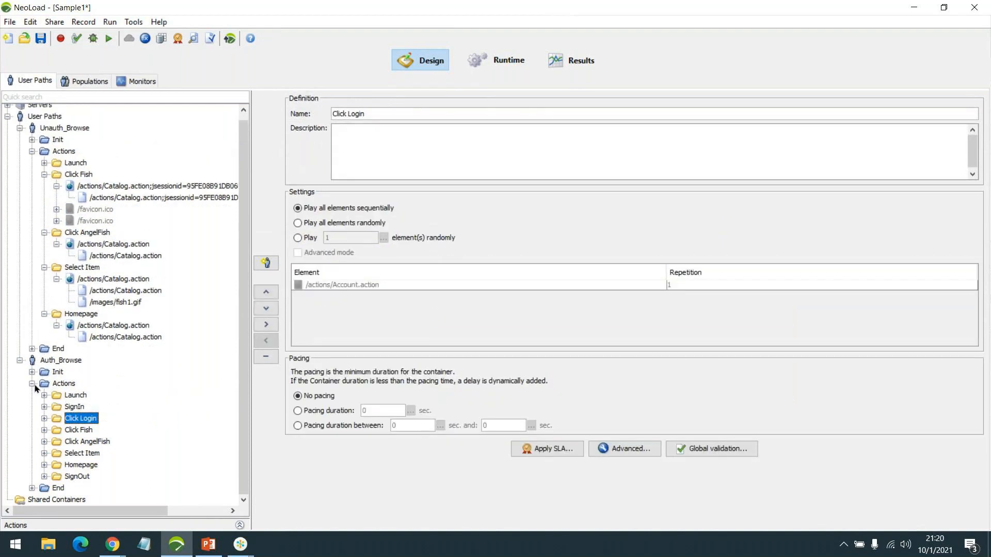
left_click(33, 384)
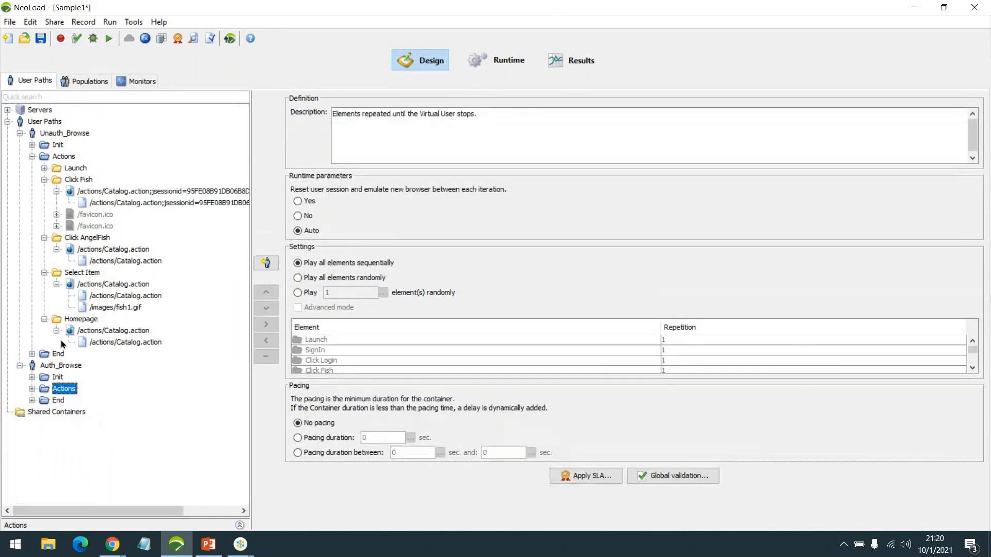
left_click(45, 319)
left_click(44, 273)
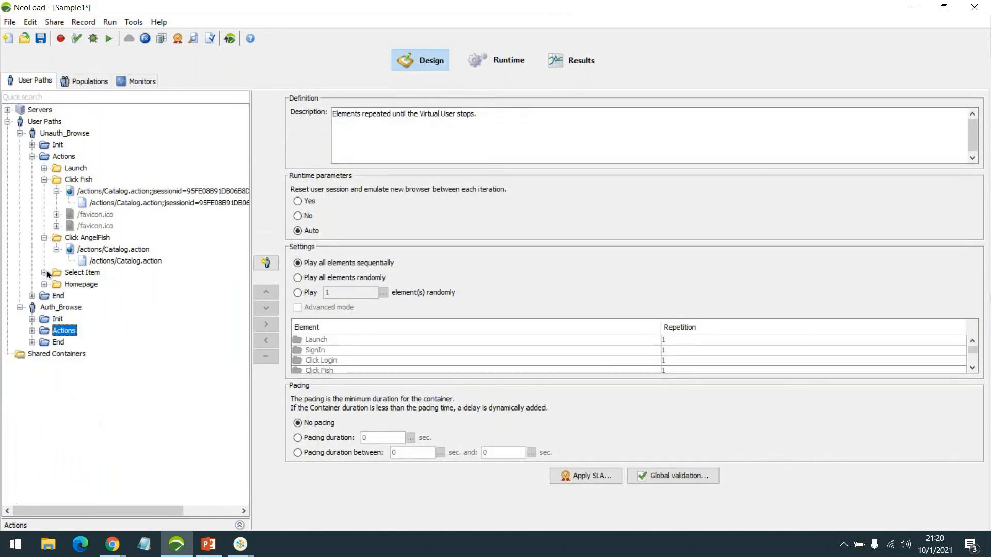
Collapse the Click AngelFish, Click Fish and Unauth_Browse Actions folders
left_click(44, 238)
left_click(44, 180)
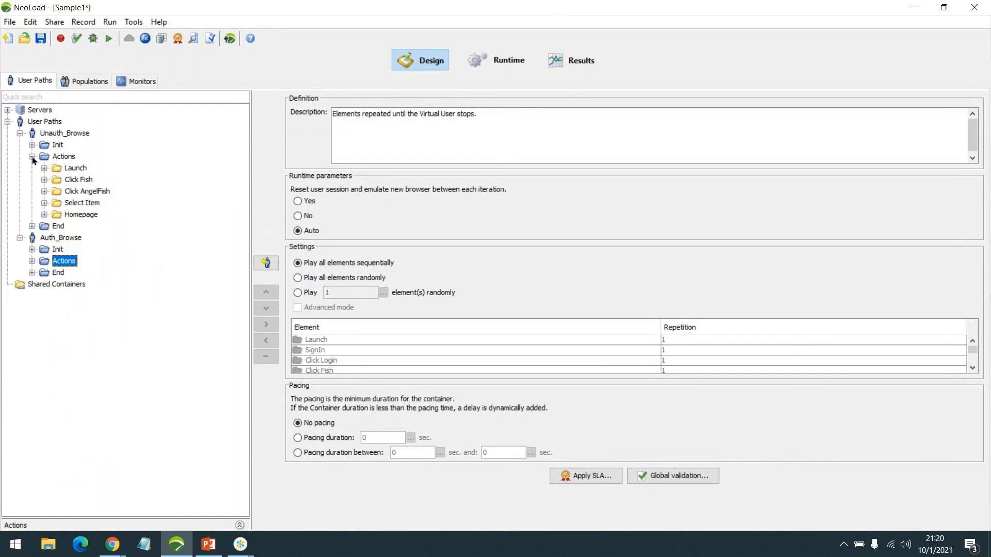
left_click(32, 156)
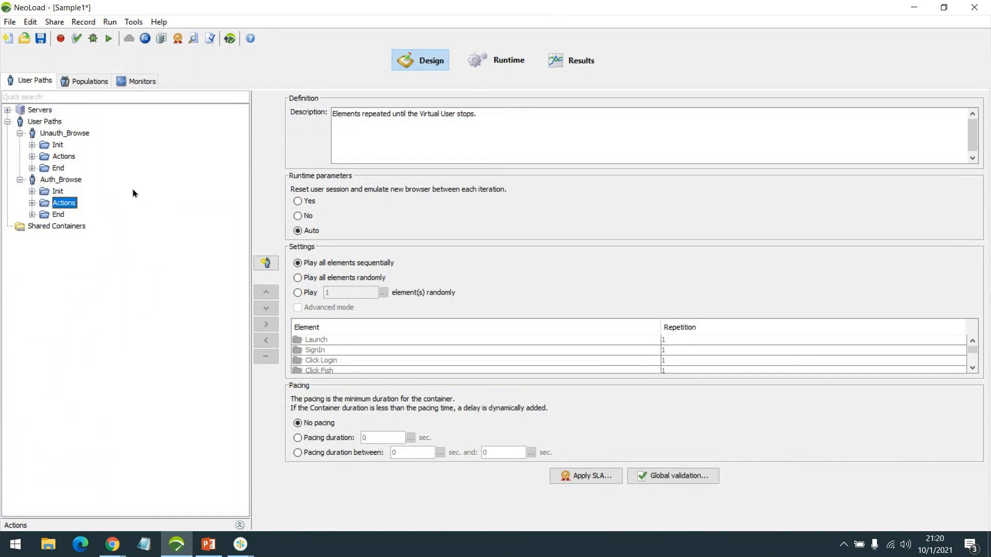
Duplicate Auth_Browse, rename the copy to Auth_Browse_AC, and expand its Actions
left_click(74, 180)
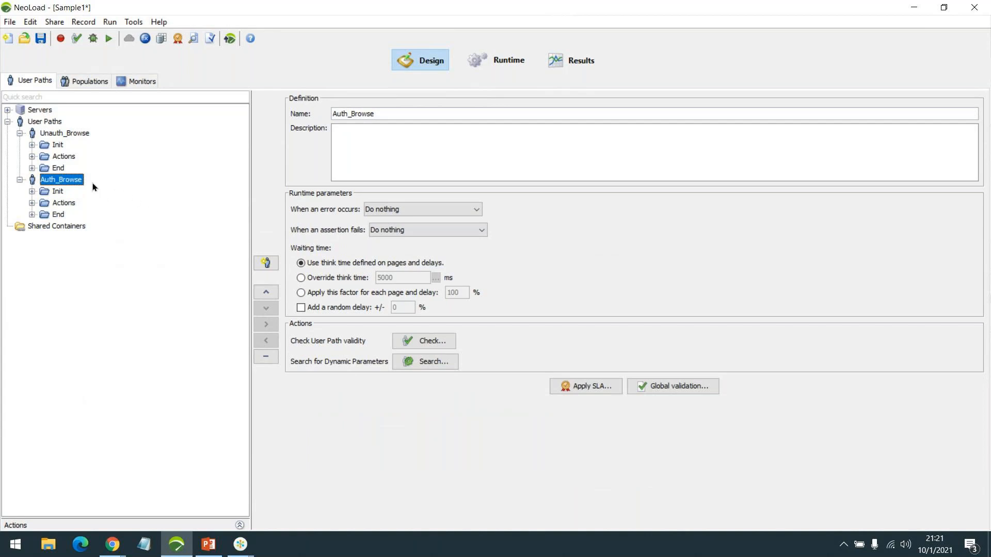
right_click(79, 184)
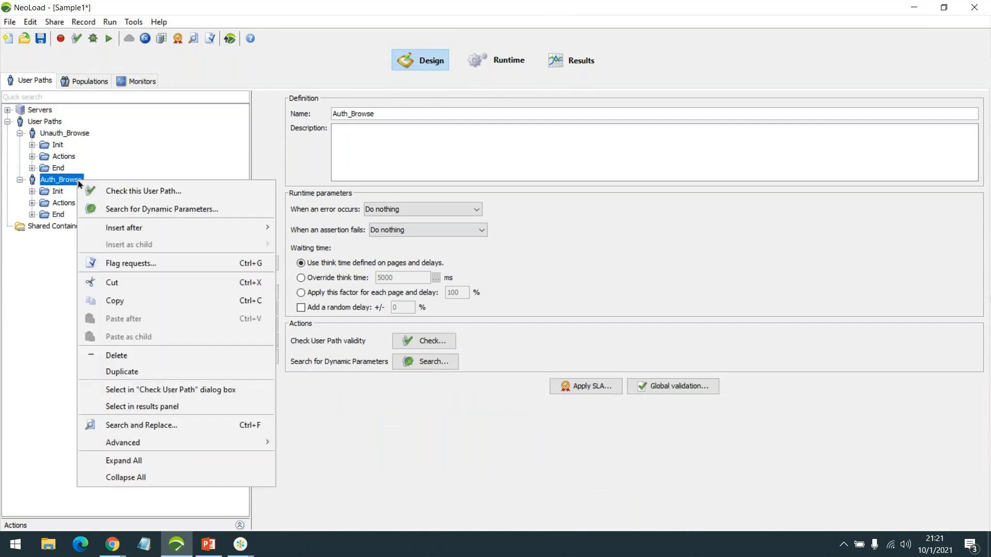
left_click(188, 372)
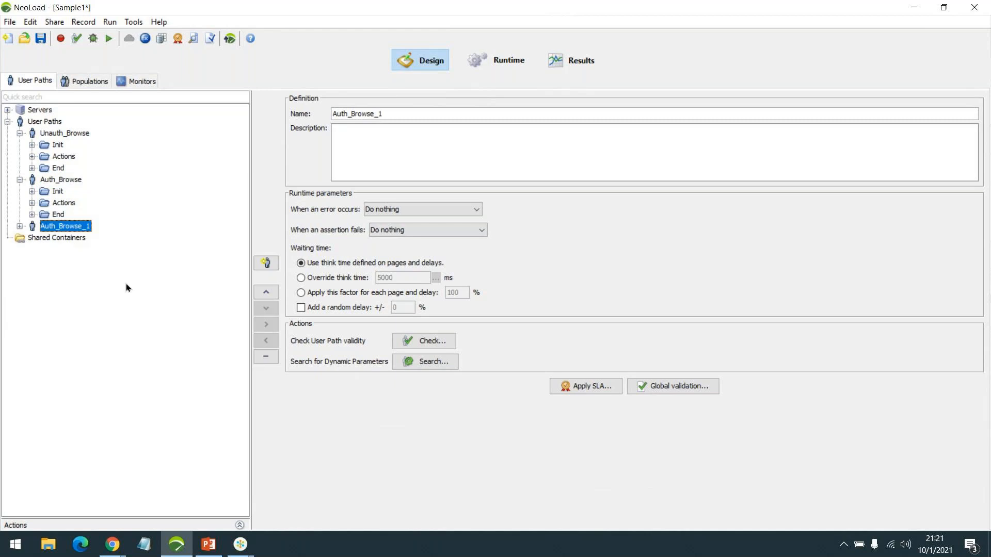
double_click(73, 226)
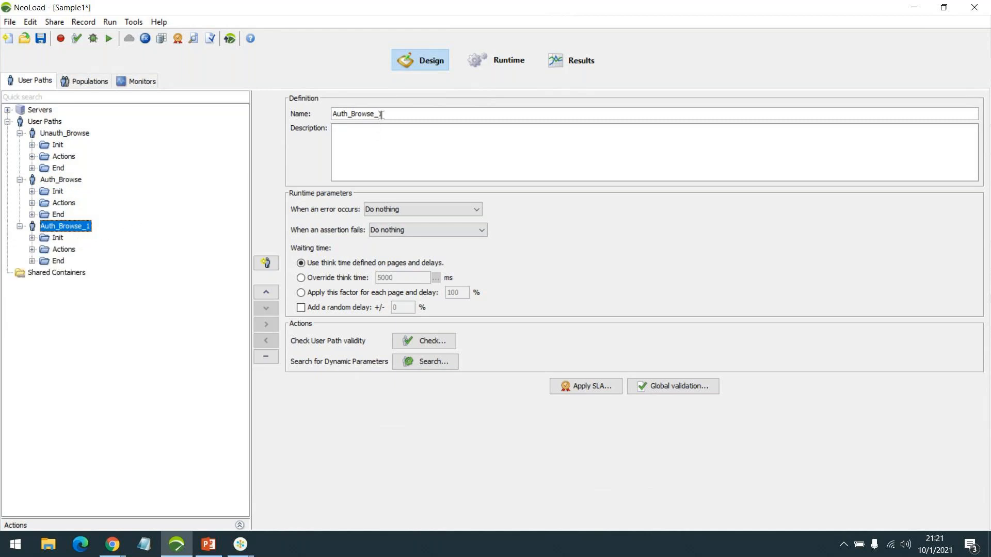
triple_click(436, 113)
type("A")
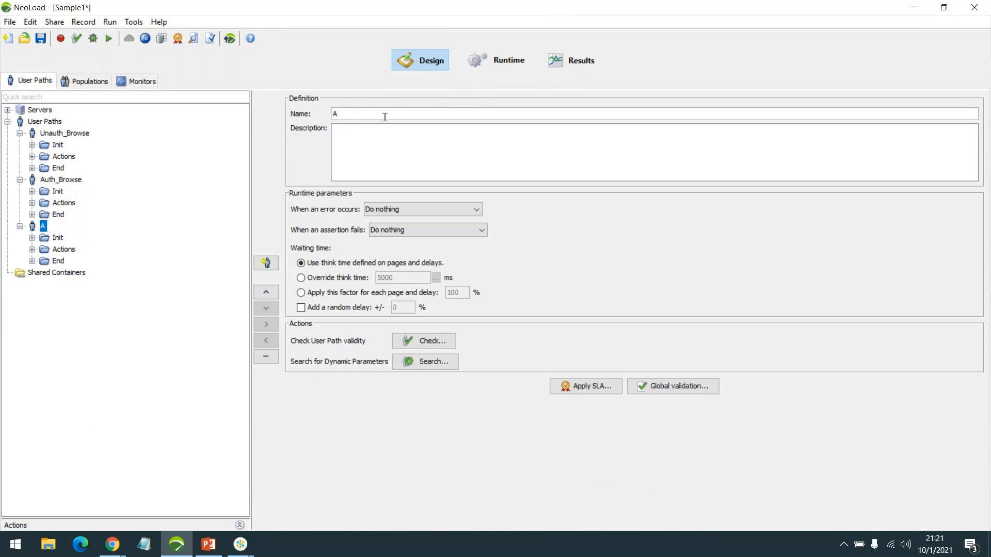
type("uth_Browse_AC")
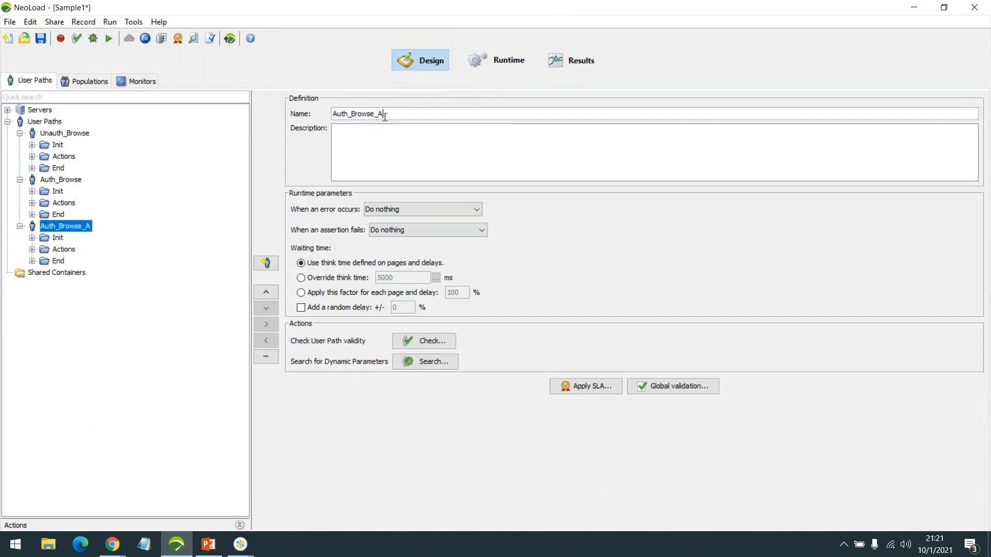
double_click(60, 251)
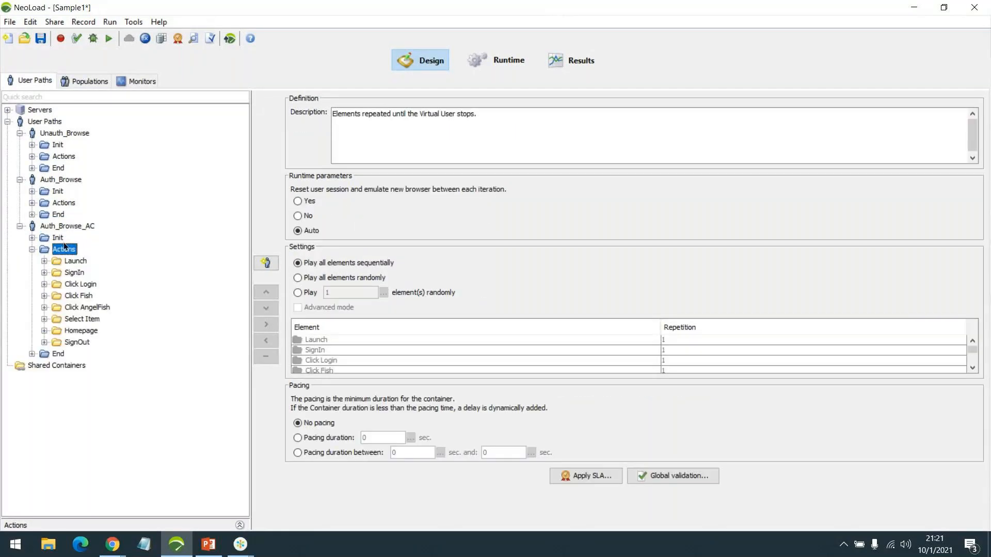
left_click(75, 227)
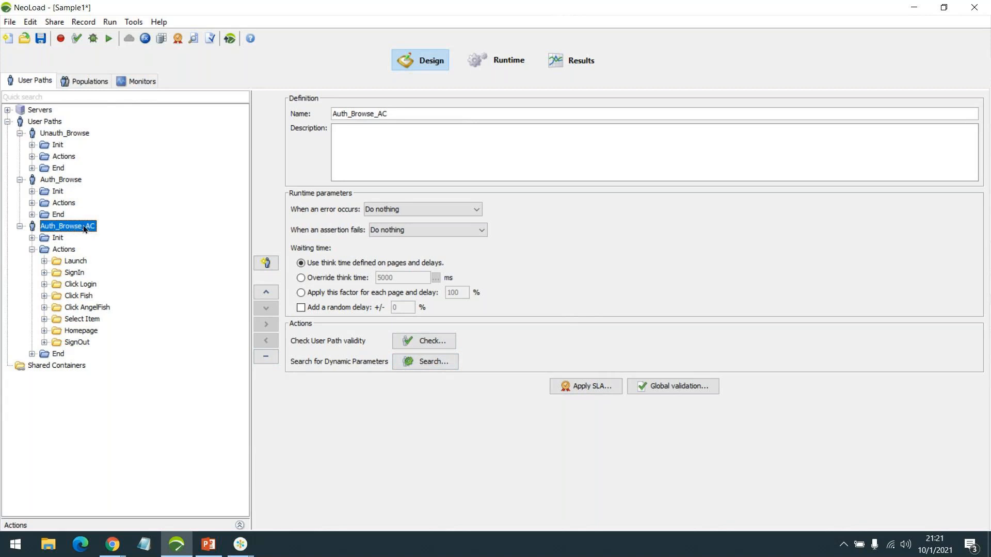
Run the dynamic parameter search on Auth_Browse_AC and apply the _sourcePage and __fp changes
left_click(442, 358)
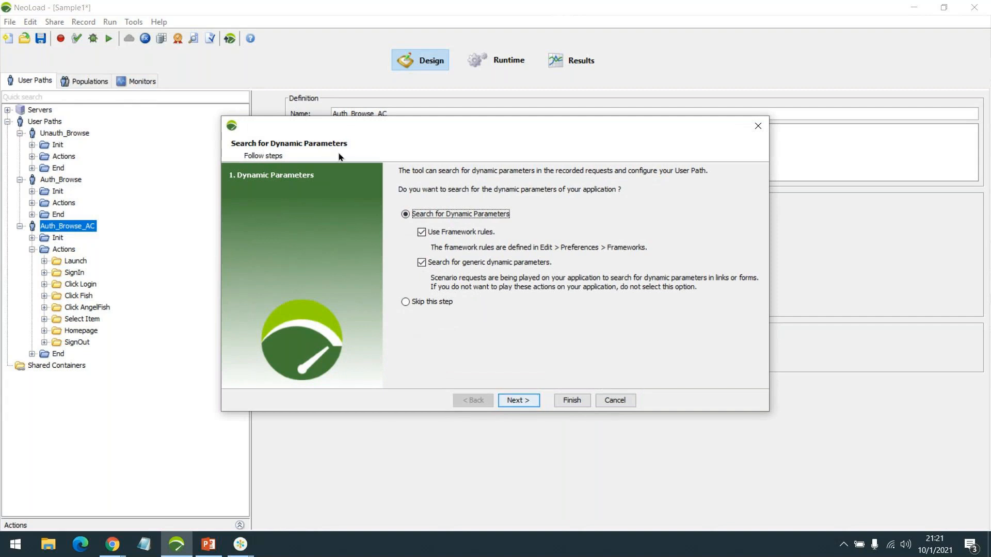
left_click(516, 400)
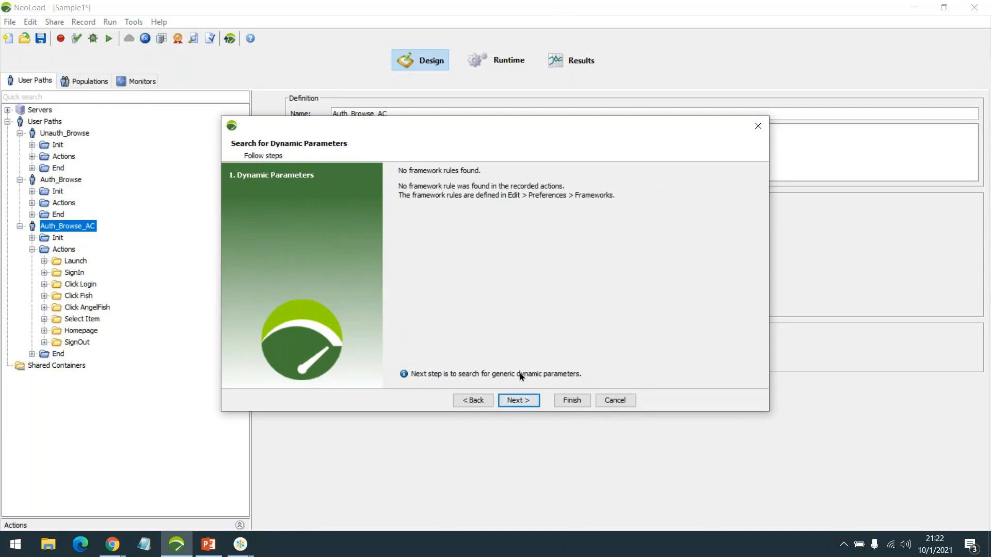
left_click(522, 400)
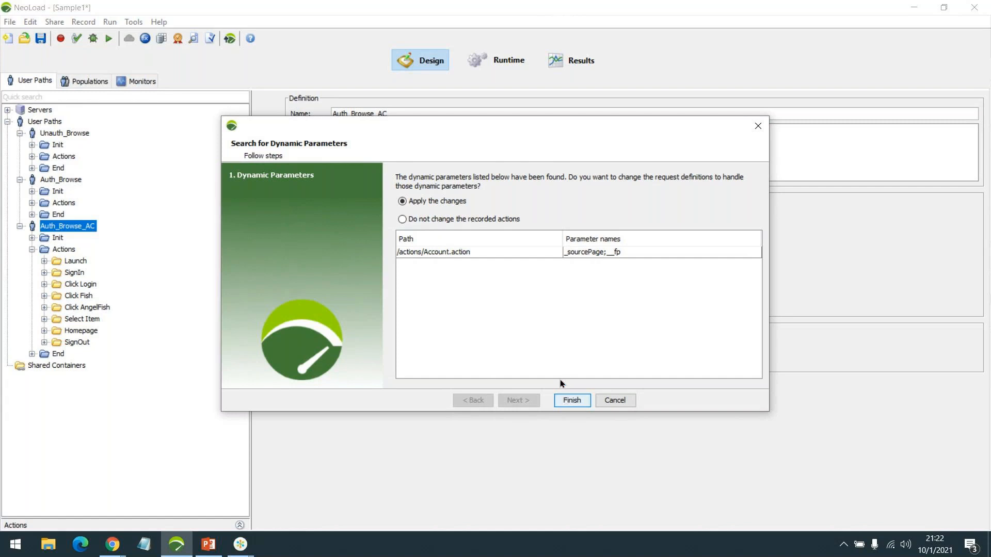
left_click(440, 201)
left_click(573, 401)
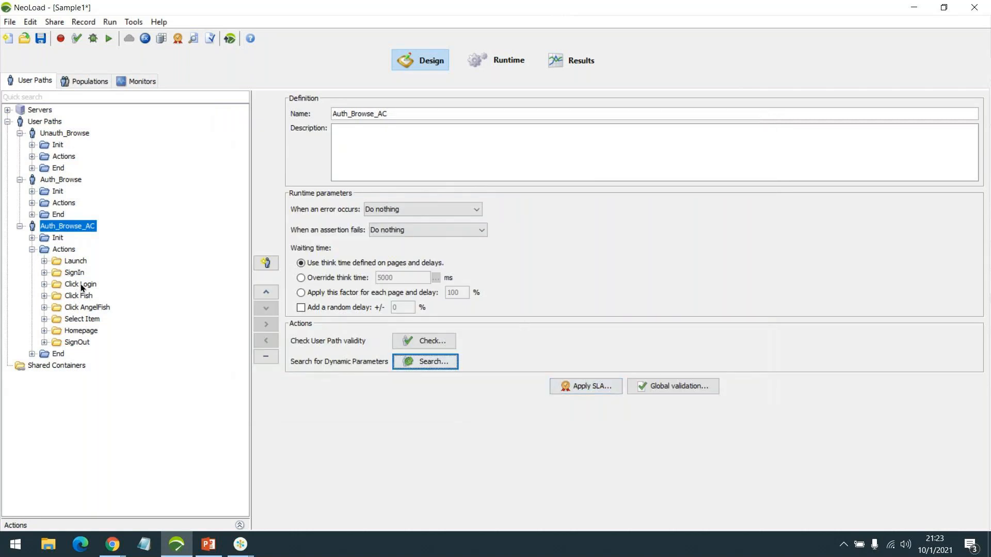
Expand Click Login in both user paths to reveal each /actions/Account.action request
left_click(61, 204)
double_click(60, 204)
double_click(75, 237)
left_click(102, 251)
double_click(101, 251)
left_click(104, 261)
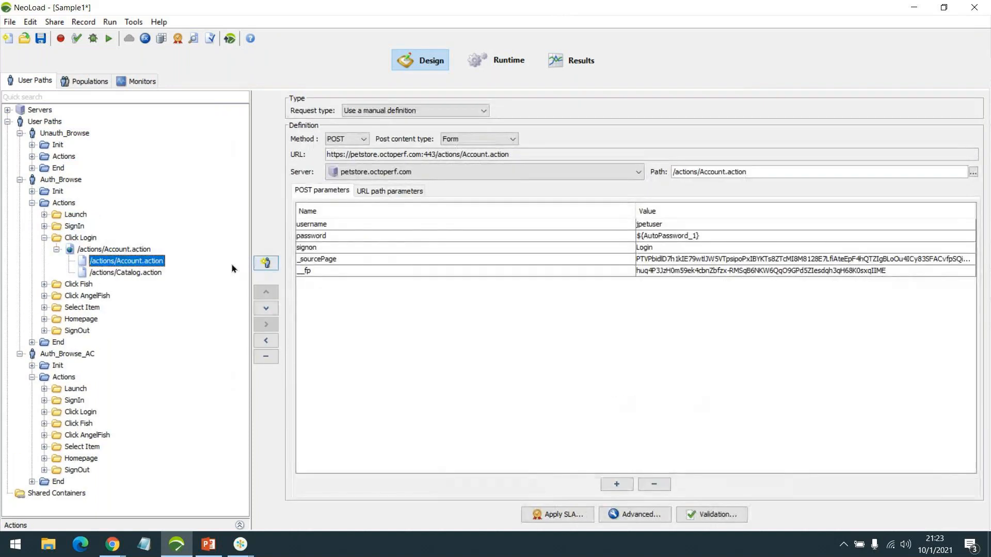
double_click(81, 411)
double_click(110, 423)
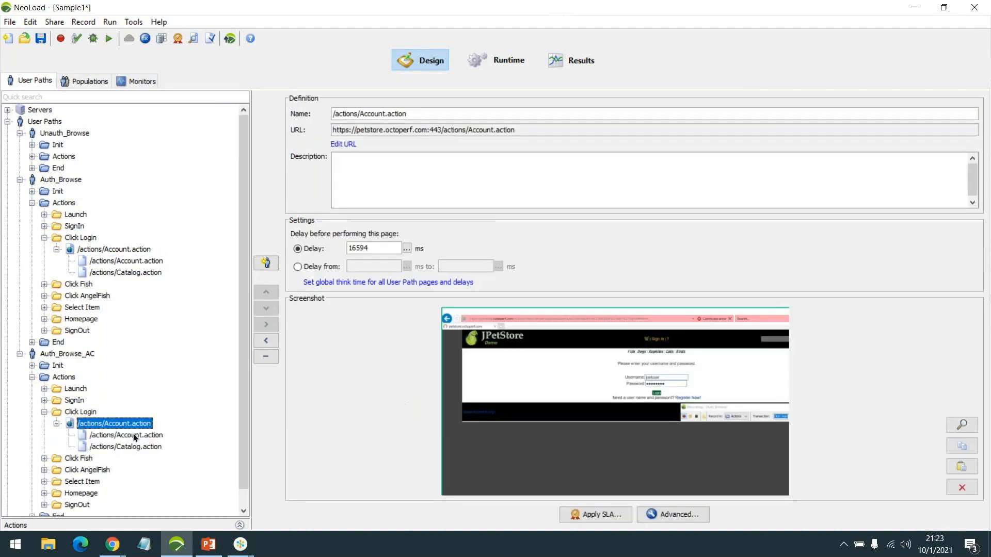
left_click(133, 435)
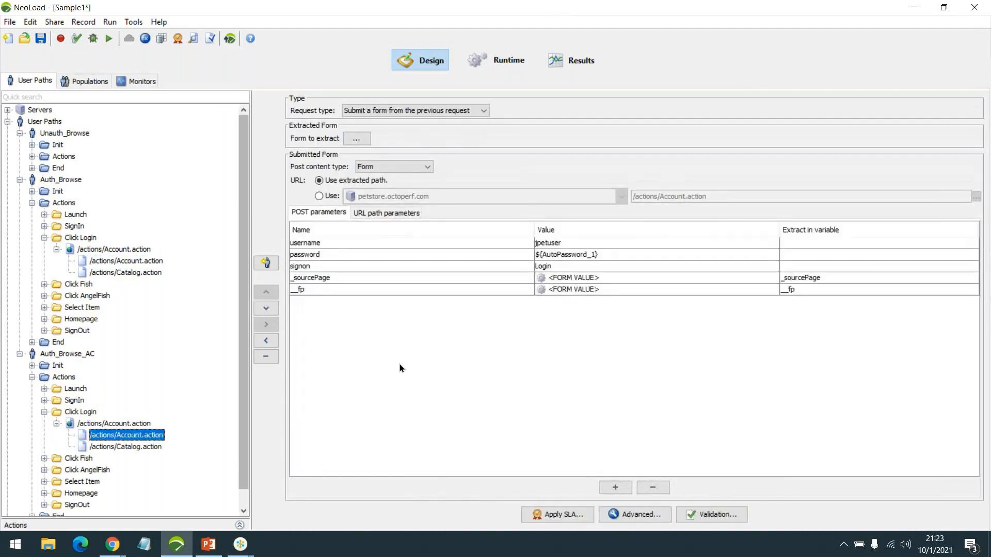
Compare the original hard-coded __fp POST values against the correlated request's form extractions
left_click(140, 261)
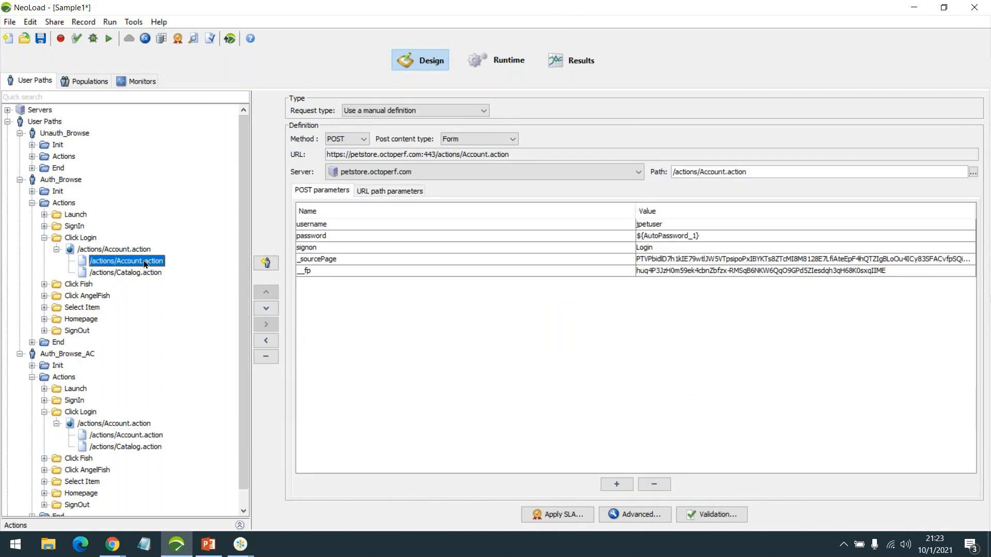
left_click(329, 275)
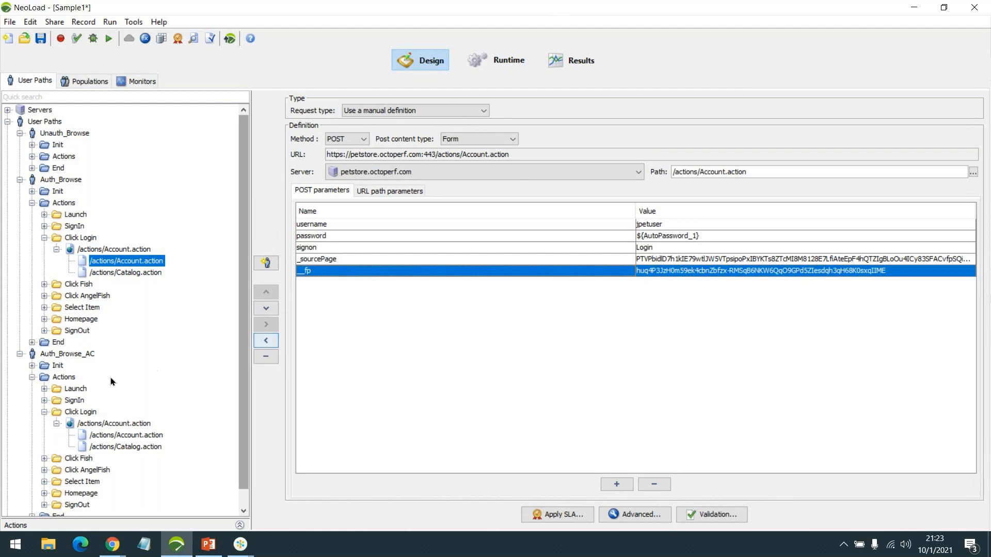
left_click(122, 436)
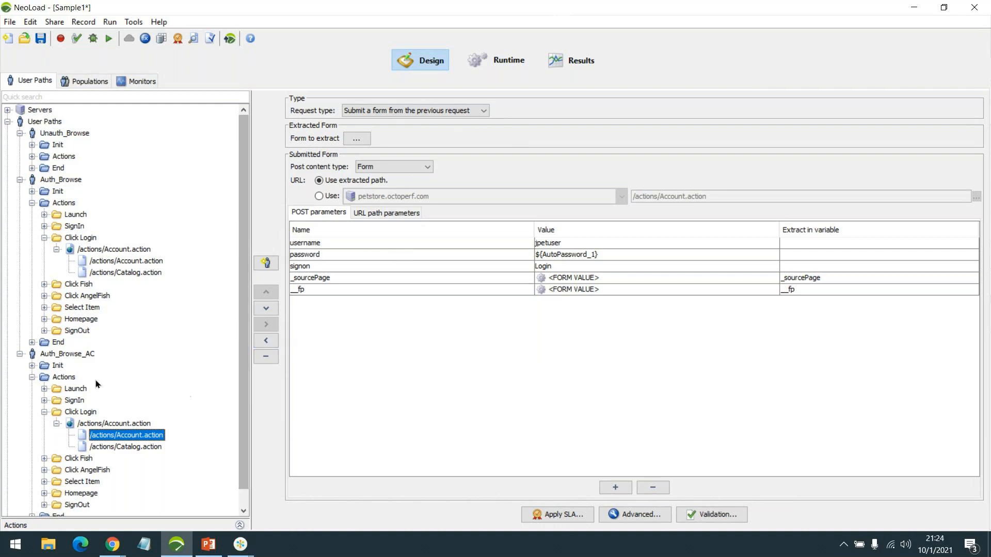
left_click(129, 261)
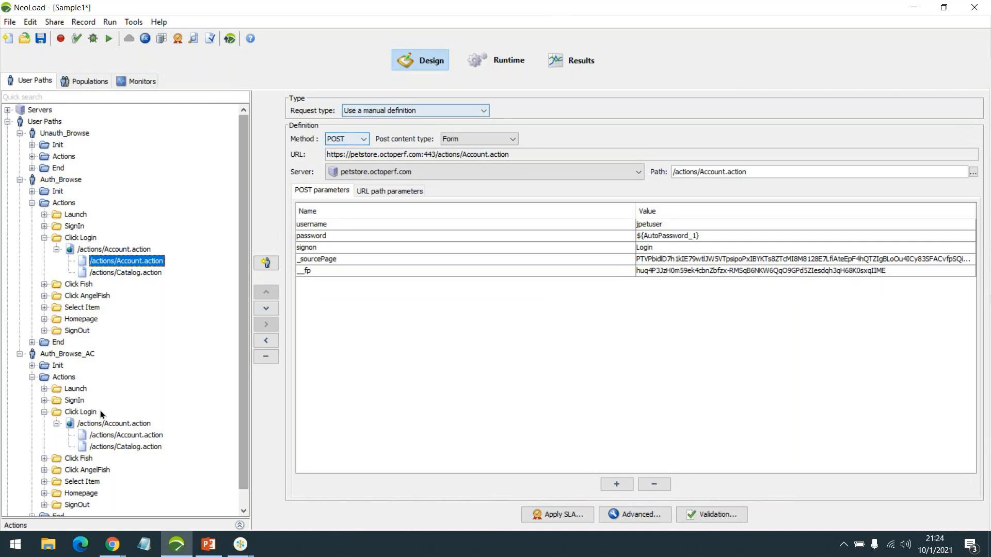
left_click(134, 434)
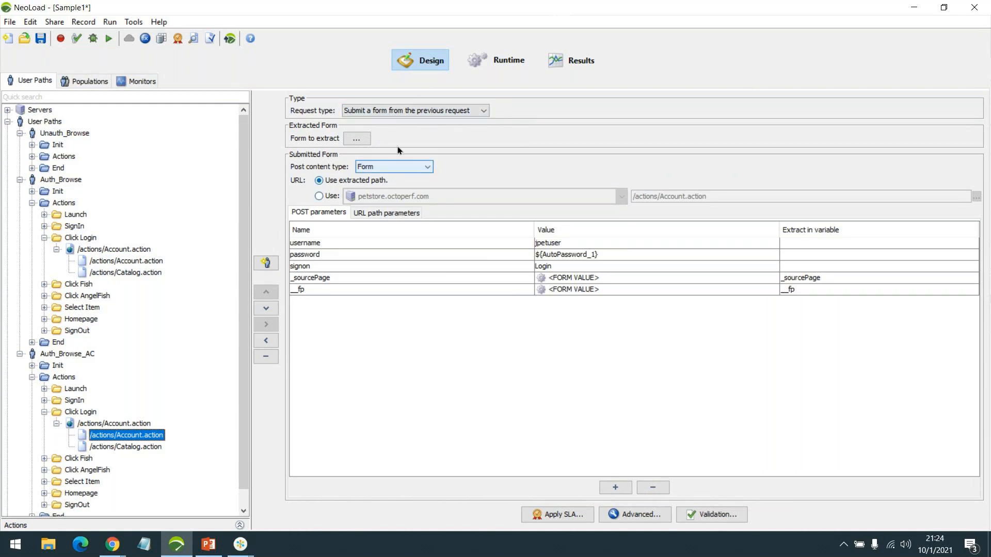
left_click(120, 261)
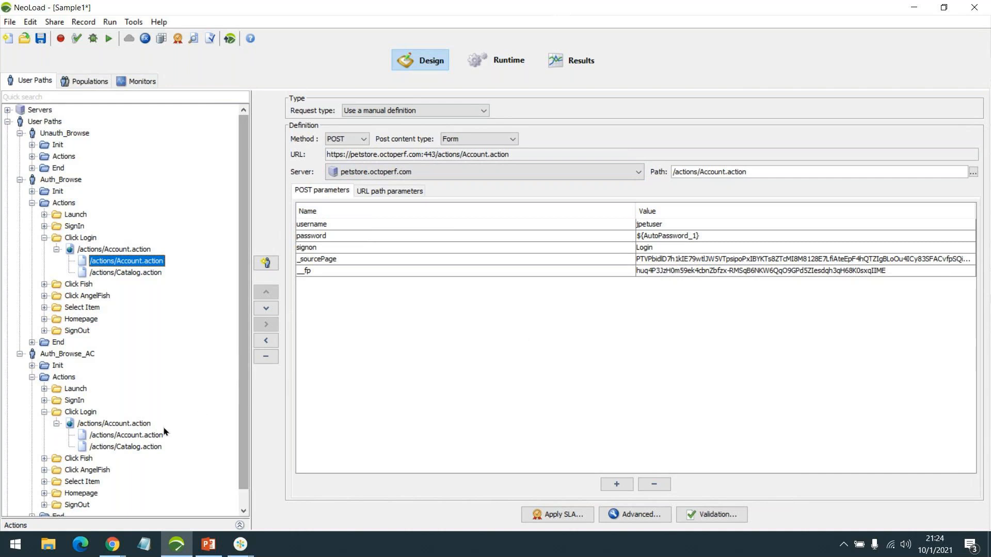
left_click(134, 434)
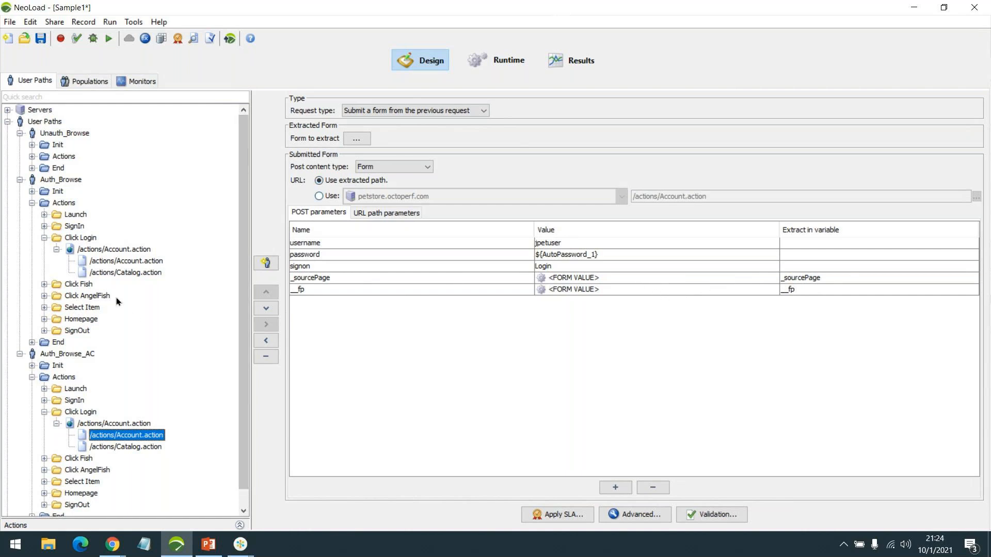
left_click(126, 261)
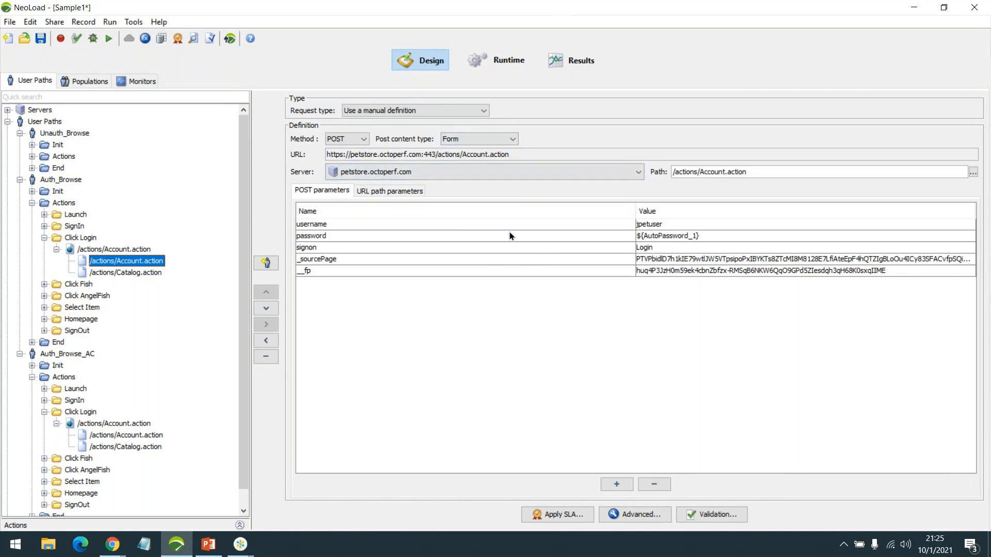
View the correlated request, then collapse Auth_Browse_AC's login page to see its 16594 ms delay
left_click(139, 437)
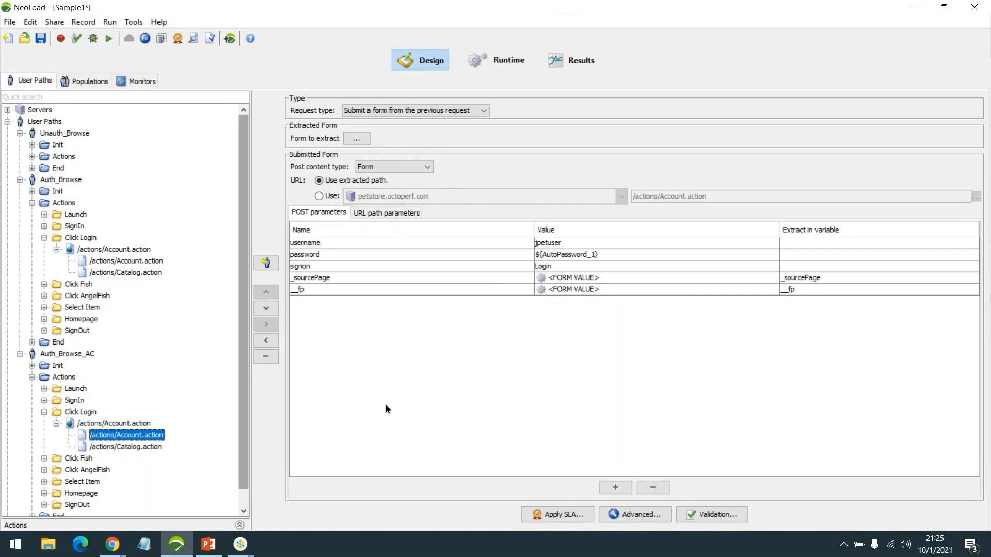
left_click(55, 423)
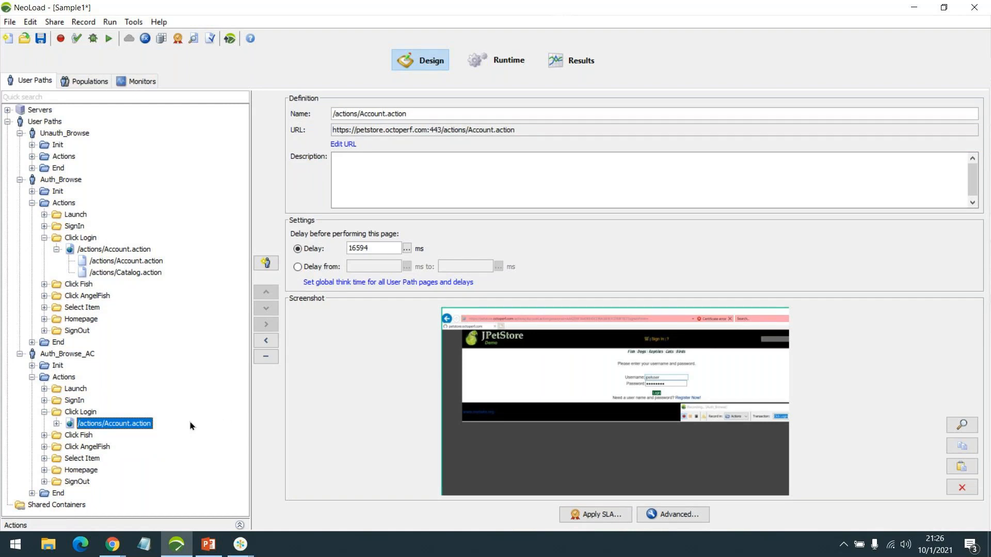
Re-check the original and correlated login requests' POST parameters
left_click(43, 411)
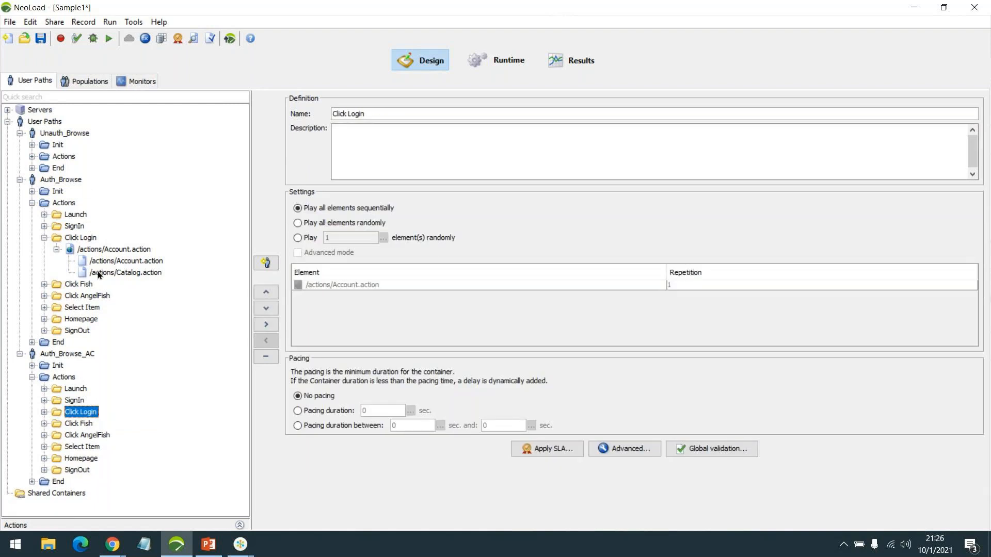
left_click(112, 263)
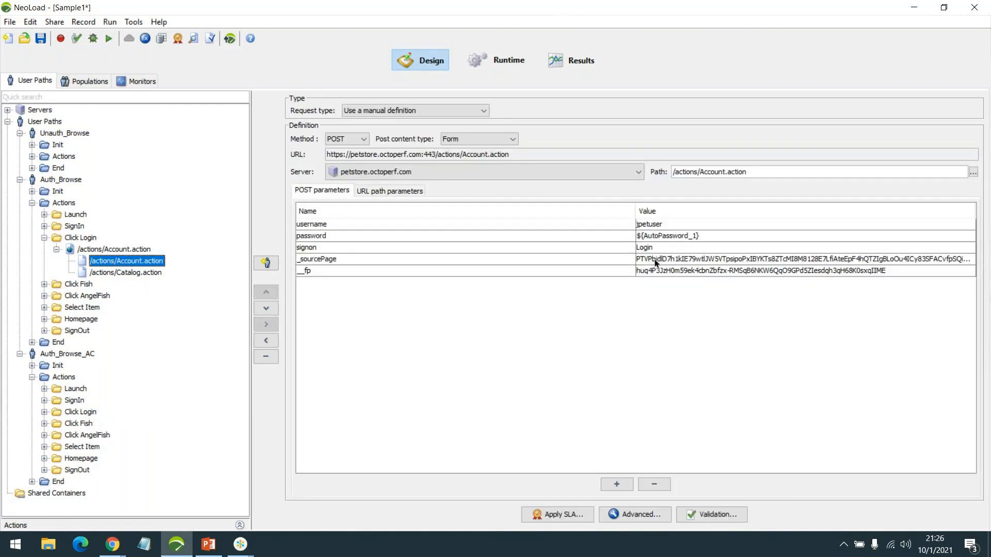
left_click(44, 411)
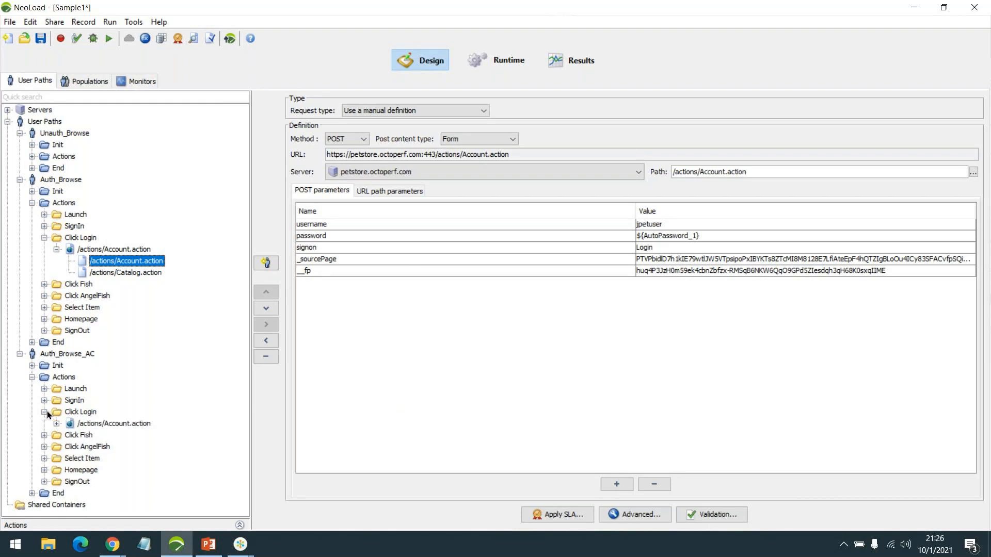
left_click(57, 423)
left_click(127, 435)
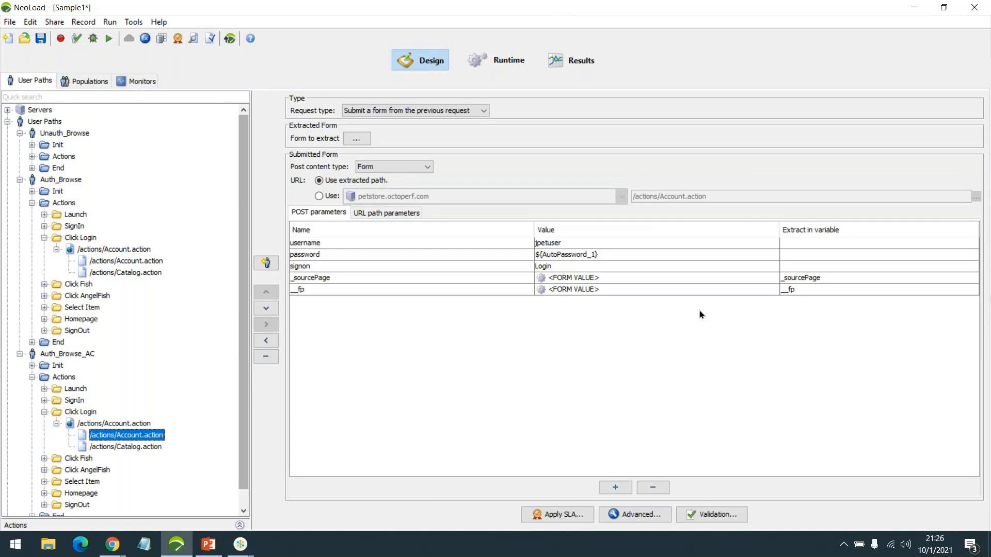
Collapse both Click Login containers and Auth_Browse's Actions, then re-expand Actions
left_click(44, 412)
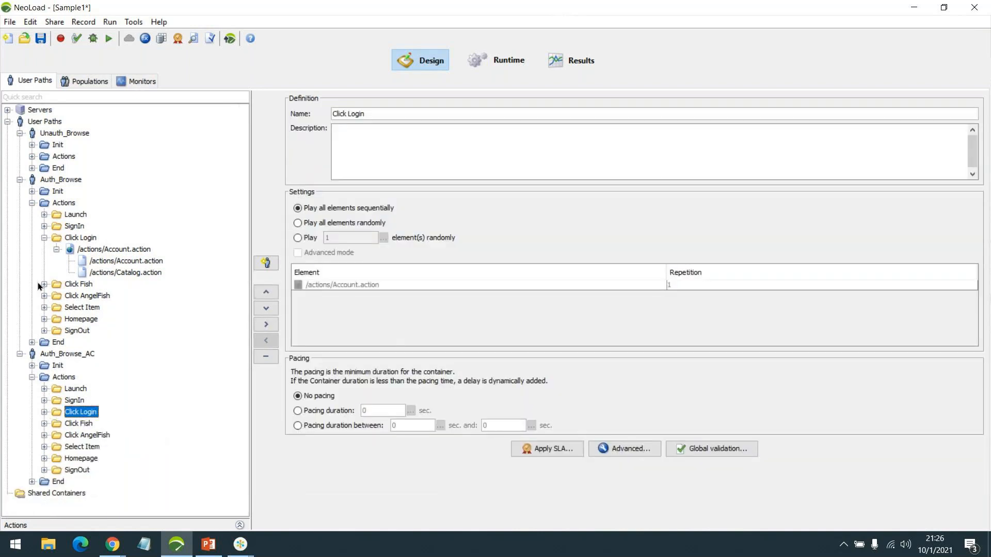
left_click(44, 237)
left_click(32, 203)
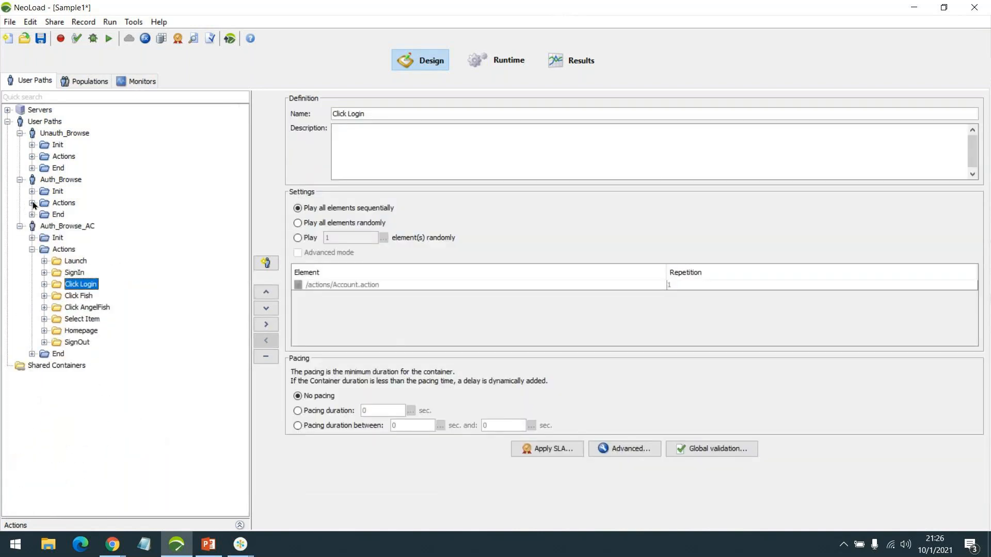
left_click(32, 203)
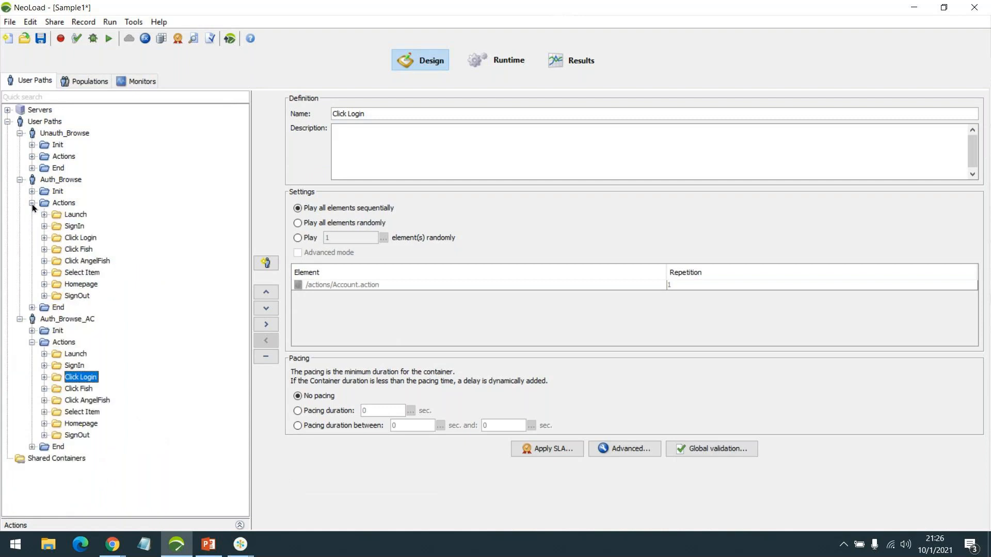
left_click(905, 545)
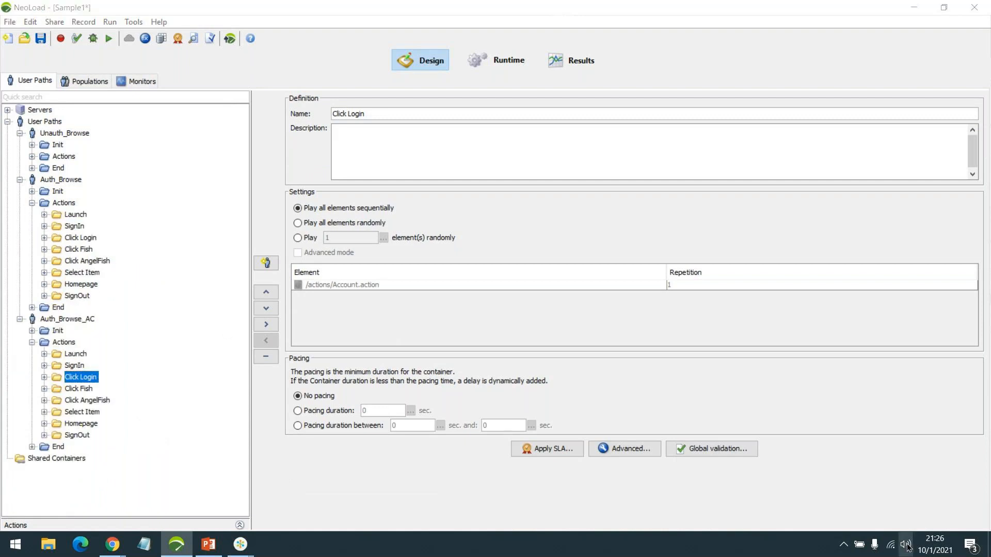
left_click(884, 462)
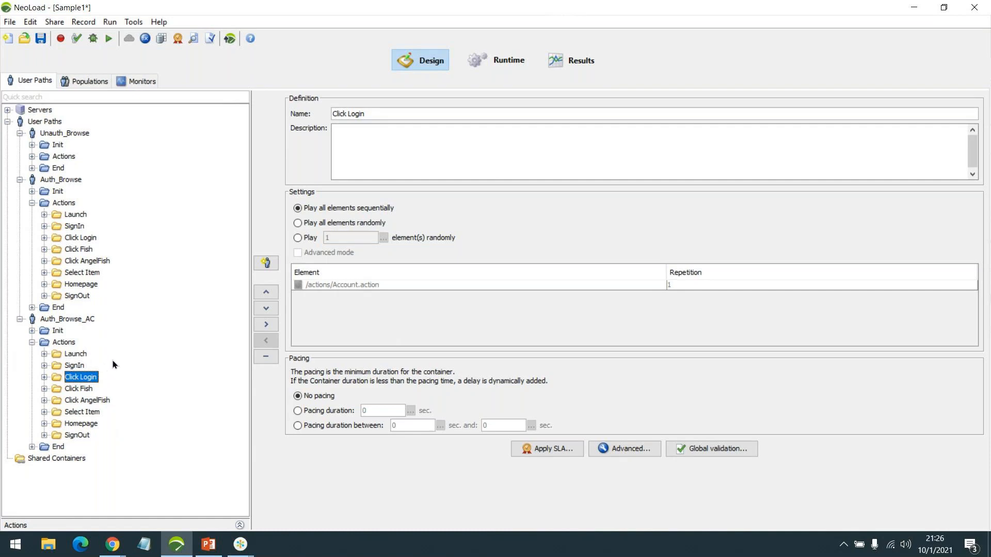
Display settings for Auth_Browse, Auth_Browse_AC, and Auth_Browse_AC's Click Login container
left_click(66, 179)
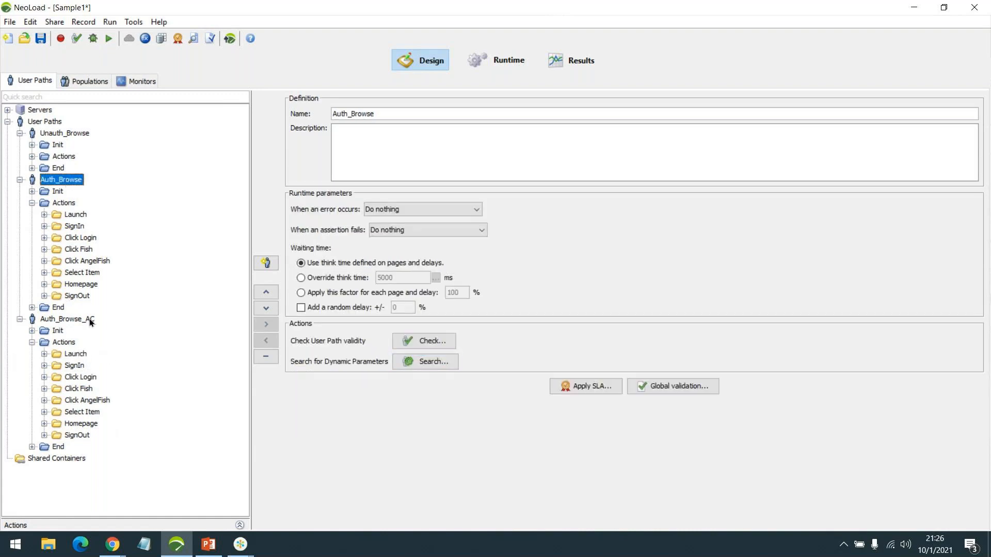
left_click(69, 320)
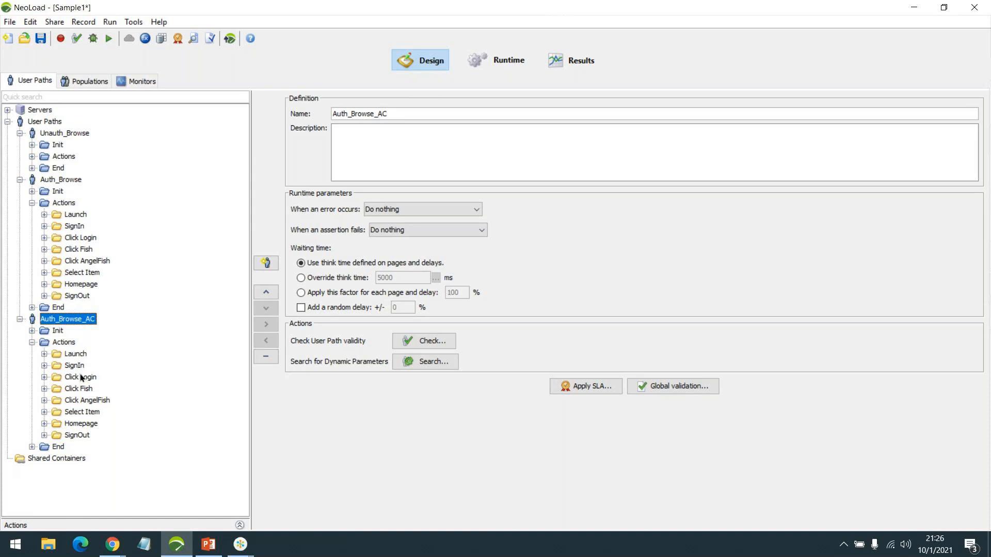
left_click(81, 377)
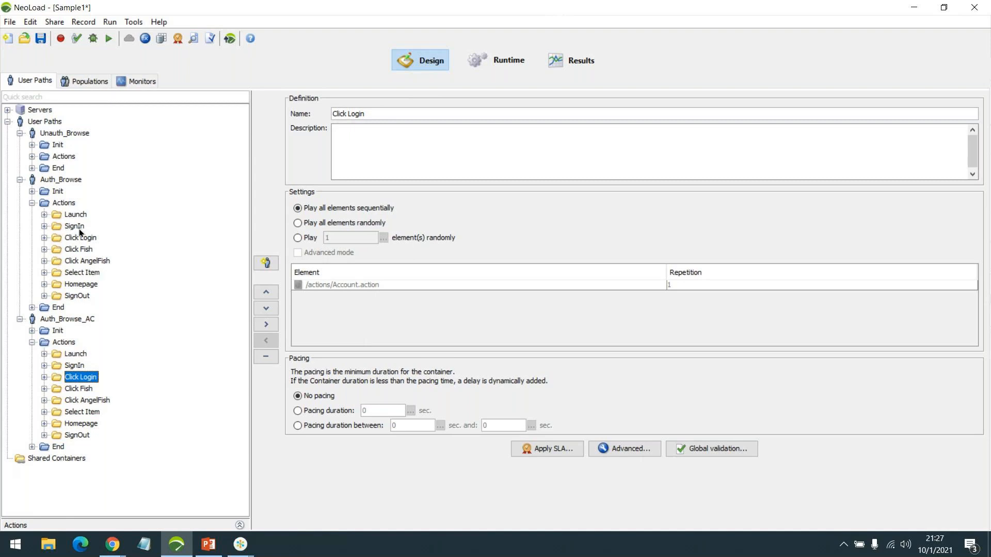
Expand Unauth_Browse's Actions and review the Launch, Click Fish, Homepage and Auth_Browse Click Login settings
left_click(31, 157)
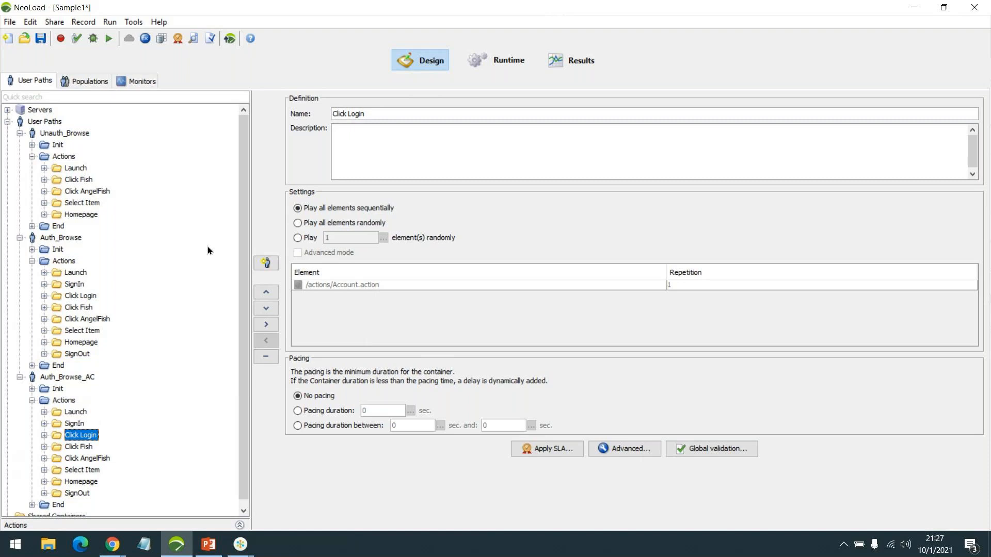
left_click(74, 170)
left_click(82, 178)
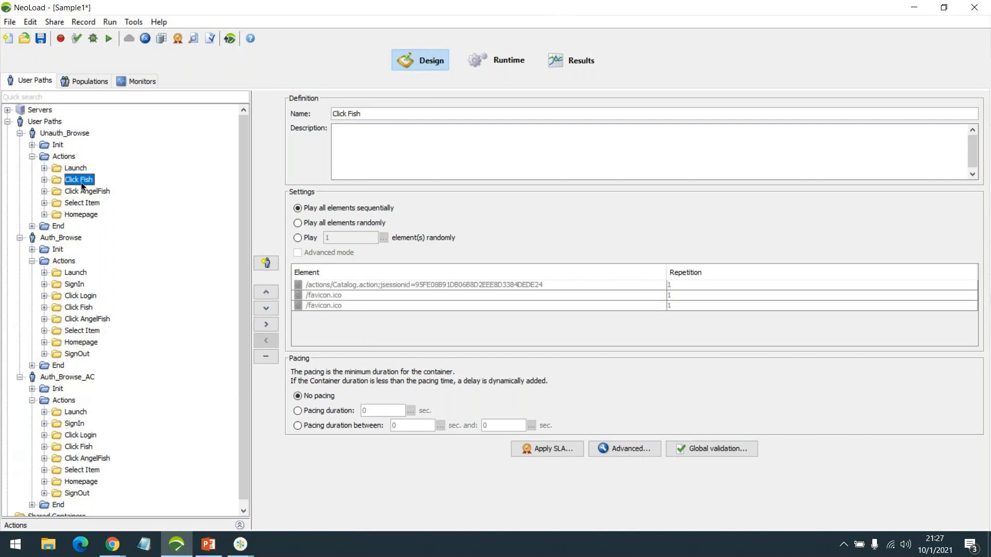
left_click(86, 214)
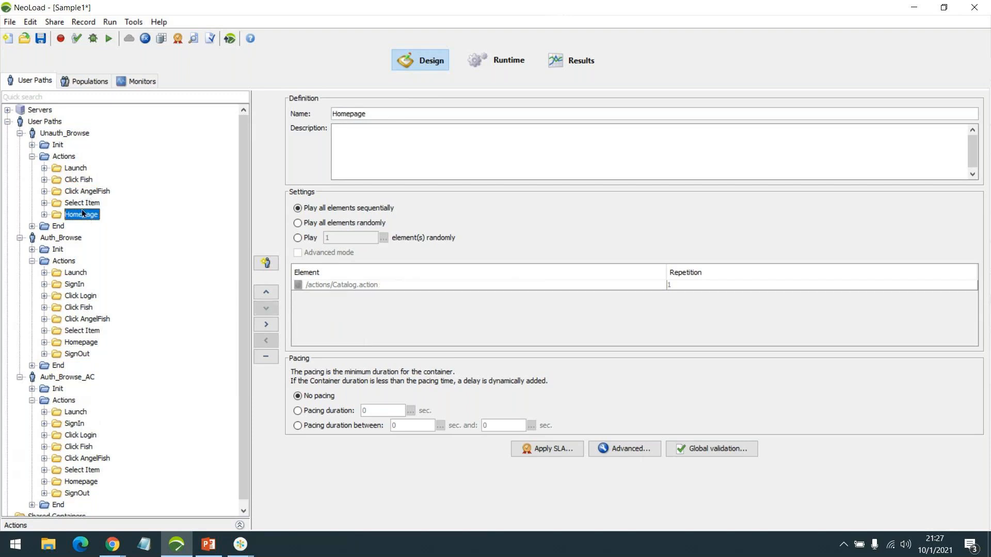
left_click(85, 296)
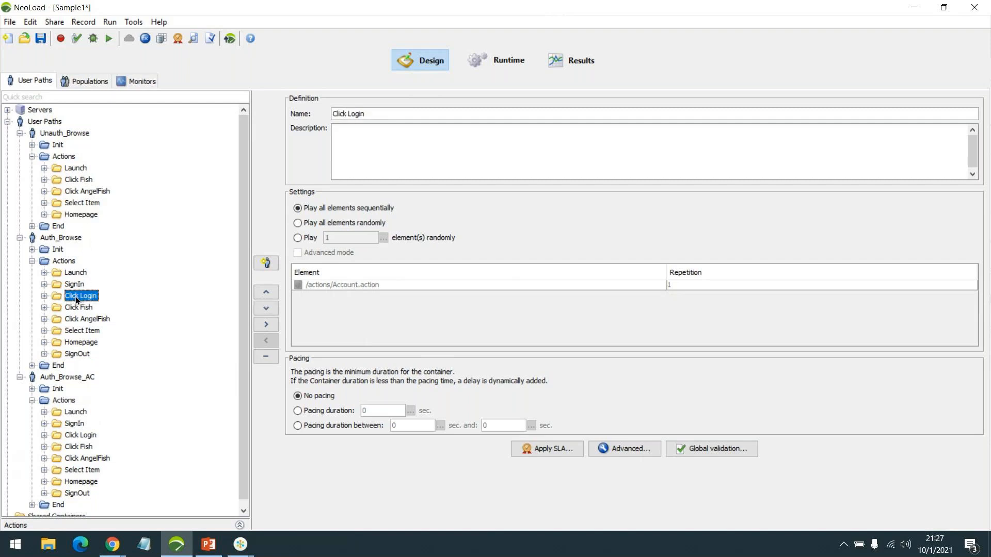
Open Click Login's /actions/Account.action request and inspect its _sourcePage, username and password parameters
double_click(82, 295)
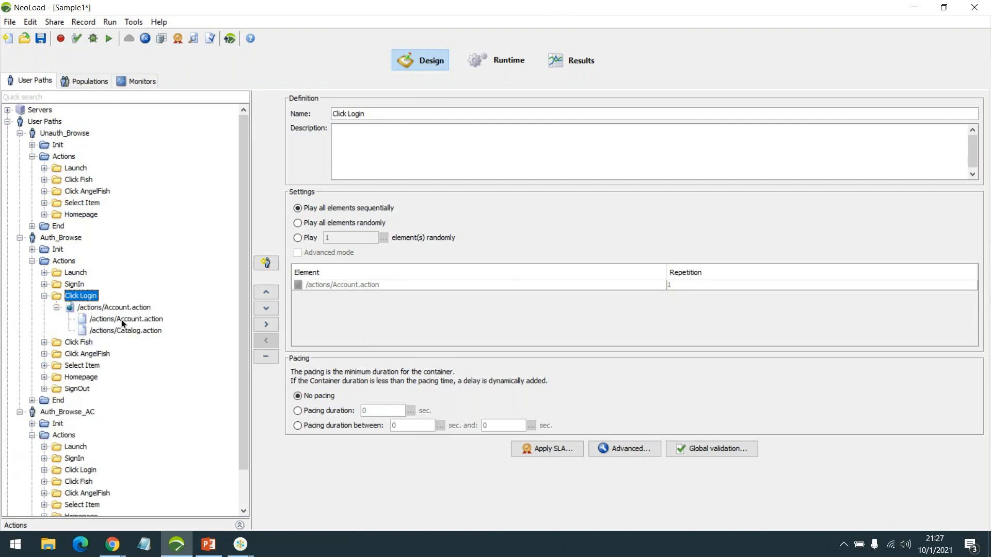
left_click(122, 320)
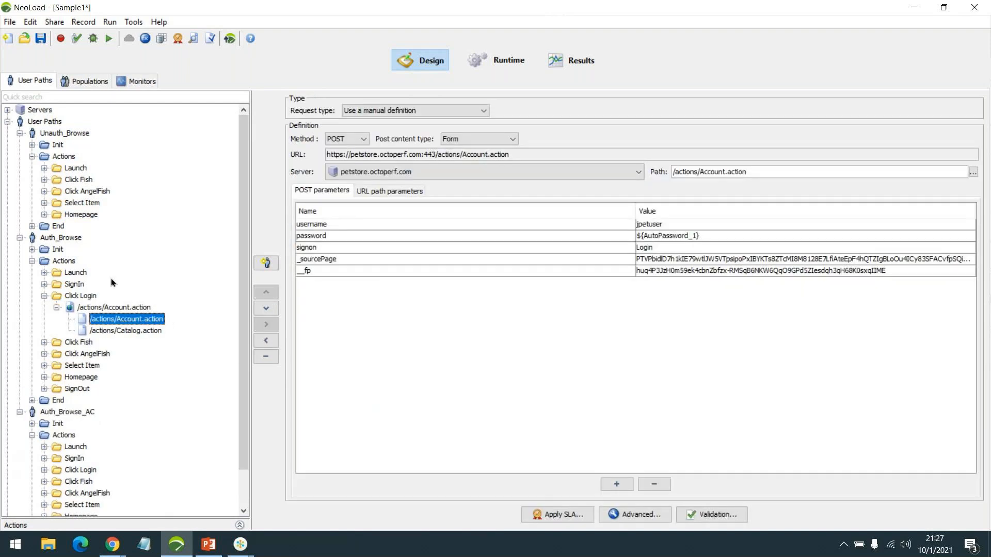
left_click(707, 260)
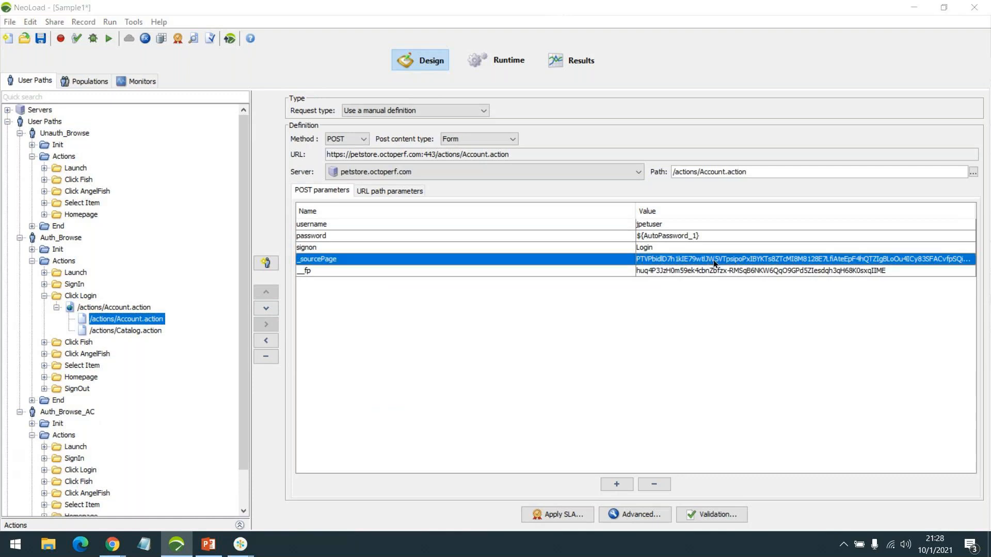
left_click_drag(493, 247, 708, 224)
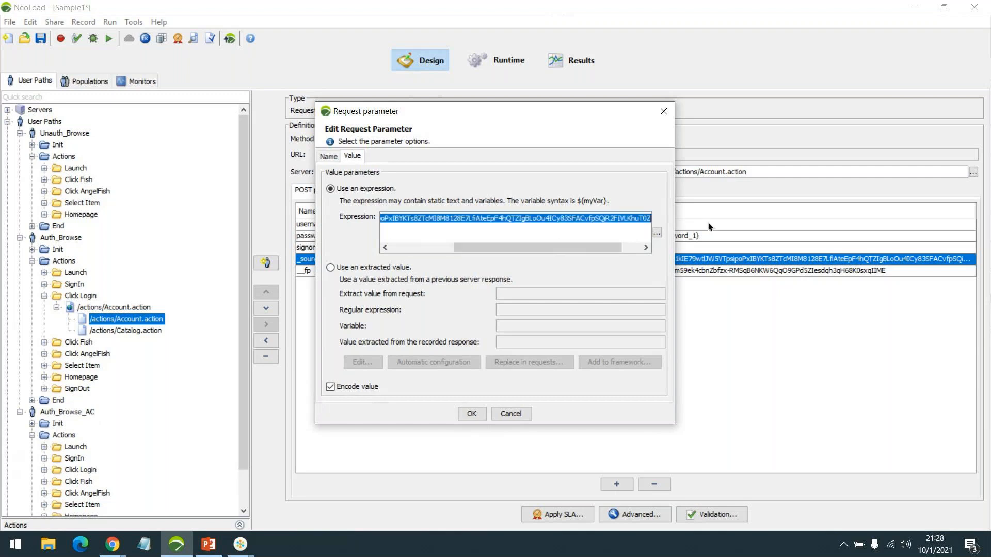
left_click(511, 413)
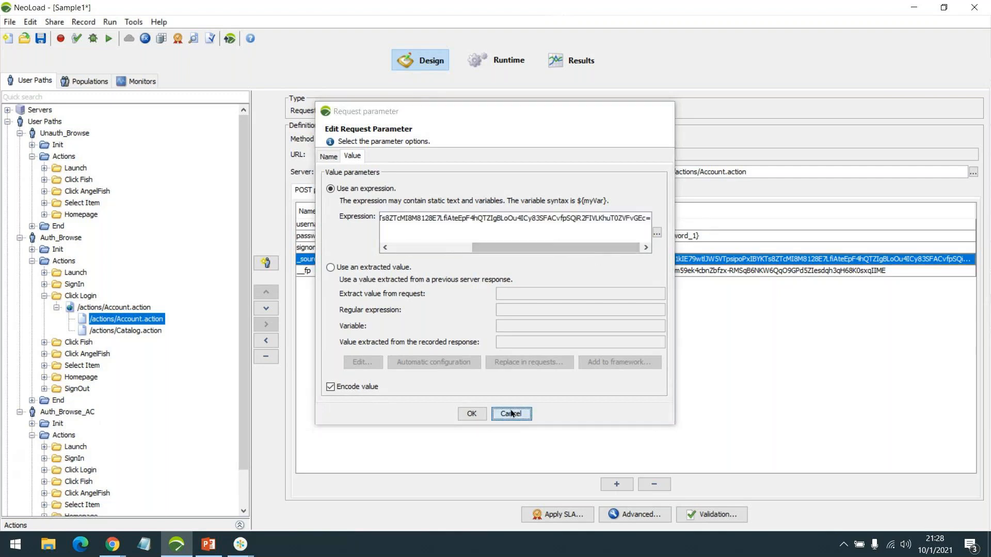
double_click(660, 224)
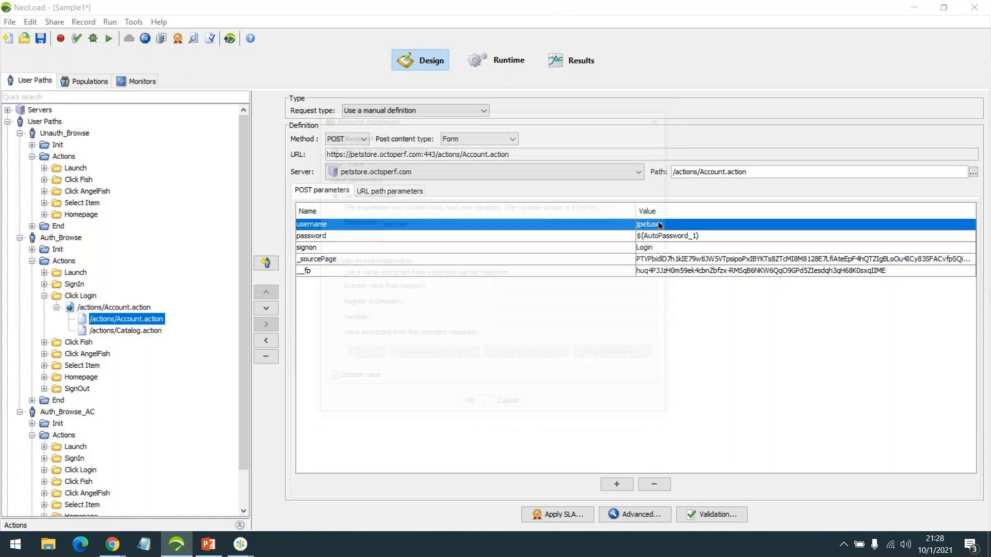
left_click(511, 404)
left_click(660, 235)
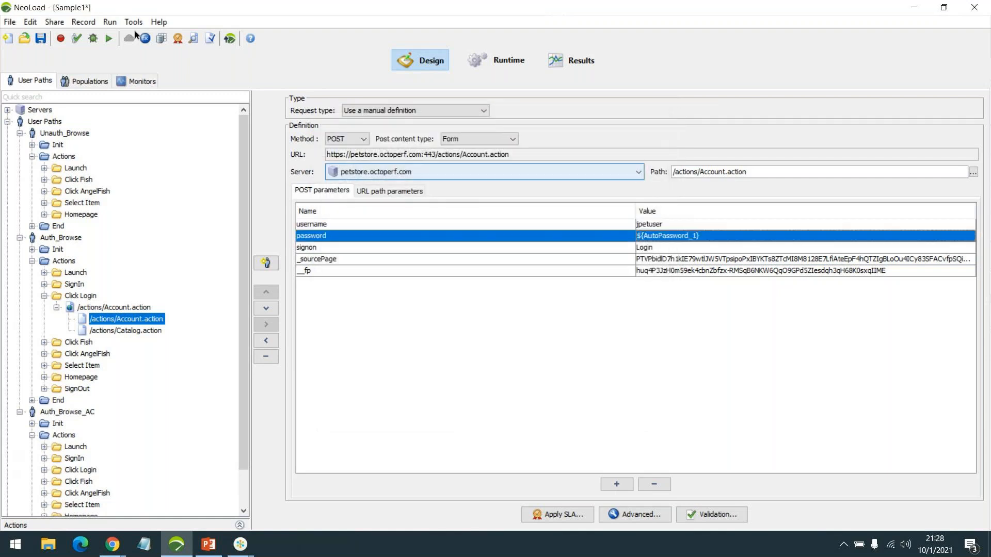
Inspect the AutoPassword_1 variable in the Variables dialog, toggling its value visibility, then close it
left_click(145, 38)
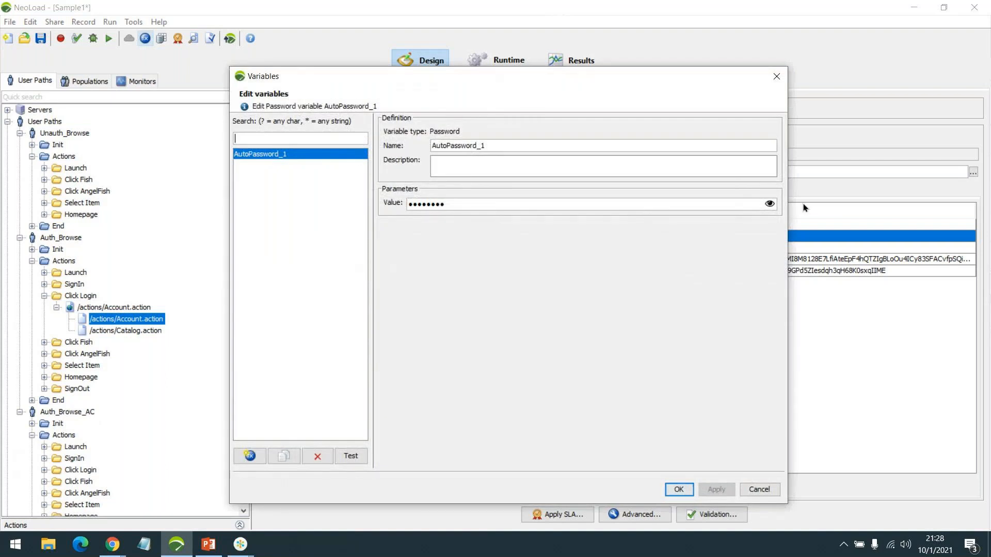
left_click(770, 205)
left_click(769, 205)
left_click(770, 205)
left_click(770, 205)
left_click(748, 488)
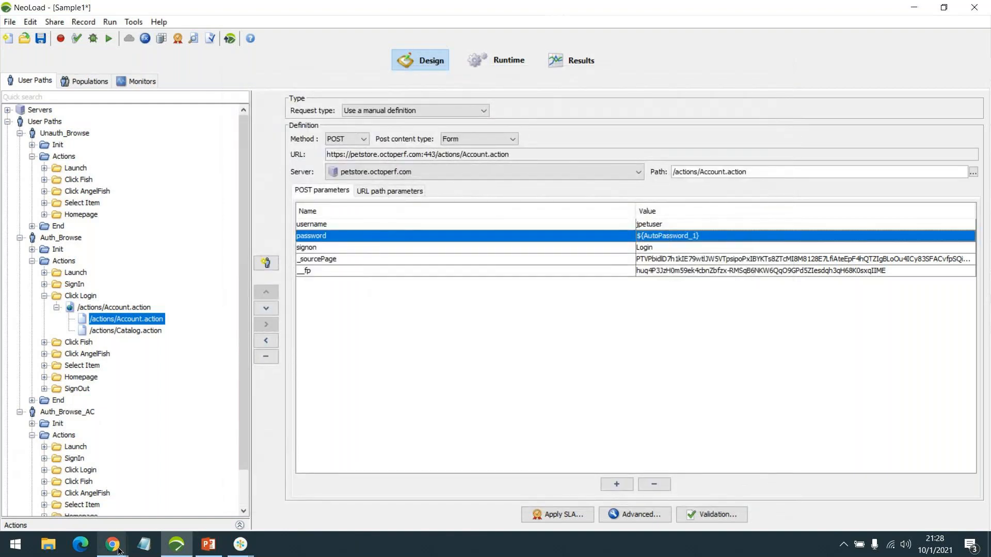
In the Chrome JPetStore window, sign out, go to the sign-in page and open DevTools
mouse_move(112, 545)
left_click(215, 488)
left_click(456, 96)
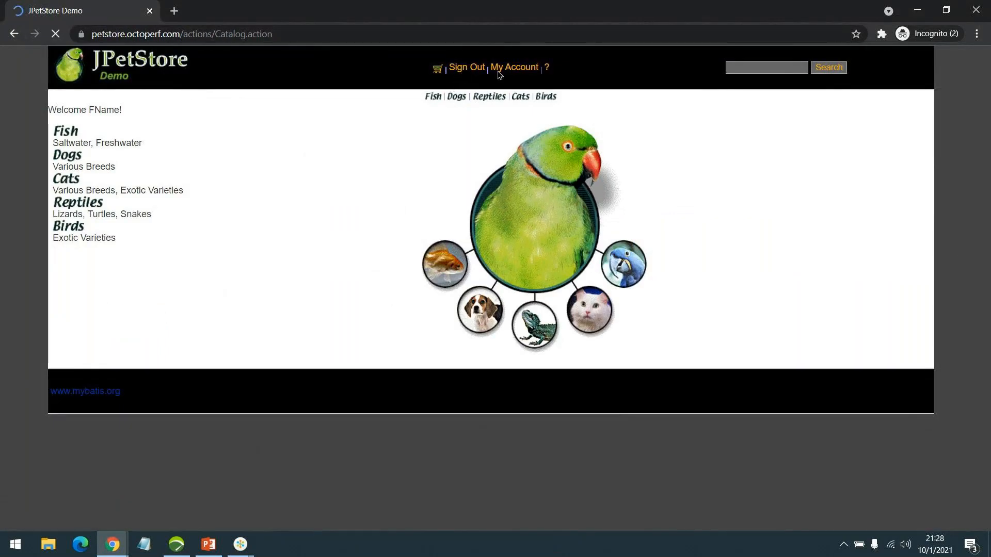
left_click(493, 68)
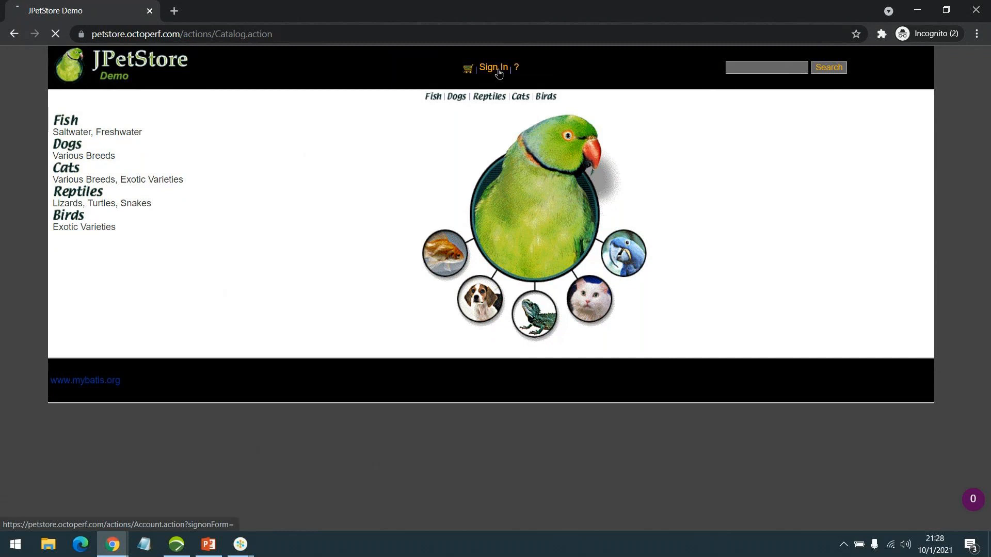
key("F12")
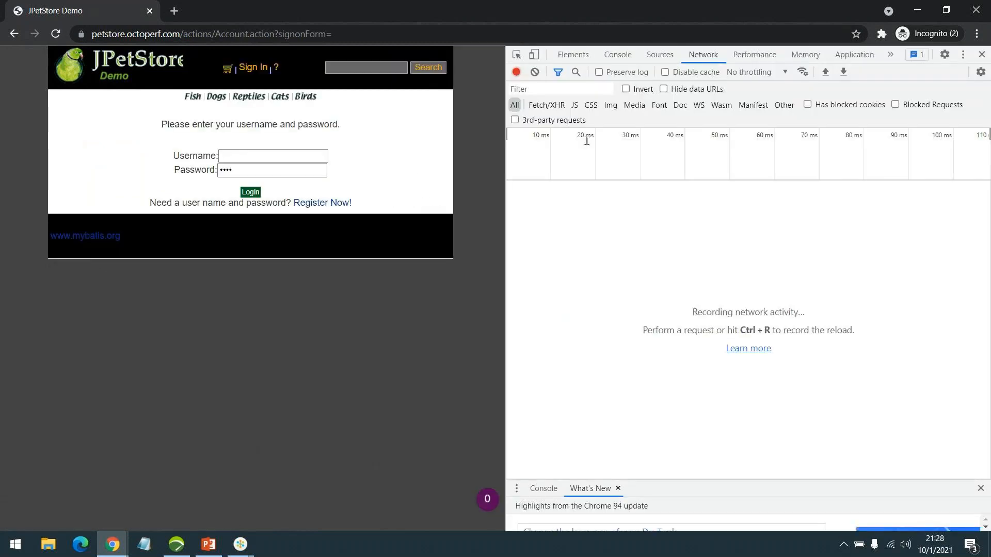
Log in with the demo account's username and password to capture the login requests
left_click(238, 156)
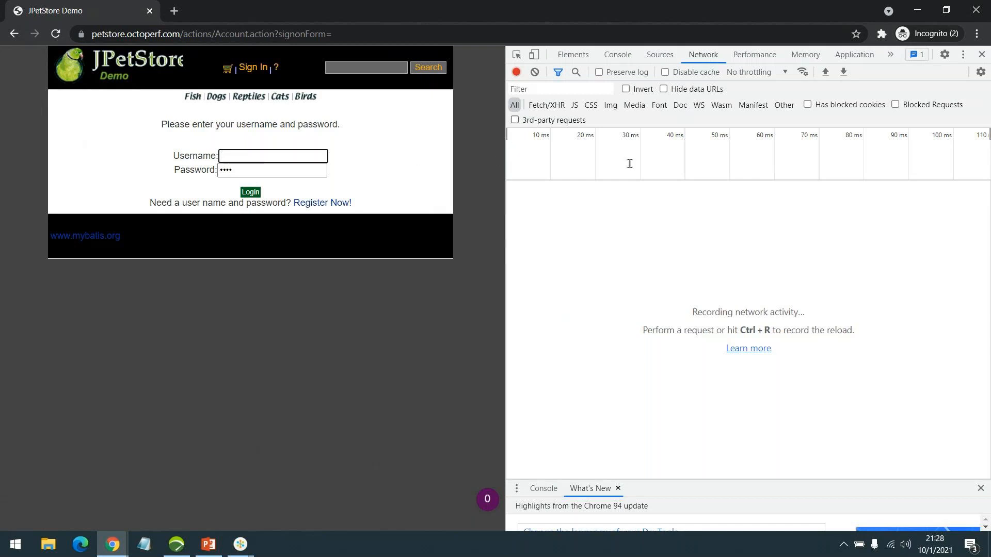
type("jpetuser")
key("Tab")
type("••••••••")
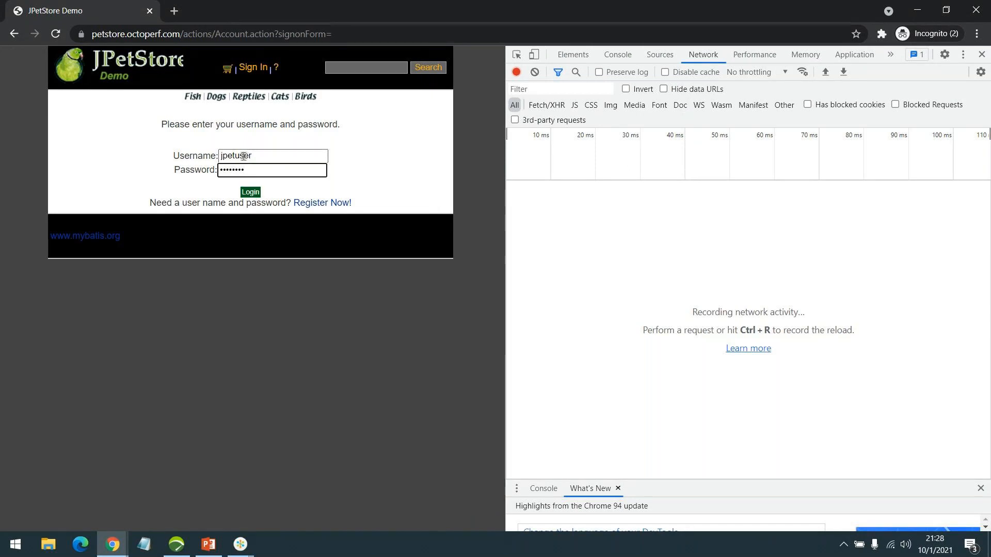
left_click(250, 193)
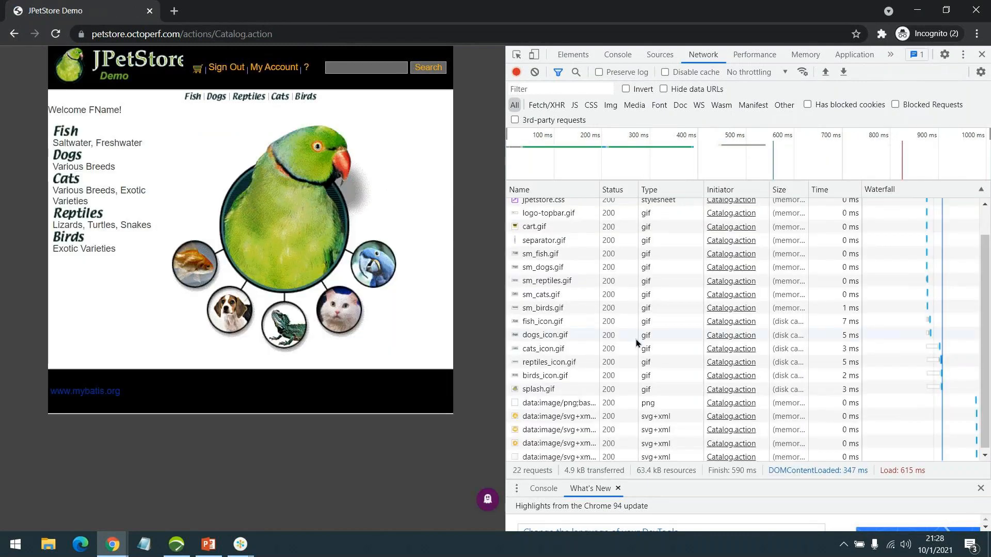
scroll(636, 339, "up", 2)
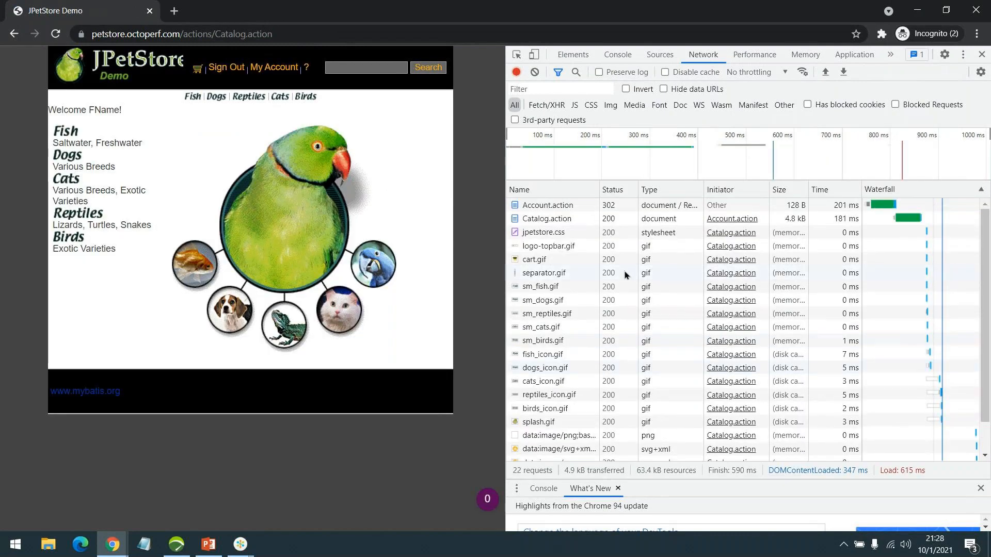
Select the Account.action request and scroll its Headers to the username and password form data
left_click(565, 206)
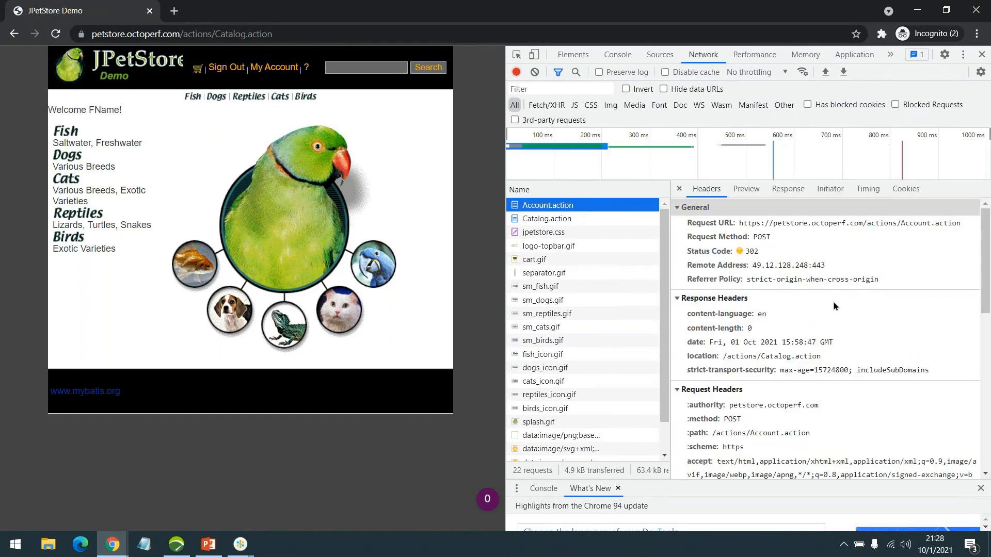
scroll(835, 306, "down", 8)
scroll(835, 338, "down", 1)
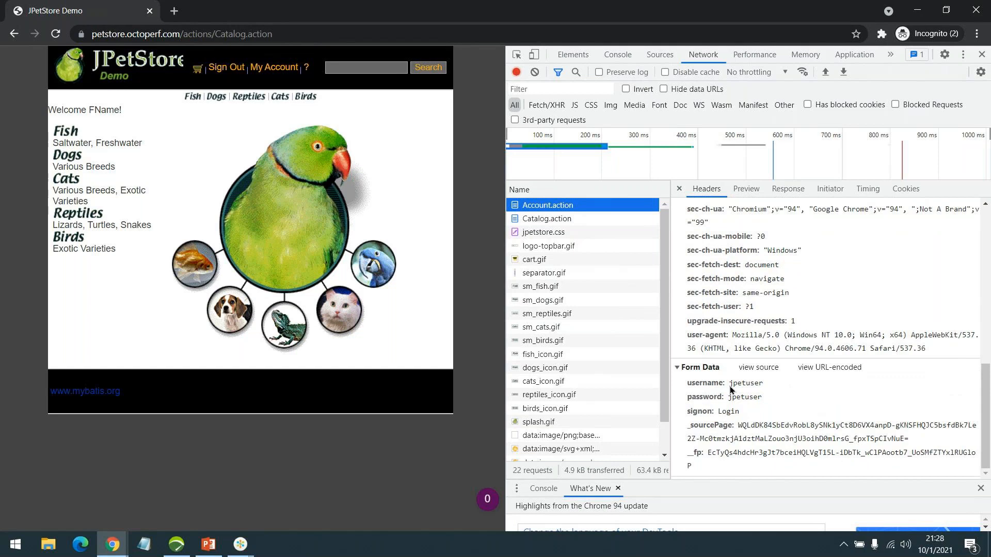
left_click(733, 388)
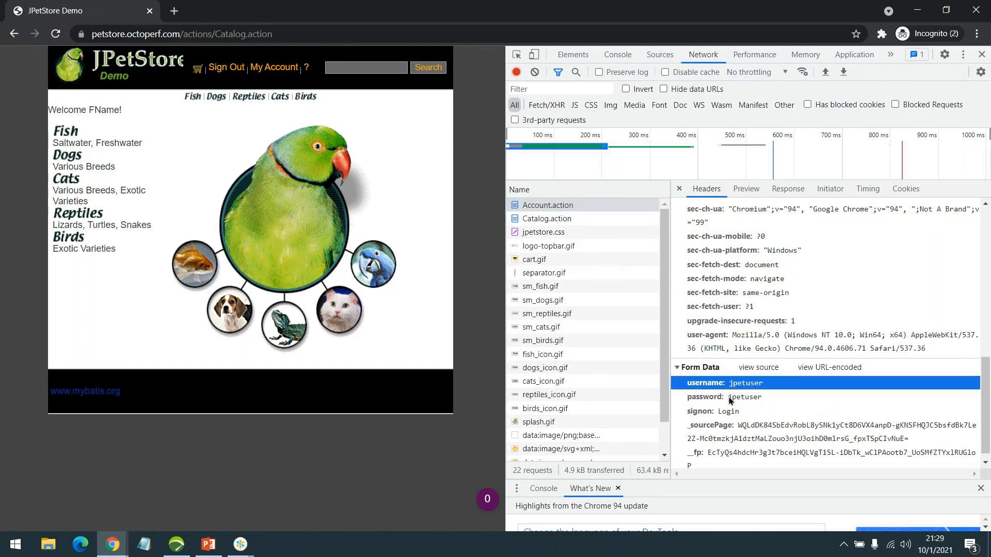
left_click(729, 399)
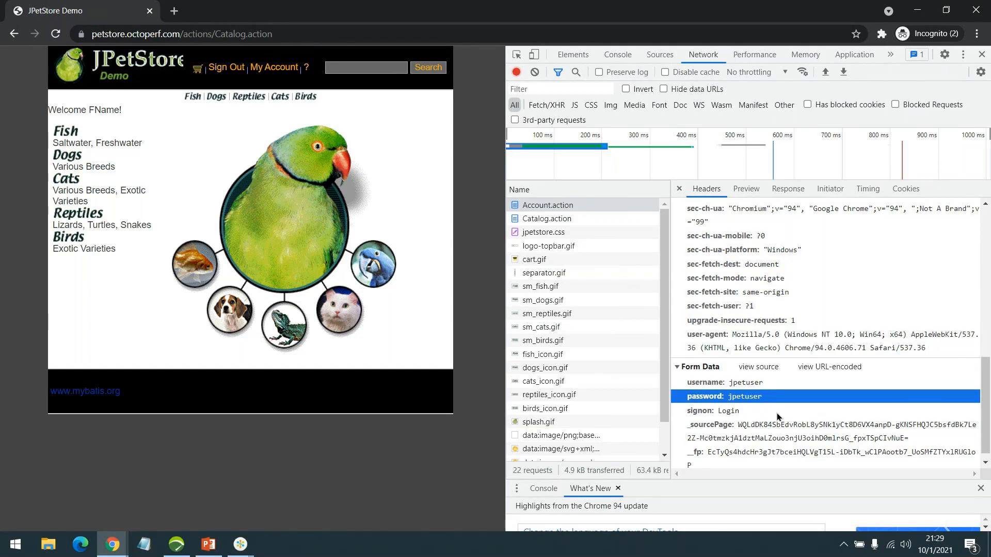
scroll(776, 416, "down", 1)
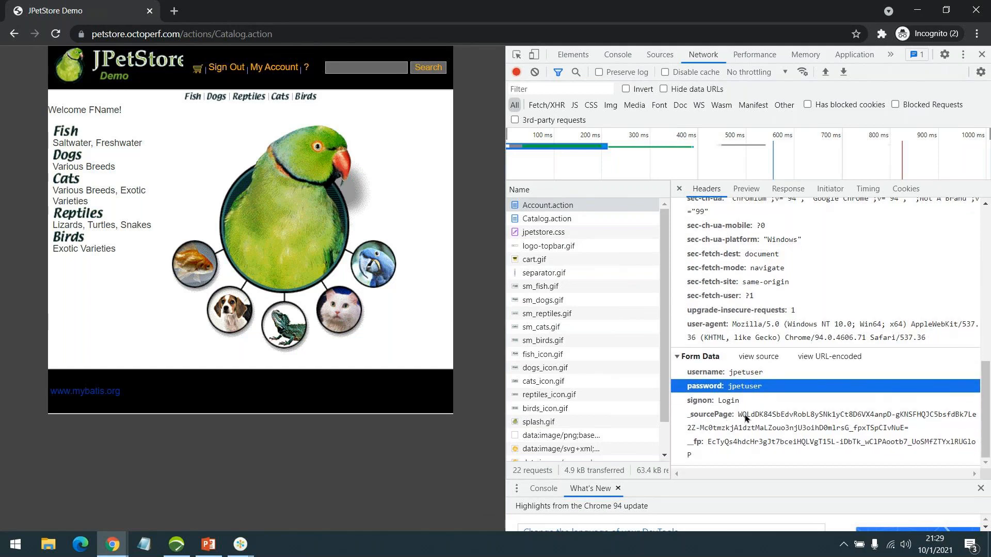
Highlight the long _sourcePage and _fp form-data values to examine them
left_click_drag(741, 418, 911, 429)
left_click(710, 445)
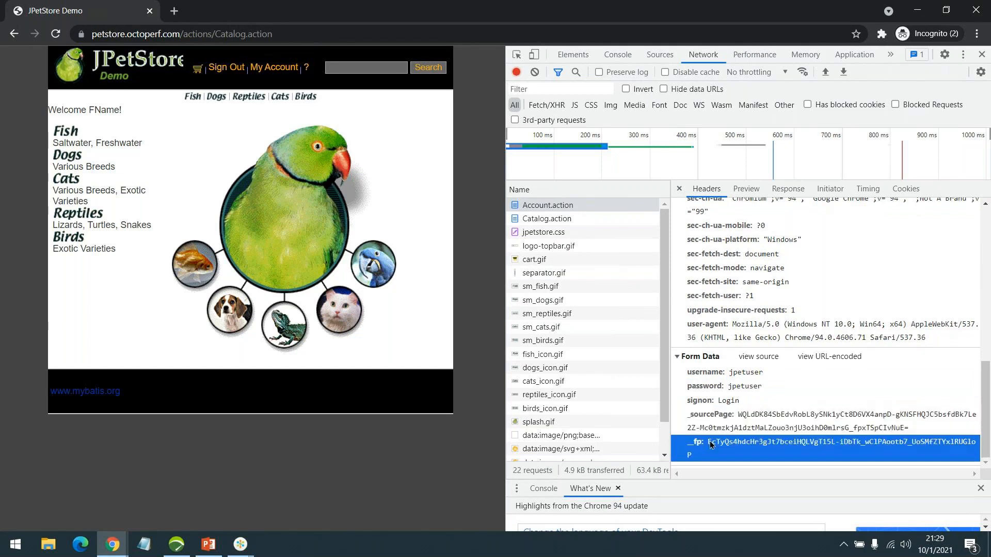
left_click_drag(710, 445, 722, 454)
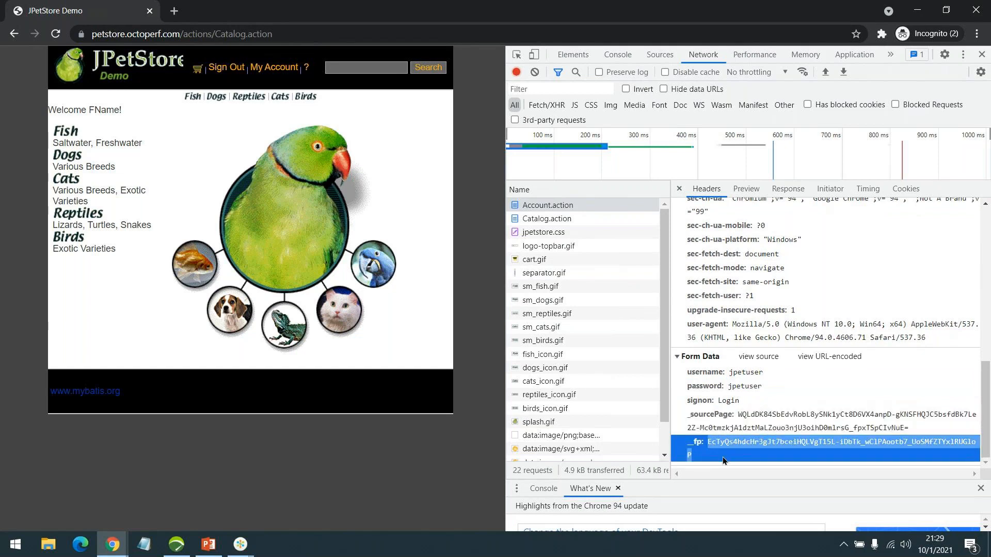
left_click(722, 456)
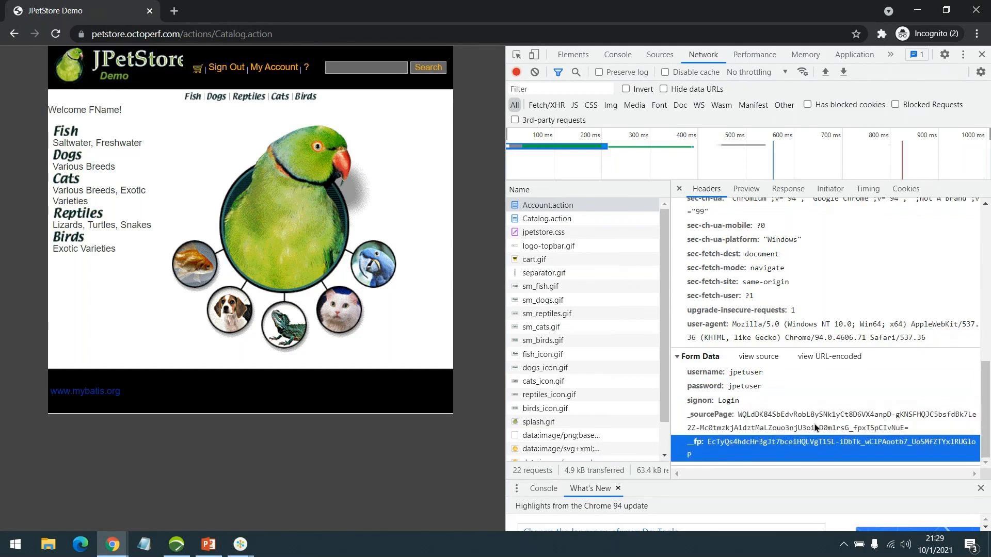
left_click(745, 416)
left_click_drag(746, 416, 931, 437)
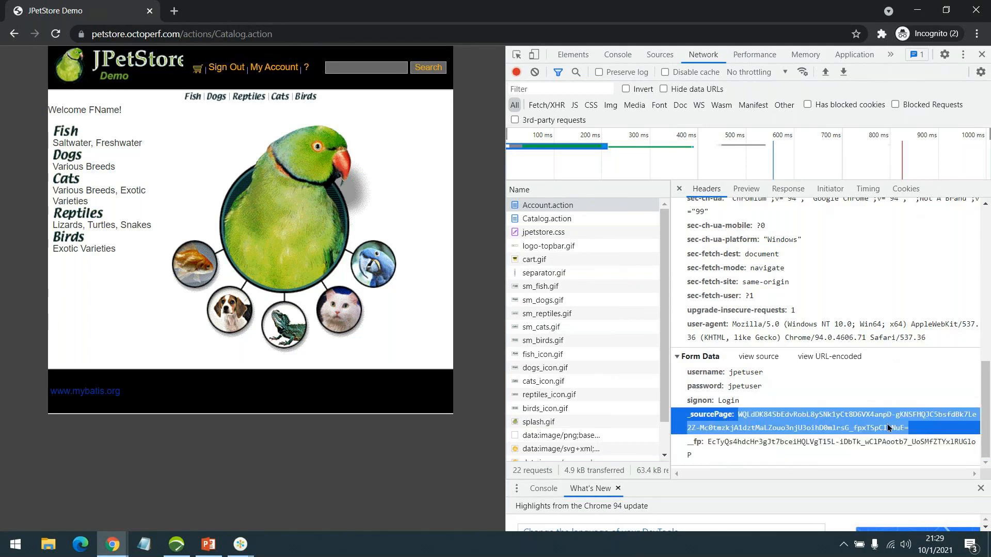
left_click(859, 424)
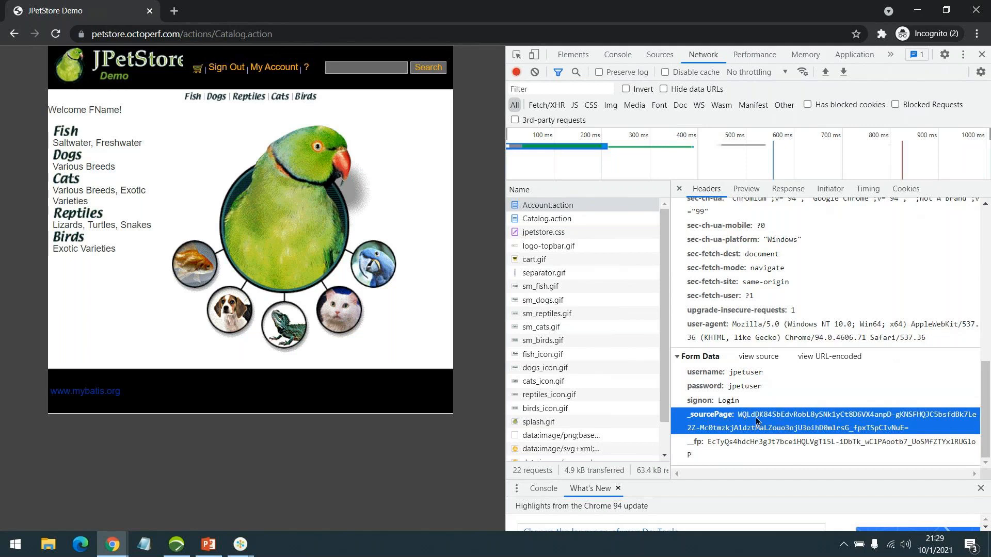
left_click_drag(741, 419, 906, 430)
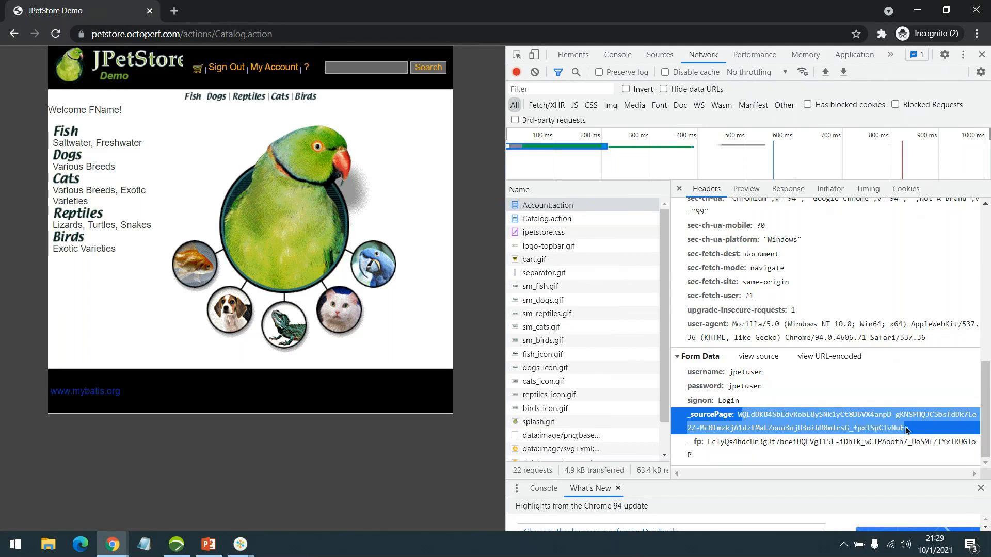
left_click(774, 443)
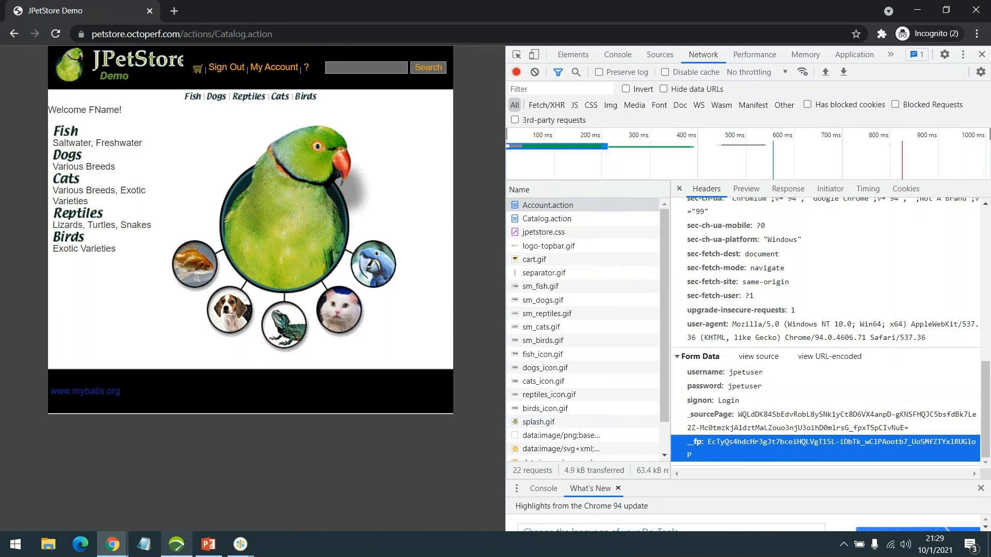
Back in NeoLoad, reopen Click Login's Account.action POST request parameters
left_click(177, 544)
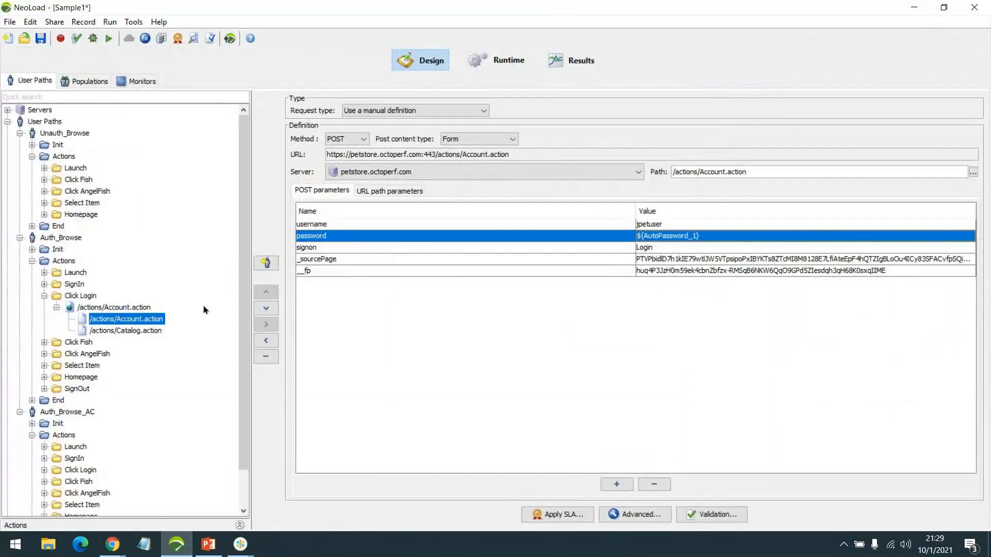
left_click(58, 308)
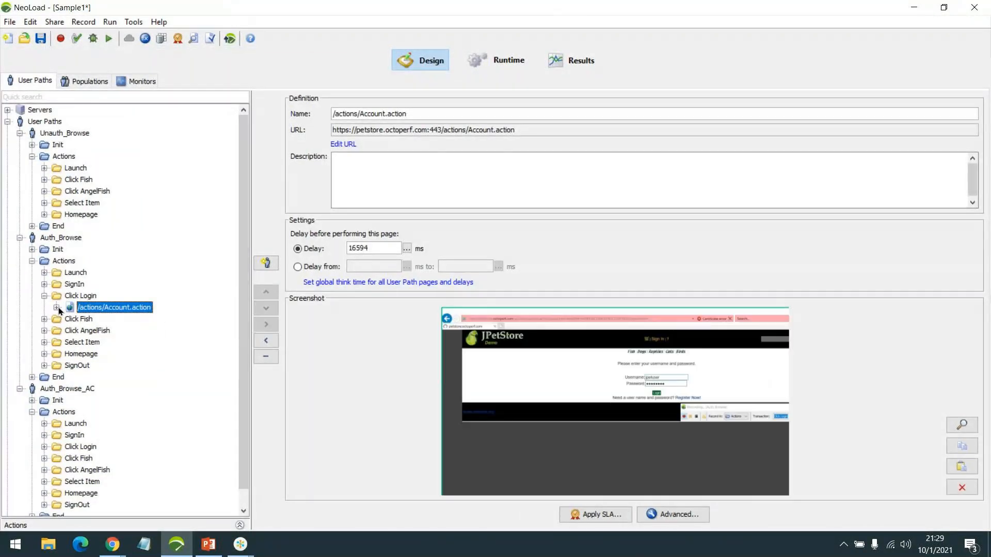
left_click(57, 307)
left_click(118, 319)
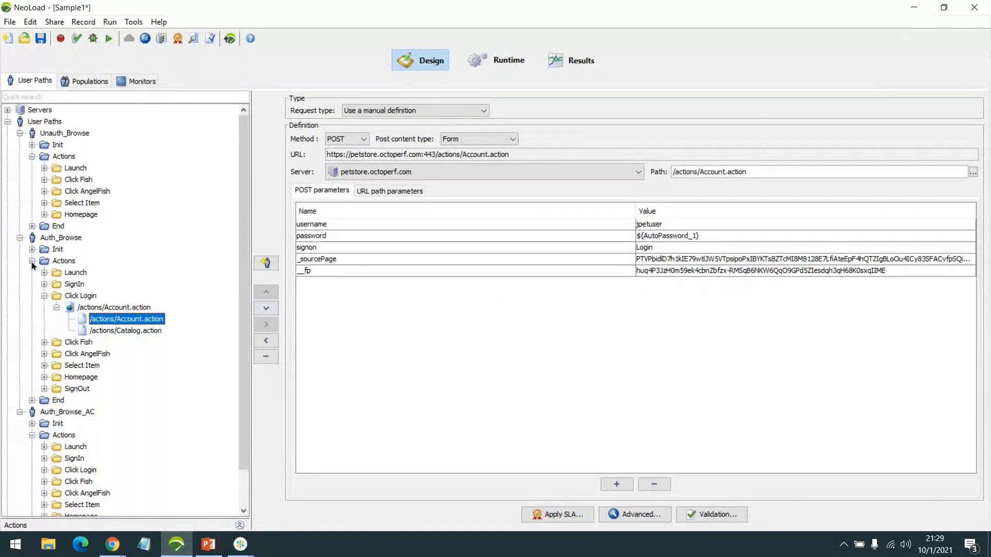
Copy the _sourcePage parameter's full recorded value without changing it, then open Flag Requests
left_click(21, 412)
double_click(731, 259)
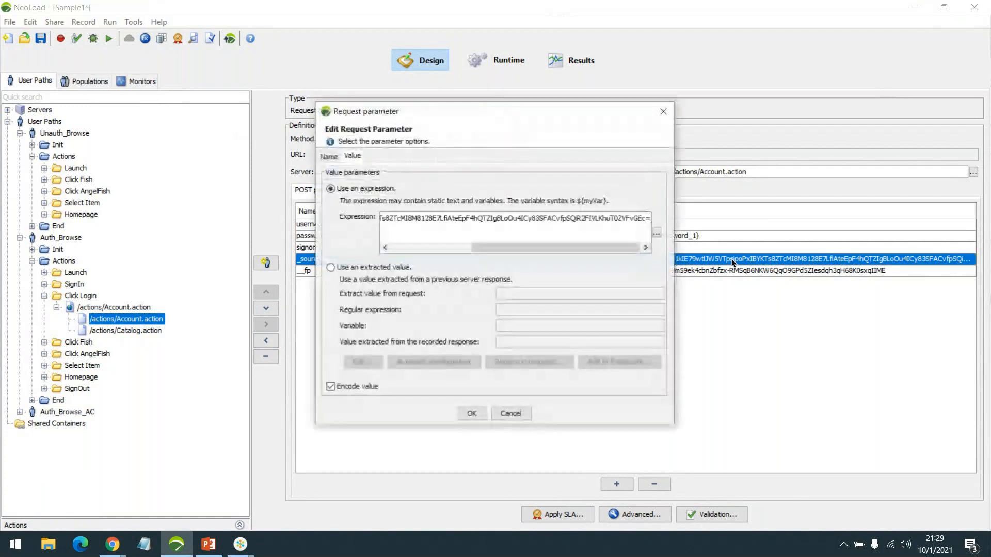
left_click_drag(543, 250, 440, 252)
left_click(450, 227)
key("ctrl+a")
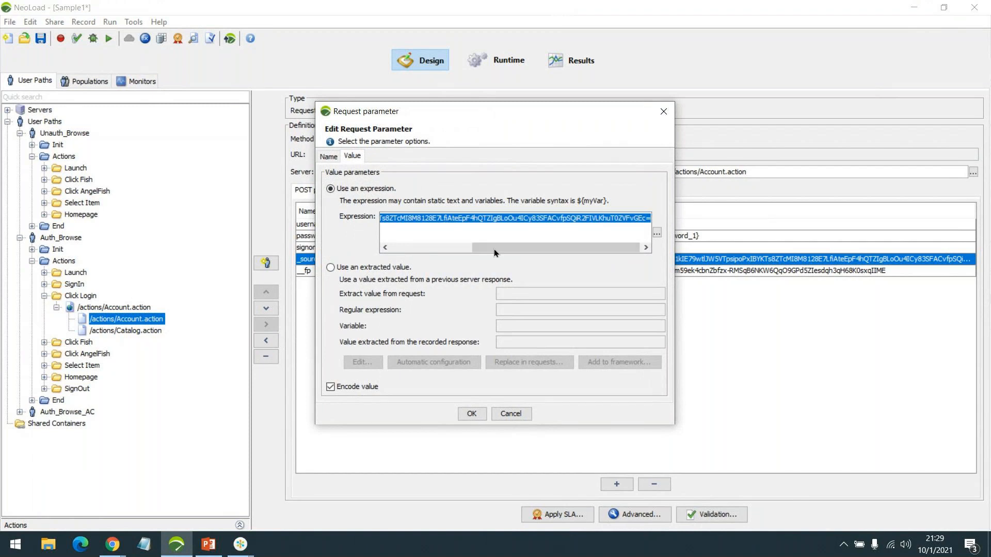
left_click_drag(493, 248, 420, 251)
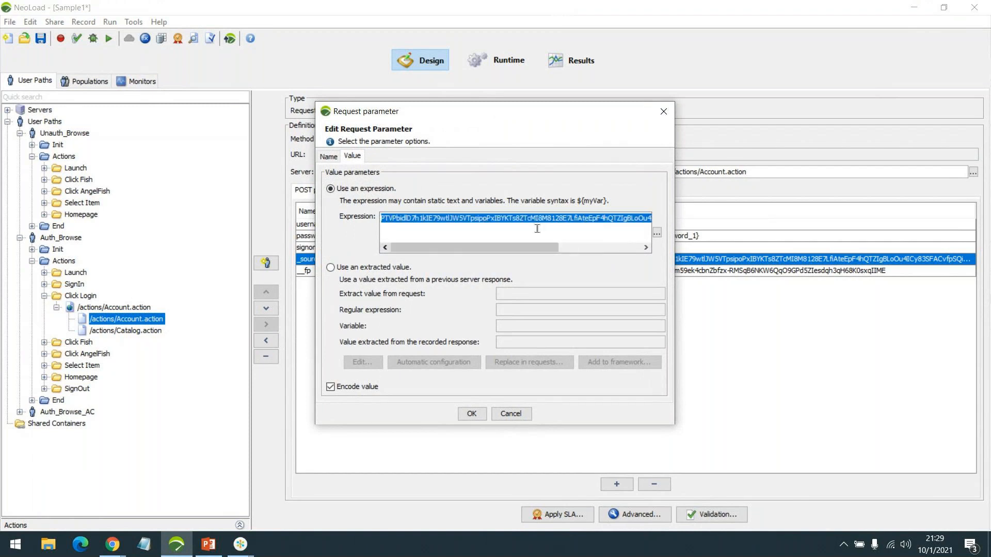
left_click(511, 414)
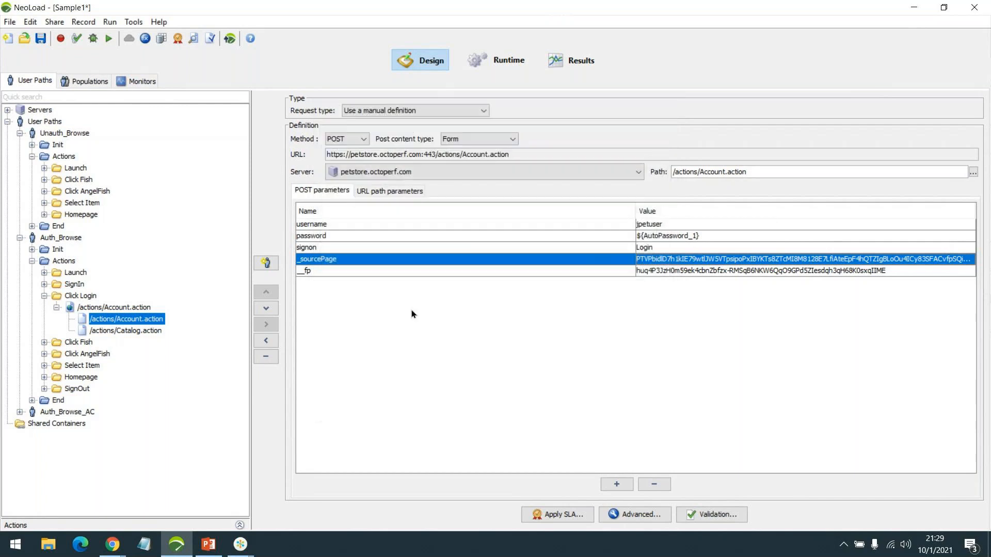
left_click(209, 39)
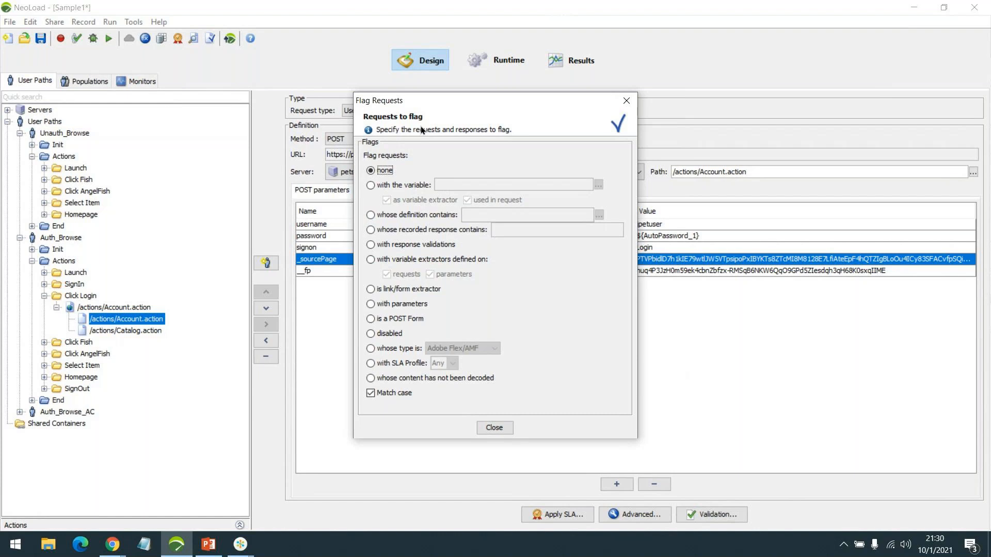
Flag requests whose recorded response contains the copied _sourcePage value
left_click(425, 232)
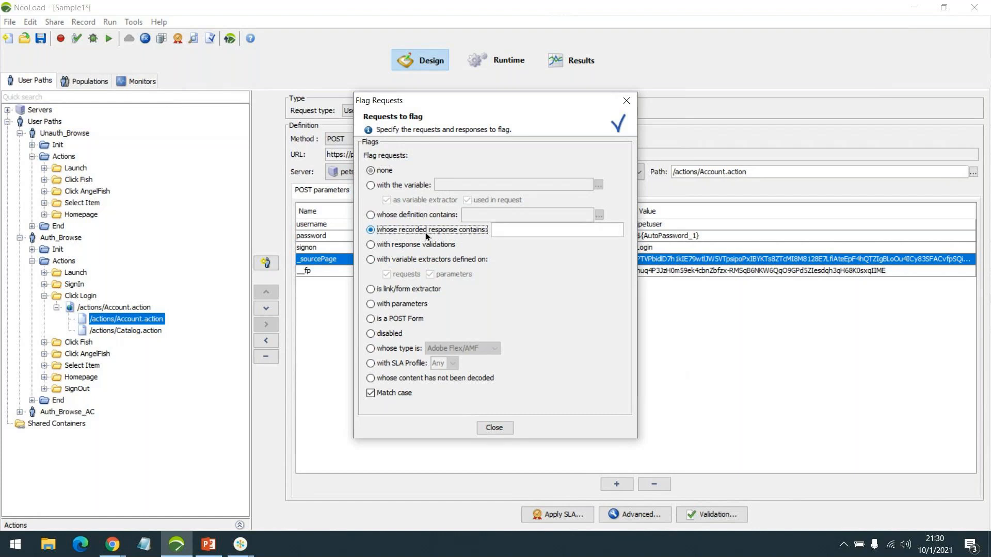
left_click(521, 230)
key("ctrl+v")
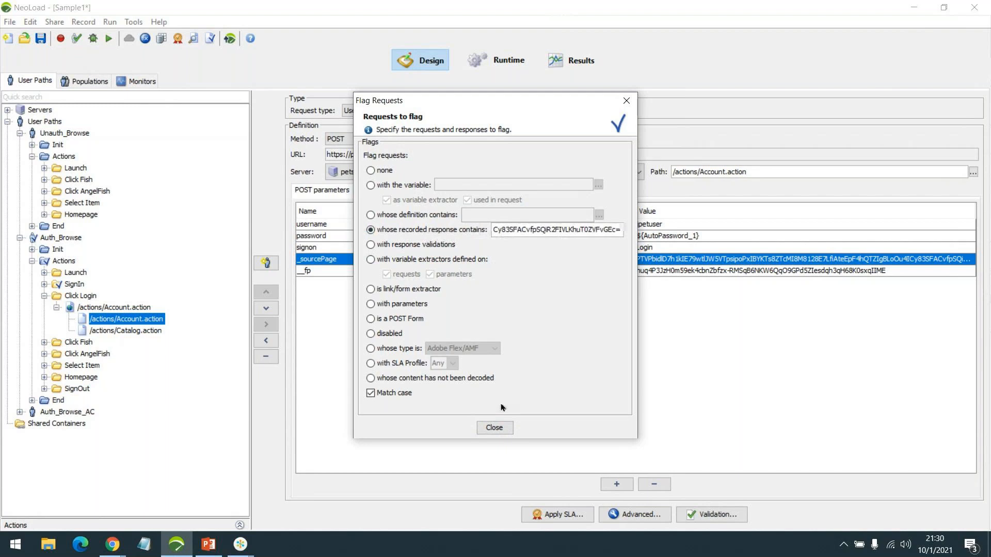
left_click(494, 427)
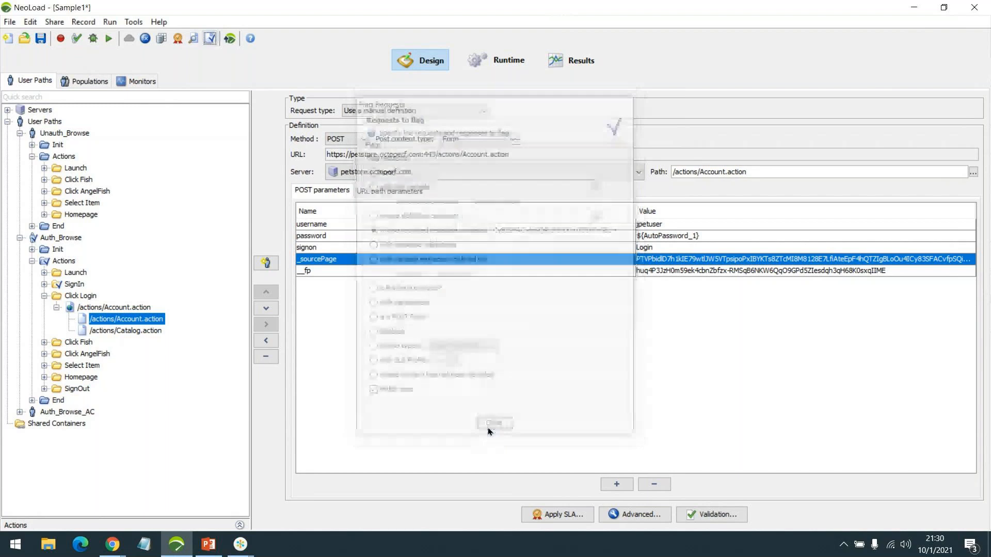
Show the recorded response of the flagged SignIn jsessionid GET request in Advanced parameters
left_click(45, 284)
left_click(57, 297)
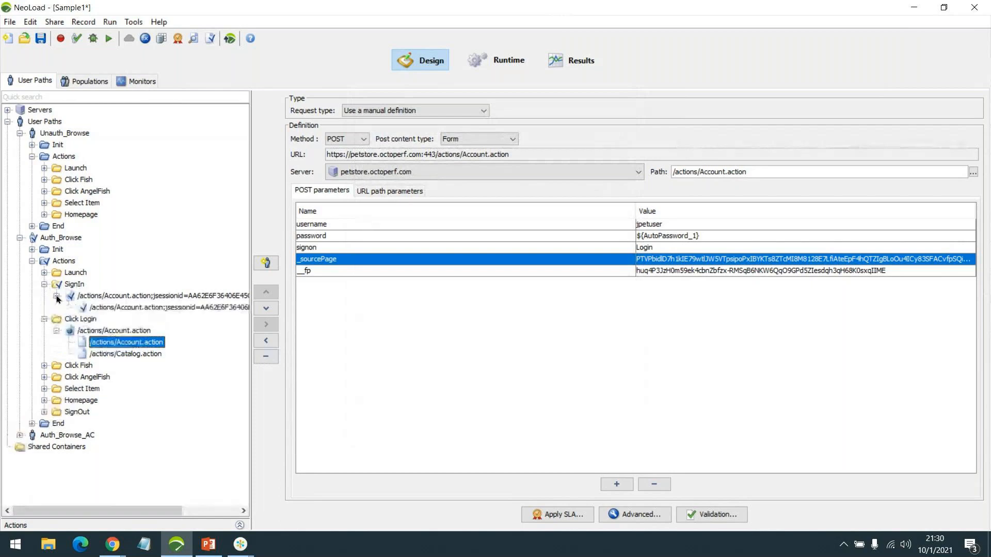
left_click(165, 308)
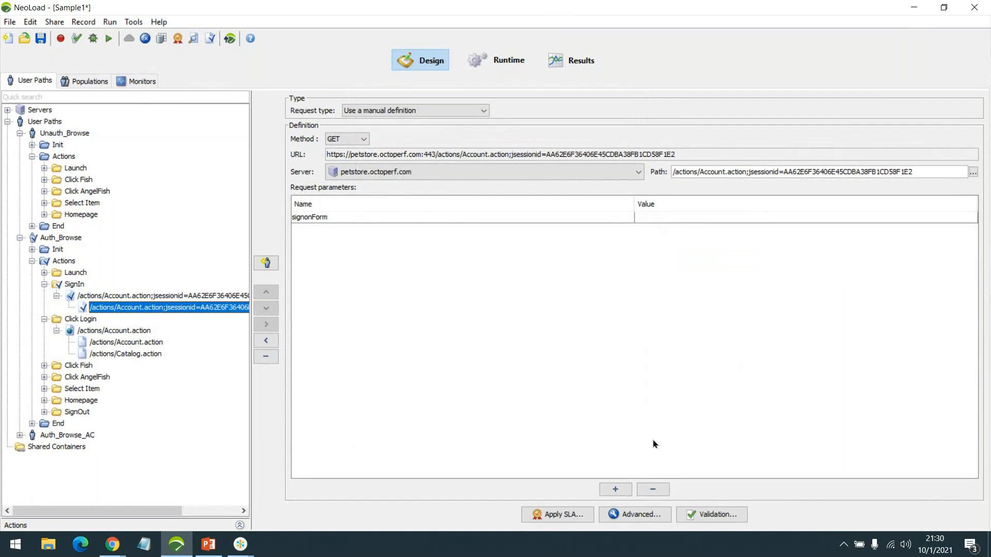
left_click(636, 513)
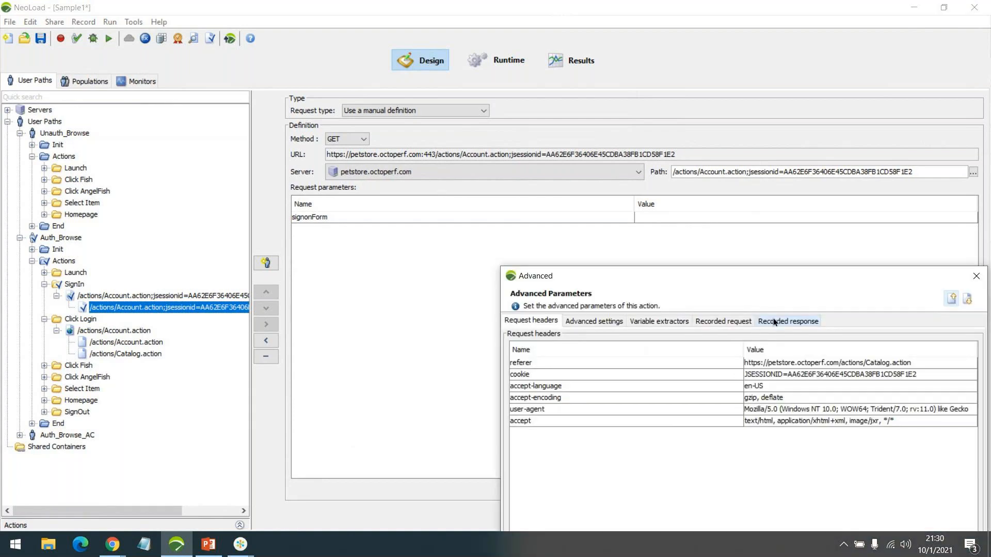
left_click(773, 321)
left_click_drag(773, 276, 696, 58)
Search the recorded response for the _sourcePage token and examine the hidden input match
key("ctrl+f")
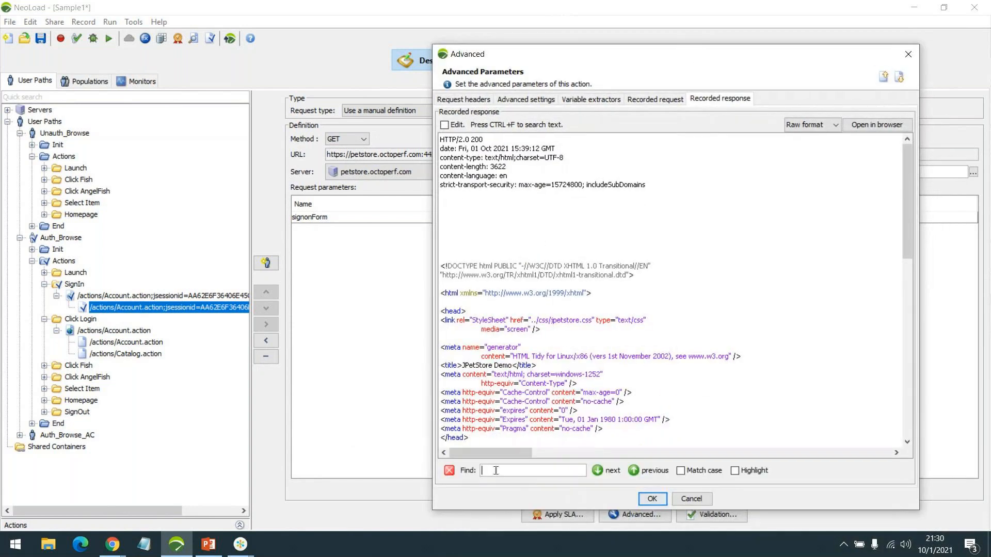
key("ctrl+v")
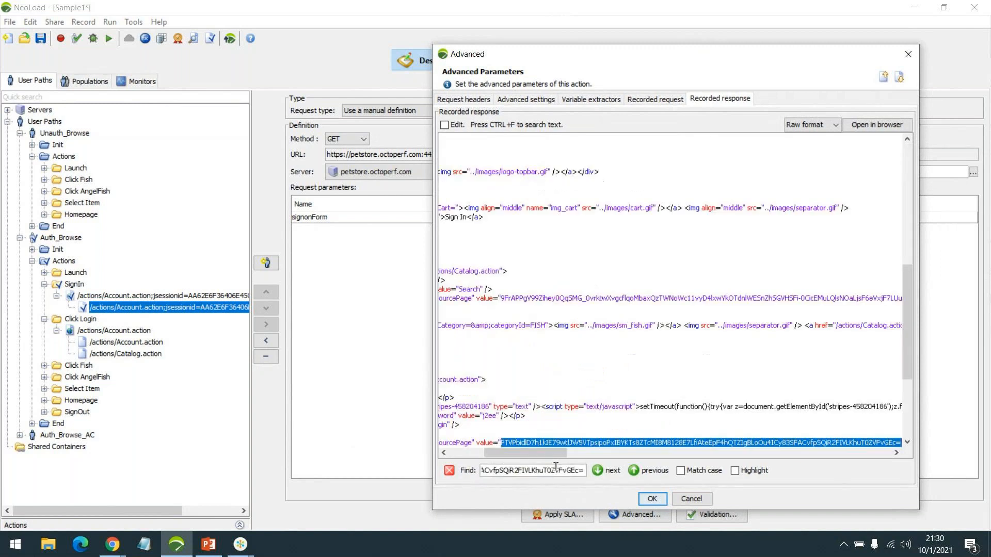
scroll(597, 409, "down", 3)
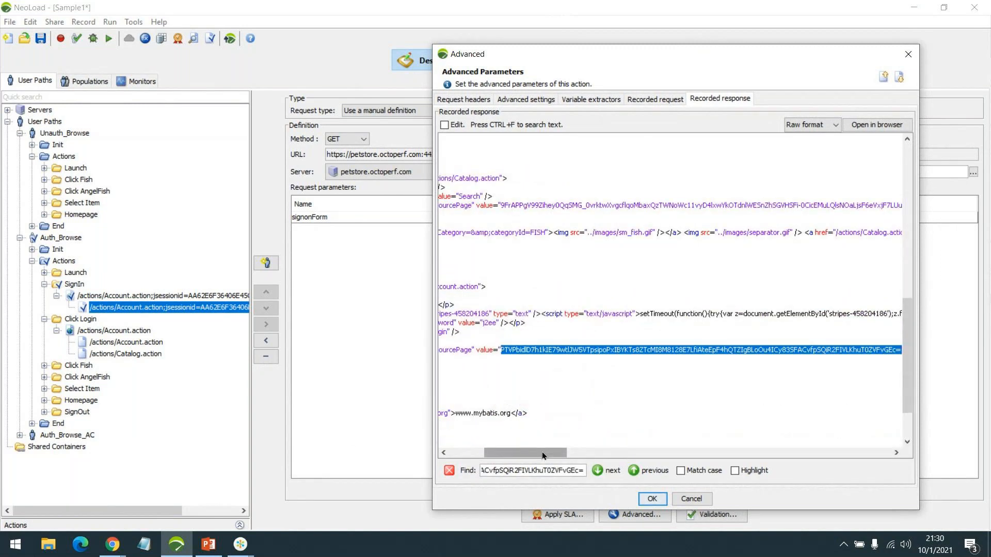
left_click_drag(541, 451, 509, 453)
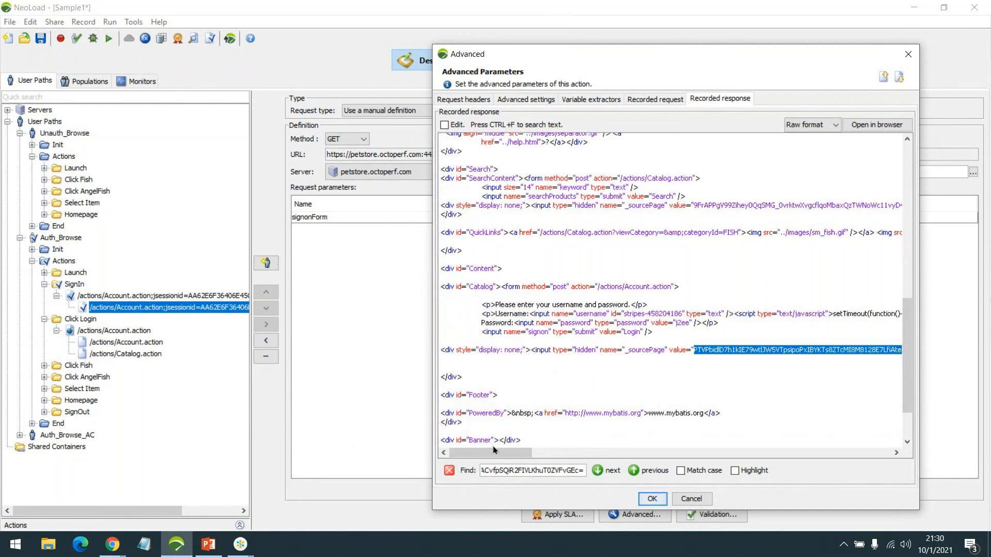
left_click_drag(488, 454, 551, 455)
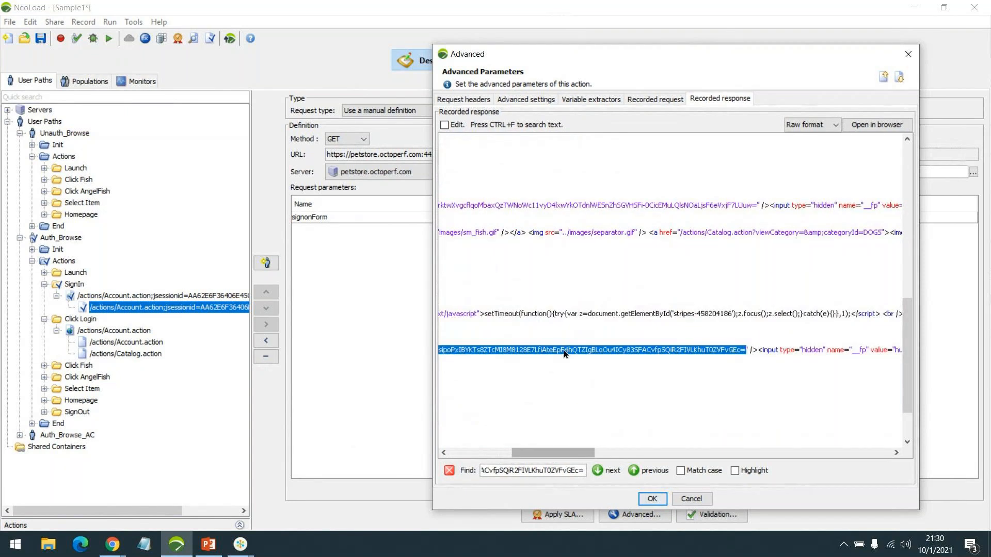
left_click_drag(568, 454, 609, 454)
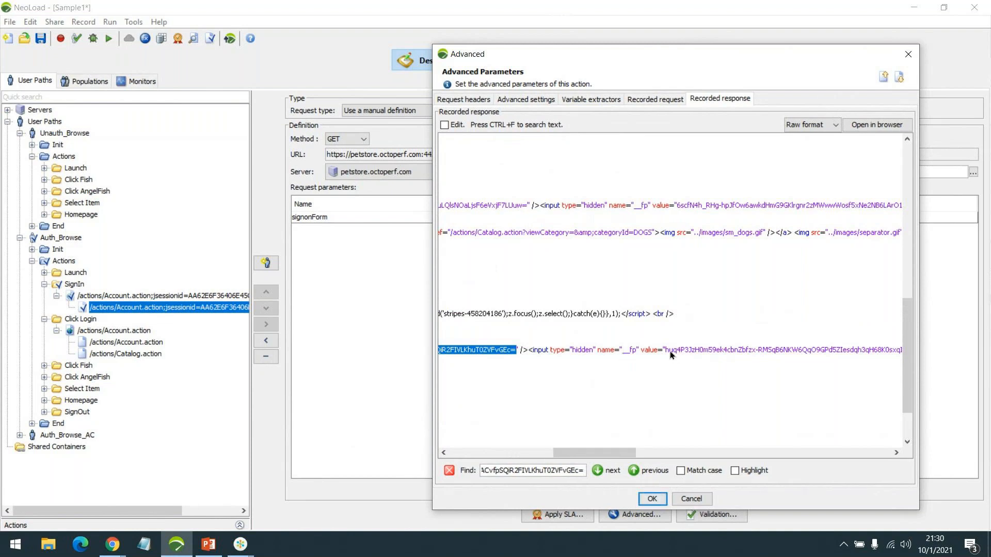
left_click_drag(608, 453, 644, 453)
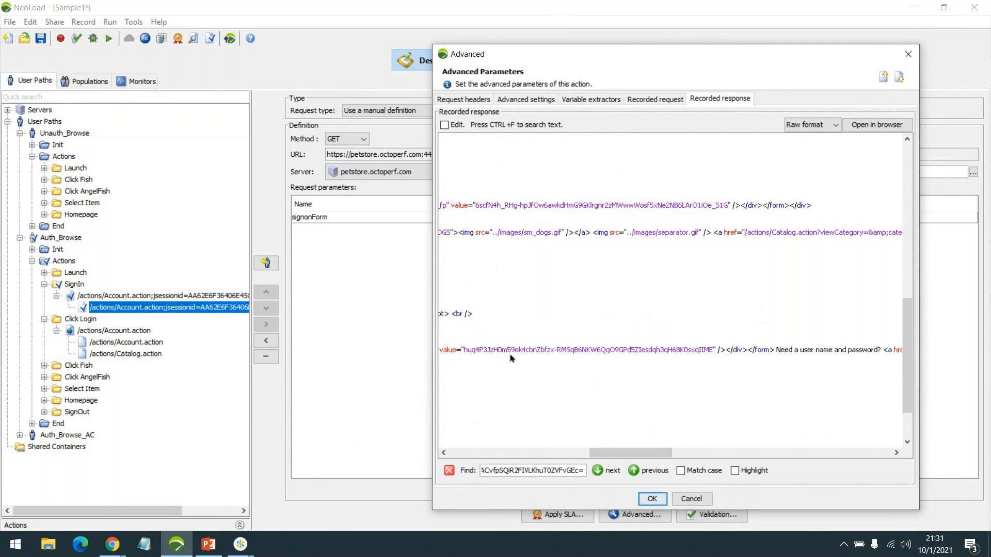
Compare Click Login's Account.action _sourcePage and _fp parameters against the SignIn jsessionid request
left_click(652, 498)
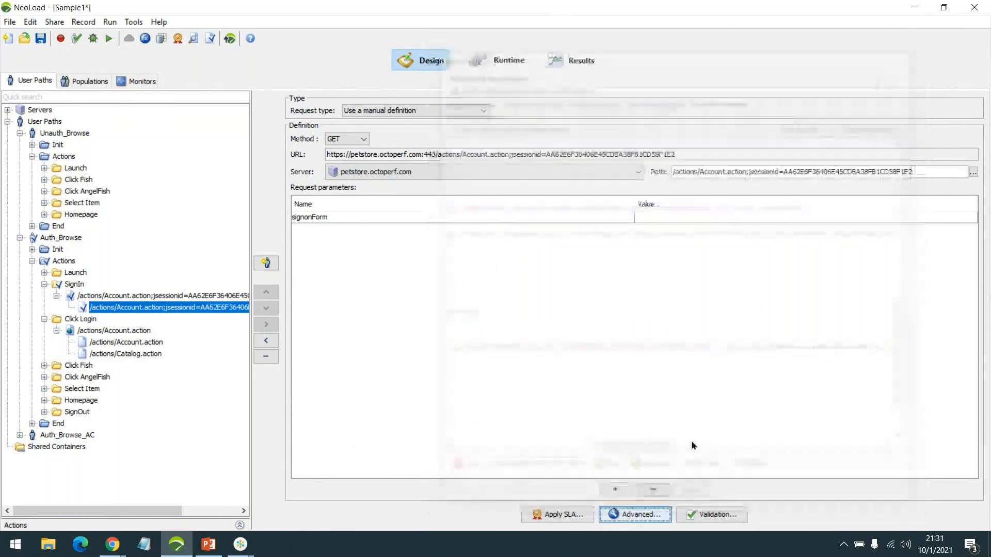
left_click(124, 342)
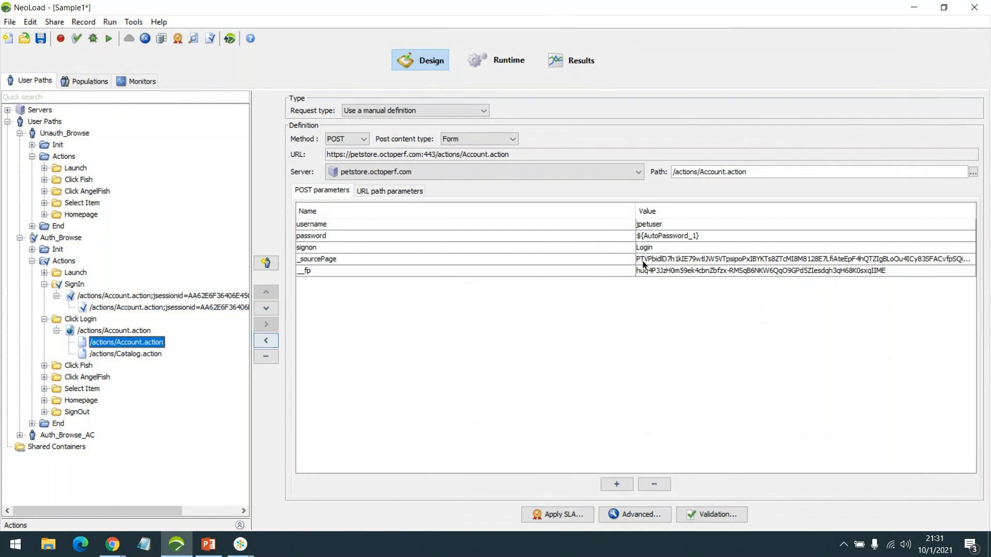
left_click(692, 258)
left_click(686, 271)
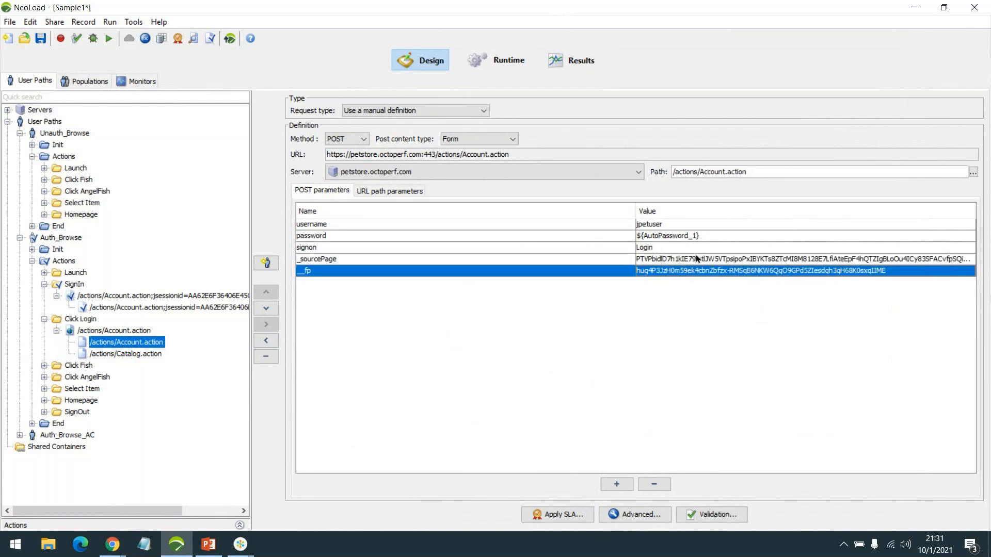
left_click(216, 308)
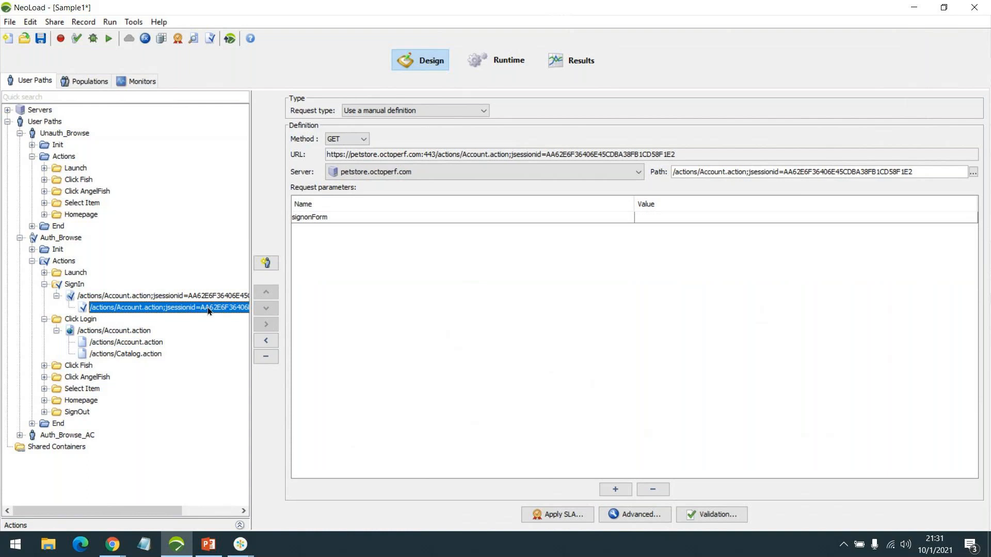
left_click(140, 344)
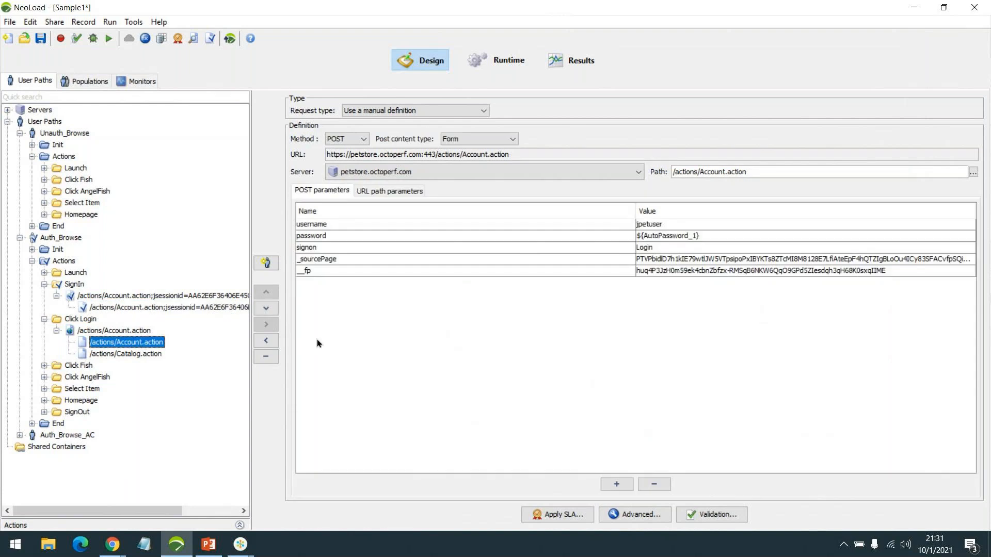
left_click(670, 259)
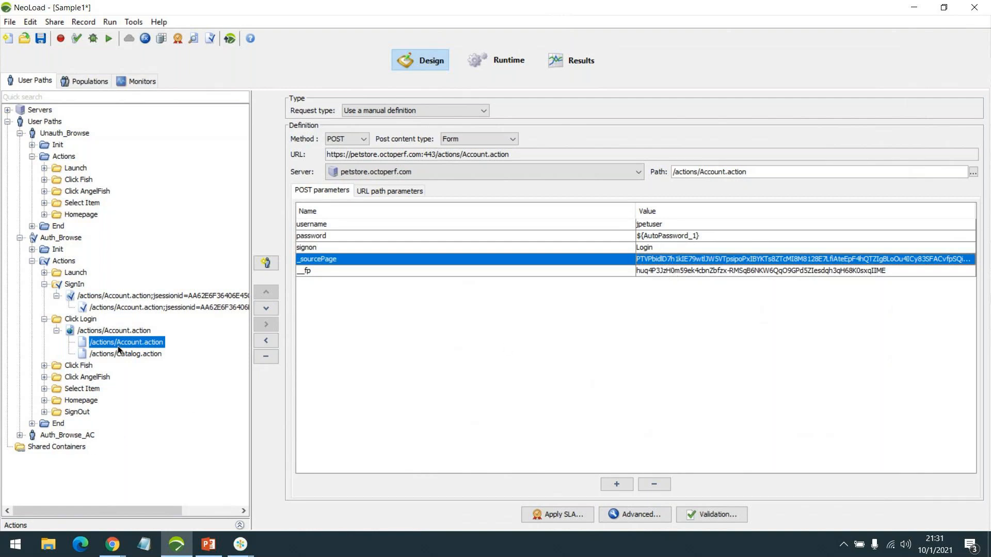
scroll(118, 346, "right", 3)
scroll(32, 421, "left", 3)
left_click(21, 436)
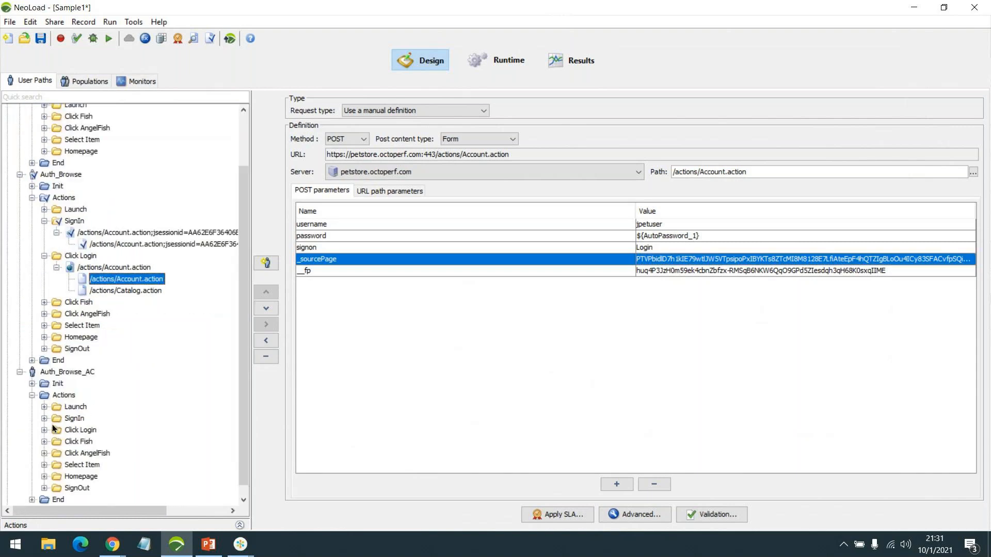
Expand Auth_Browse_AC's Click Login and SignIn, viewing the login form and SignIn GET requests
left_click(44, 431)
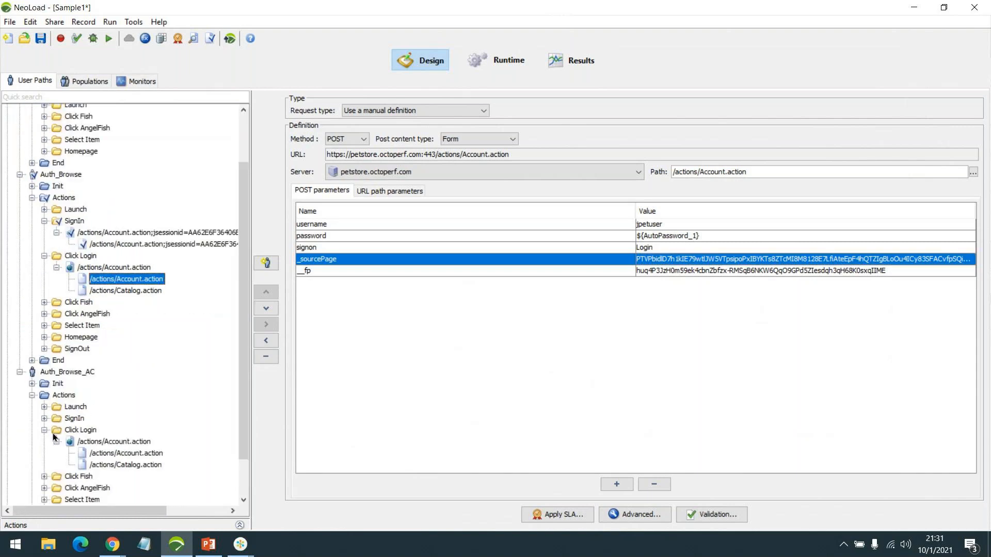
left_click(109, 453)
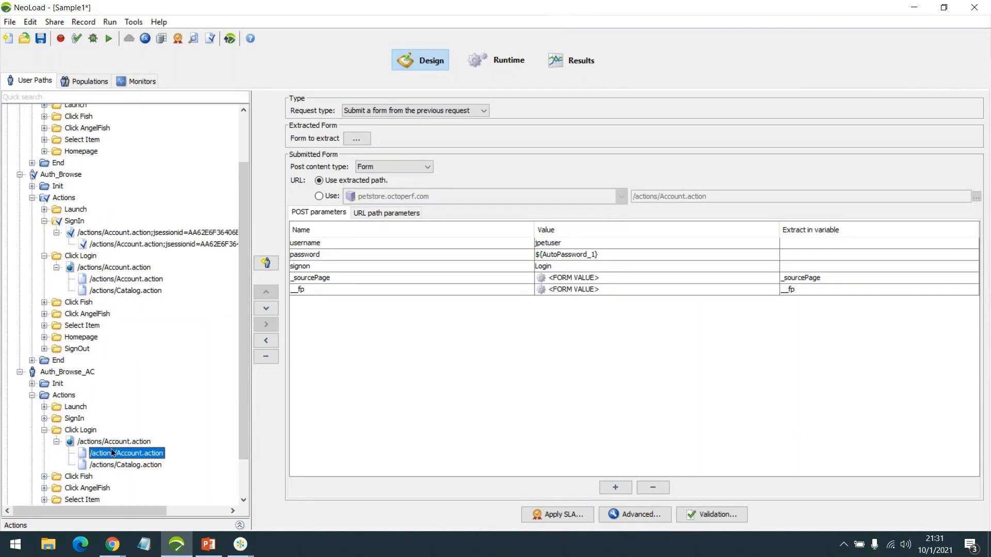
left_click(44, 419)
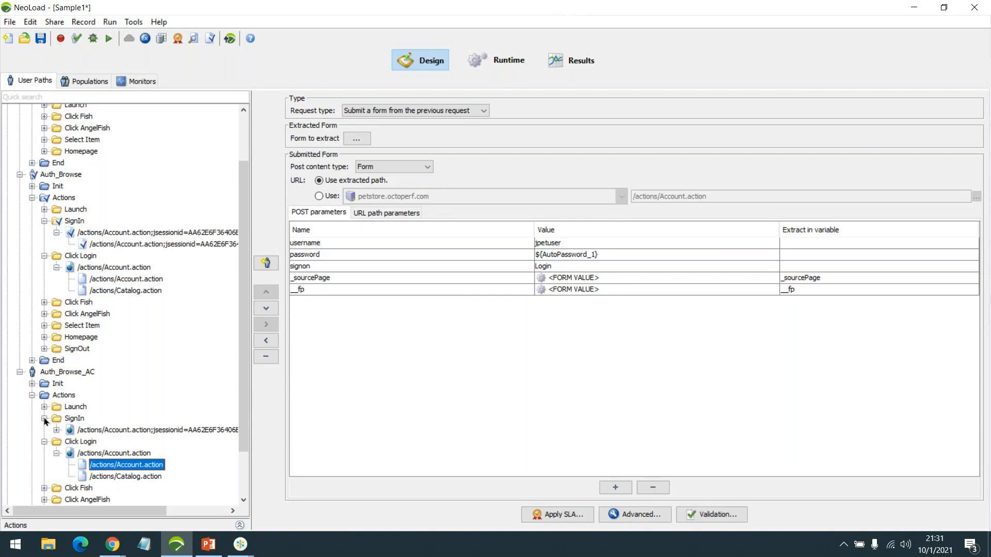
left_click(144, 440)
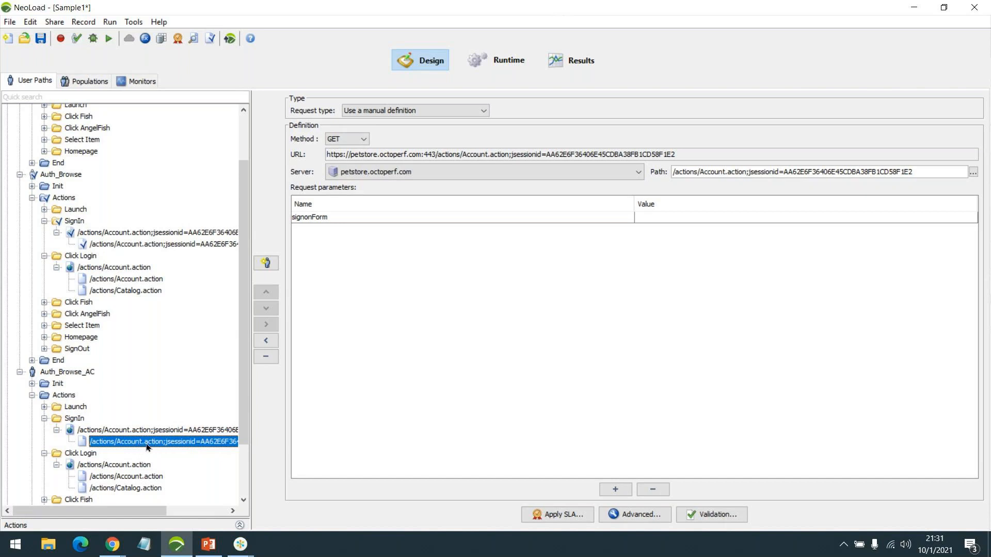
Browse the SignIn request's advanced tabs without changes, then reselect the login form request
left_click(645, 515)
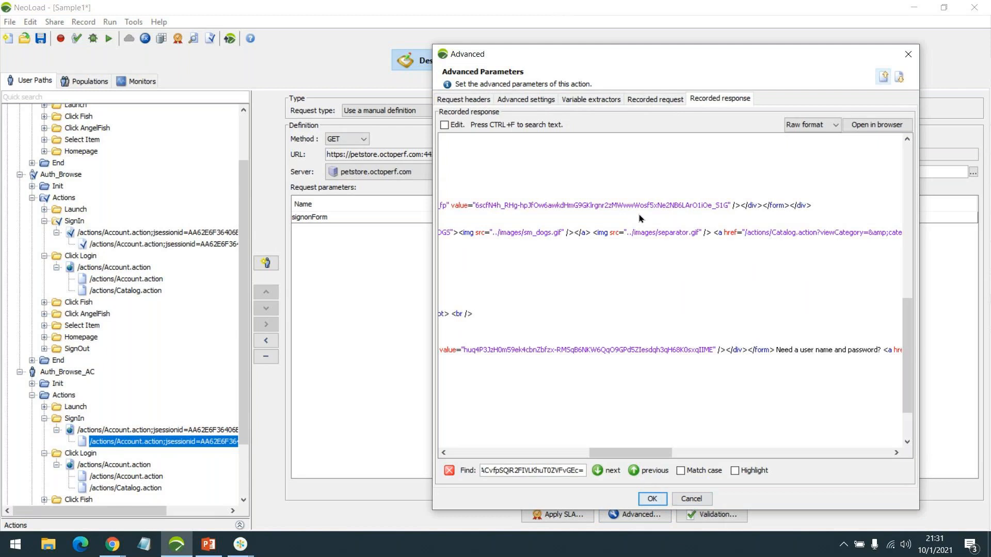
left_click(596, 99)
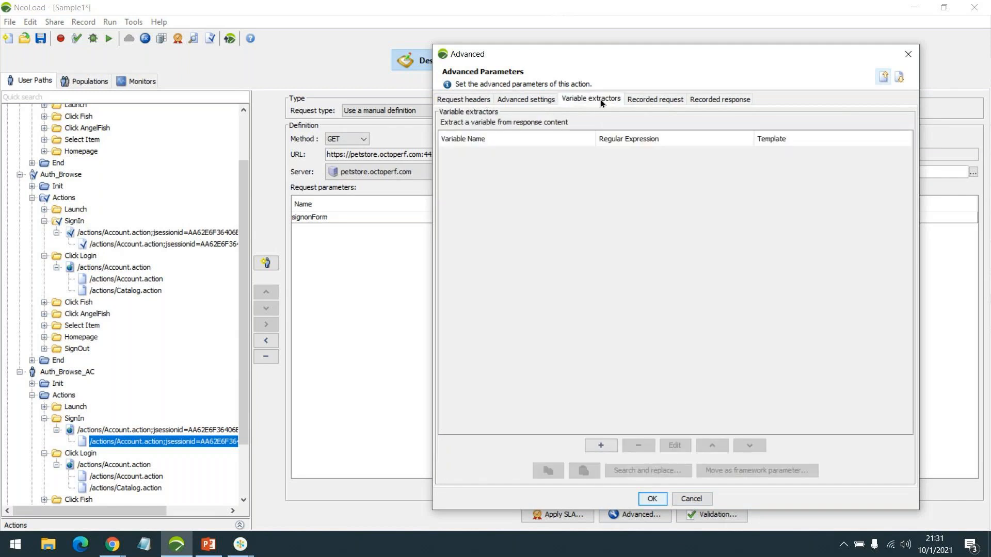
left_click(535, 98)
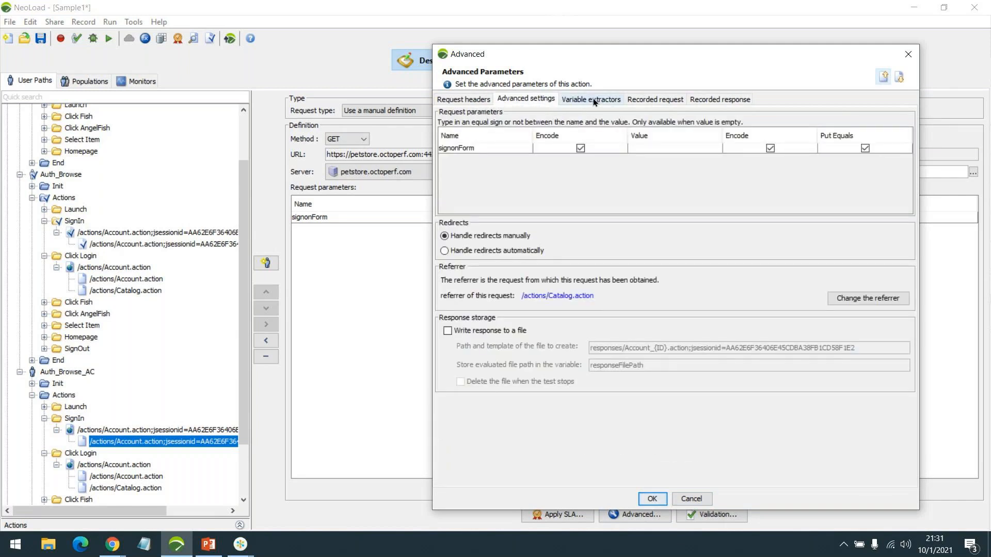
left_click(611, 98)
left_click(654, 98)
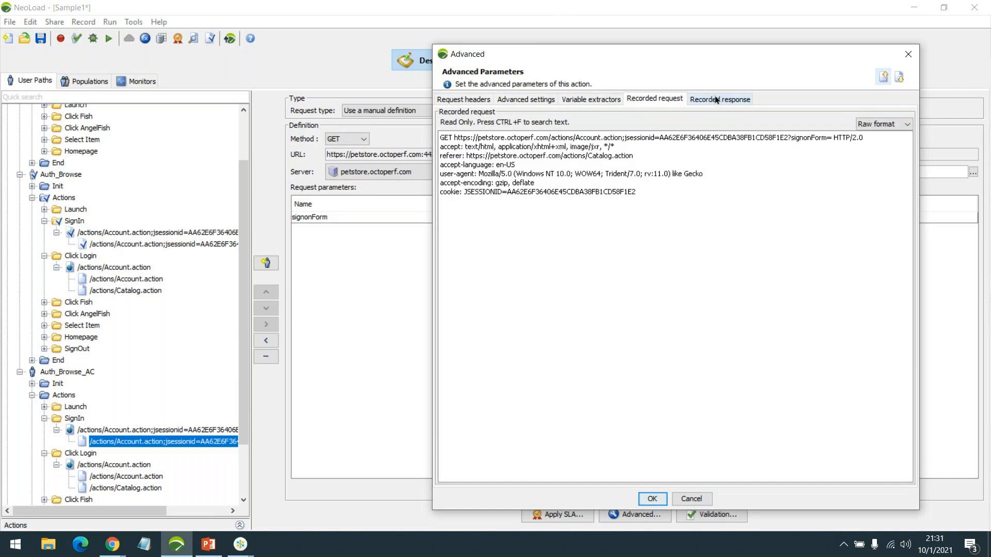
left_click(521, 100)
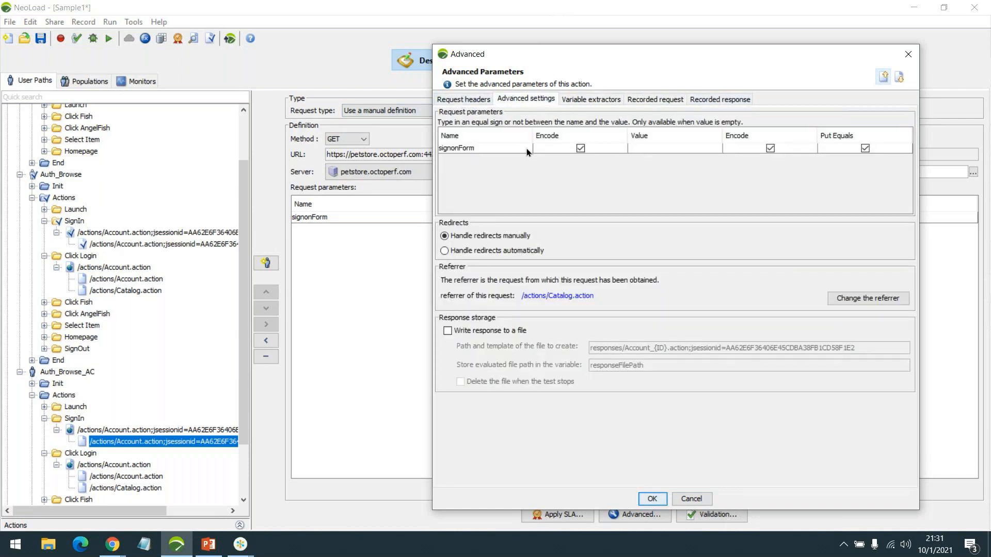
left_click(691, 499)
left_click(125, 476)
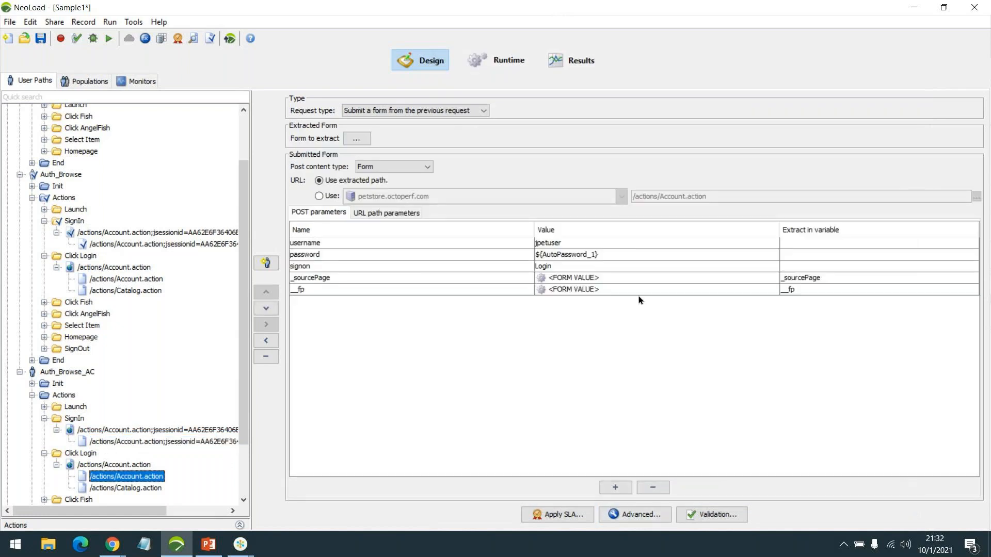
Inspect the _sourcePage parameter's form-value options, closing without changes
double_click(567, 277)
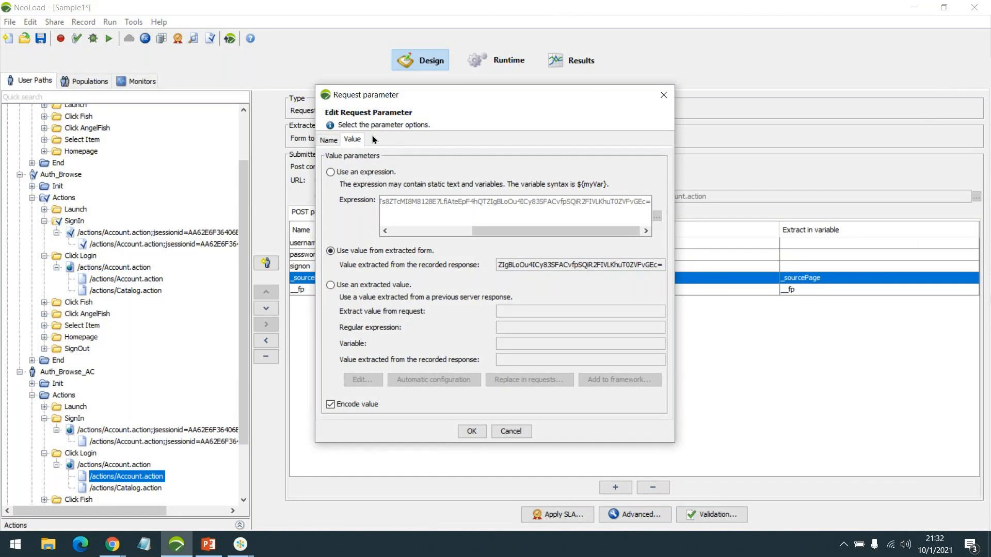
left_click_drag(453, 95, 715, 110)
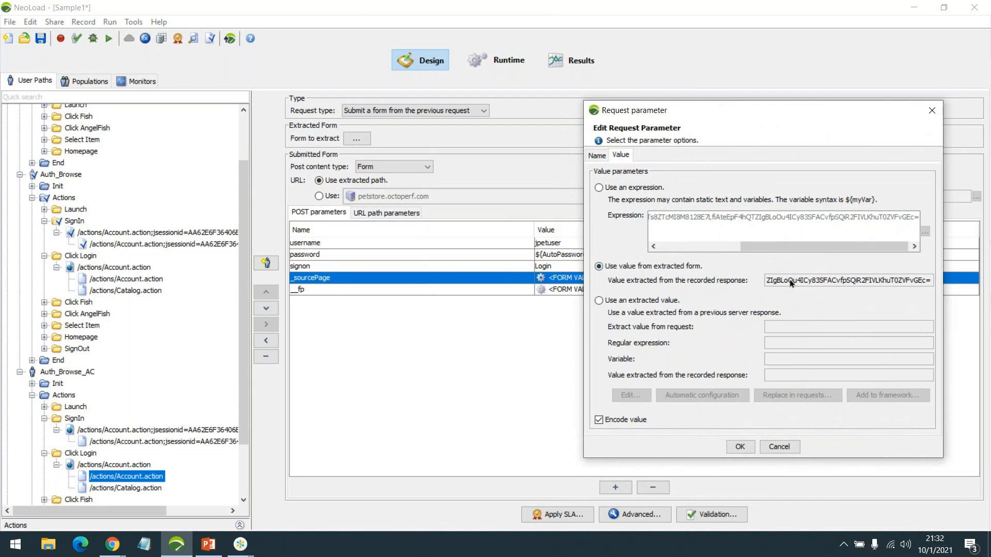
left_click(779, 447)
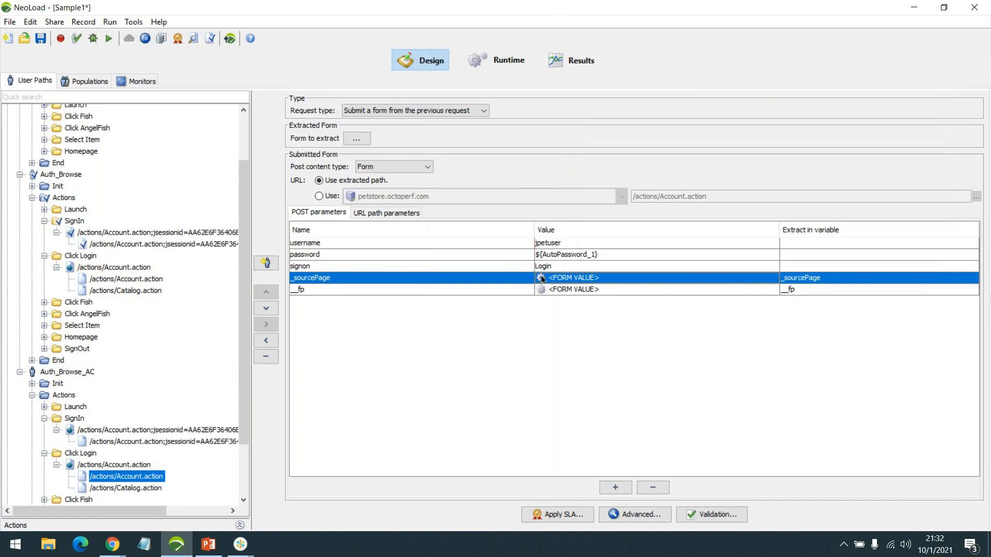
Inspect the __fp parameter's extracted value and its name settings
left_click(567, 291)
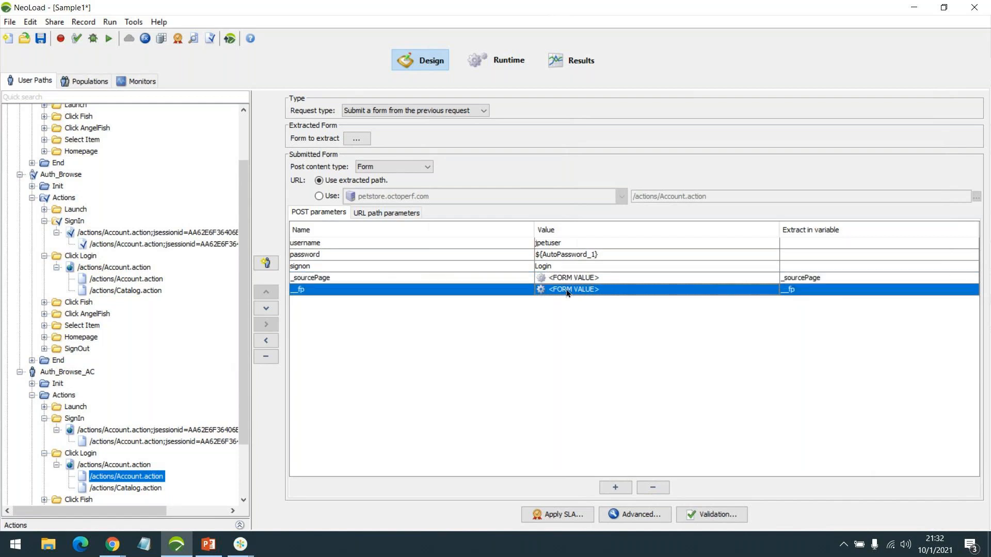
double_click(567, 290)
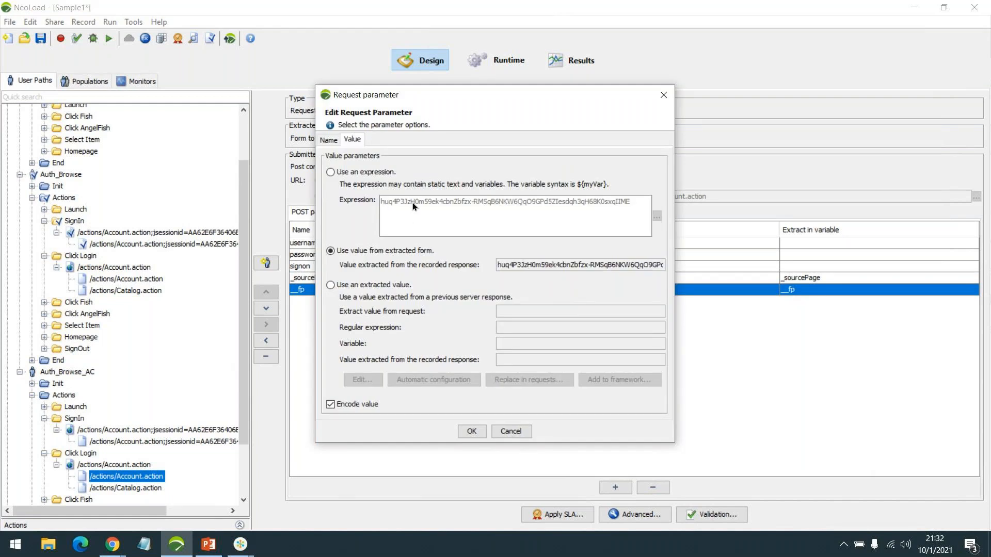
left_click_drag(498, 264, 698, 265)
left_click(599, 265)
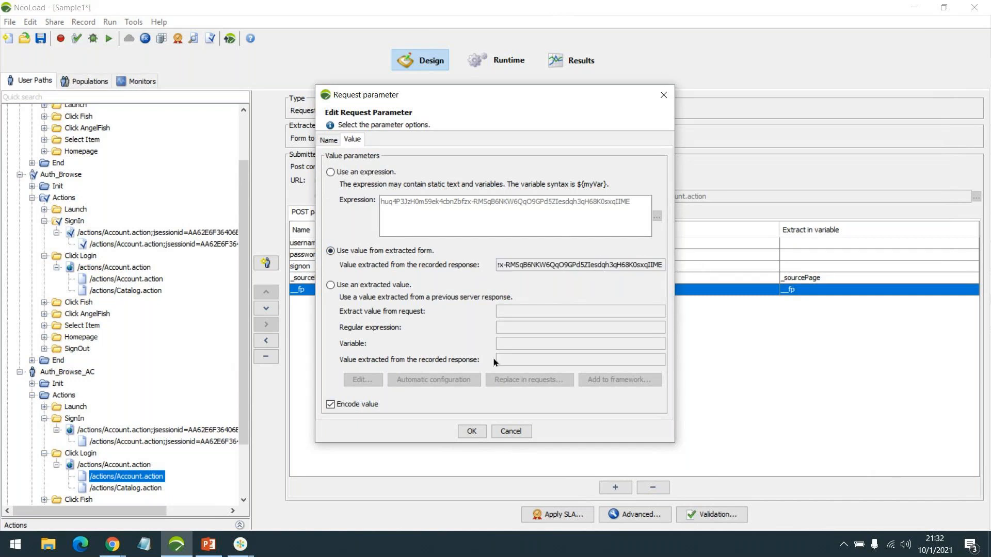
left_click(328, 140)
left_click(343, 139)
left_click(328, 140)
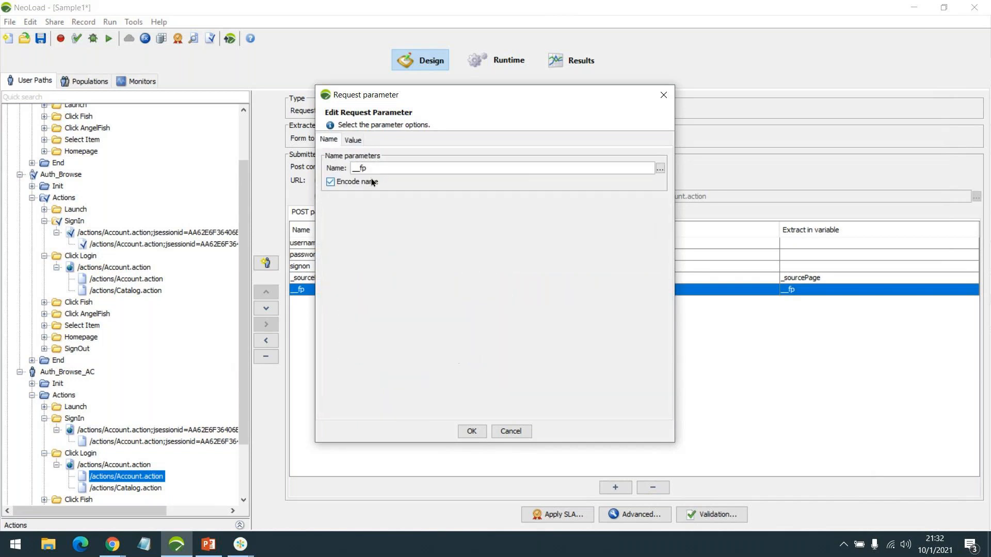
left_click(353, 141)
Cancel the parameter window, show Auth_Browse's SignIn GET request, and collapse Click Login
left_click(506, 434)
left_click(507, 435)
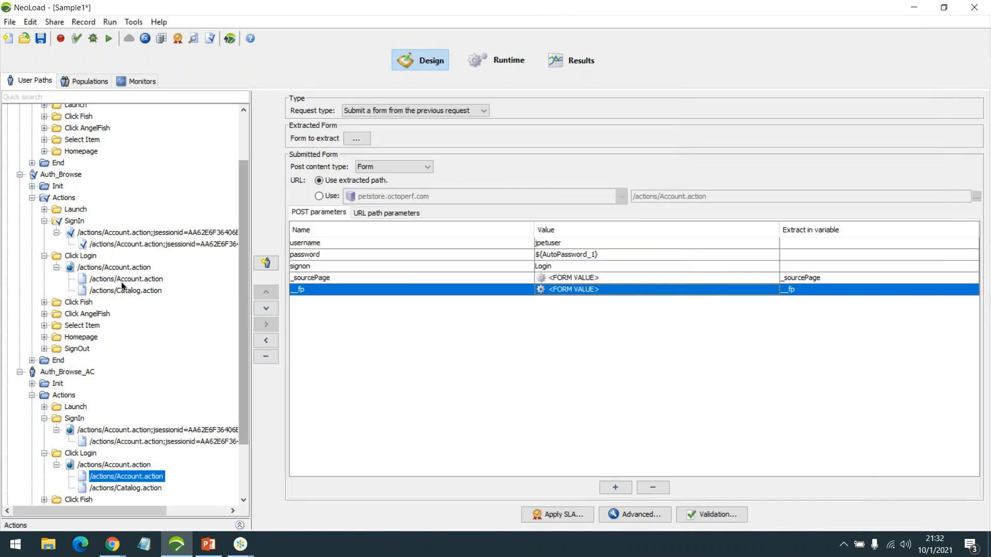
left_click(120, 243)
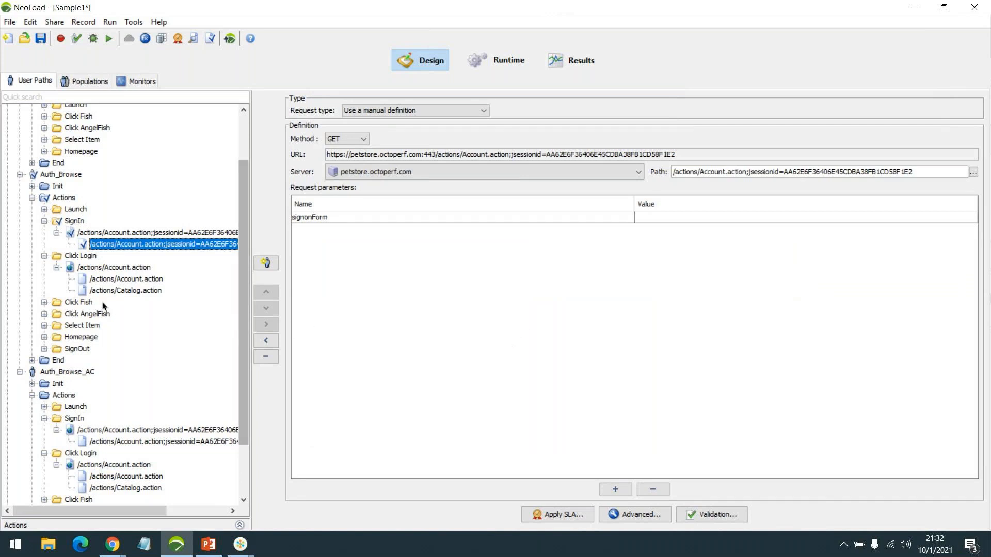
left_click(56, 268)
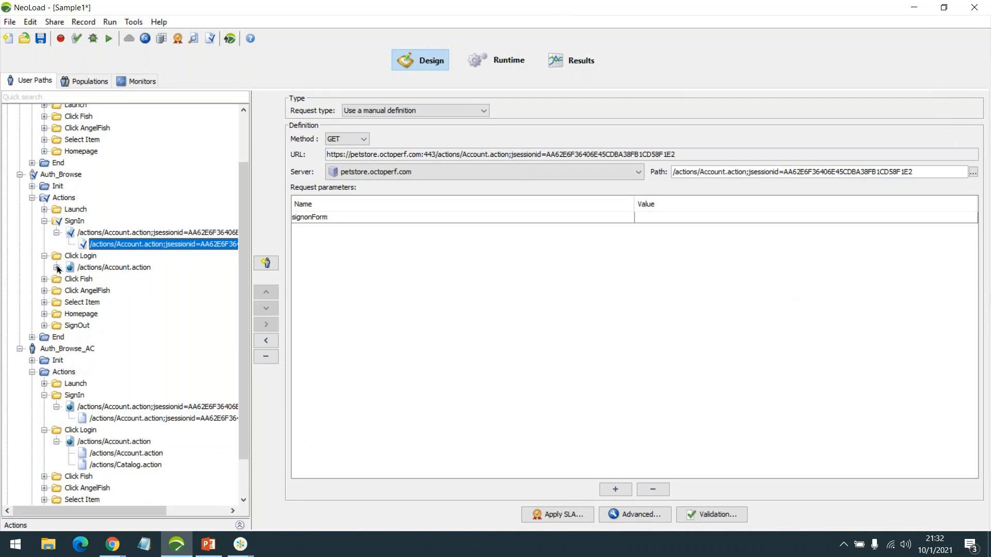
Collapse the Auth_Browse SignIn request, save the project, and reopen Demo1 from recent projects
left_click(57, 233)
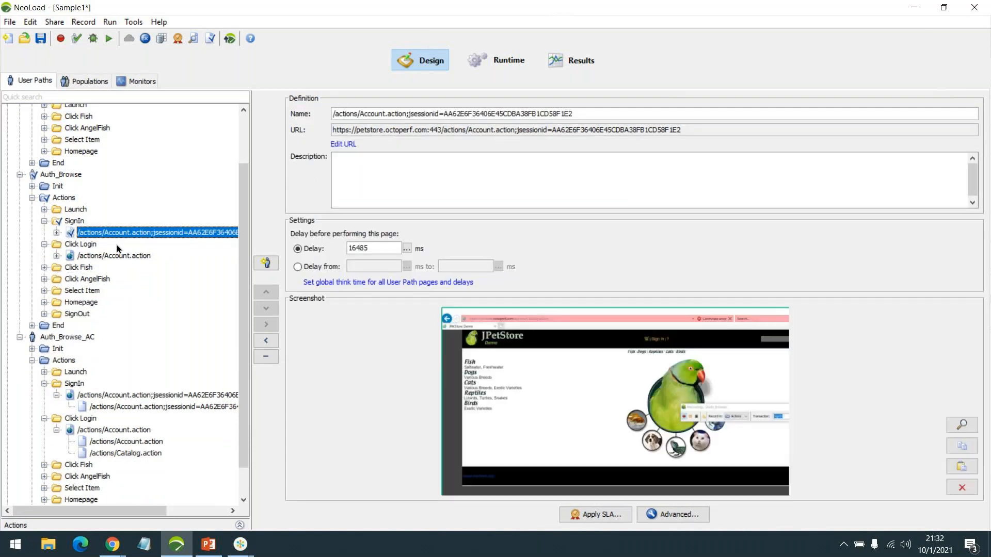
key("ctrl+s")
left_click(11, 22)
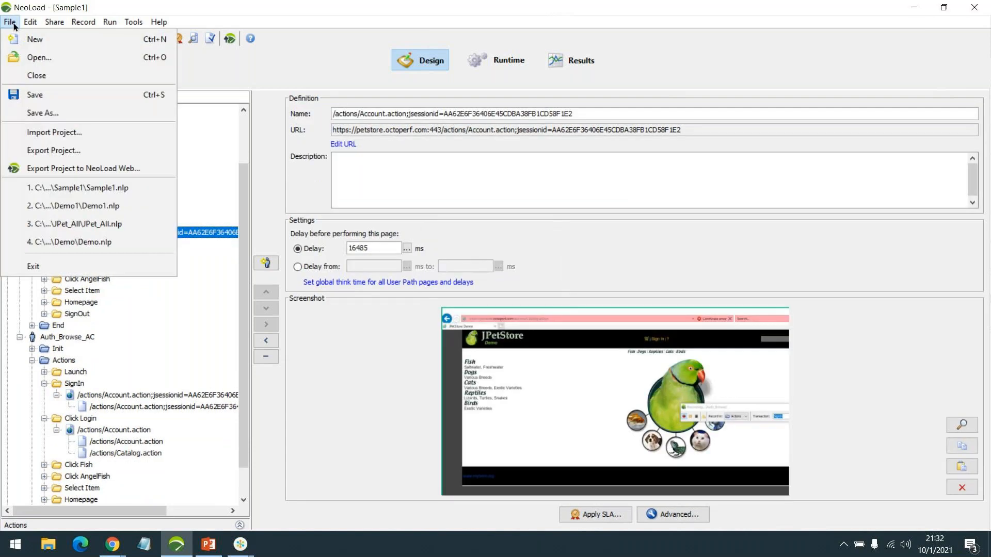
left_click(100, 204)
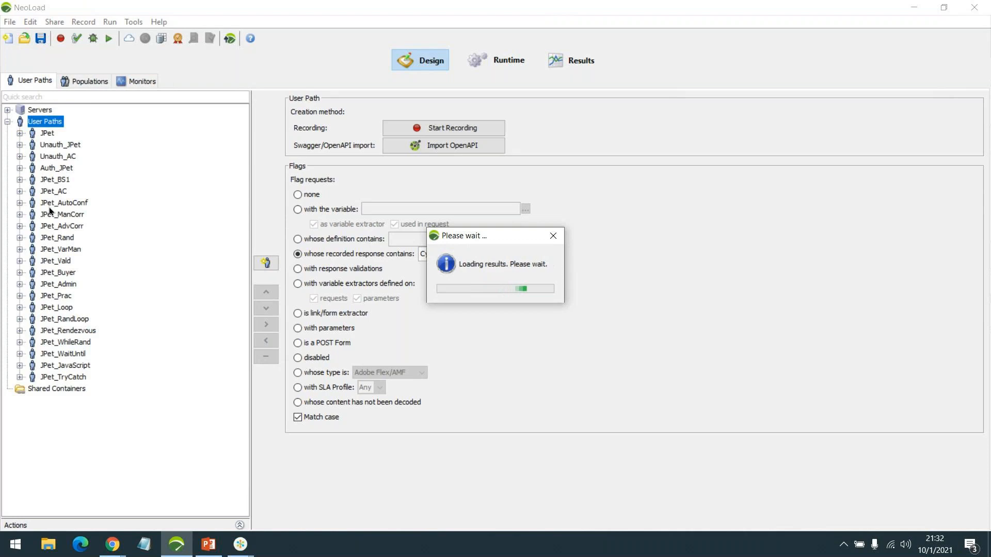
Expand JPet_ManCorr's Actions, Click Login and SignIn steps to reveal their child requests
left_click(20, 214)
left_click(34, 237)
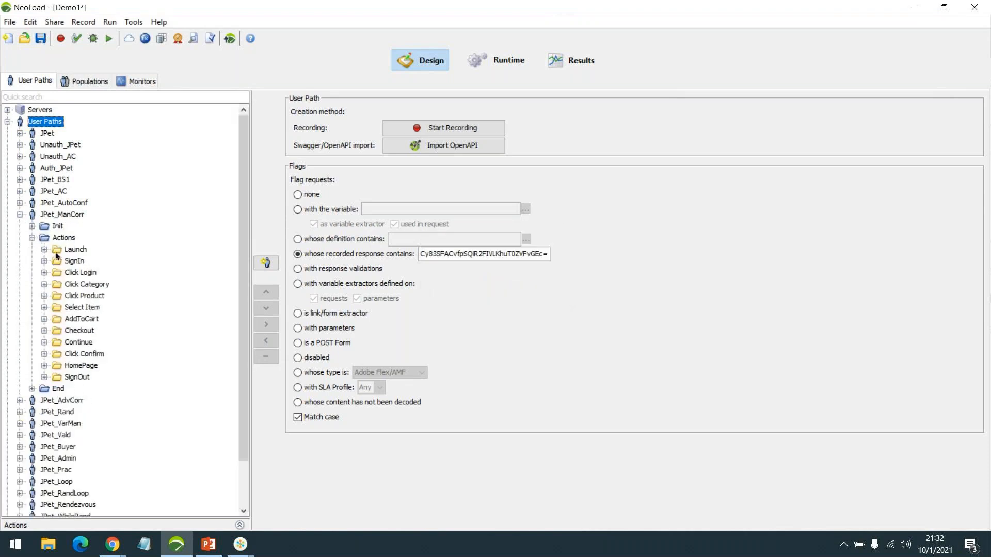
left_click(44, 273)
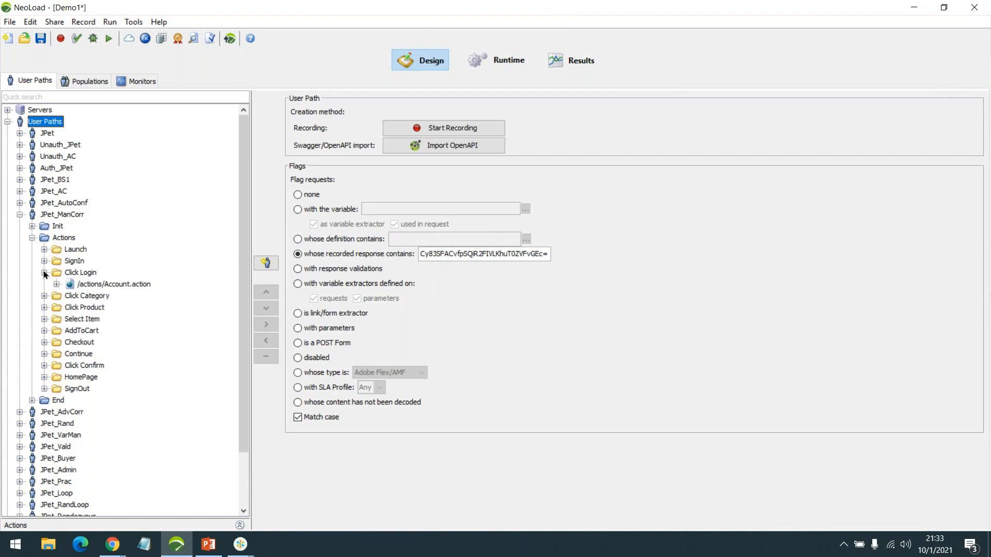
left_click(56, 284)
left_click(44, 261)
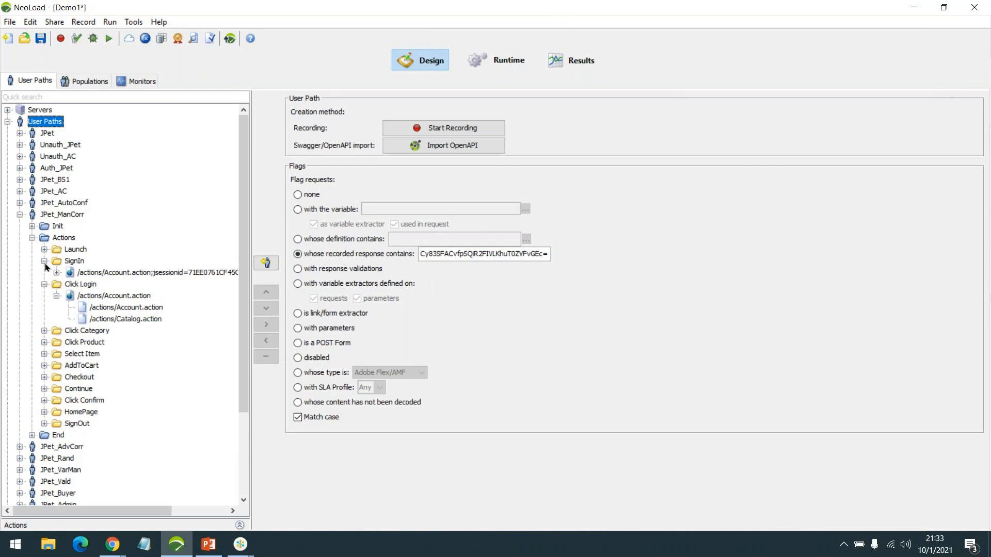
left_click(57, 273)
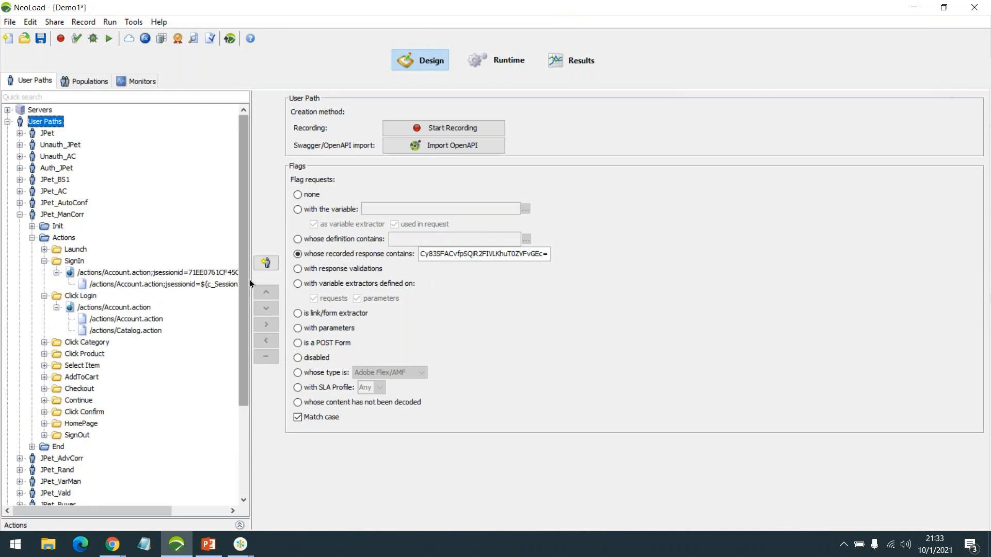
left_click_drag(250, 279, 333, 279)
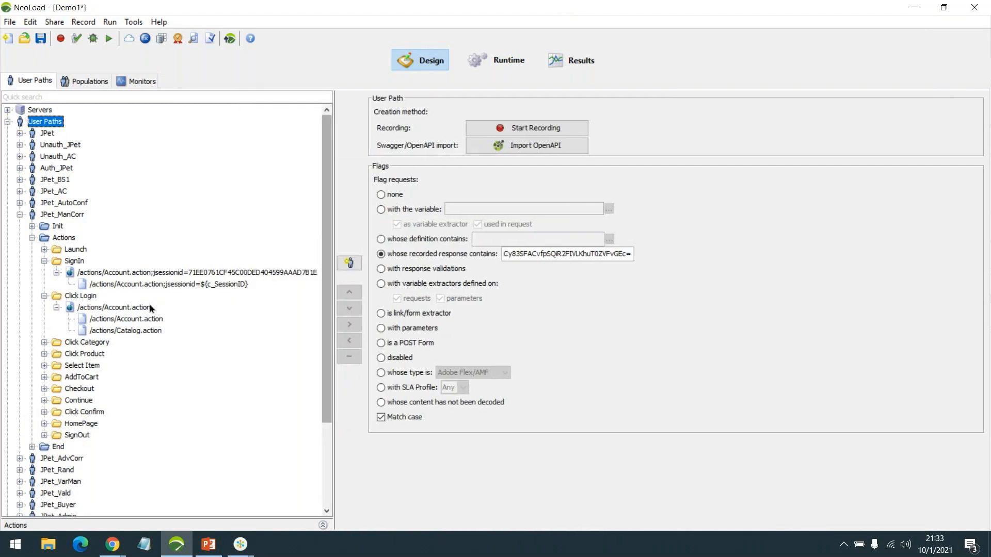
Inspect the login form request's _sourcePage and __fp parameters, then show the SignIn child request
left_click(145, 319)
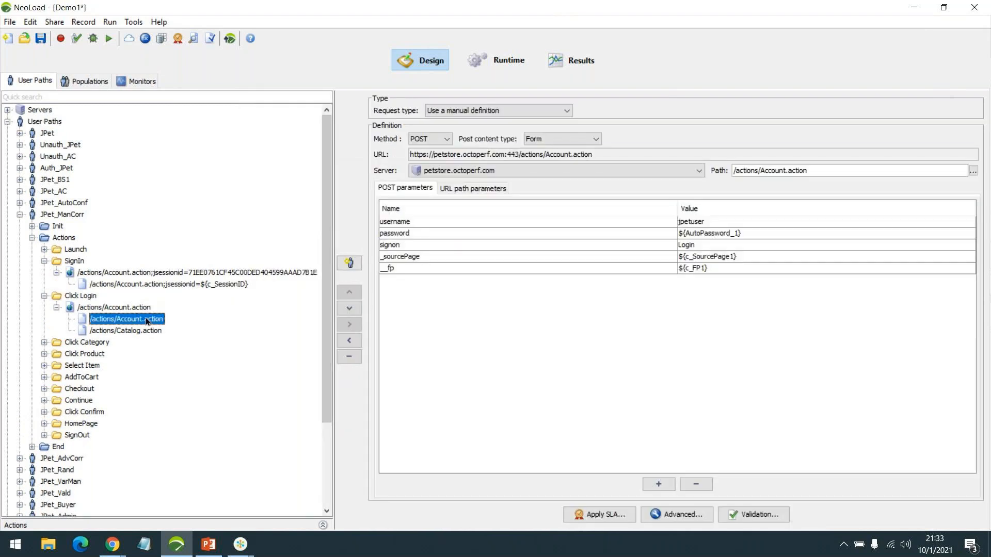
left_click(709, 258)
left_click(705, 270)
left_click(710, 258)
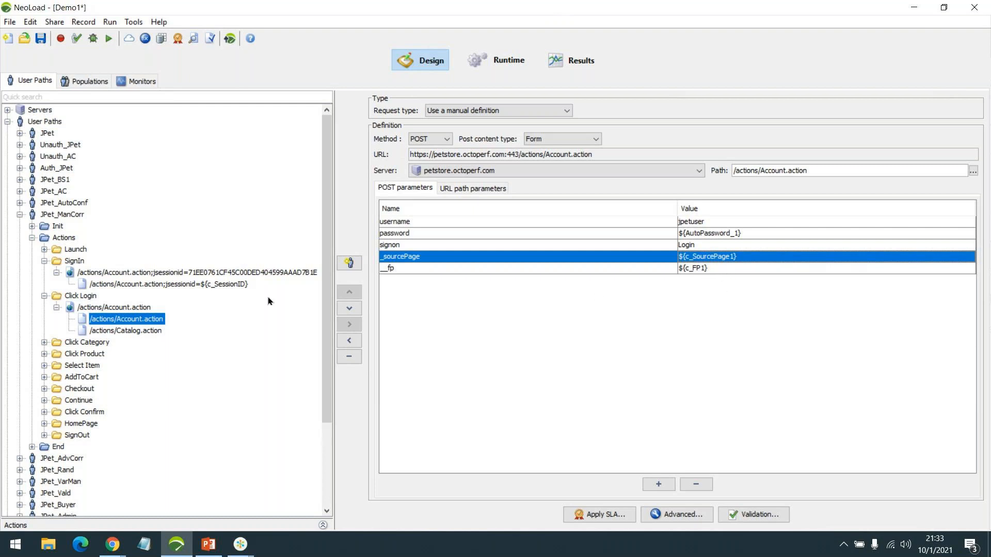
left_click(231, 285)
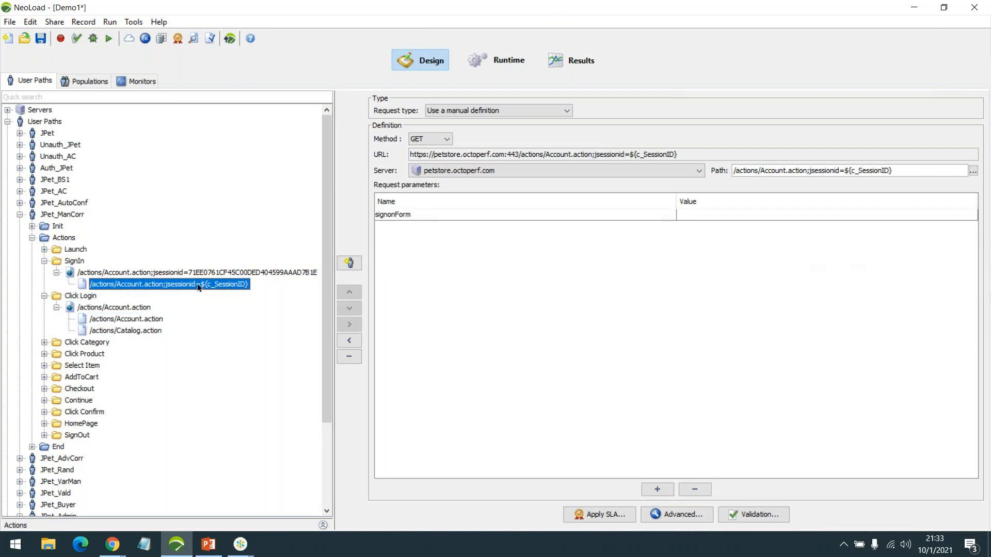
left_click(684, 514)
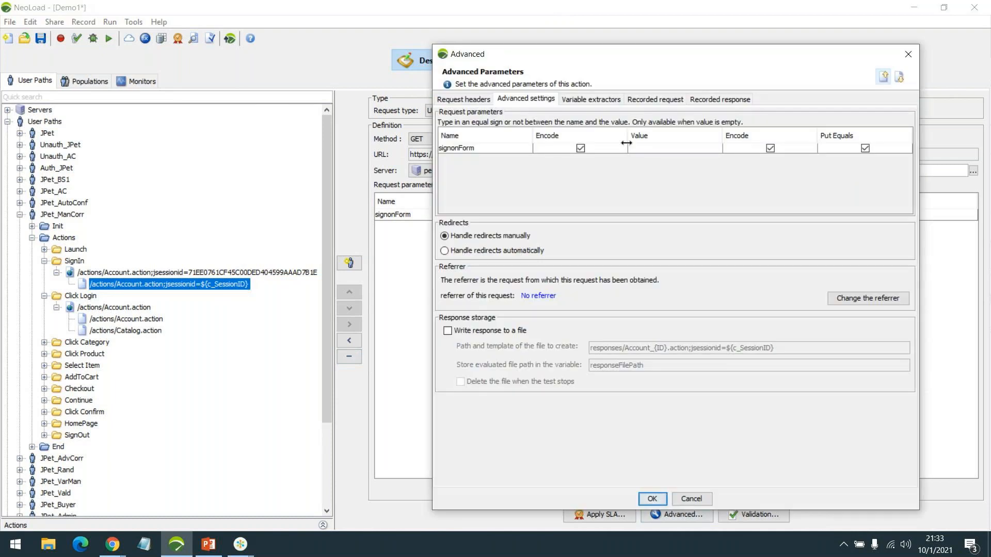
left_click(602, 99)
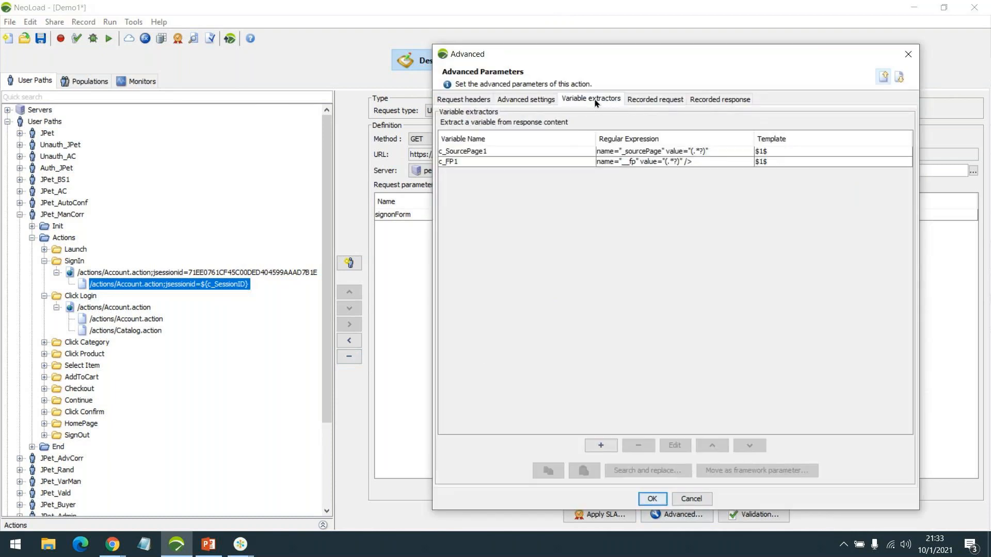
left_click(599, 444)
left_click(693, 498)
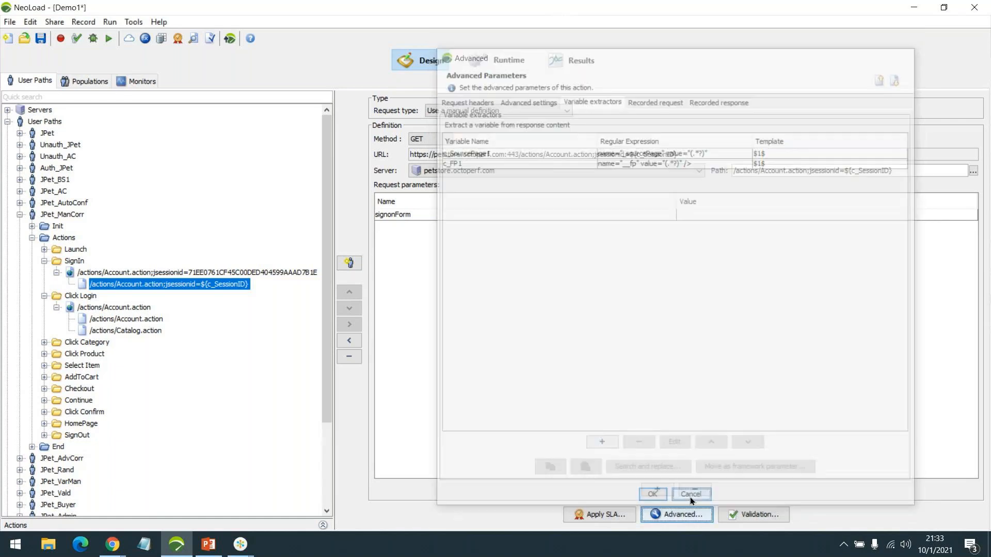
Collapse the JPet_ManCorr user path tree down to its top node
left_click(45, 296)
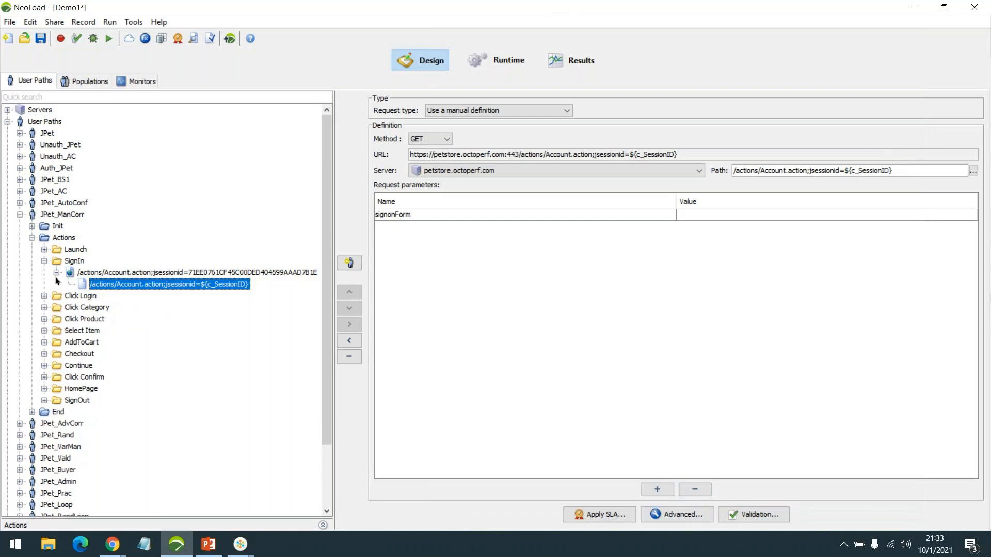
left_click(56, 273)
left_click(45, 260)
left_click(33, 237)
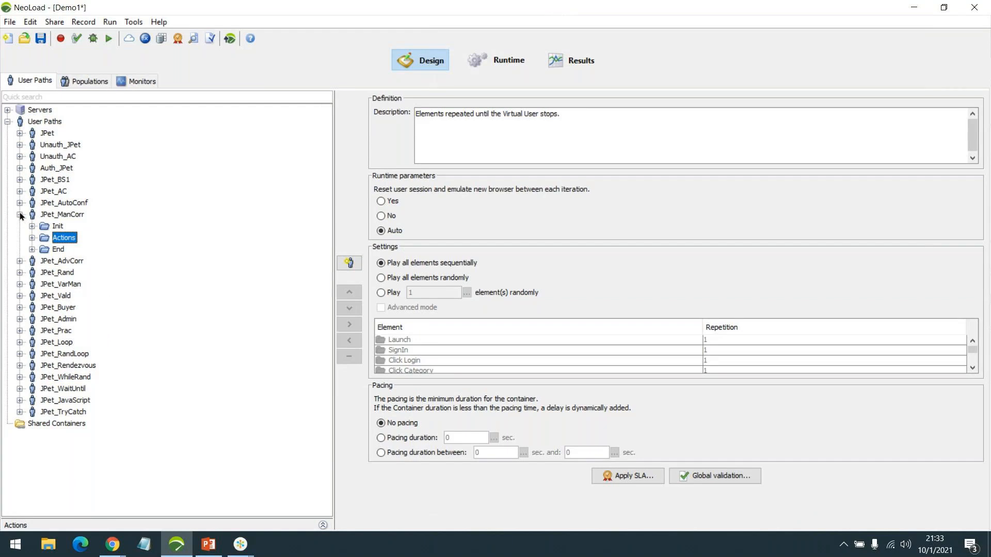
left_click(20, 215)
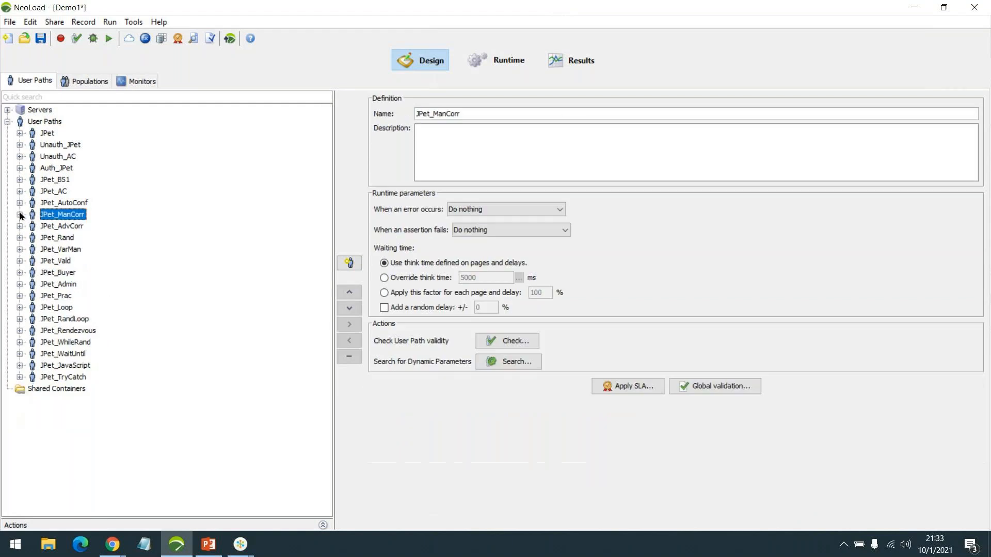
Switch to Runtime, then open the recent Sample1.nlp project, answering the save prompt
left_click(500, 60)
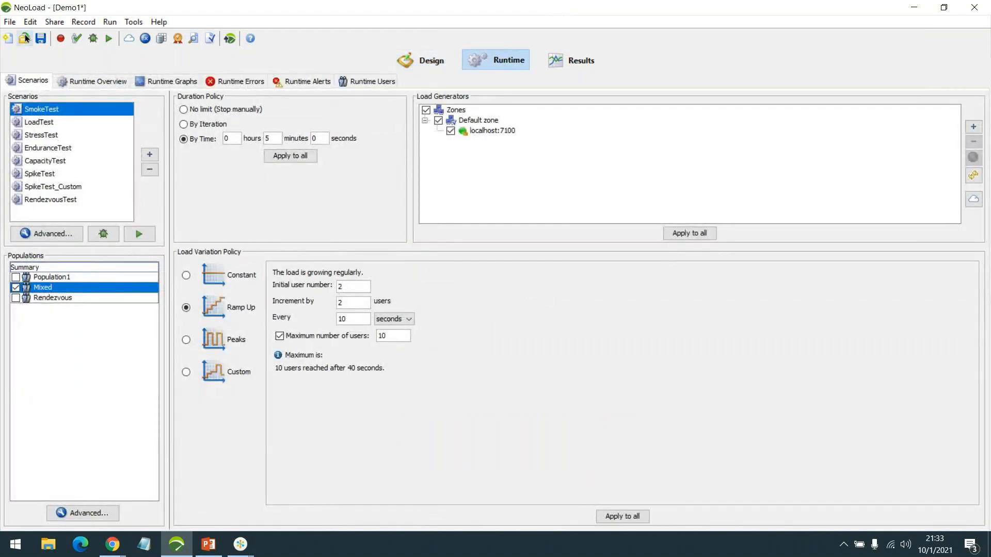
left_click(10, 22)
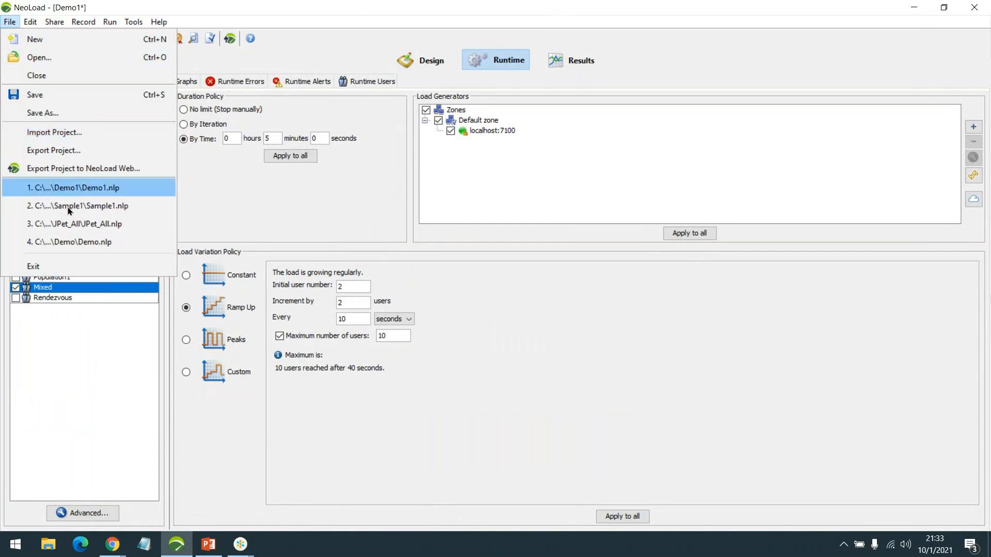
left_click(98, 206)
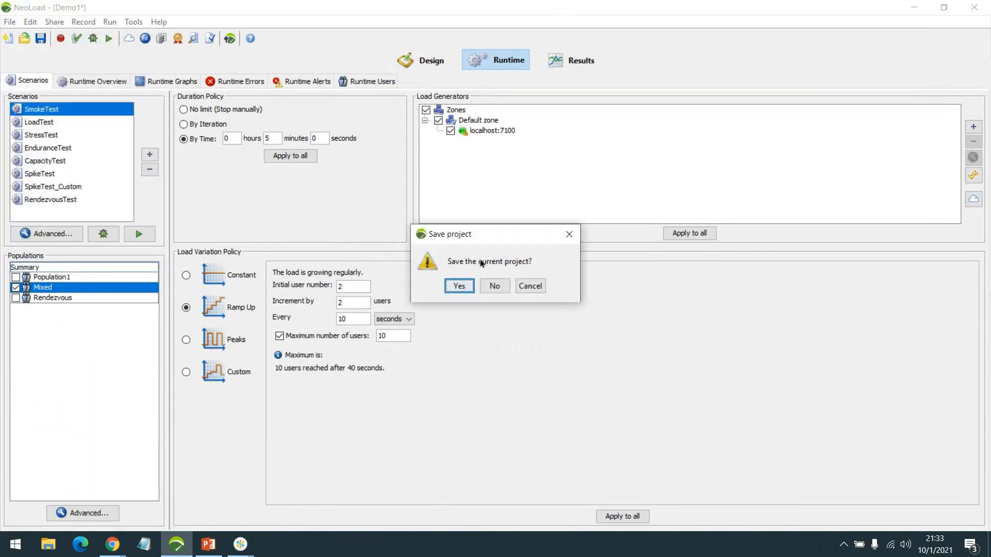
left_click(494, 286)
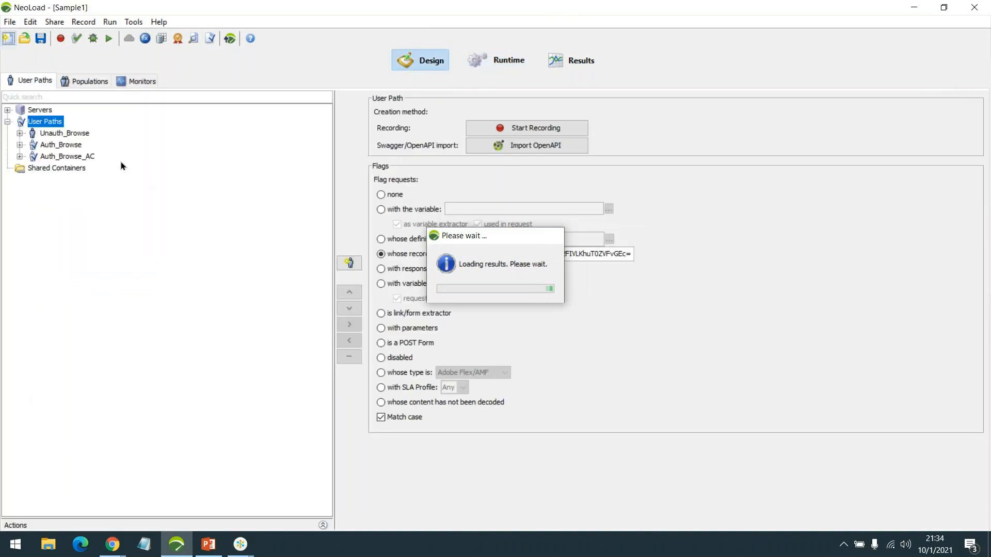
Expand Auth_Browse_AC's SignIn and Click Login steps and view the login form's POST parameters
left_click(20, 156)
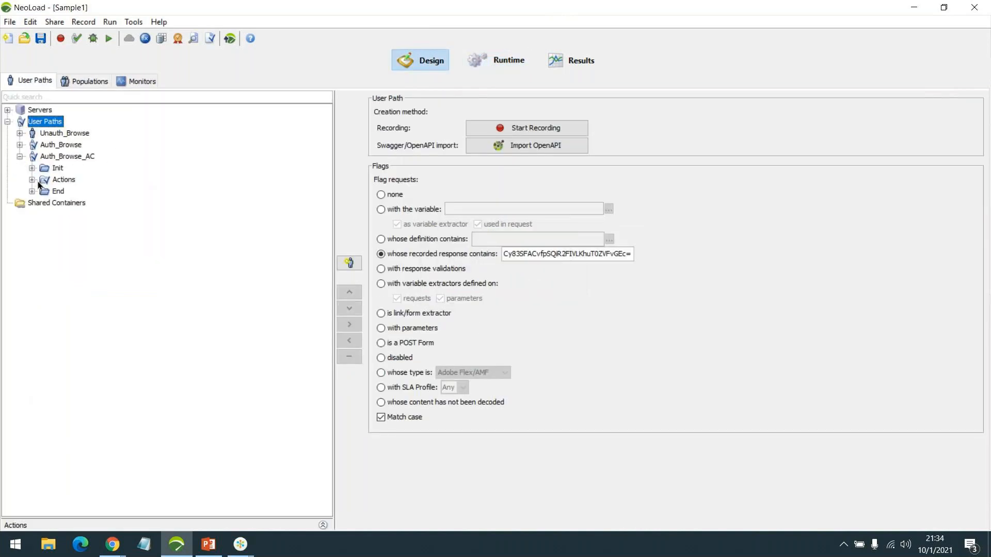
left_click(32, 179)
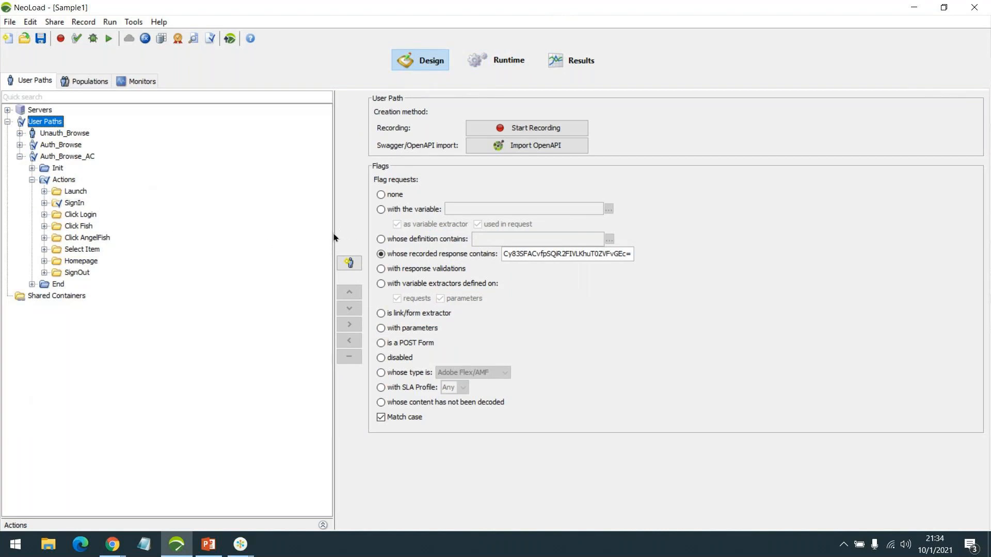
left_click_drag(333, 233, 192, 237)
left_click(45, 203)
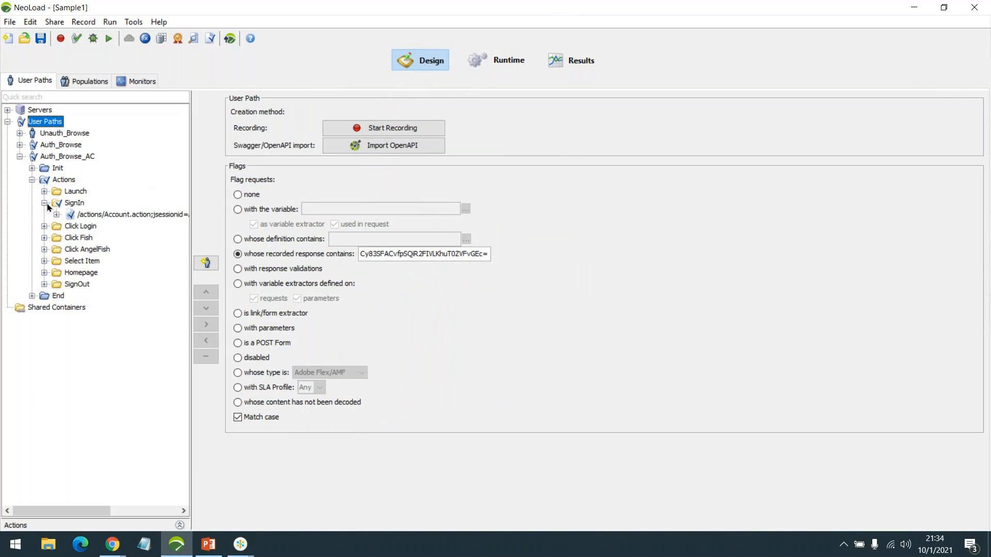
left_click(57, 214)
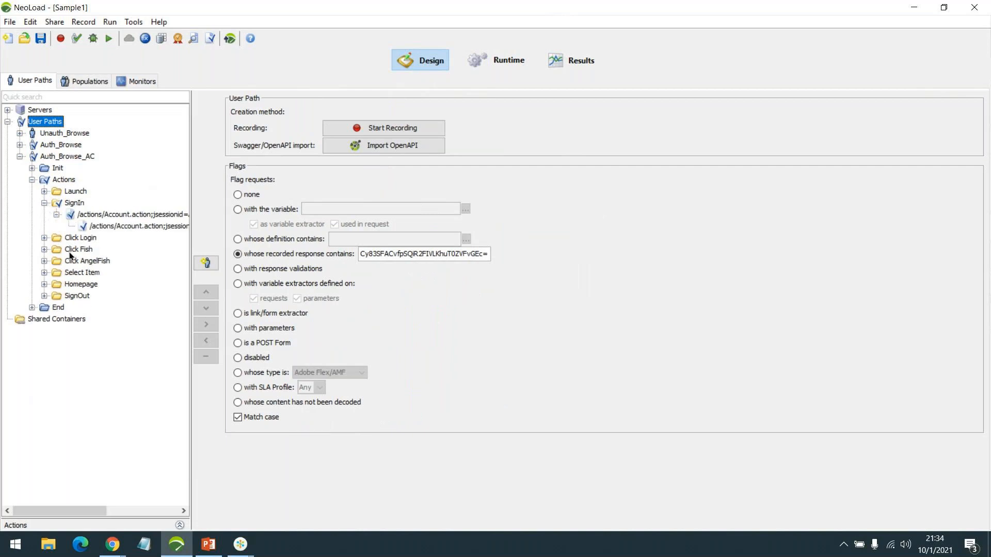
left_click(44, 237)
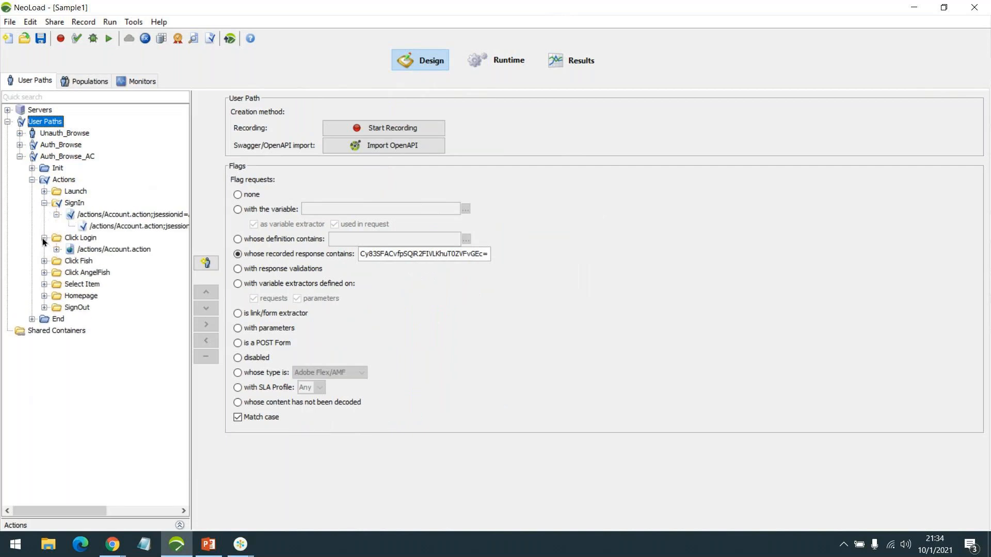
left_click(56, 250)
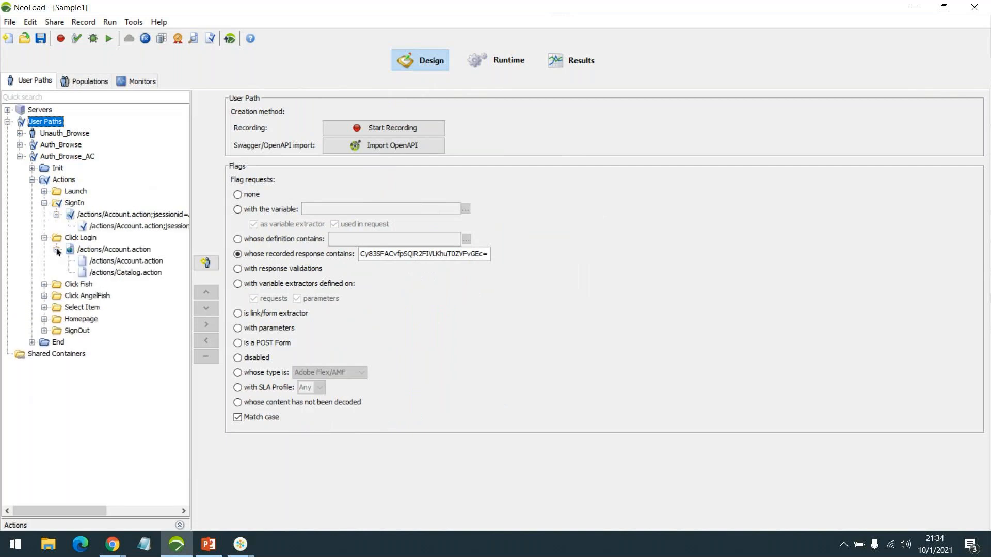
left_click(121, 260)
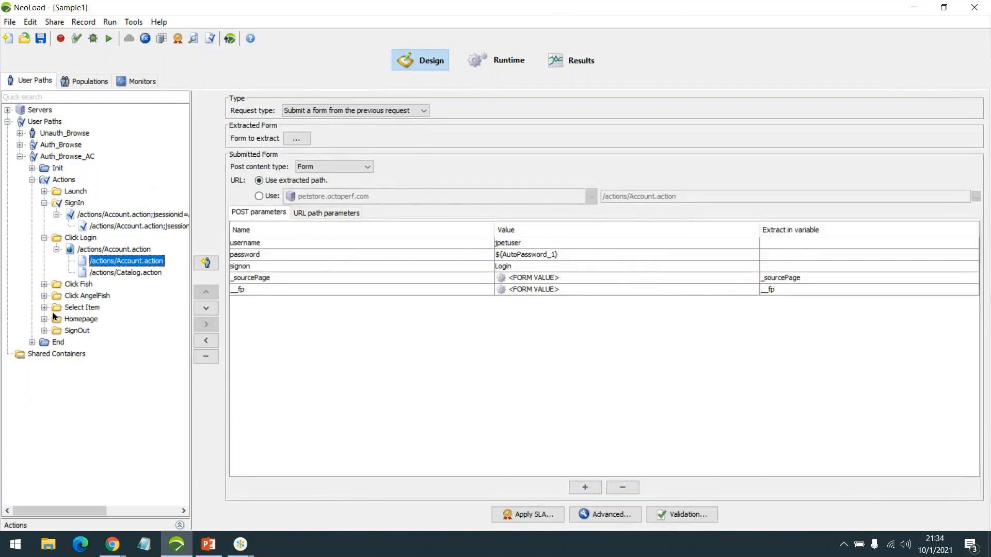
Collapse Auth_Browse_AC and show Auth_Browse's Click Login POST request parameters
left_click(20, 156)
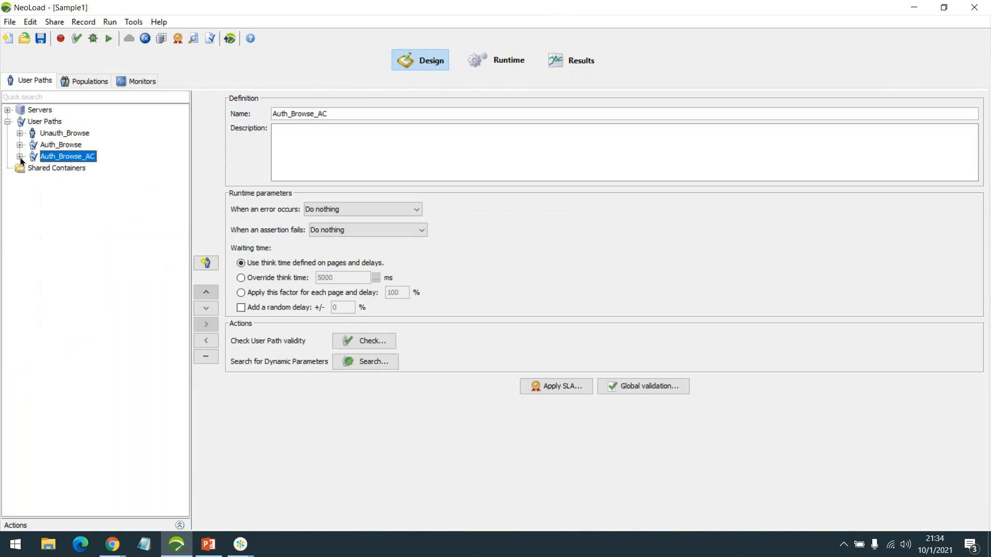
left_click(20, 145)
left_click(32, 168)
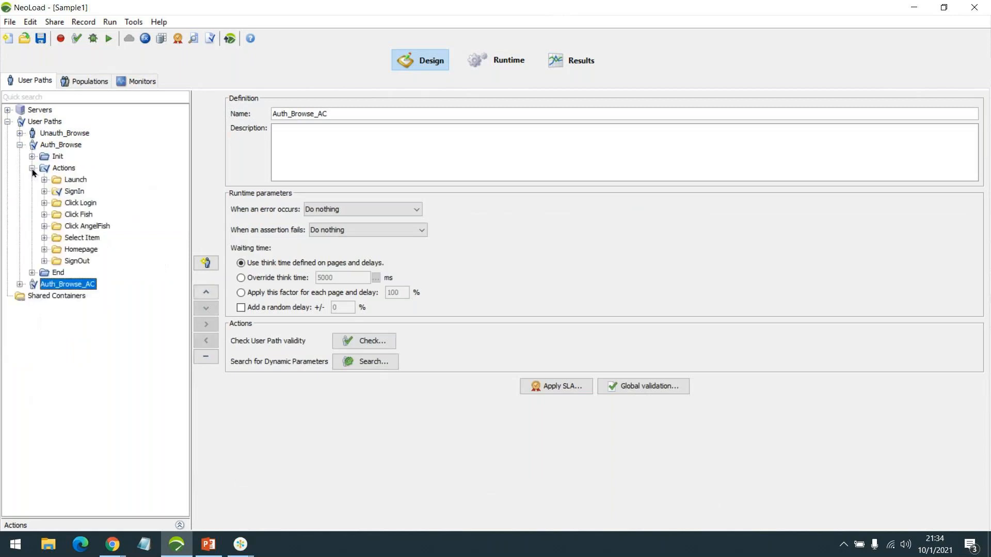
left_click(45, 192)
left_click(45, 215)
left_click(56, 226)
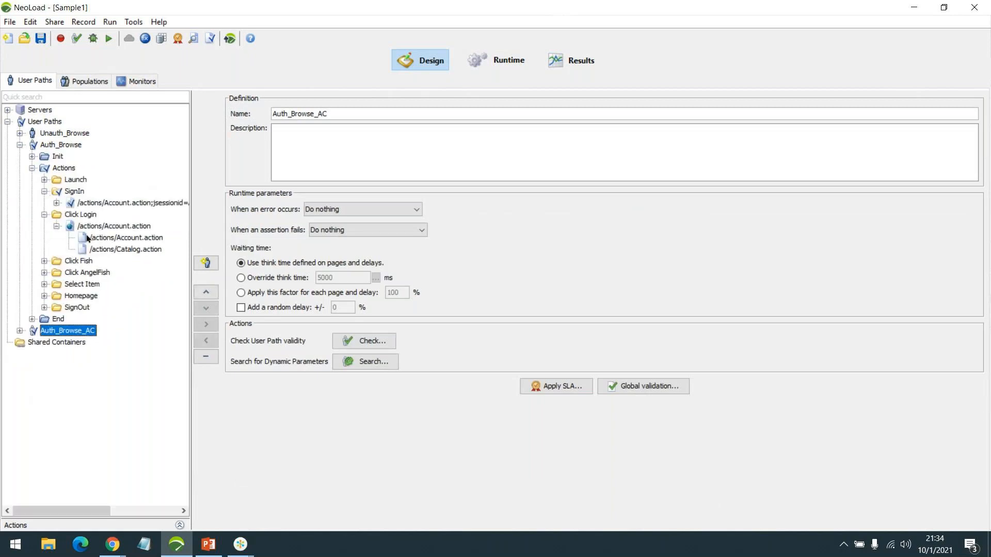
left_click(116, 237)
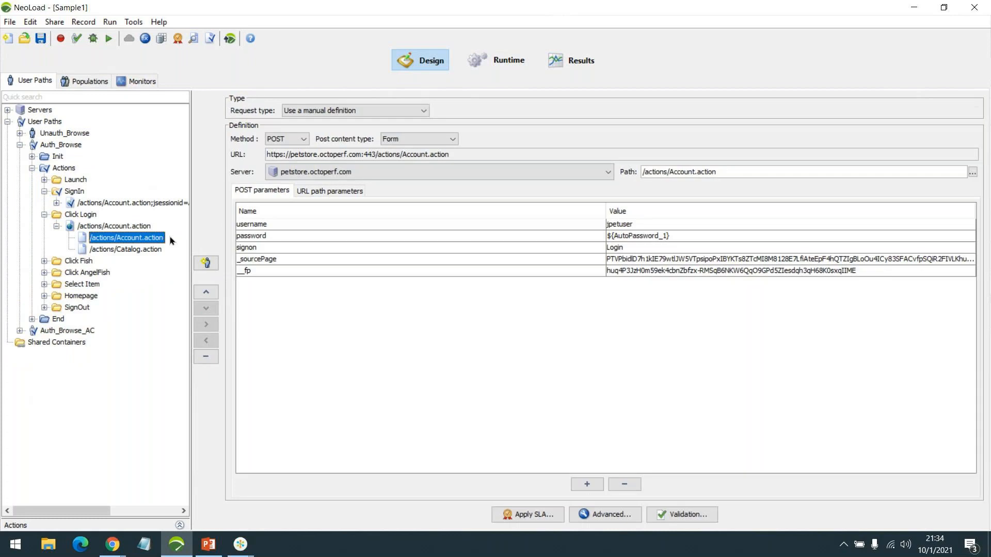
Inspect the hard-coded _sourcePage value without changes, then expand the SignIn jsessionid request
left_click(759, 258)
double_click(760, 258)
triple_click(568, 227)
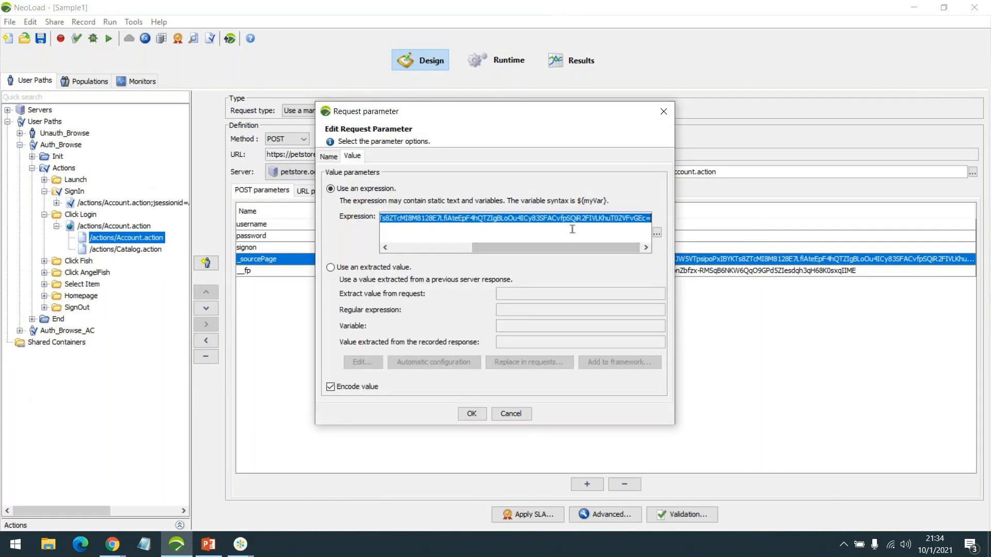
left_click(506, 414)
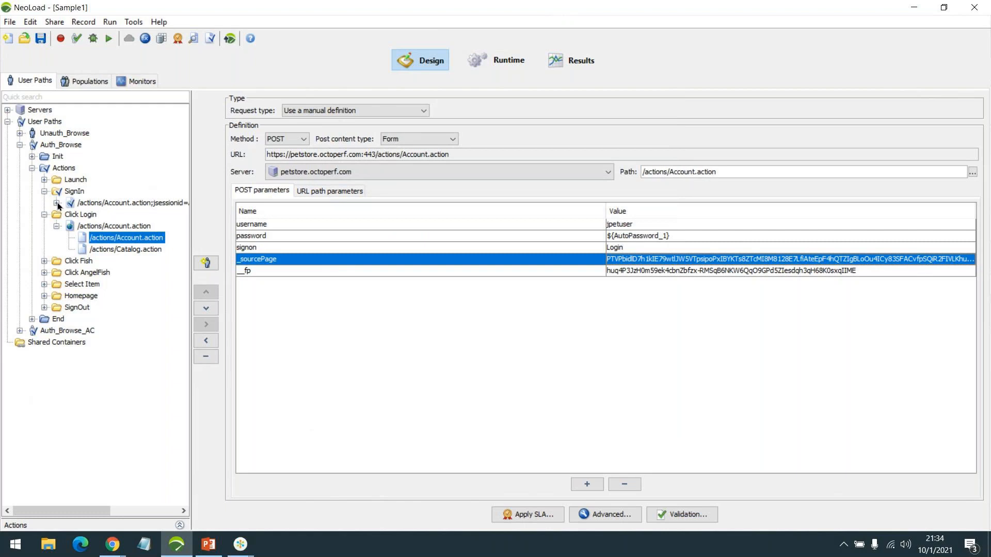
left_click(57, 203)
Add a variable extractor named c_SourcePage to the SignIn child request
left_click(125, 215)
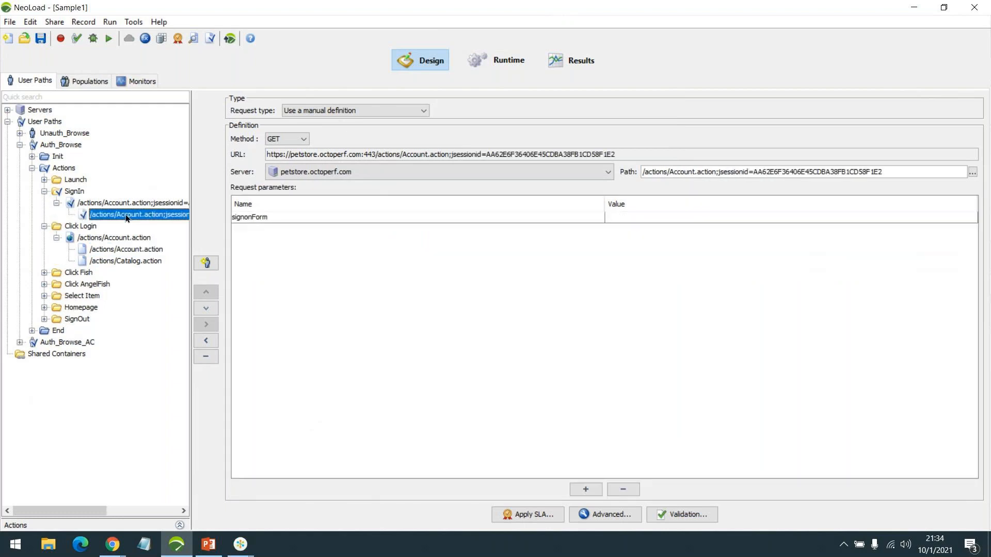
left_click(623, 518)
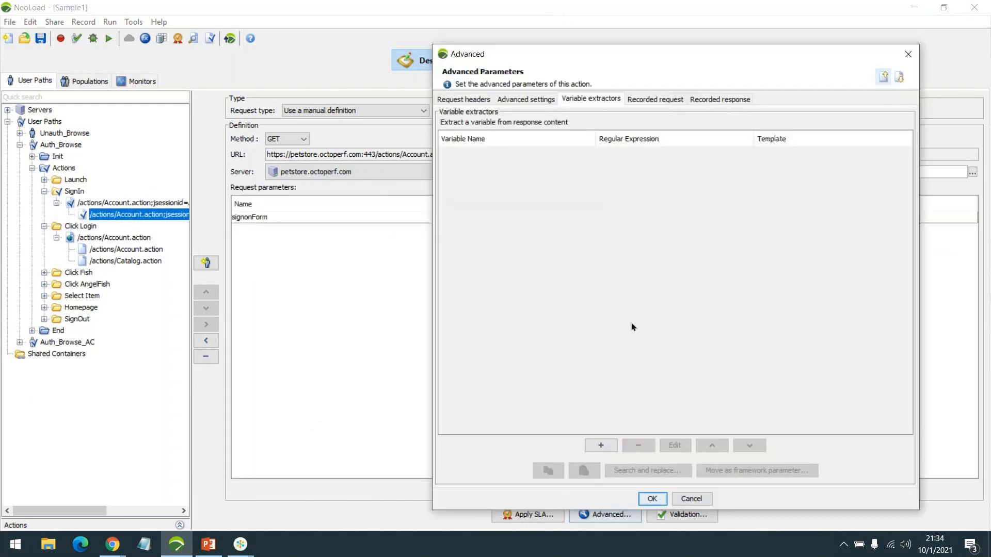
left_click(600, 445)
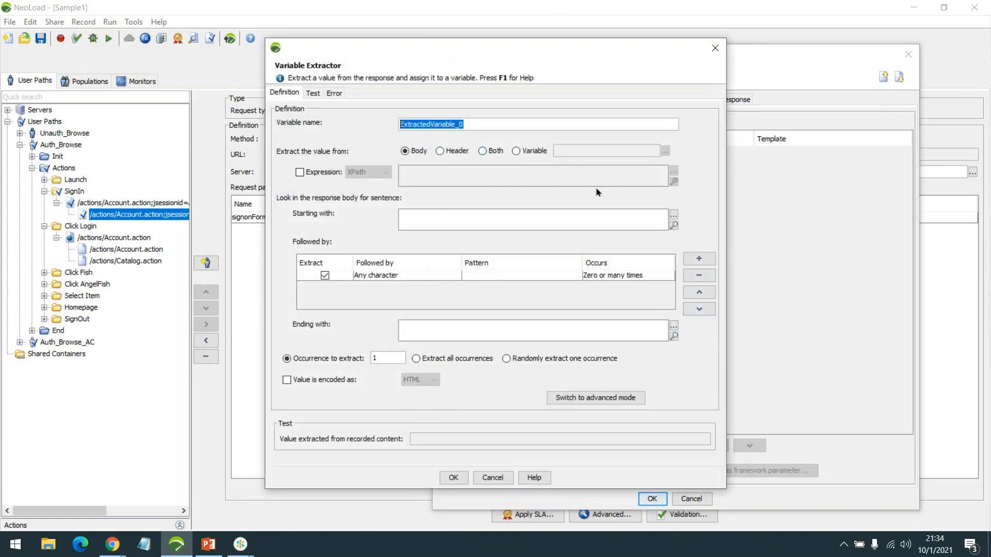
type("c_")
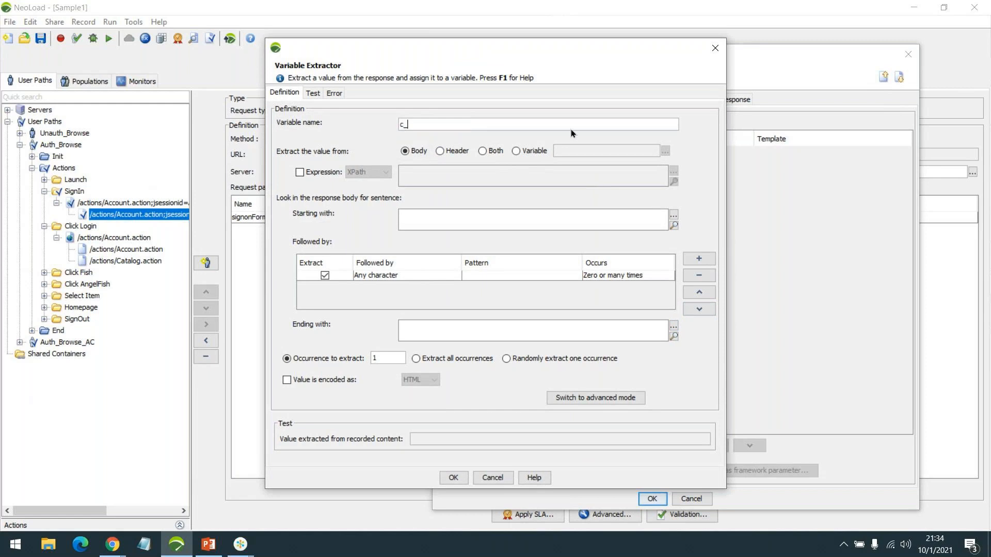
left_click_drag(494, 47, 558, 50)
type("SourcePage")
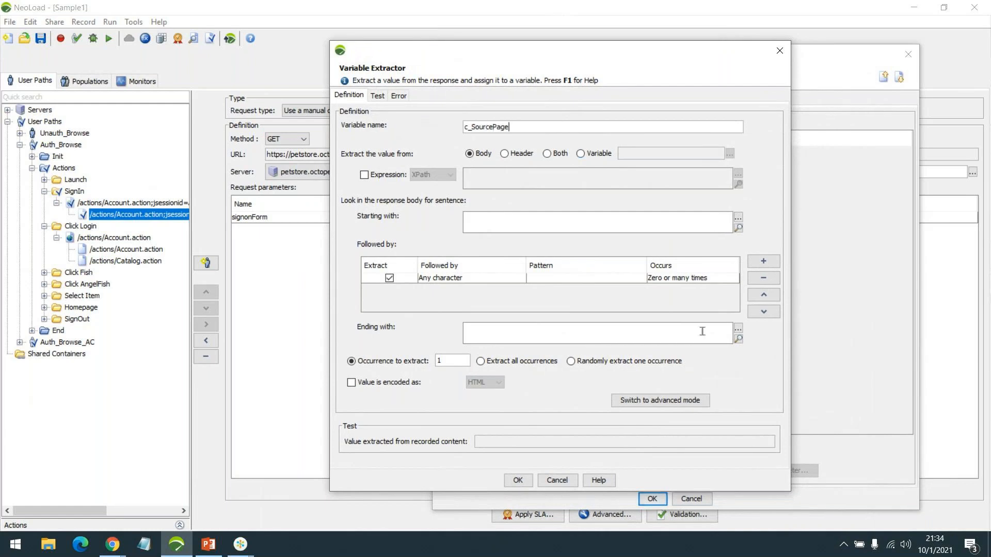
Set the starting boundary to name="_sourcePage" value=" picked from the recorded response
left_click(601, 225)
left_click(736, 230)
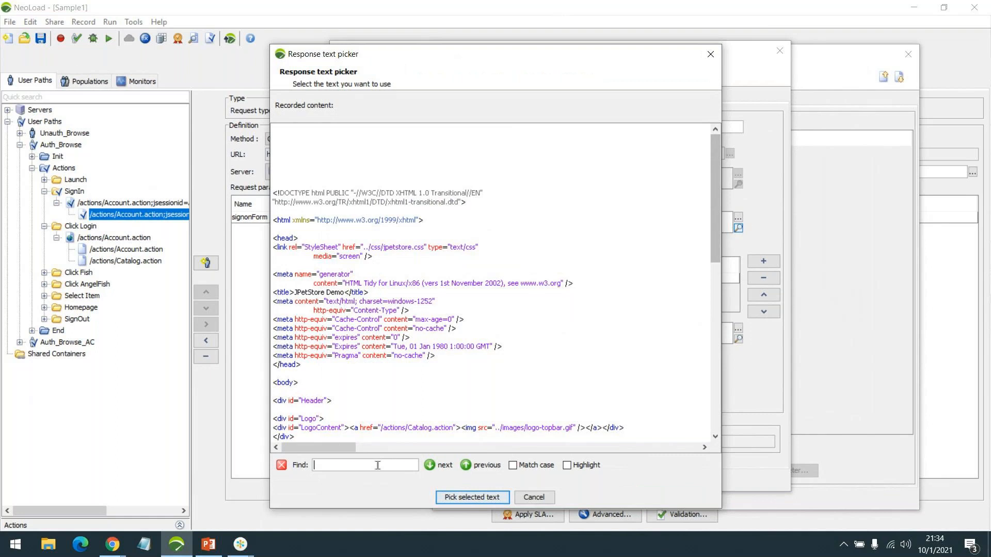
key("ctrl+v")
left_click_drag(372, 448, 348, 448)
left_click_drag(435, 434, 346, 433)
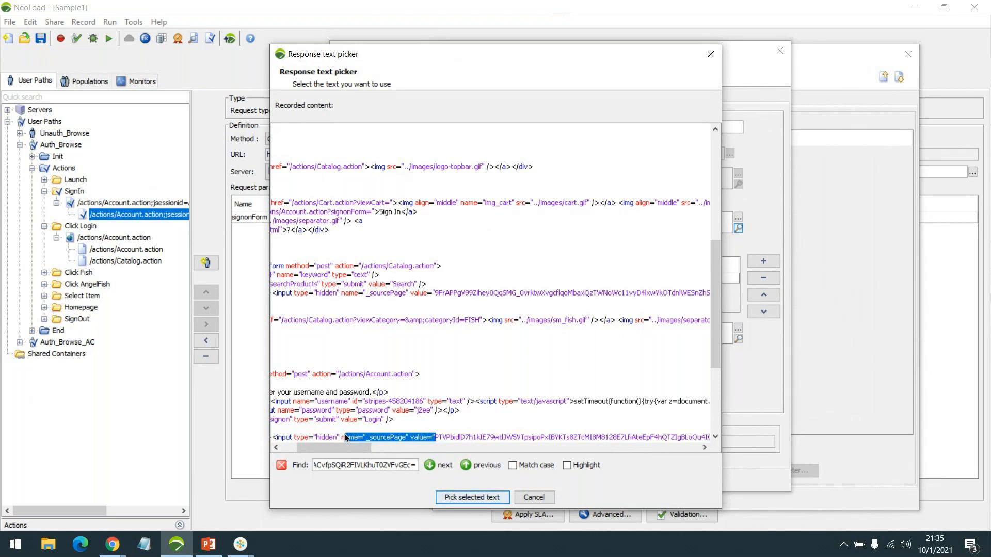
left_click(472, 497)
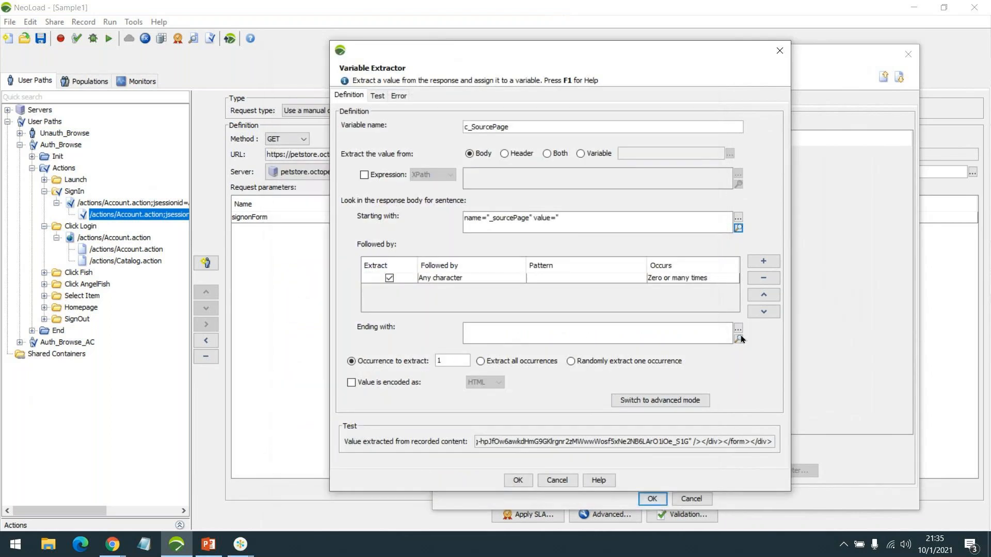
Set the ending boundary to " /> picked from the recorded response
left_click(738, 340)
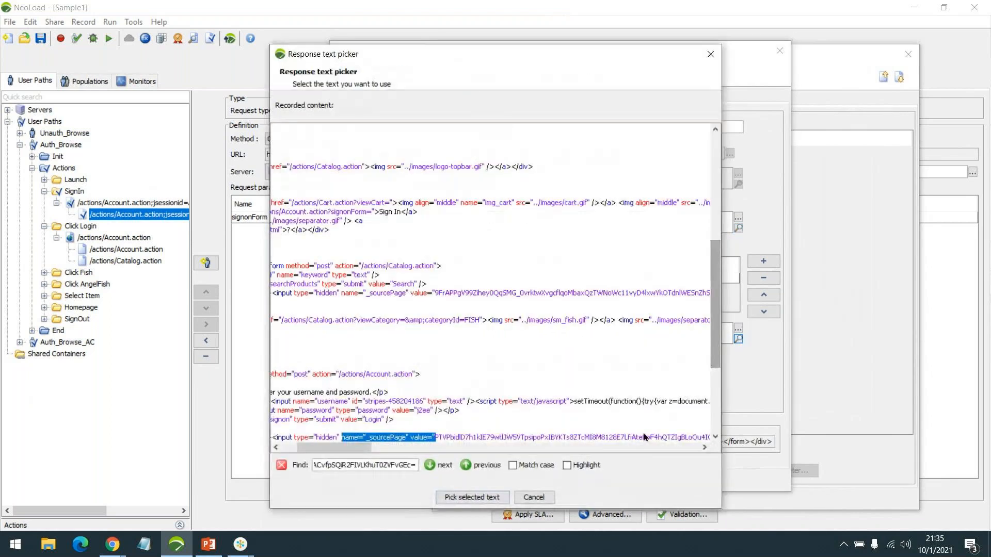
left_click(438, 469)
left_click(705, 447)
left_click(704, 447)
left_click_drag(621, 438, 634, 437)
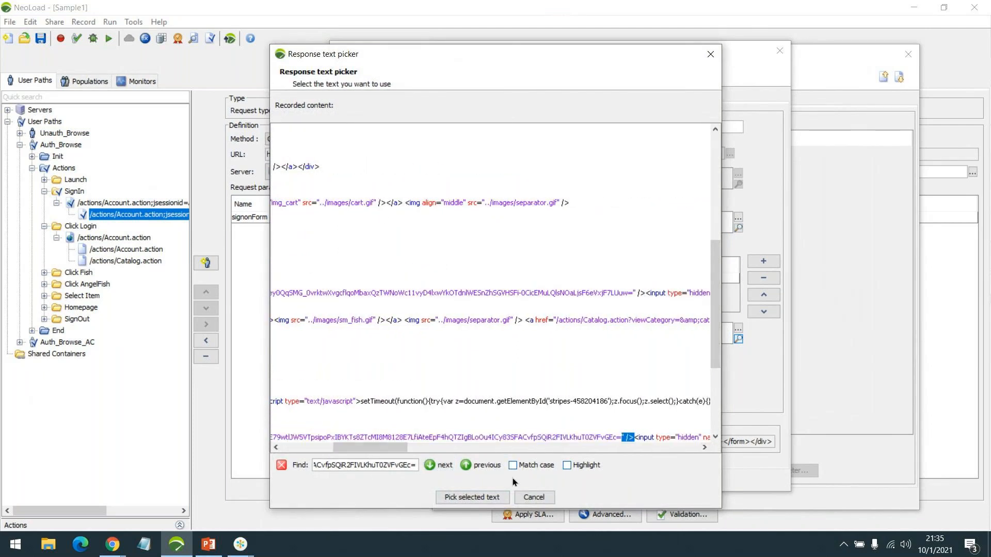
left_click(472, 497)
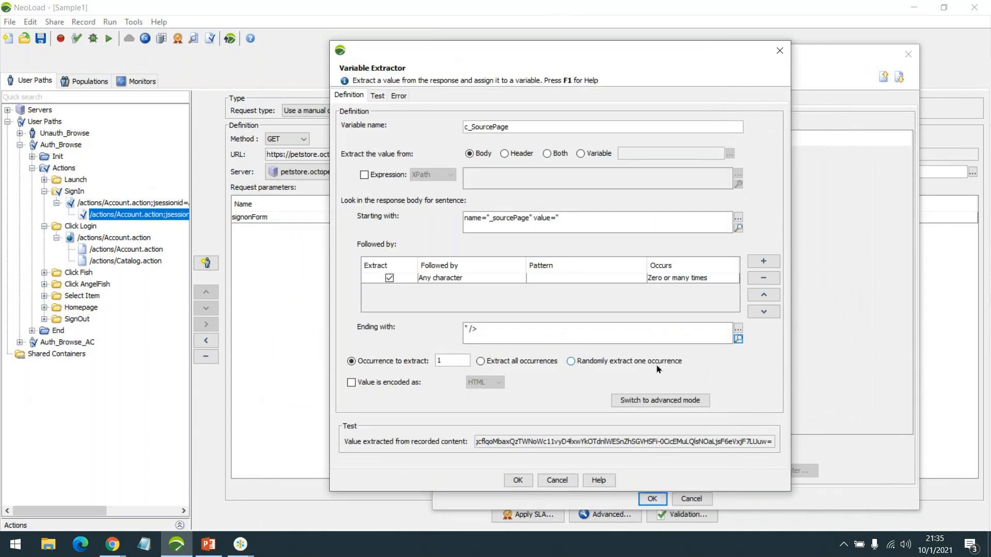
Keep Occurrence to extract at 1 and confirm the c_SourcePage extractor
left_click(503, 360)
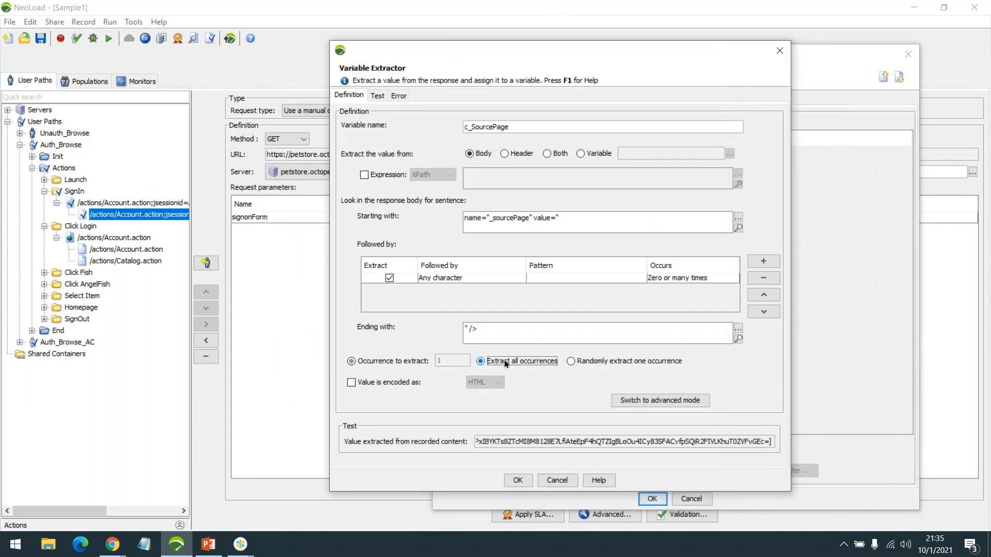
left_click(395, 362)
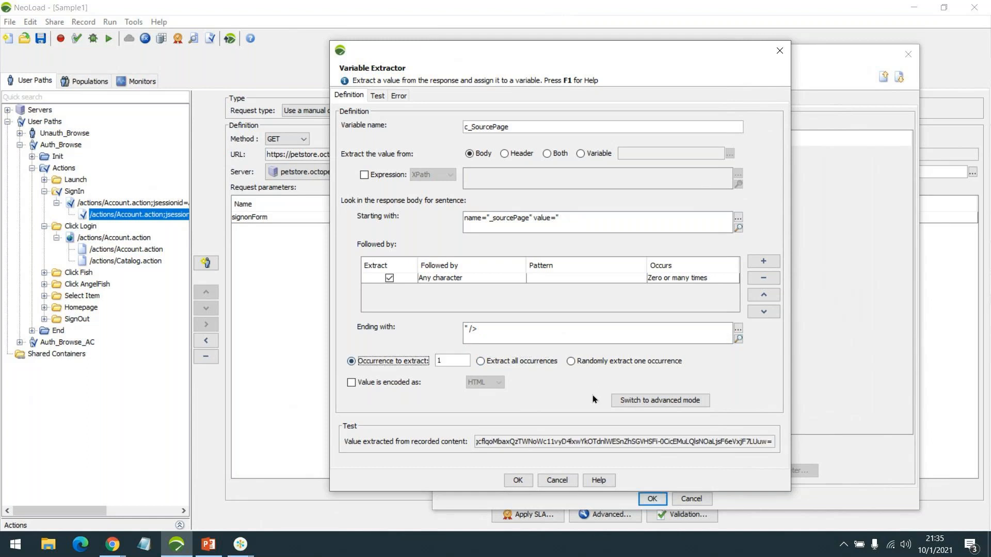
left_click(516, 479)
left_click(575, 150)
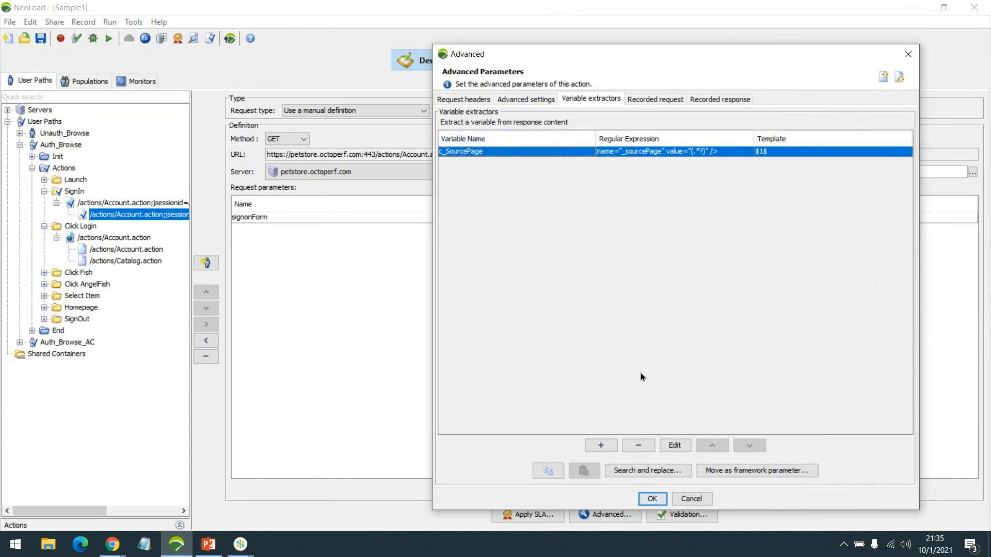
Run Search and replace (no results), then reopen c_SourcePage and view its extracted test value
left_click(649, 469)
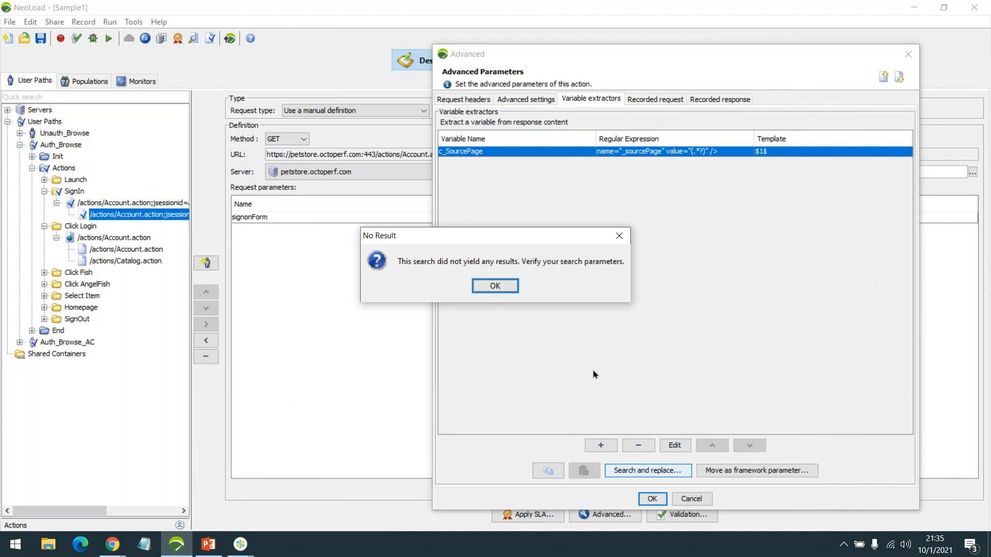
left_click(496, 280)
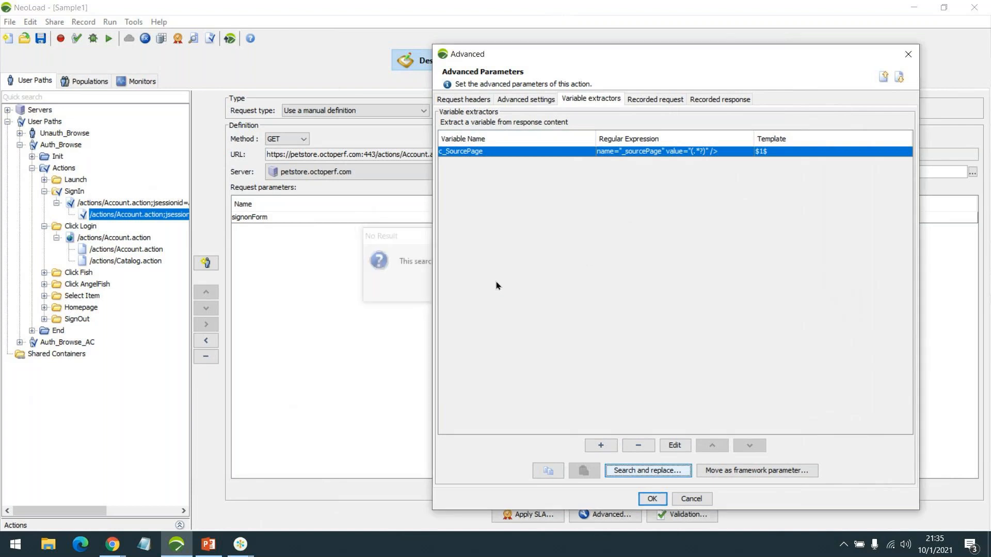
double_click(573, 153)
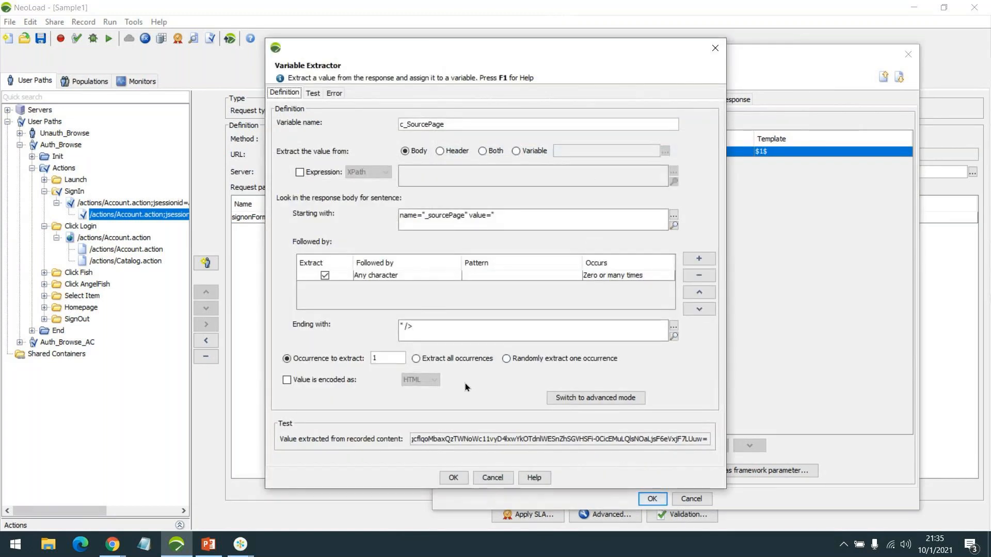
double_click(464, 437)
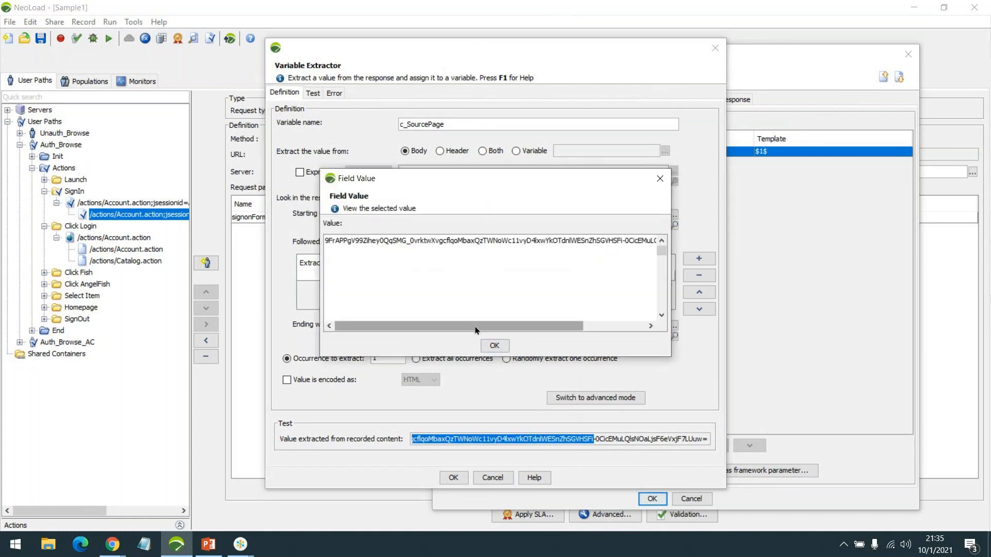
left_click_drag(475, 326, 438, 327)
left_click(502, 346)
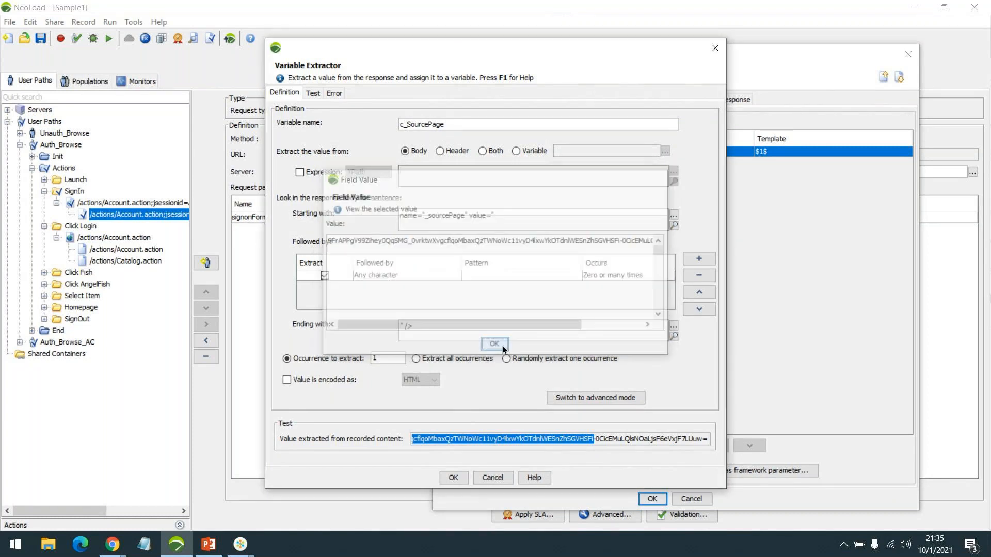
Compare the all-occurrences test value, then set Occurrence to extract to 2 and confirm
left_click(463, 357)
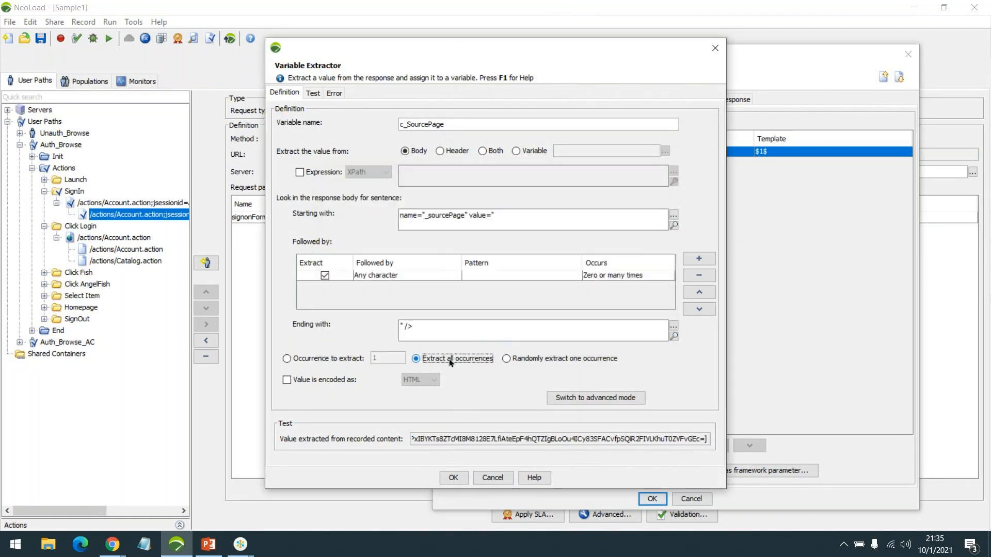
double_click(489, 438)
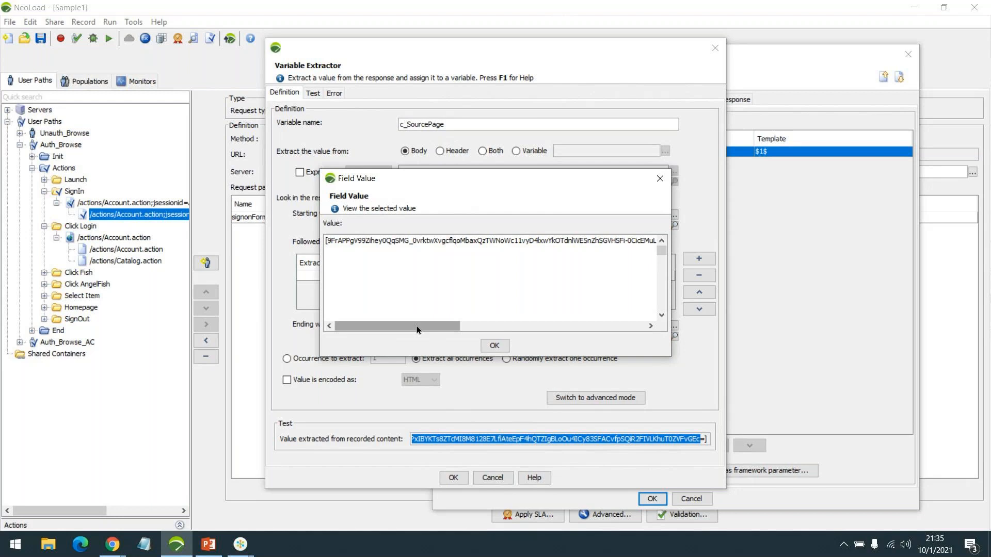
left_click_drag(416, 327, 517, 327)
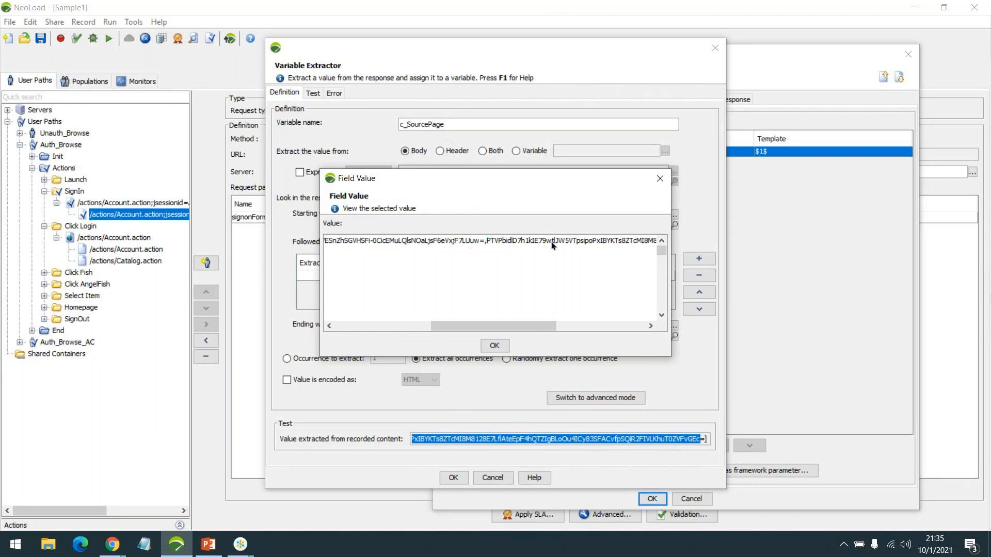
left_click_drag(507, 329, 603, 328)
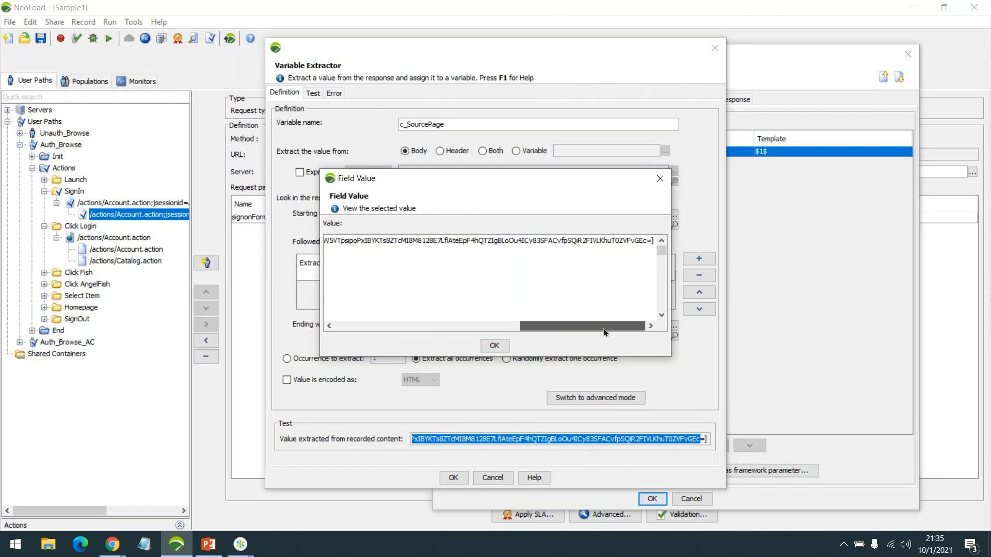
left_click(496, 344)
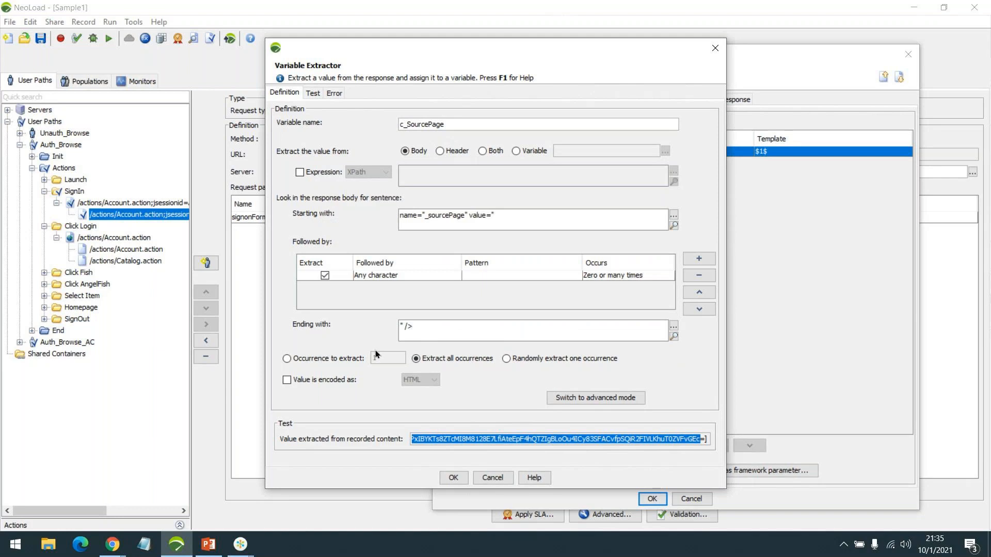
left_click(326, 363)
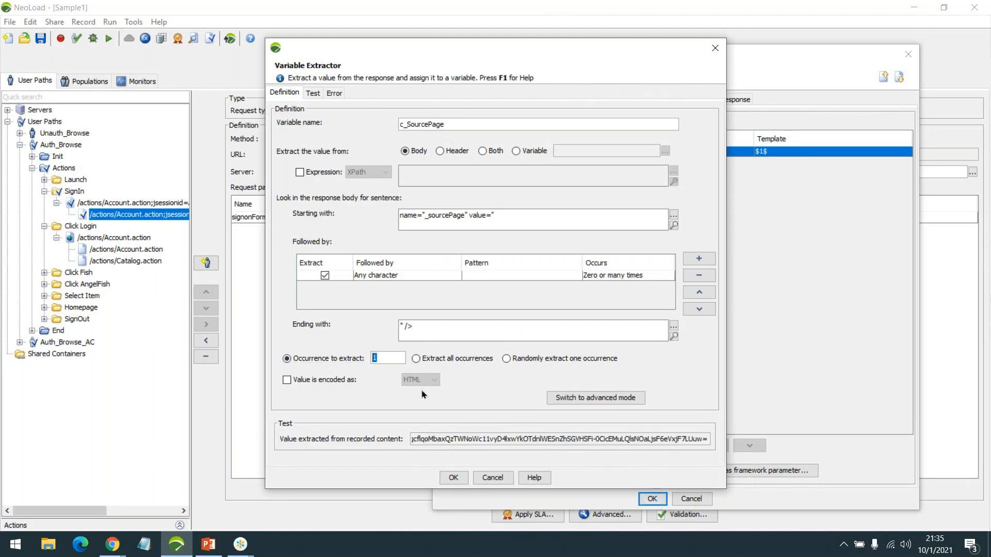
type("2")
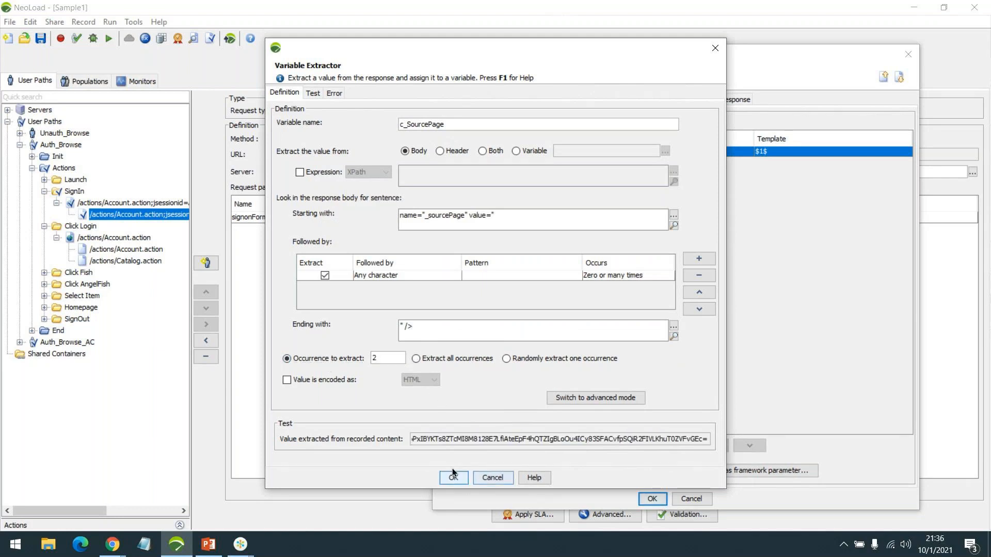
left_click(454, 478)
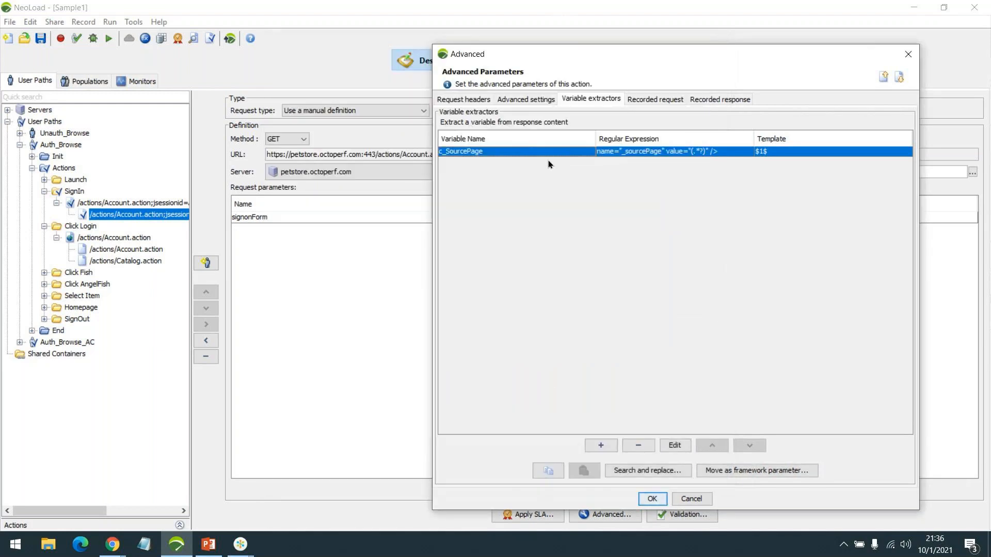
Search and replace the recorded _sourcePage value with the c_SourcePage variable, one at a time
double_click(550, 153)
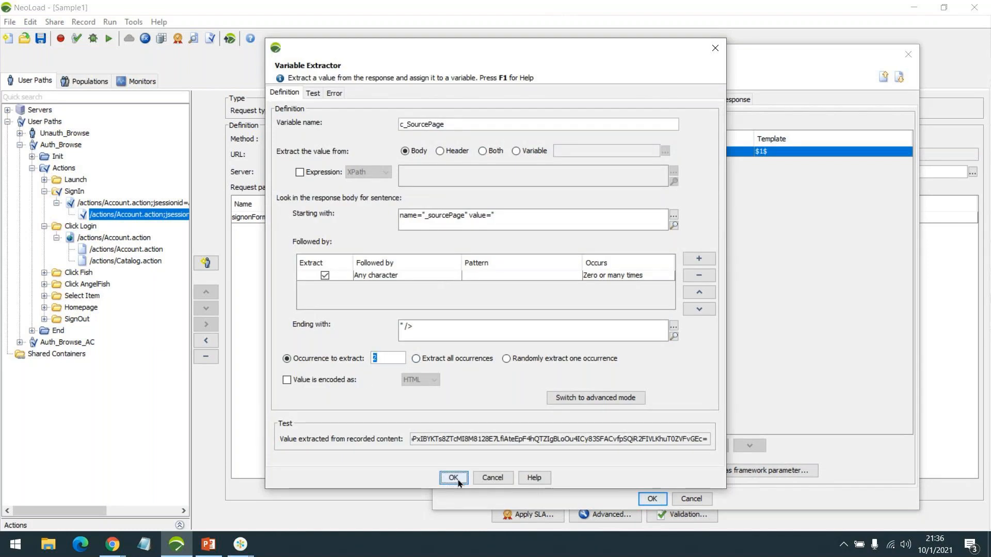
left_click(454, 478)
left_click(607, 151)
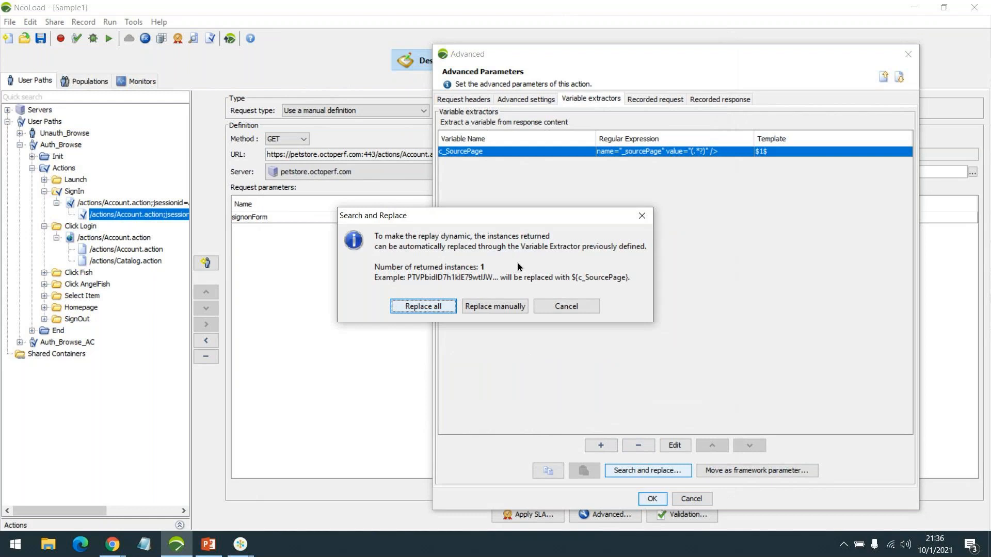
left_click(485, 305)
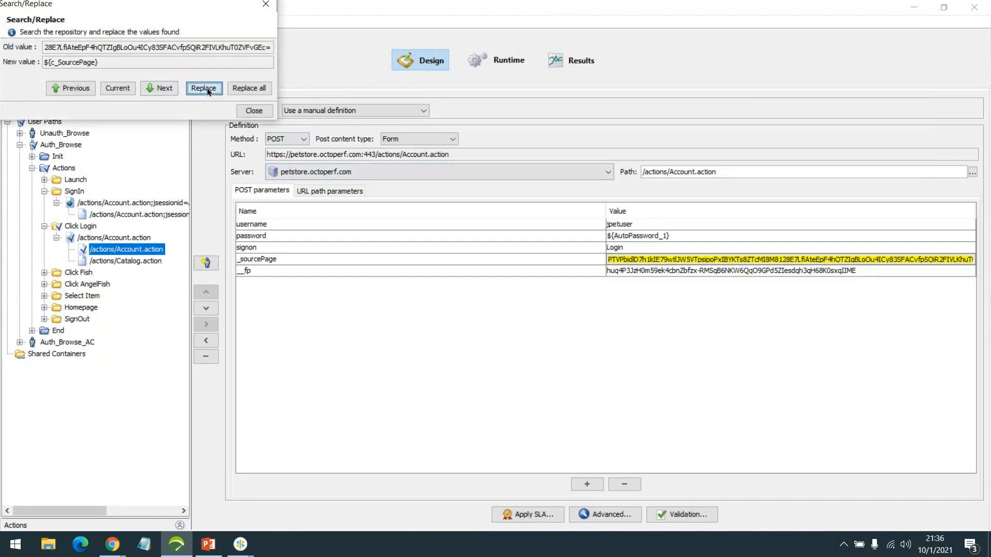
left_click(207, 87)
left_click(495, 286)
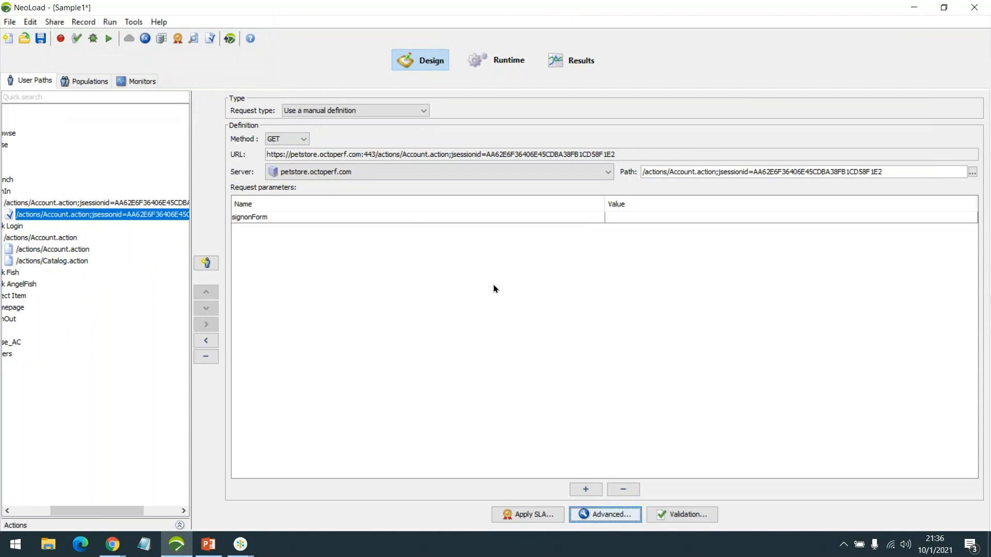
Undo the replacement on the Account.action login request, then collapse SignIn and Click Login
left_click(64, 249)
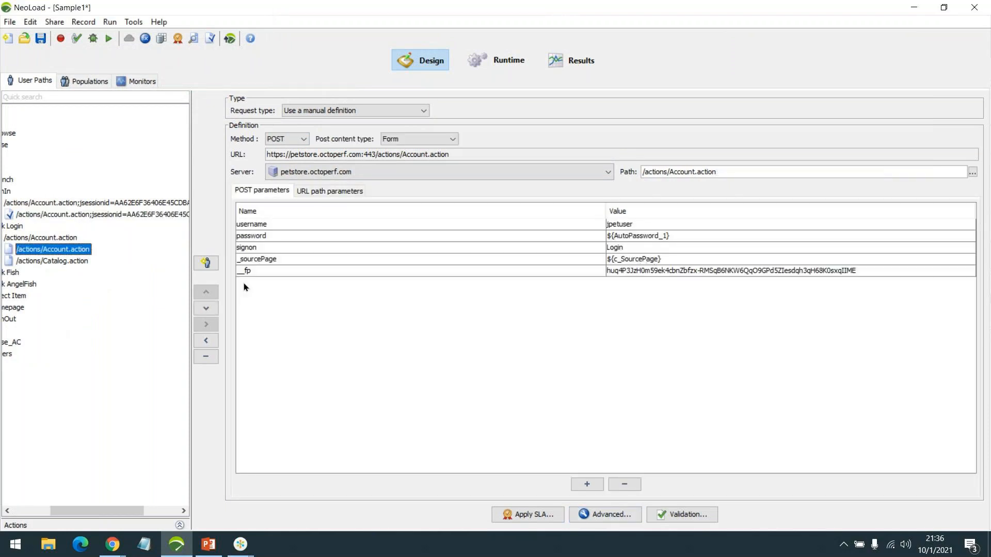
mouse_move(97, 513)
left_mouse_down()
mouse_move(58, 509)
mouse_move(81, 510)
left_mouse_up()
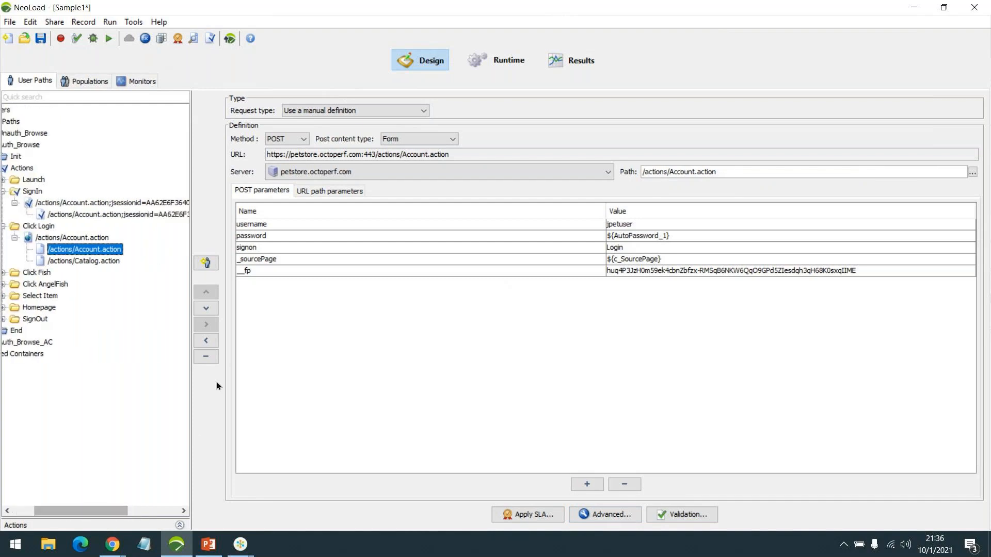
left_click_drag(191, 376, 236, 378)
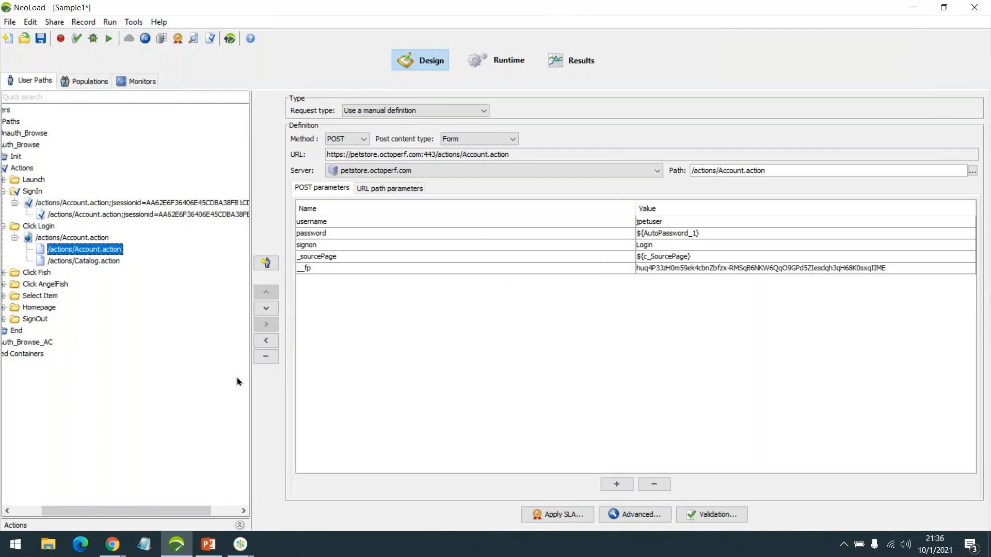
mouse_move(94, 509)
left_mouse_down()
mouse_move(70, 509)
mouse_move(79, 509)
left_mouse_up()
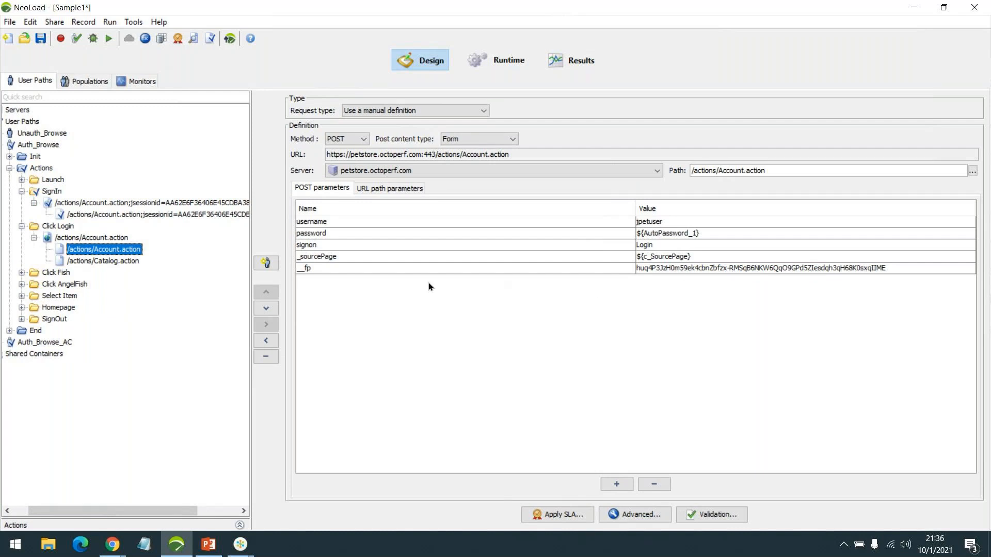
key("ctrl+z")
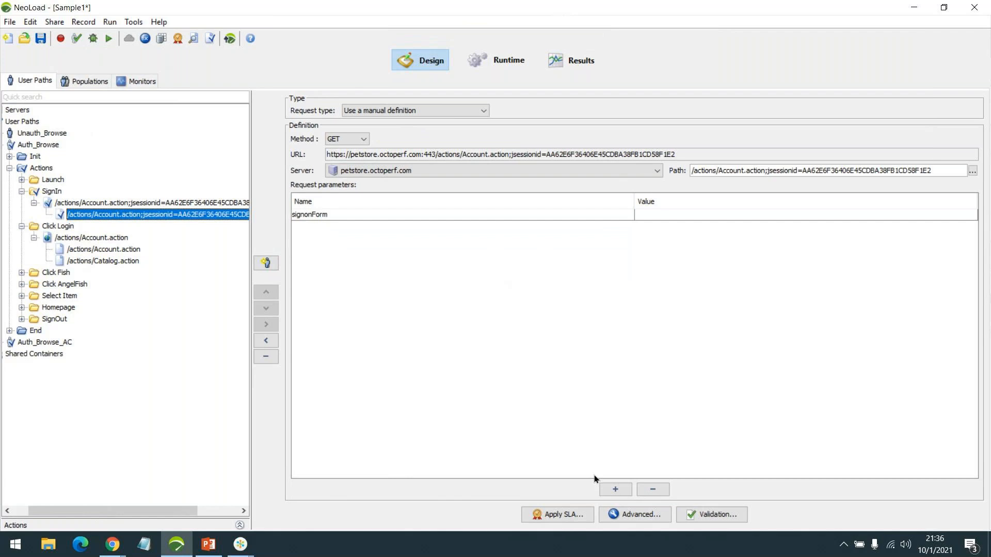
left_click(113, 251)
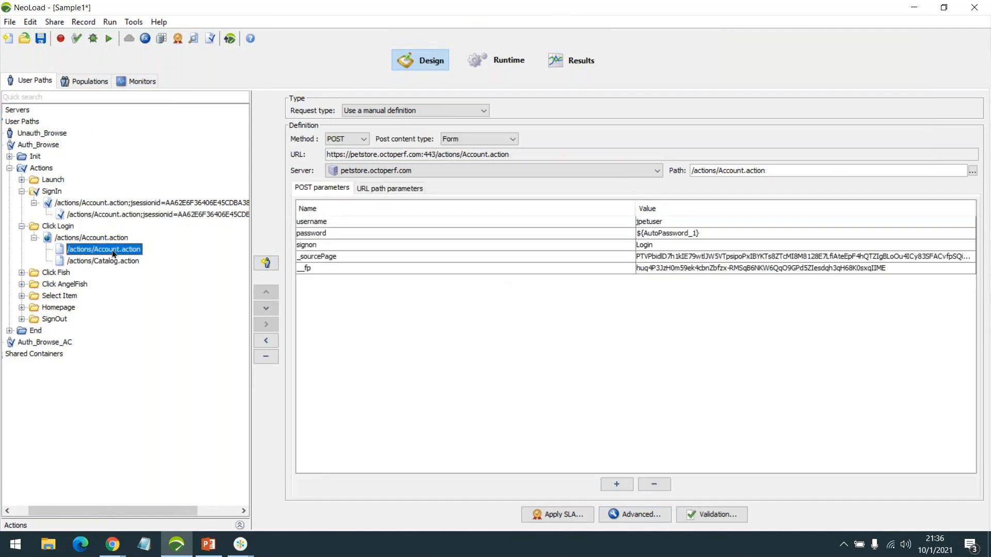
left_click(34, 203)
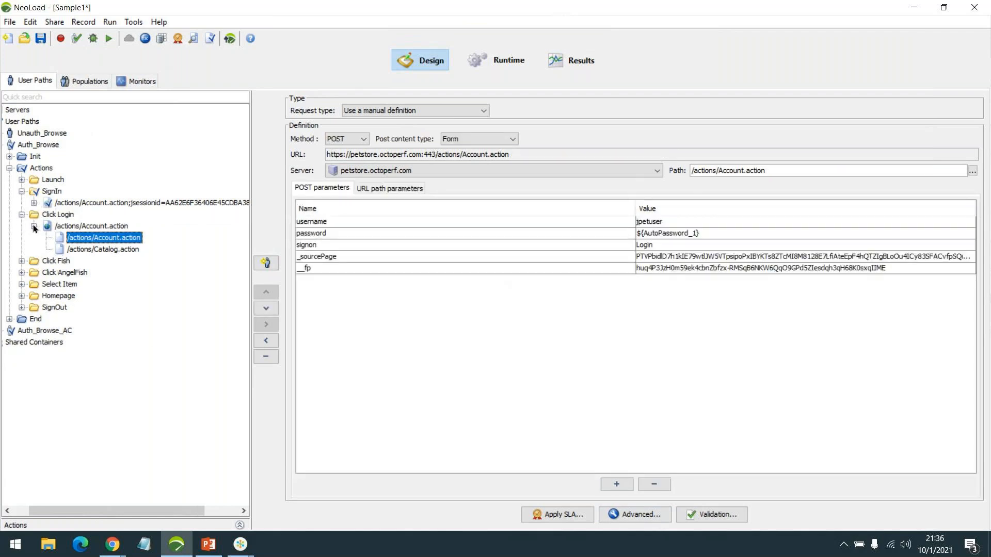
left_click(34, 226)
Collapse the SignIn and Actions containers and save the Sample1 project
left_click(21, 215)
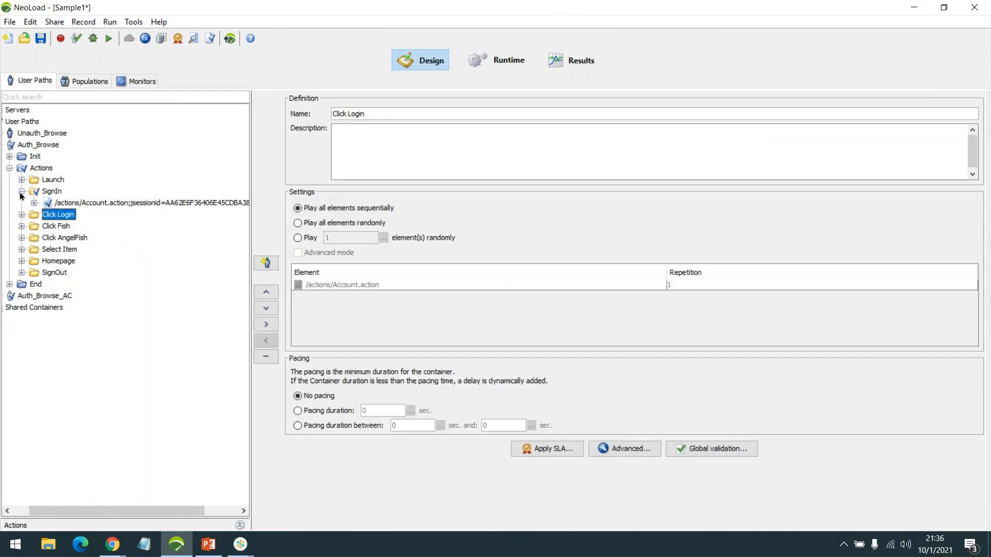
left_click(22, 191)
left_click(41, 39)
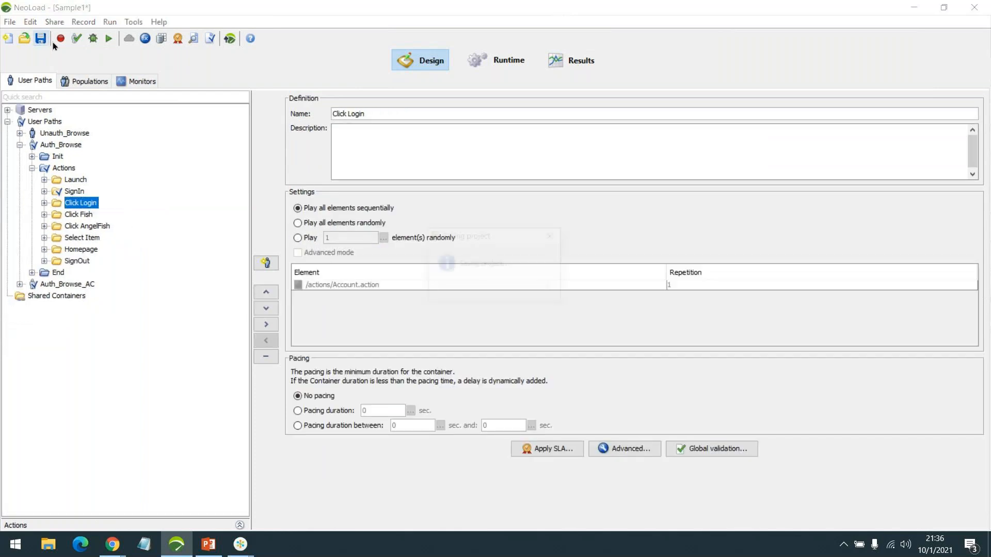
left_click(31, 168)
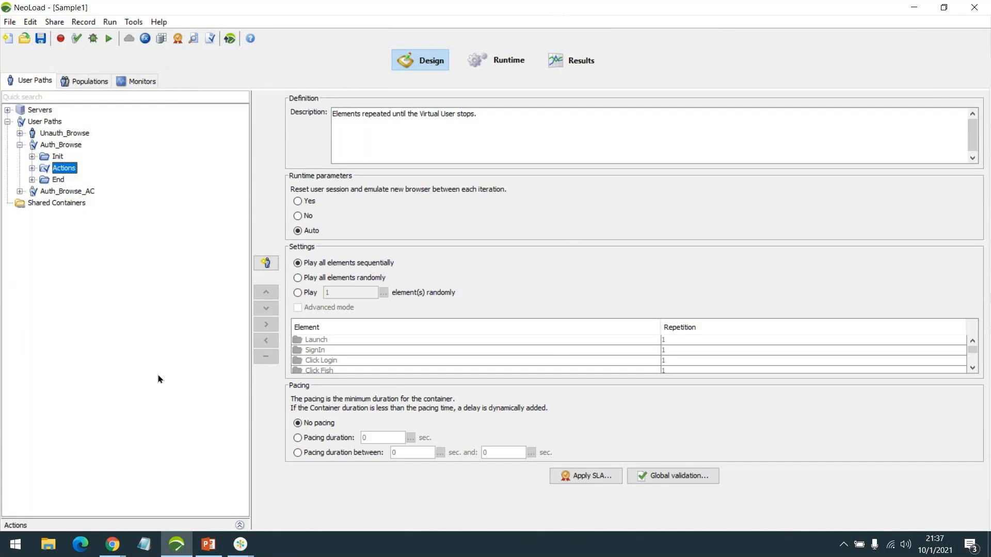
Set Flag Requests to none for the Auth_Browse Actions container
double_click(60, 168)
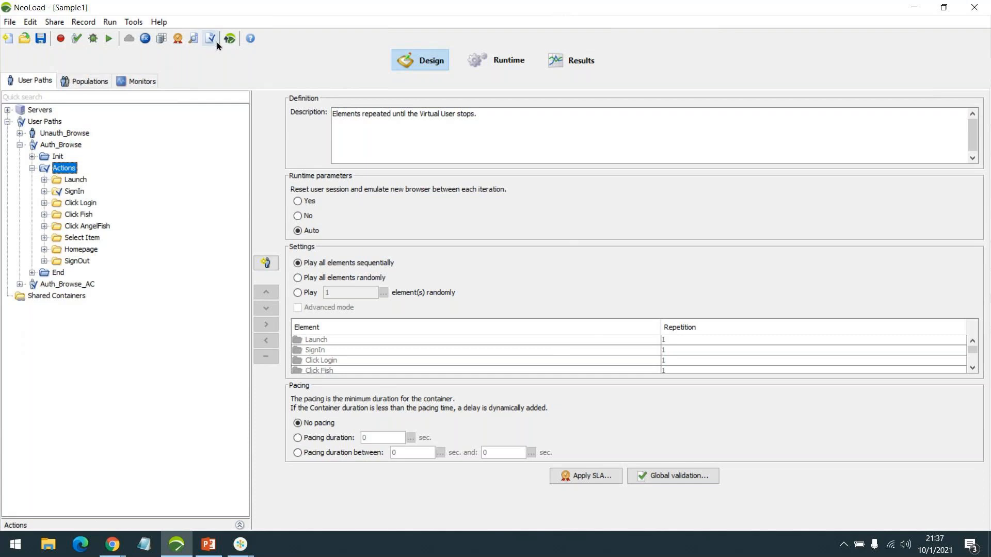
left_click(211, 39)
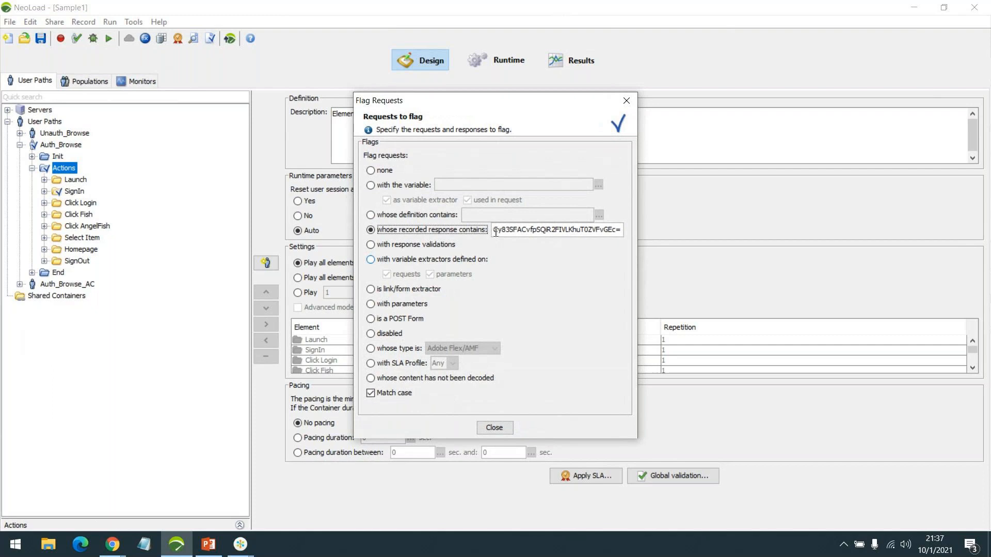
left_click(379, 171)
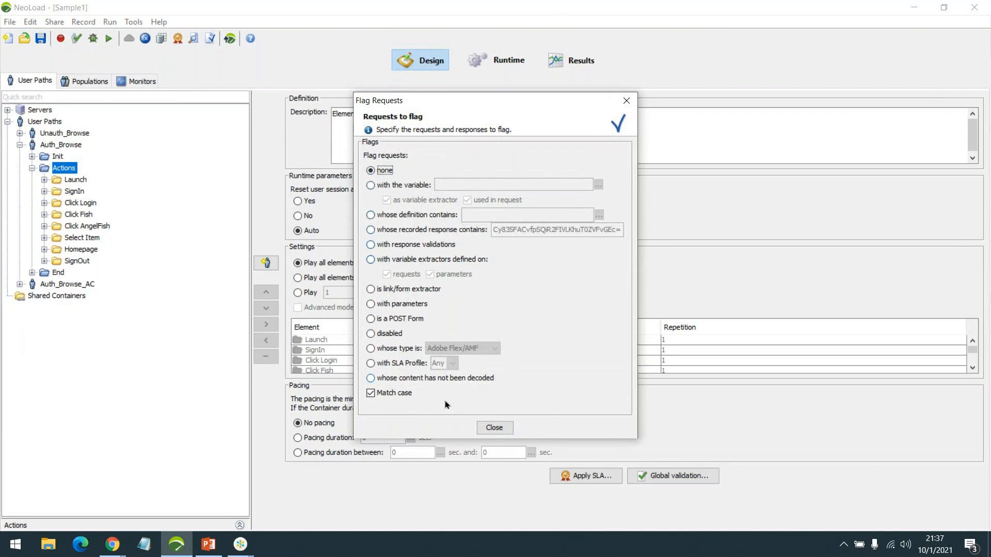
left_click(493, 428)
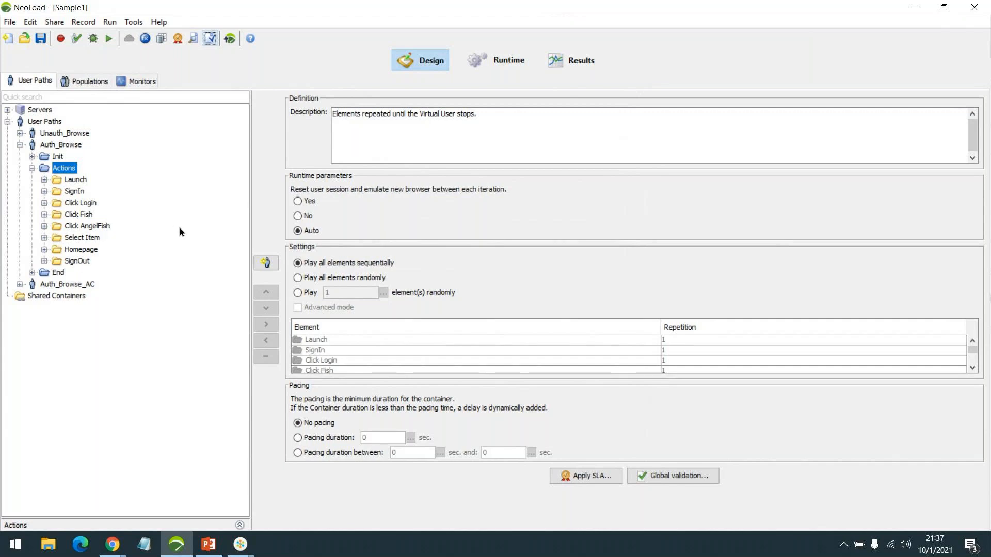
Expand Click Login, view its Account.action POST login request, and bring up Flag Requests
double_click(80, 202)
double_click(114, 214)
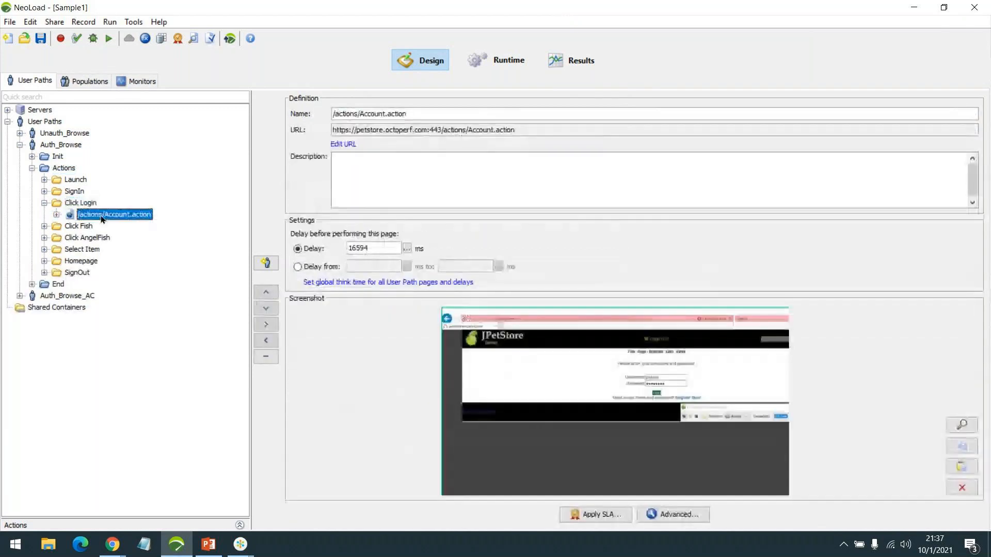
left_click(129, 226)
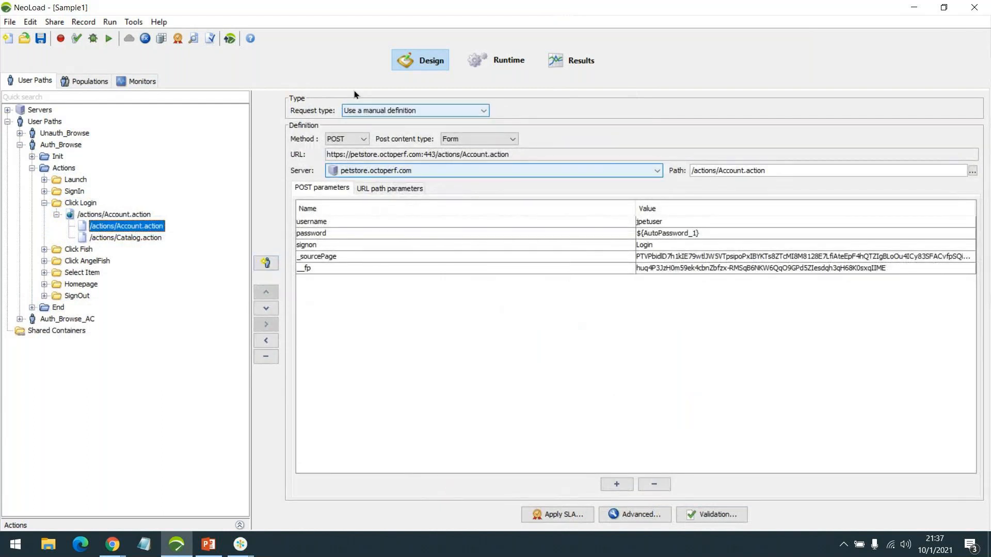
left_click(210, 38)
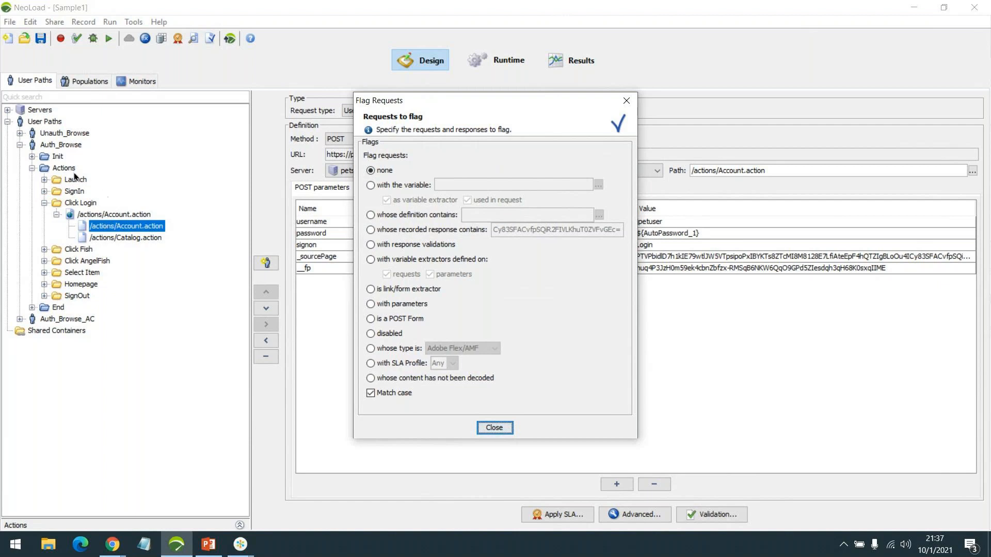
Try the variable, definition and recorded-response flag criteria, then settle on flagging disabled requests
left_click(396, 185)
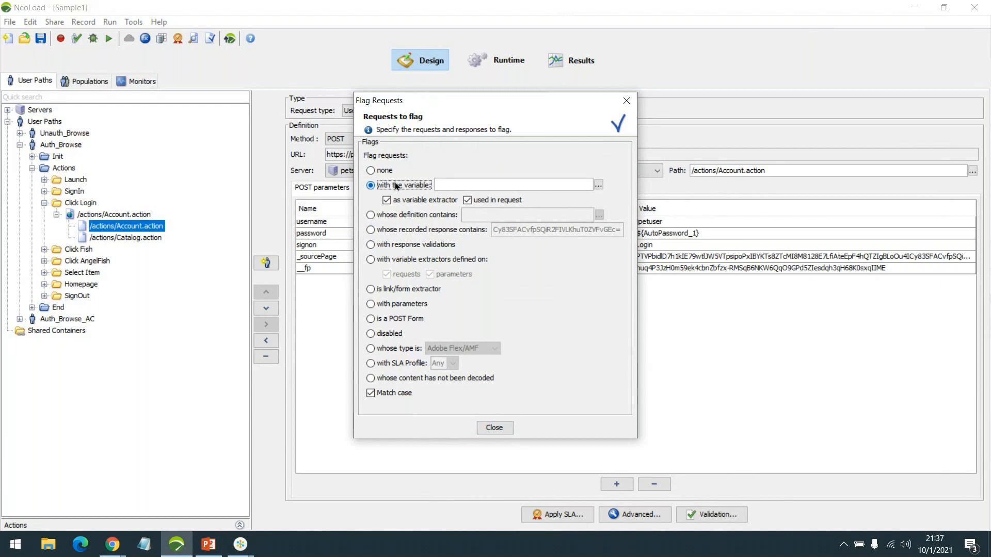
left_click(386, 170)
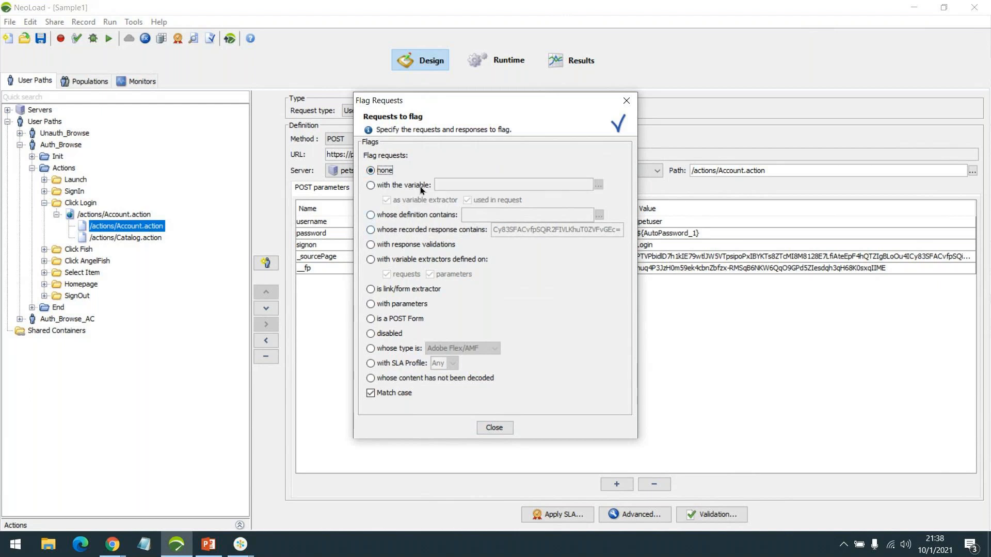
left_click(420, 185)
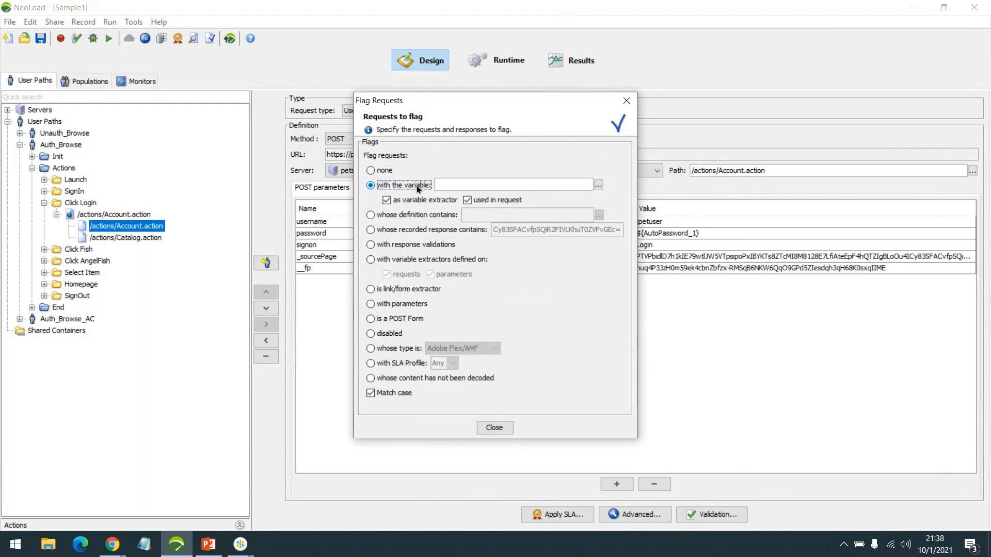
left_click(535, 186)
left_click(438, 215)
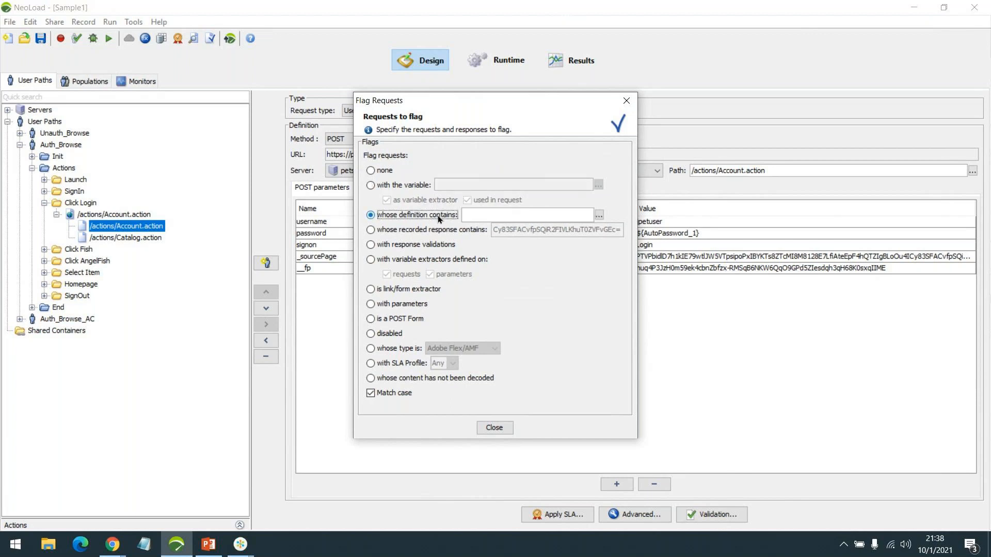
left_click(449, 226)
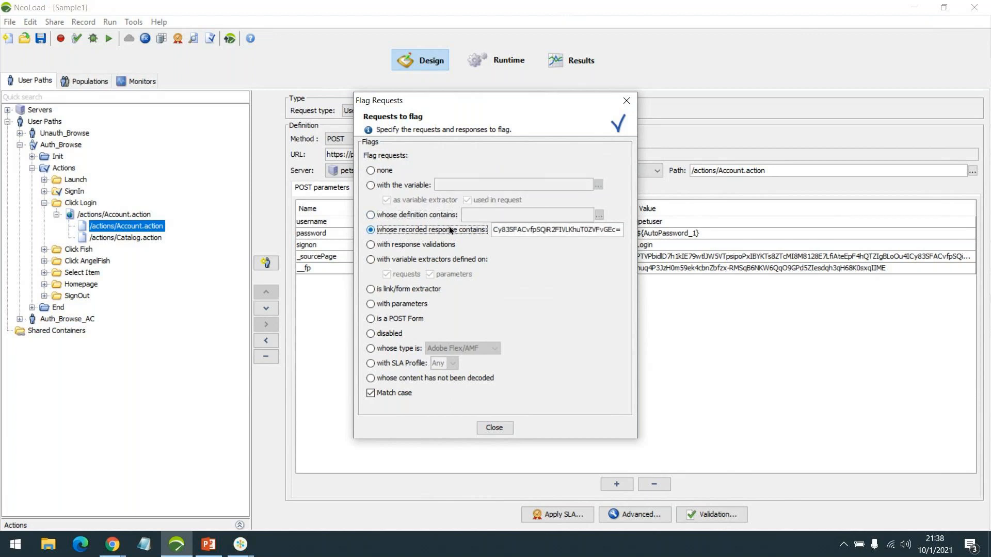
left_click(389, 334)
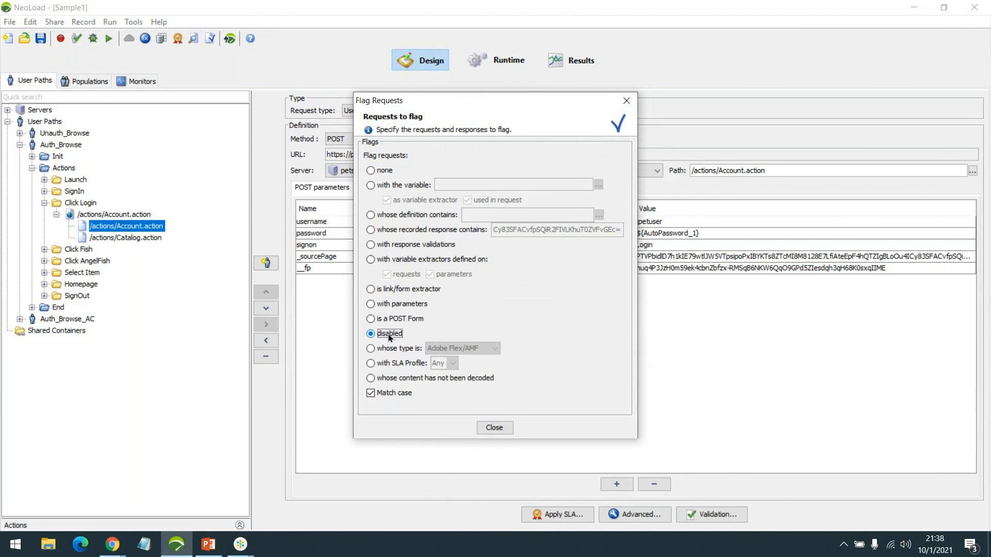
left_click(494, 427)
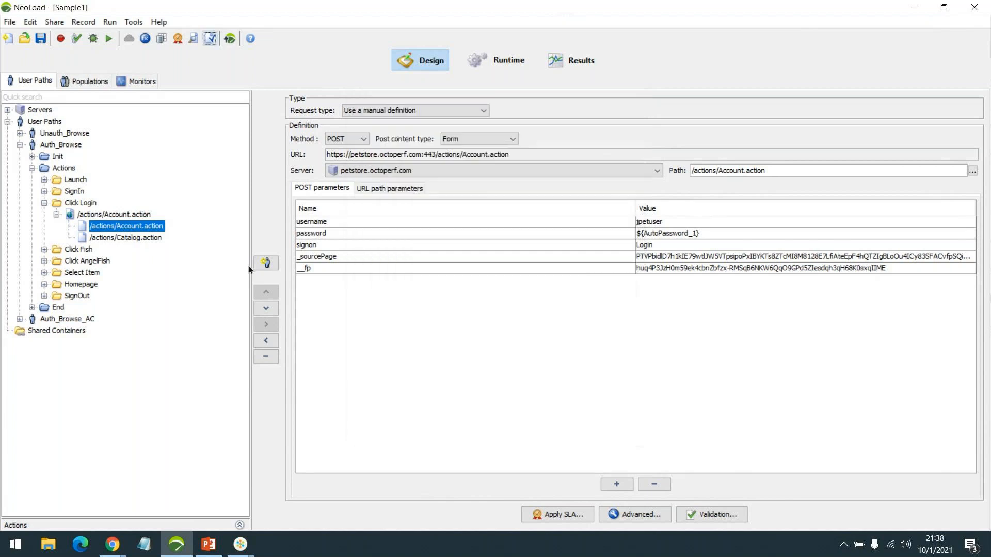
Expand Unauth_Browse's Actions container and keep Flag Requests on disabled requests
left_click(64, 134)
left_click(20, 133)
left_click(64, 157)
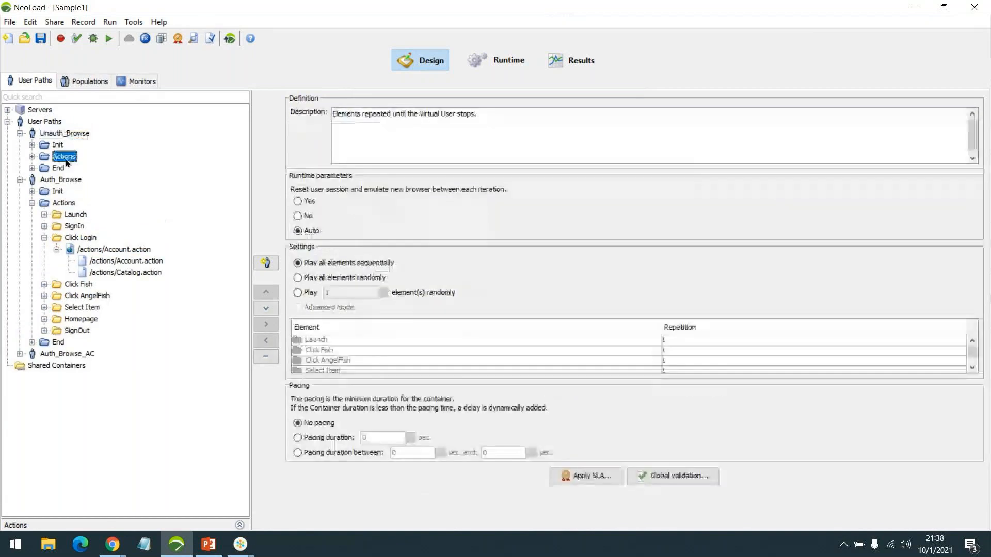
double_click(66, 161)
left_click(210, 39)
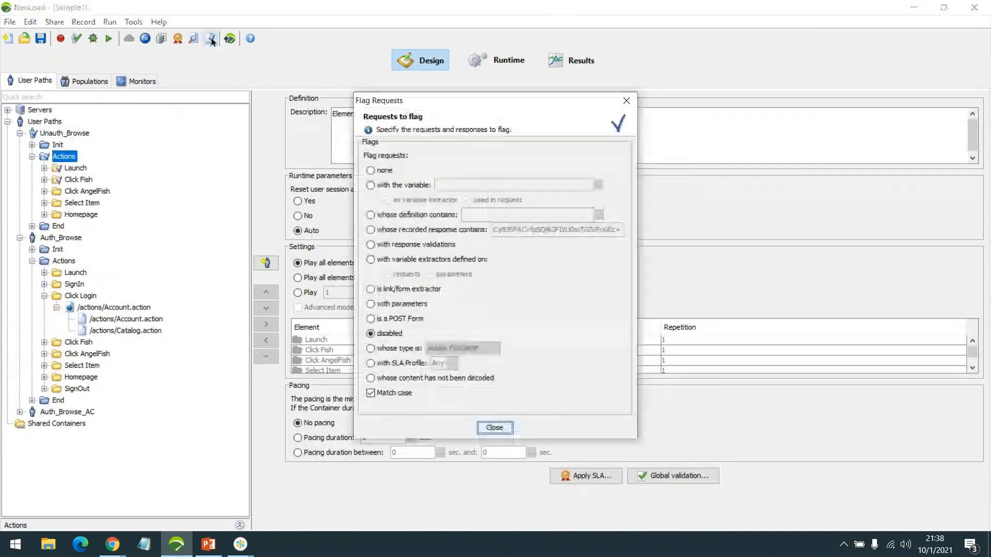
left_click(383, 336)
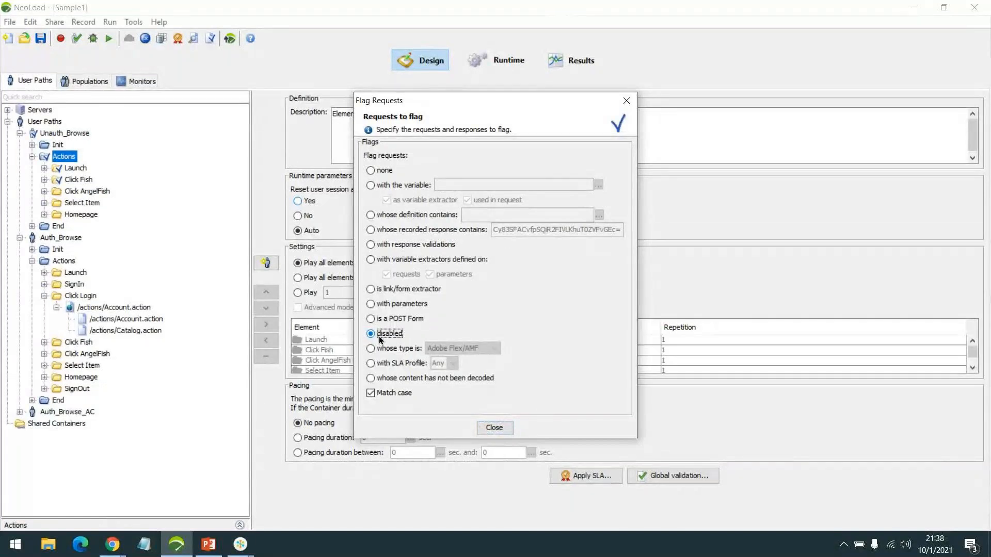
left_click(493, 427)
Expand the Launch and Click Fish containers and set Flag Requests to none
double_click(78, 169)
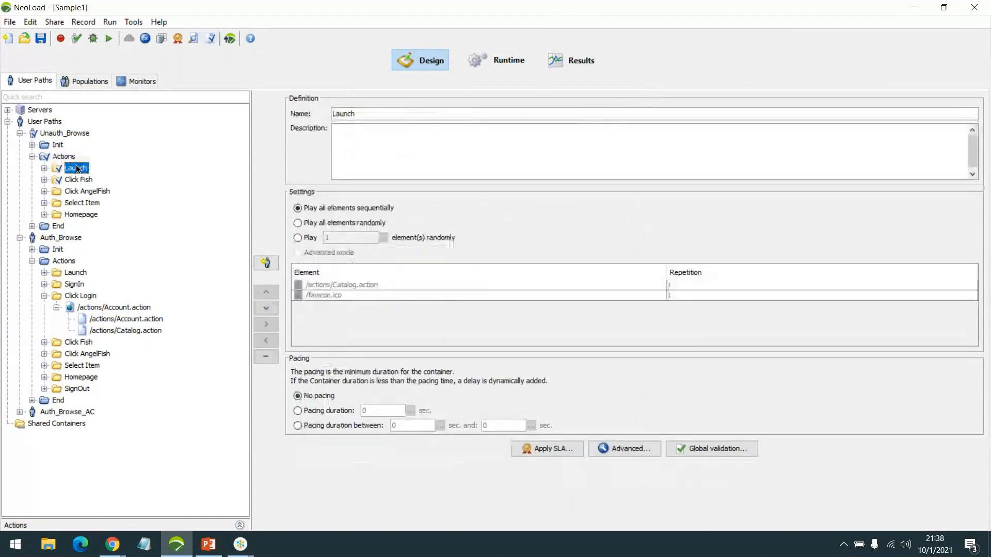
double_click(89, 203)
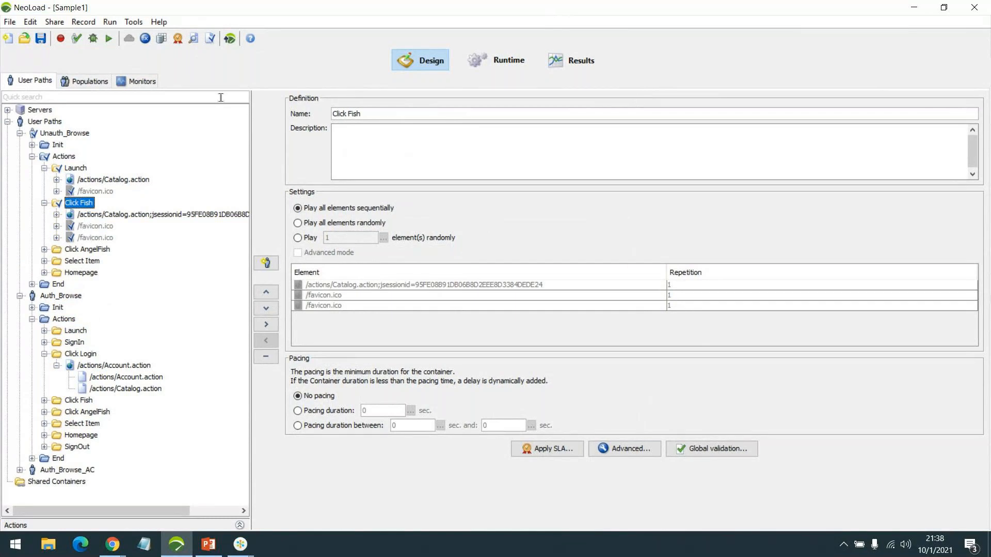
left_click(208, 40)
left_click(381, 170)
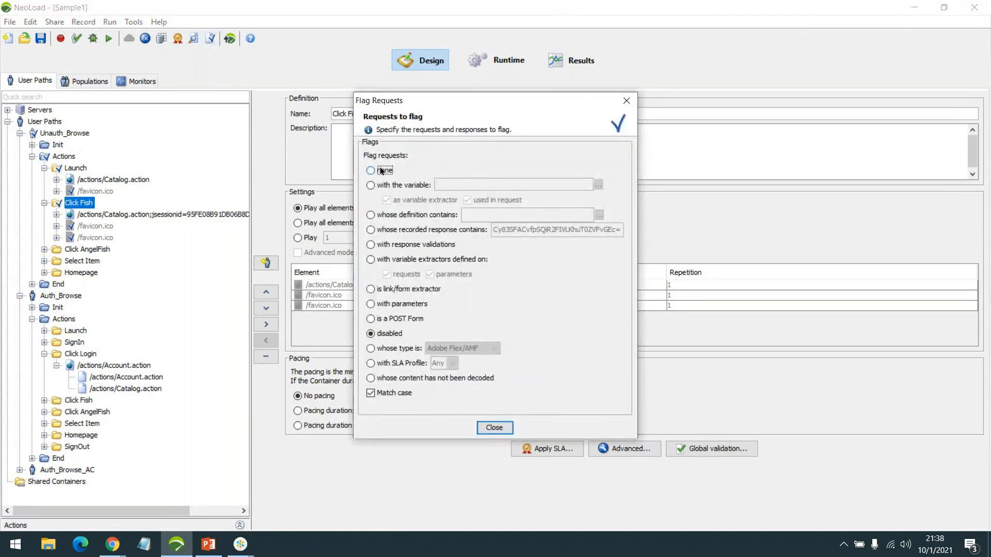
left_click(487, 428)
Collapse Click Fish, Launch, Unauth_Browse Actions, and Auth_Browse's Click Login nodes
left_click(45, 203)
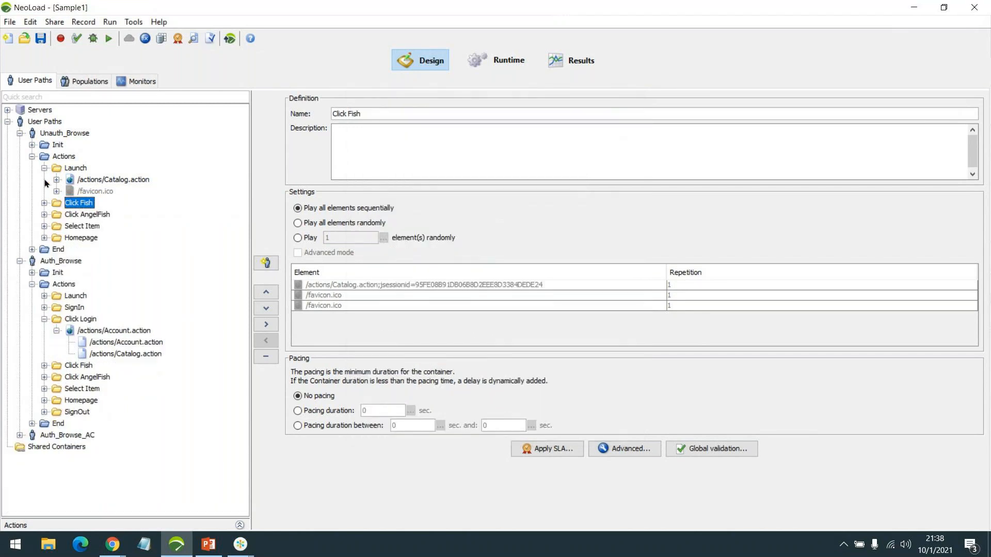
left_click(42, 166)
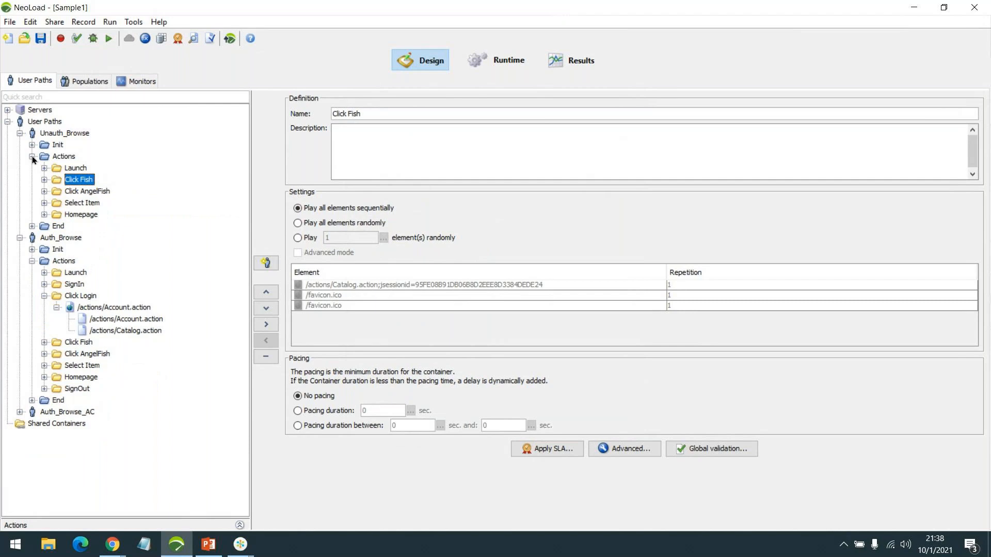
left_click(32, 156)
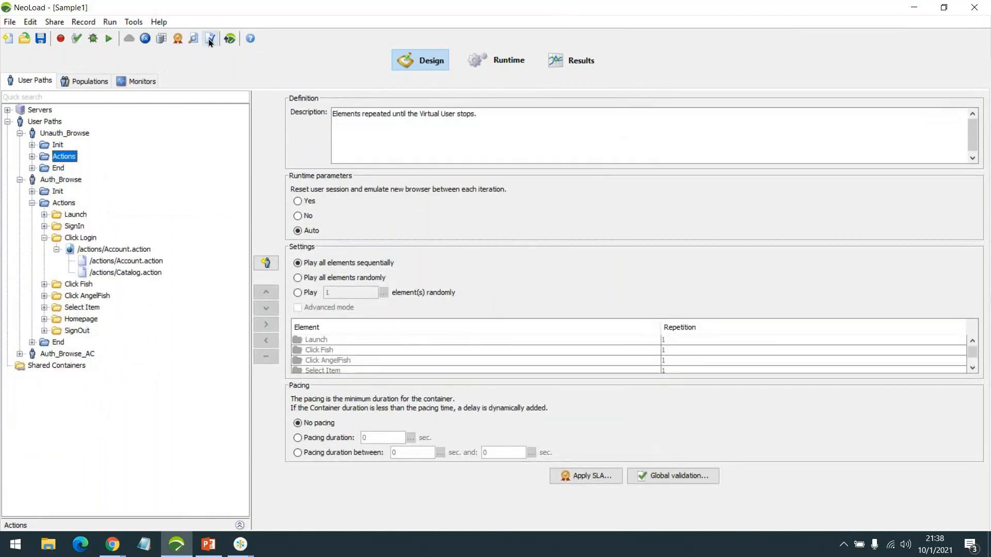
left_click(57, 249)
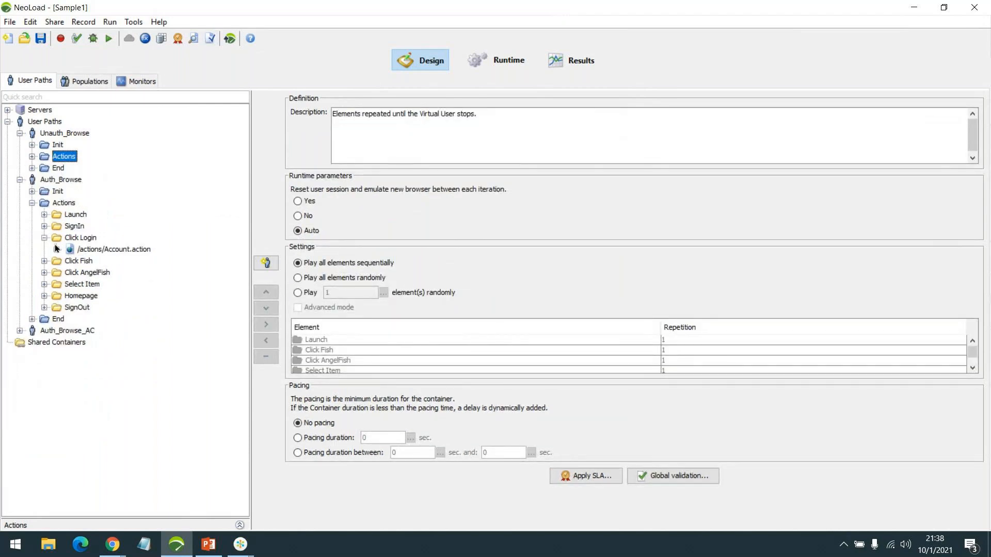
left_click(44, 238)
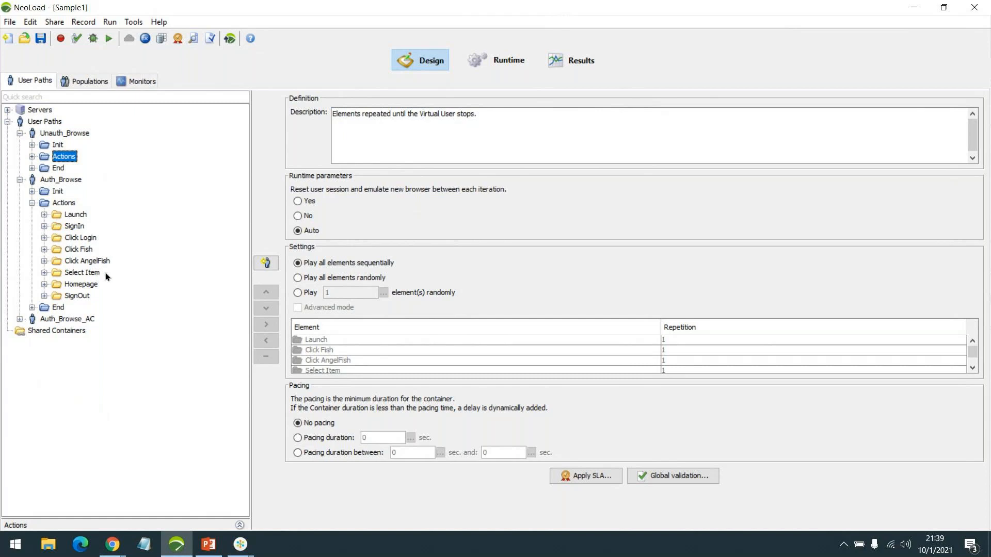
Switch away from NeoLoad's Unauth_Browse Actions container to another open application
left_click(250, 553)
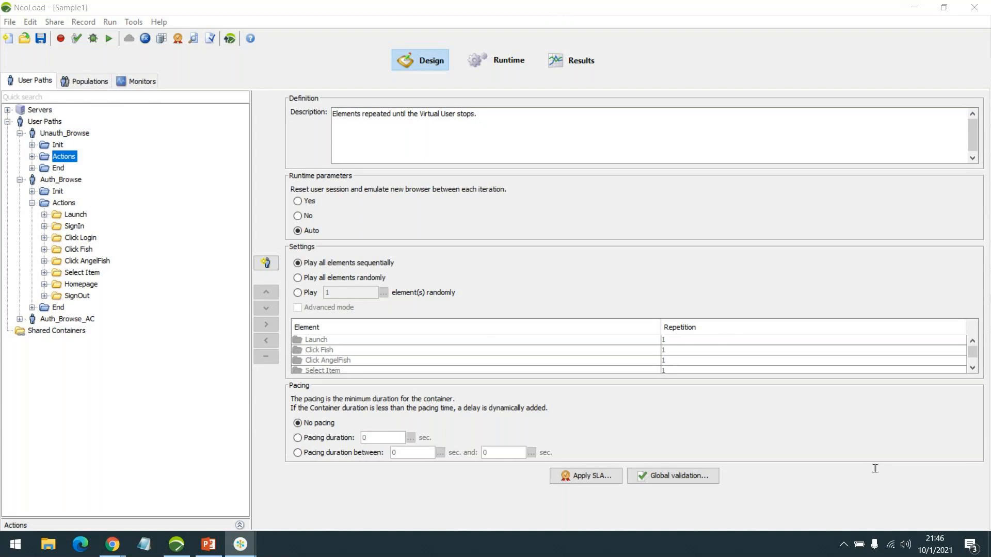
Open NeoLoad Course Content.pdf from the desktop in Edge, then bring the Sample1 project back
left_click(988, 544)
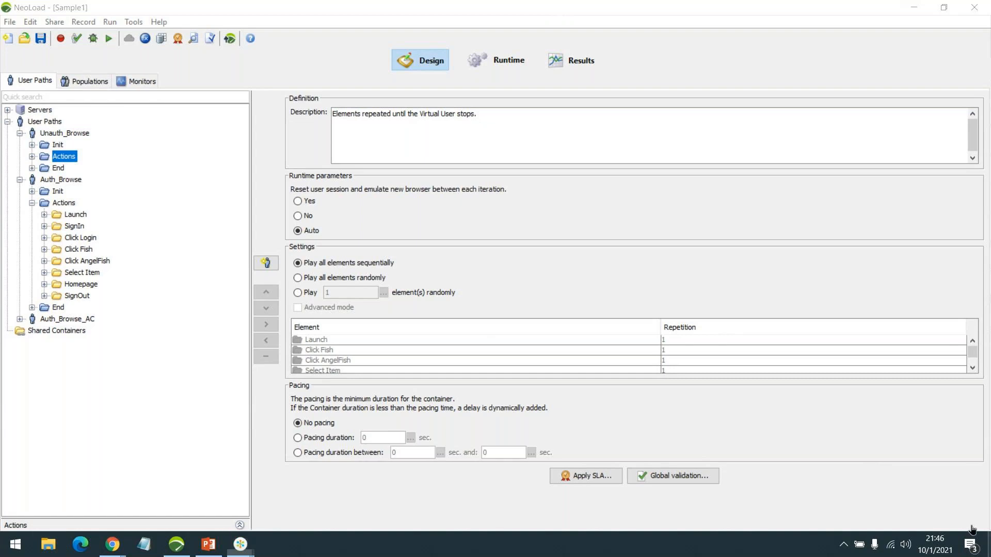
double_click(24, 124)
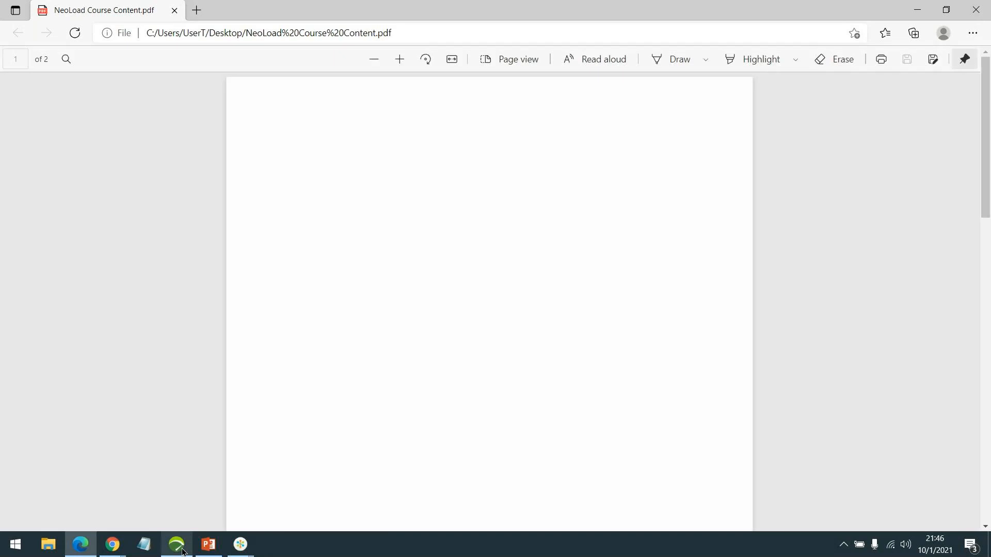
left_click(177, 544)
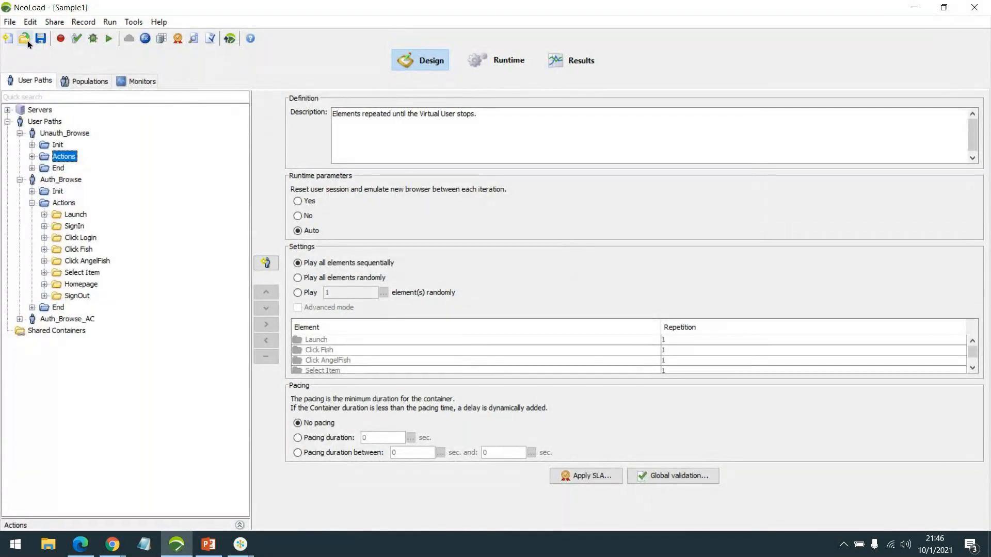
Open the recent project Demo1.nlp from the File menu
left_click(9, 22)
left_click(100, 206)
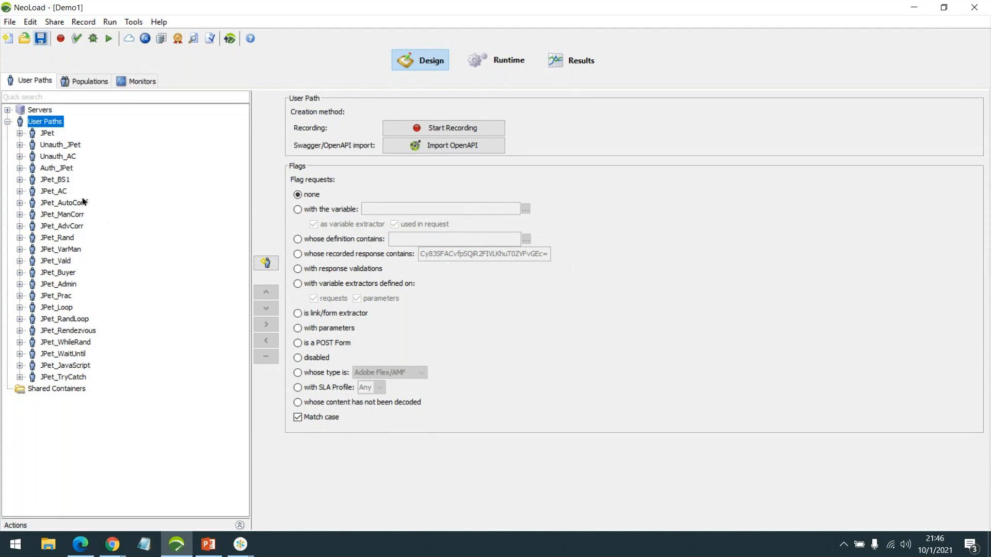
Browse the JPet_AC, VarMan, Vald, Buyer, Admin and Prac user paths, then view populations
left_click(59, 191)
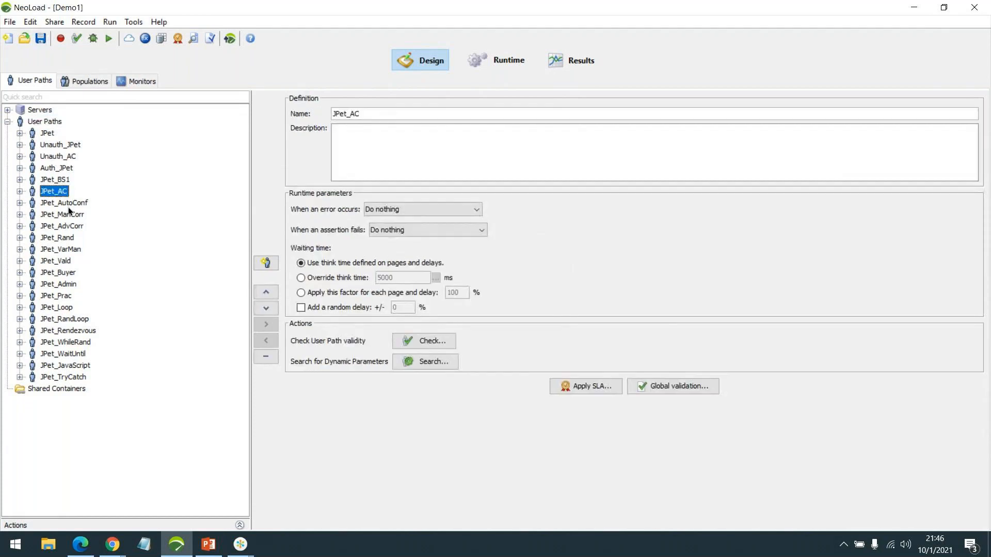
left_click(66, 237, "shift")
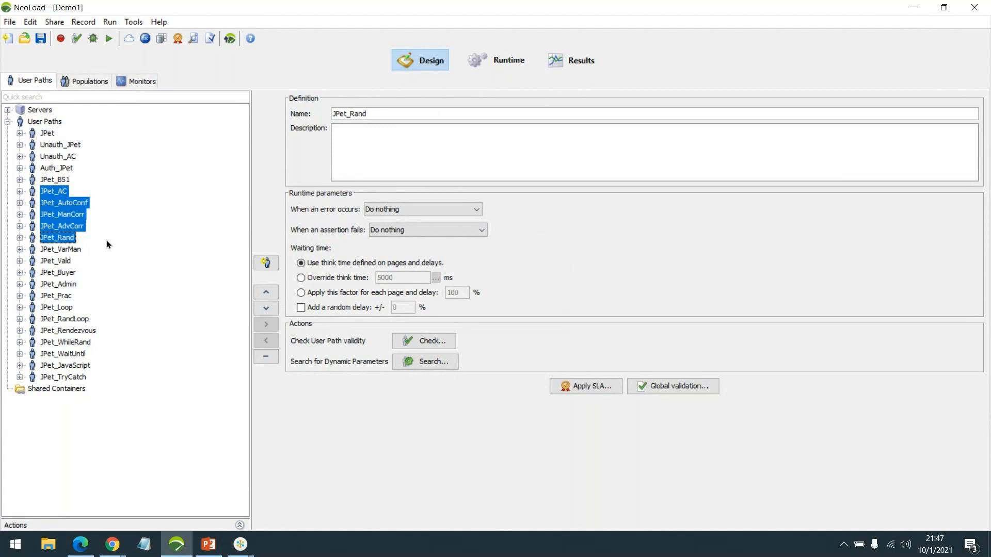
left_click(67, 249)
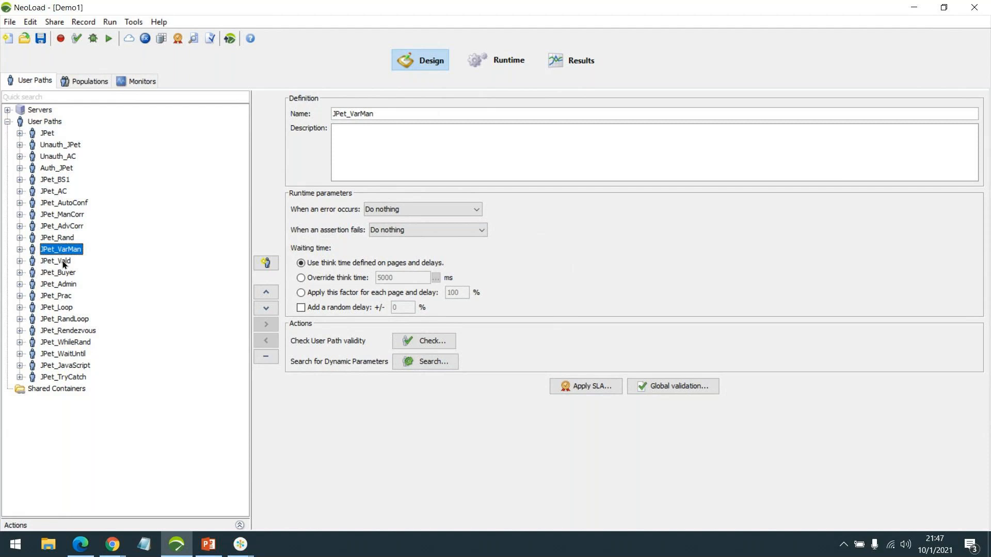
left_click(66, 261)
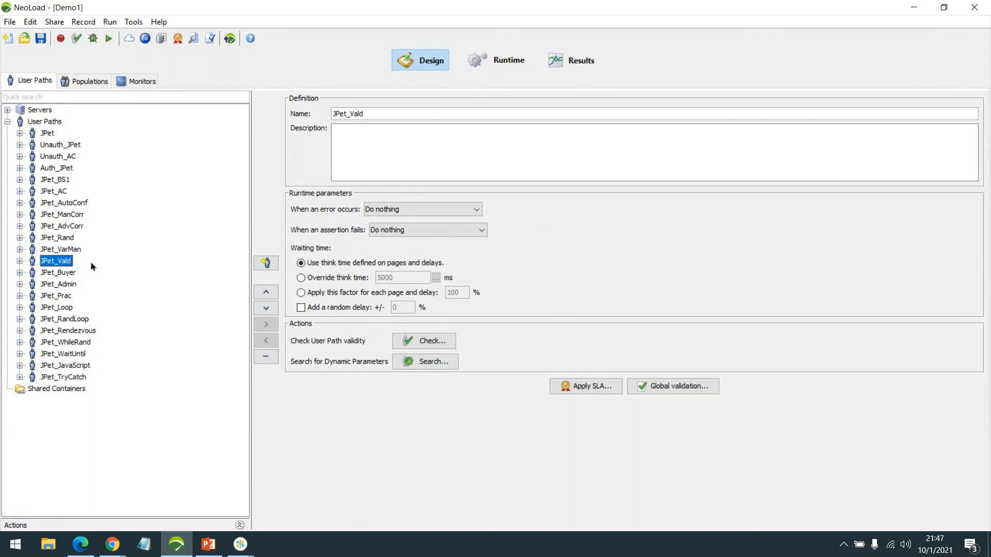
left_click(62, 273)
left_click(60, 284)
left_click(64, 297)
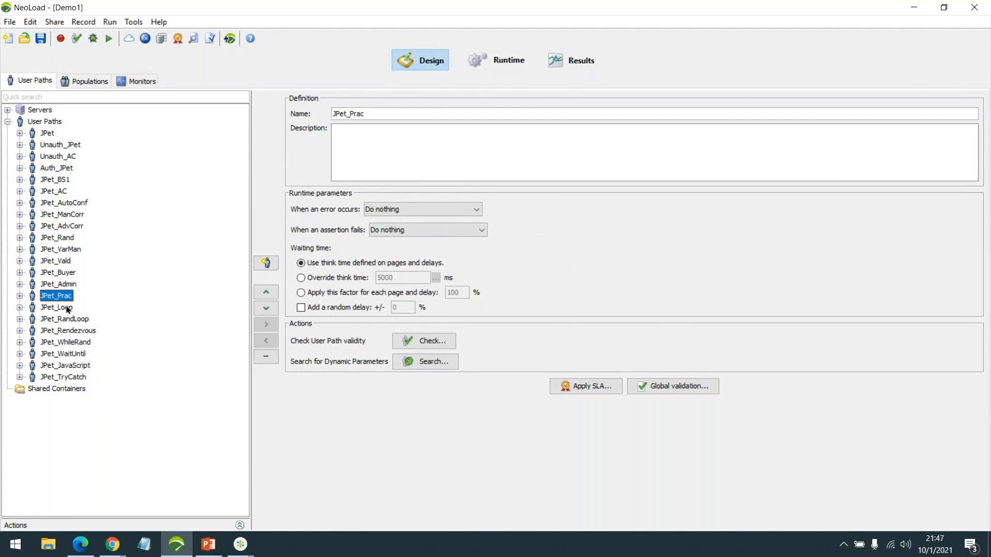
left_click(88, 83)
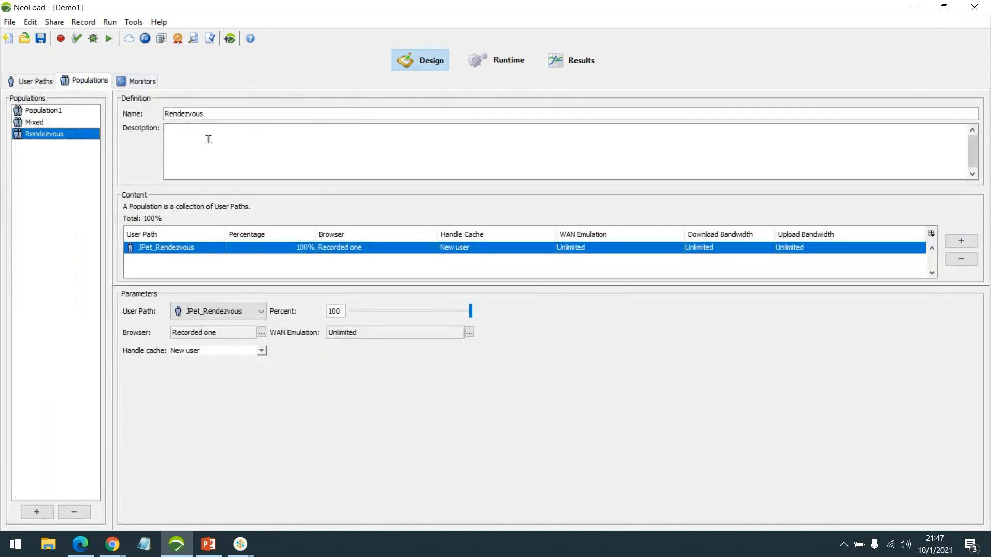
Check the monitored machines, then compare Runtime and Results, ending on the Rend2 report
left_click(150, 81)
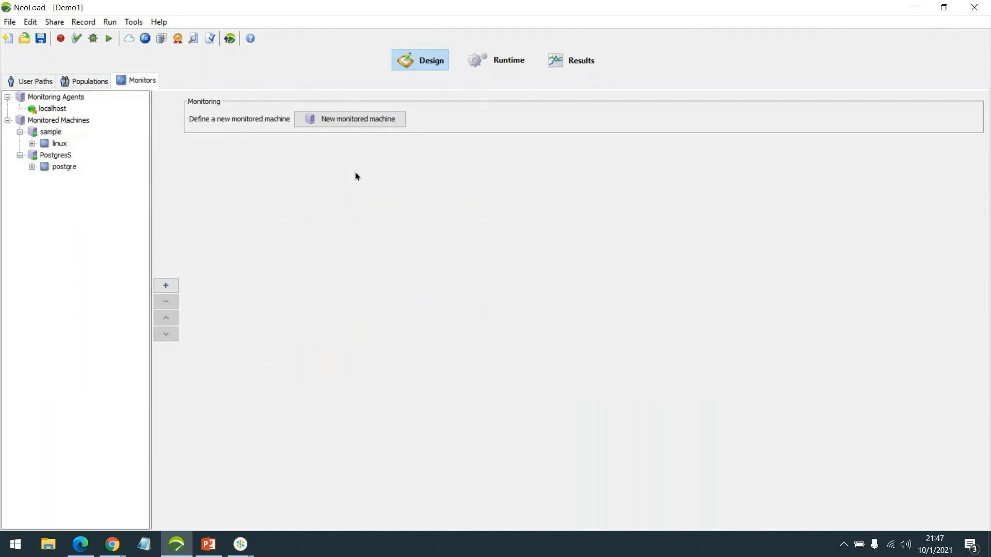
left_click(507, 66)
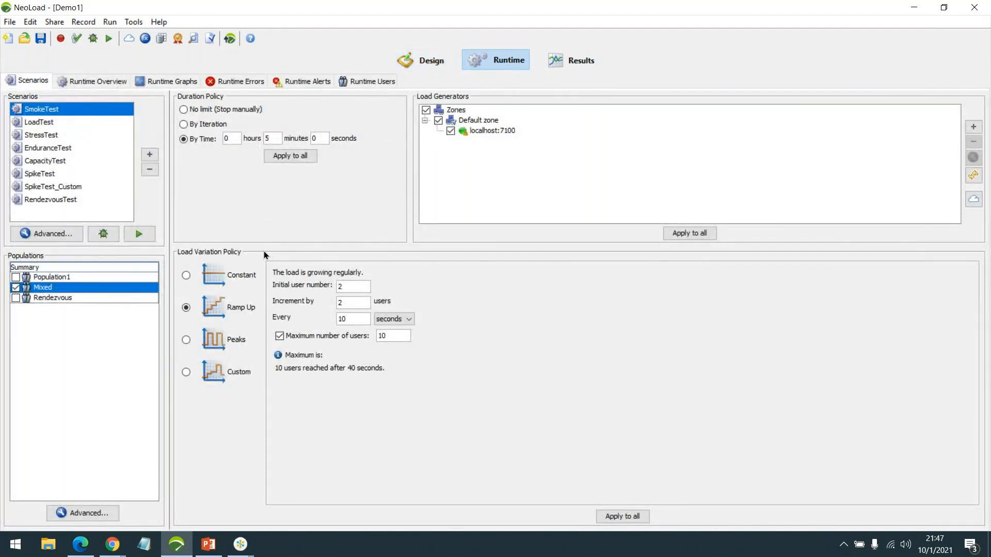
left_click(569, 59)
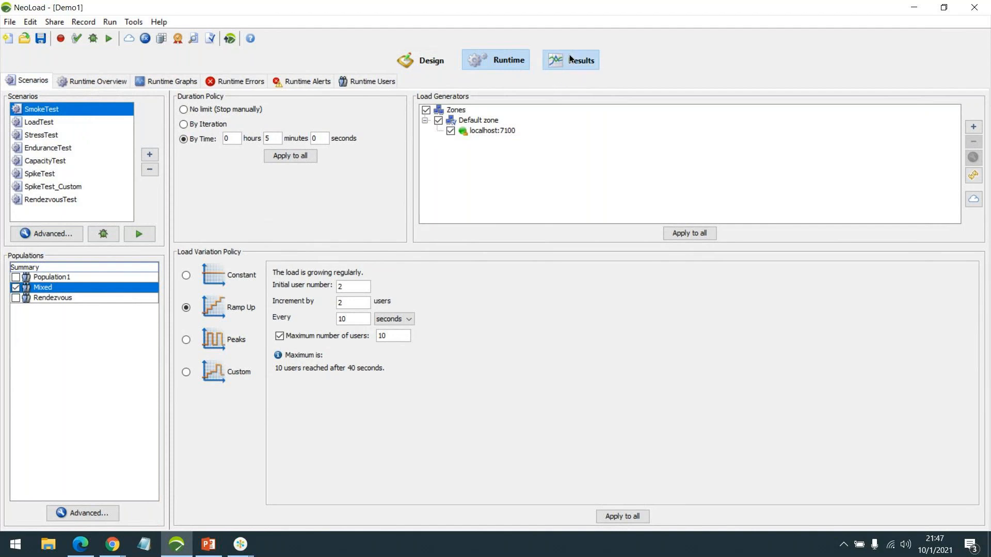
left_click(519, 64)
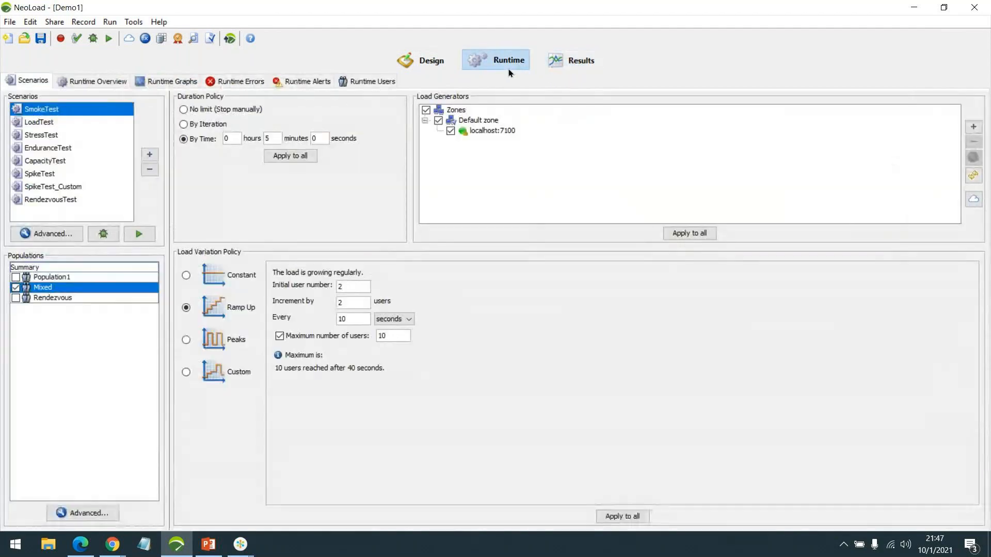
left_click(560, 66)
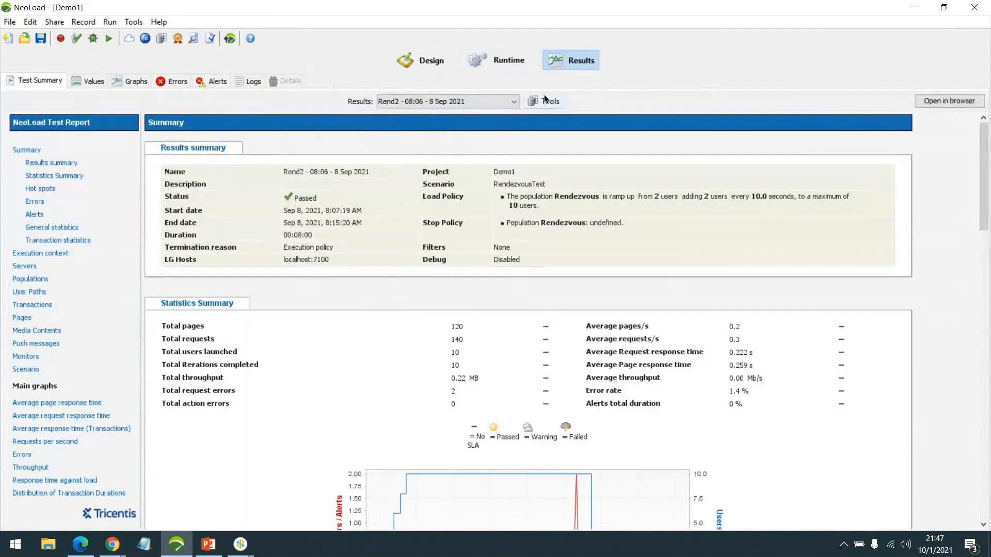
Inspect the RendTest result in the Results Manager, close it, and return to Design
left_click(544, 99)
left_click(565, 118)
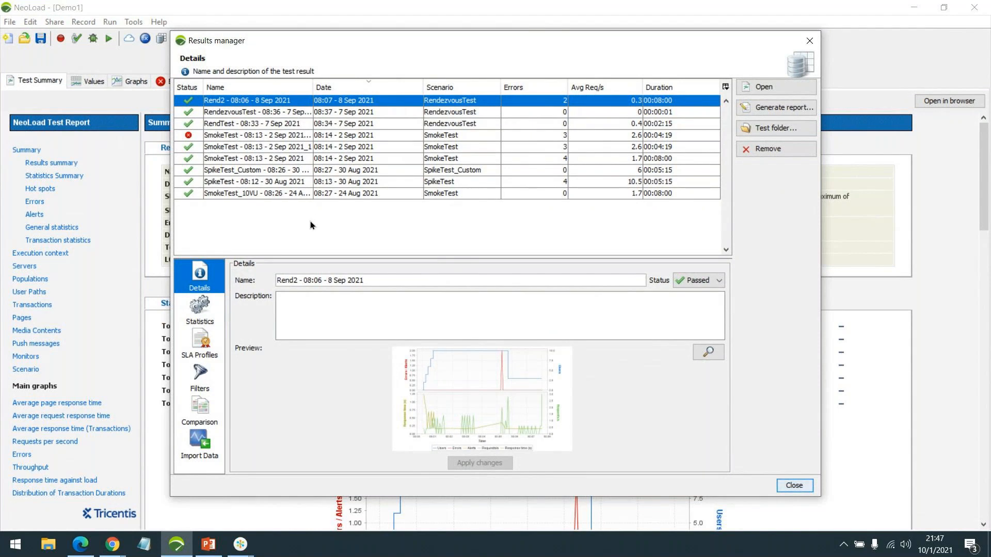
left_click(258, 123)
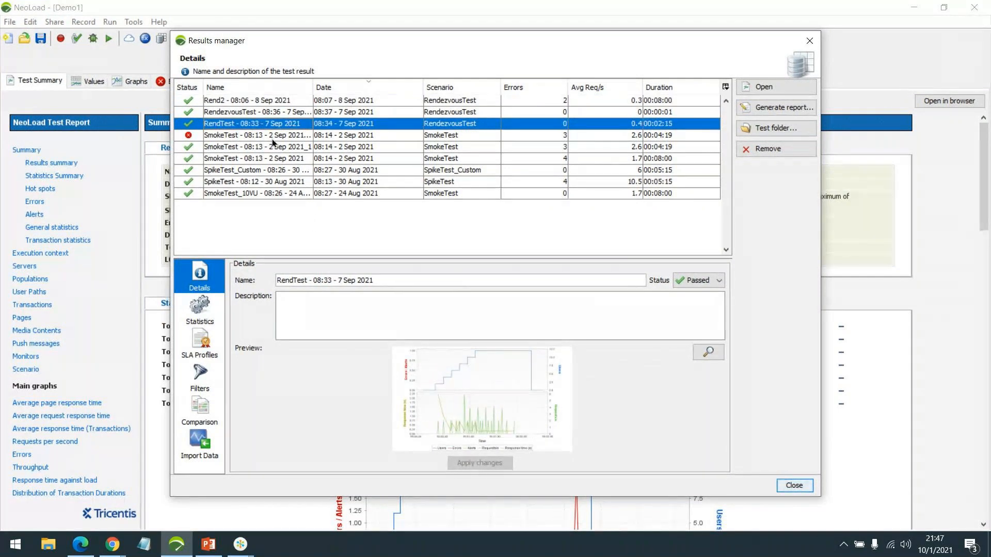
left_click(794, 485)
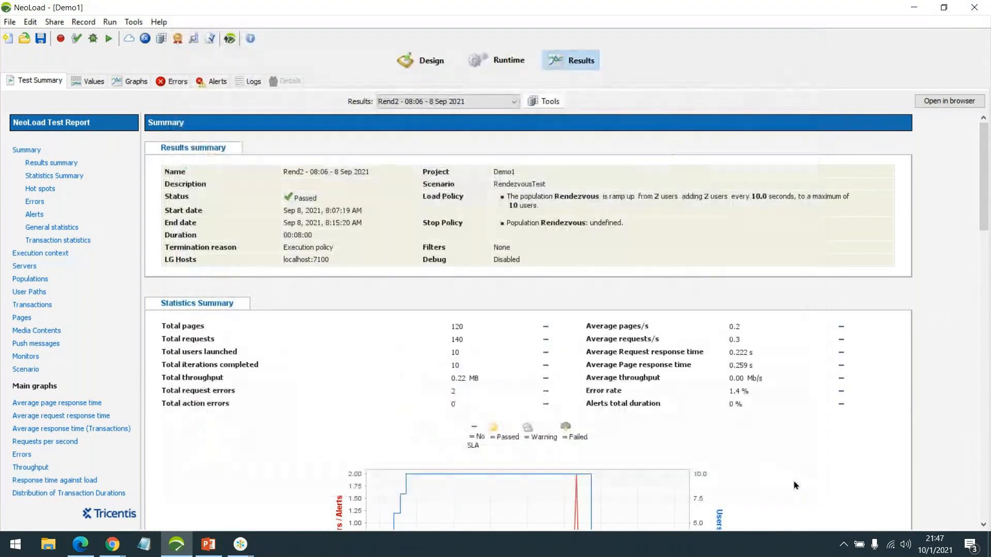
left_click(420, 60)
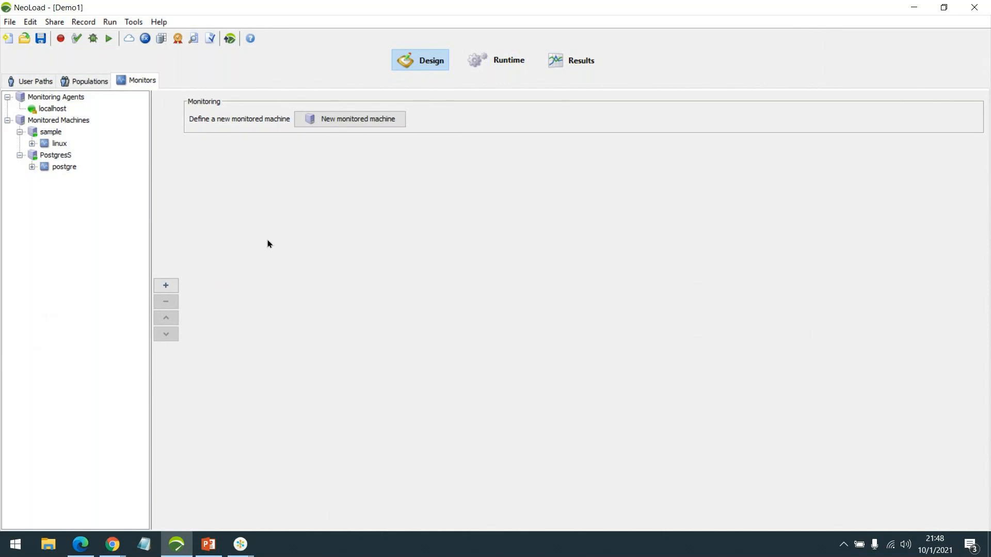
Show the User Paths tree again, then switch to the course PDF in Edge
left_click(24, 81)
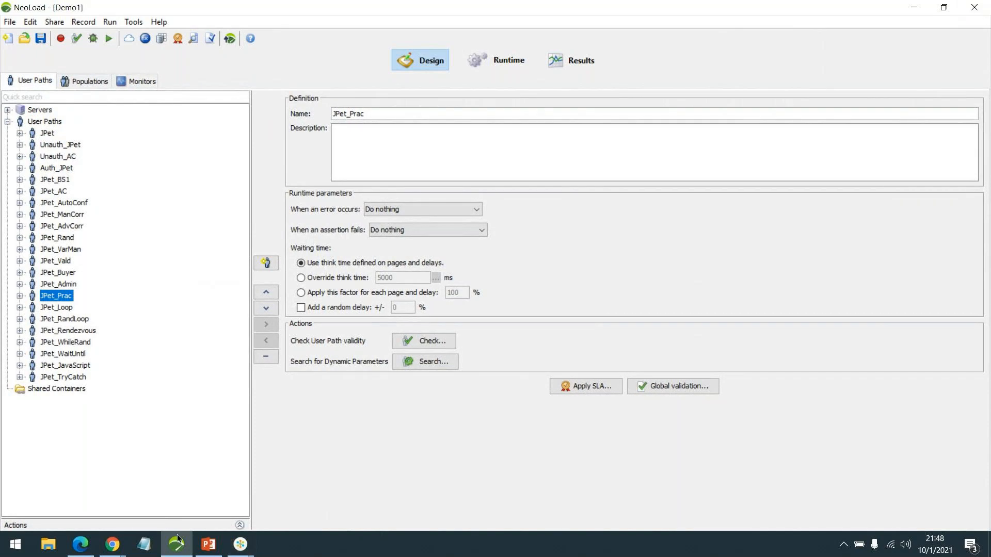
left_click(80, 545)
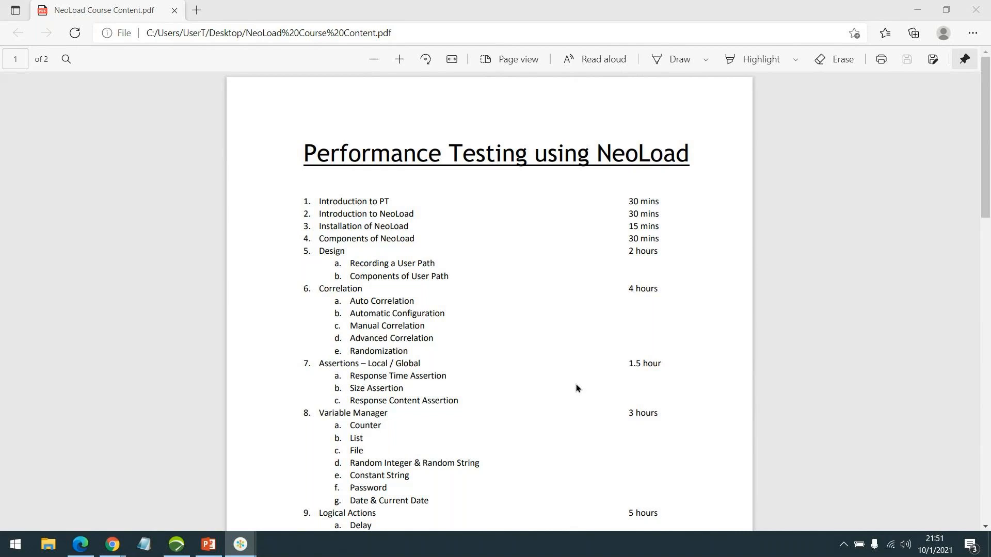
Leave the course syllabus PDF and return to the NeoLoad Demo1 project
left_click(176, 544)
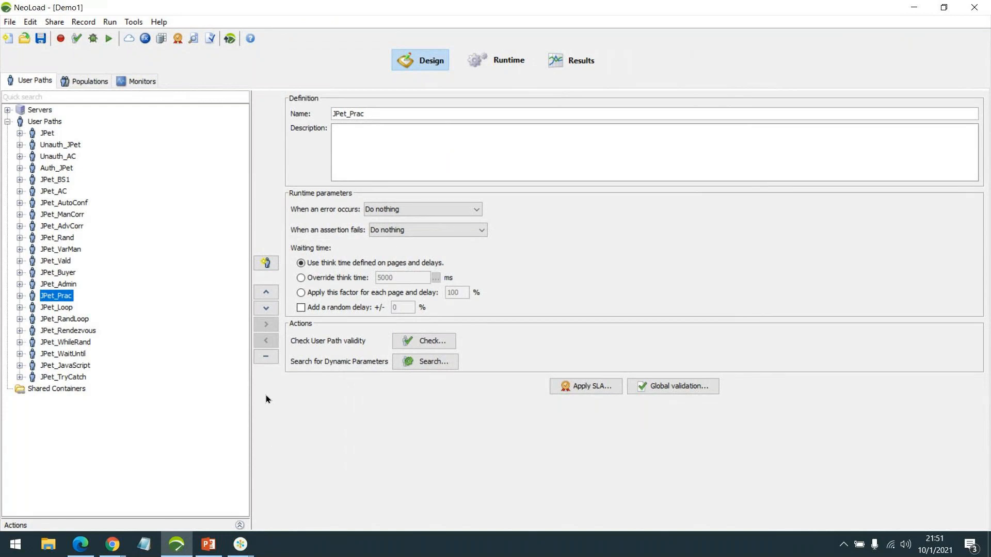
left_click(73, 88)
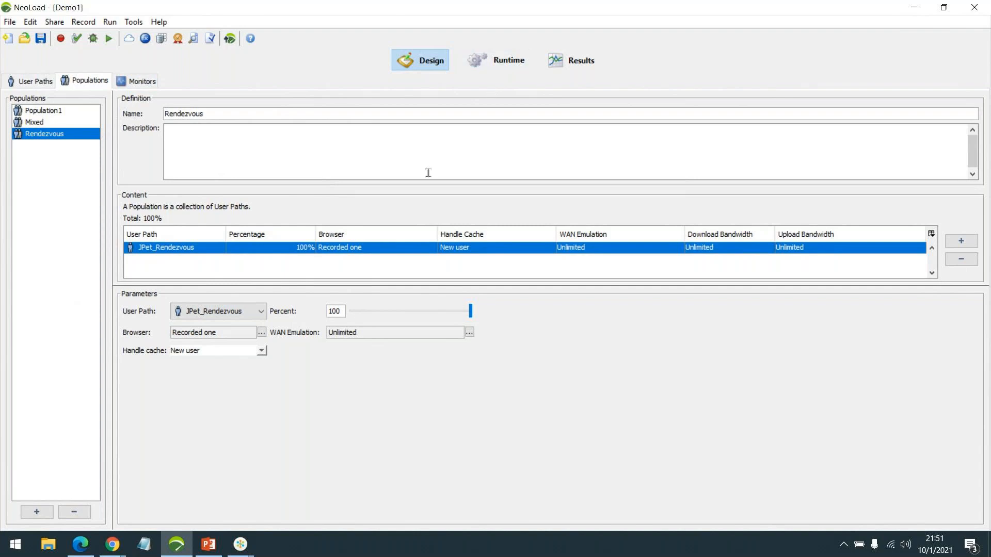
left_click(521, 60)
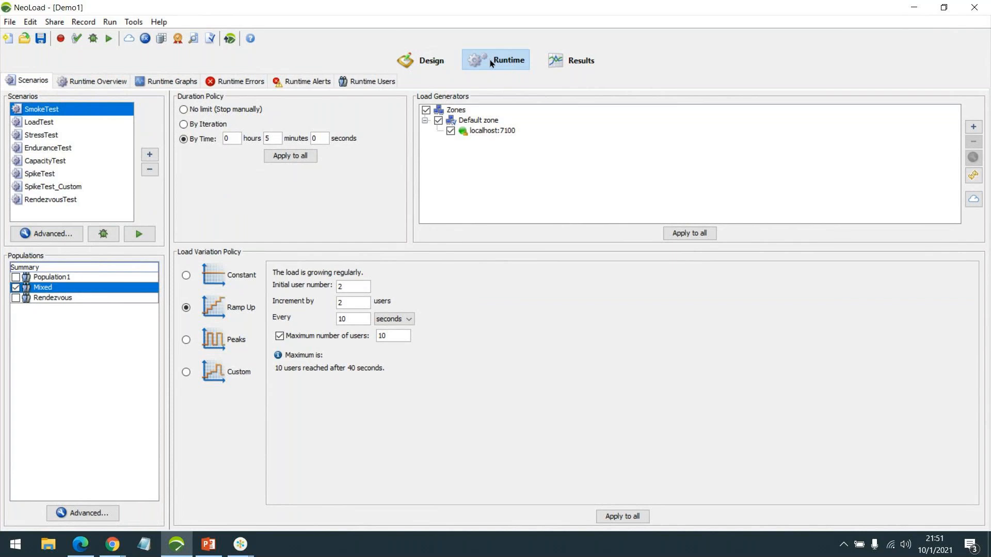
left_click(442, 63)
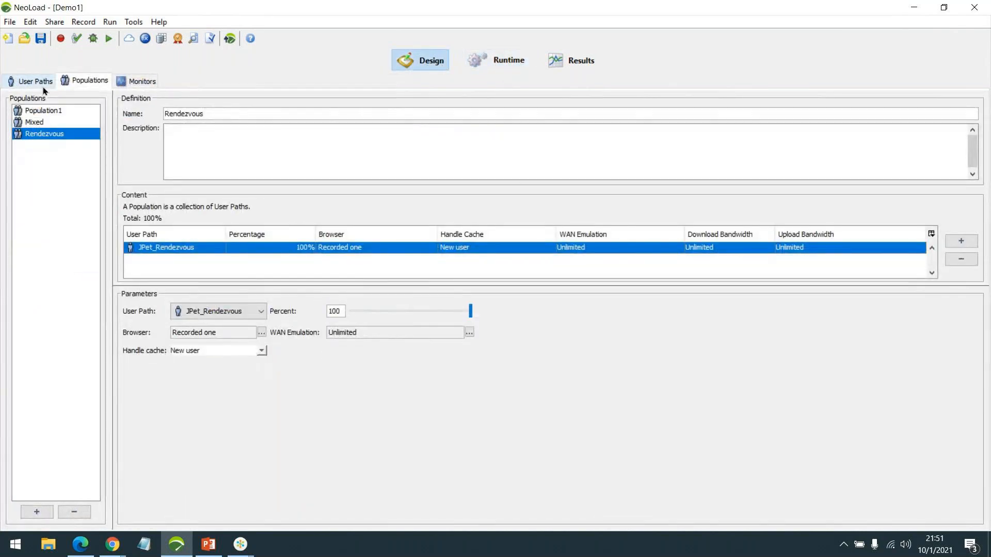
left_click(32, 81)
left_click(240, 544)
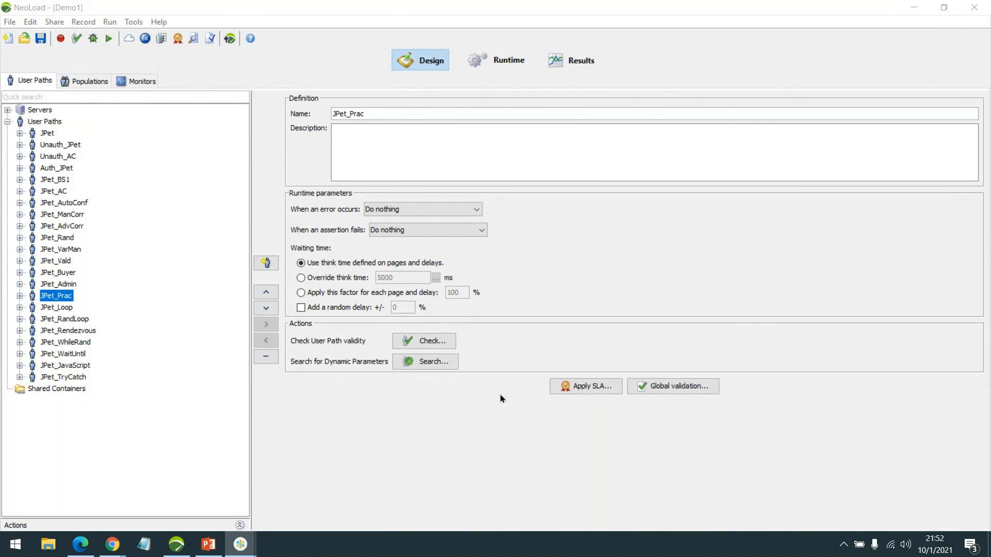
Expand Auth_JPet > Actions and view the Click Fish, then Click Login transaction settings
left_click(178, 546)
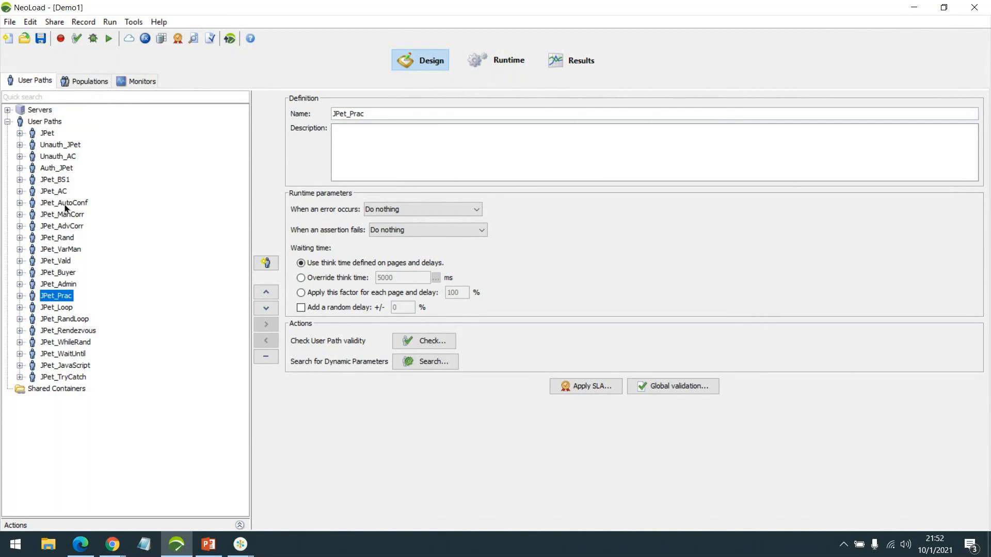
double_click(62, 168)
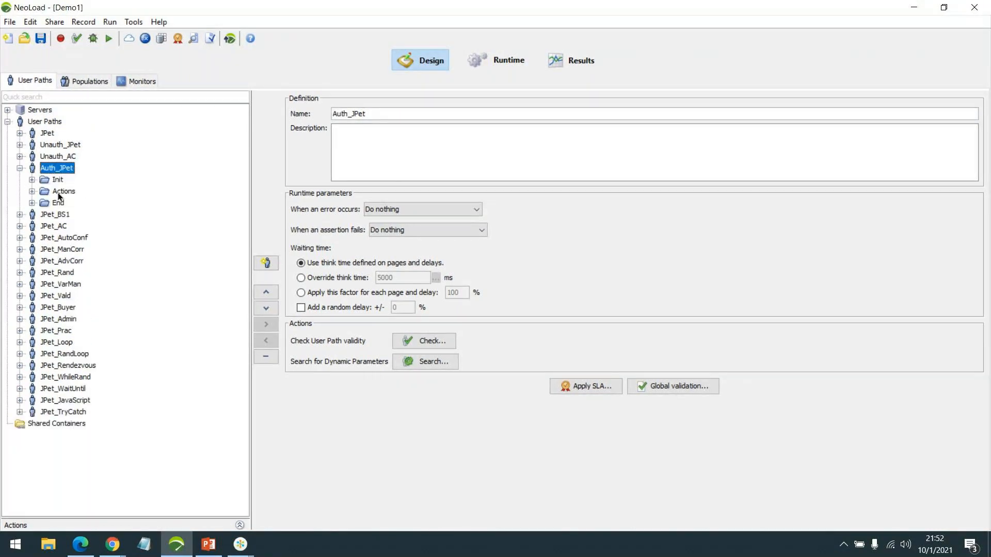
double_click(59, 191)
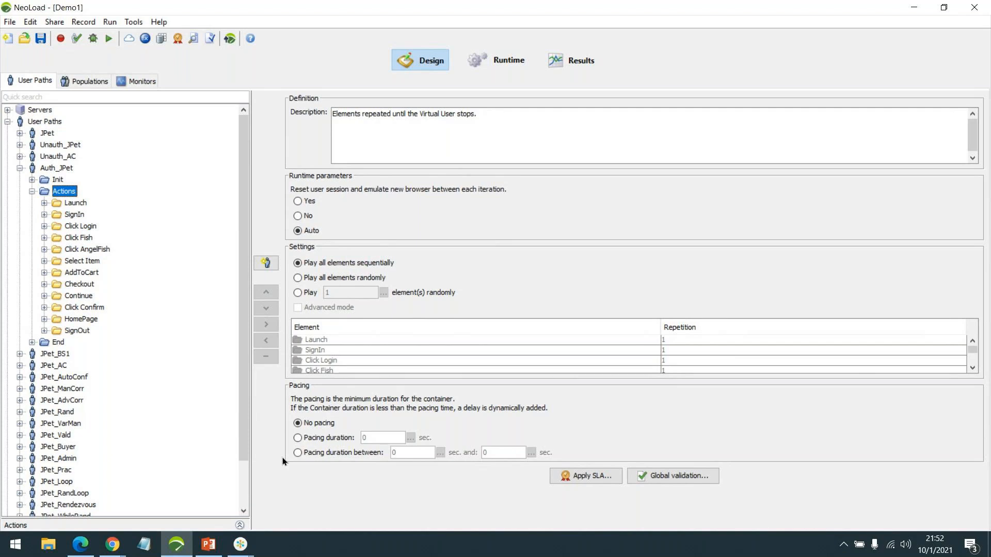
left_click(75, 236)
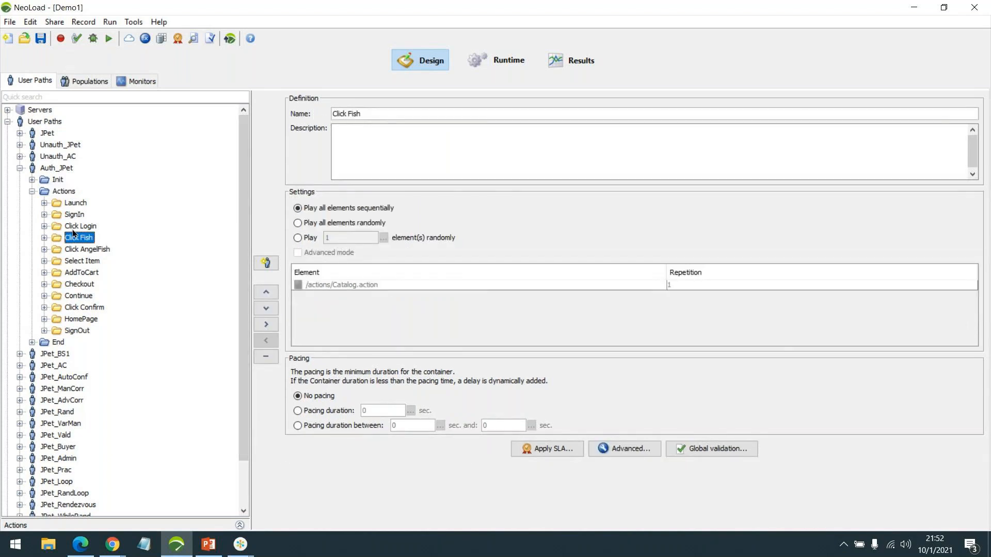
left_click(78, 228)
Expand Select Item's /actions/Catalog.action page to preview its screenshot and request, then collapse it
left_click(83, 261)
double_click(82, 261)
left_click(95, 273)
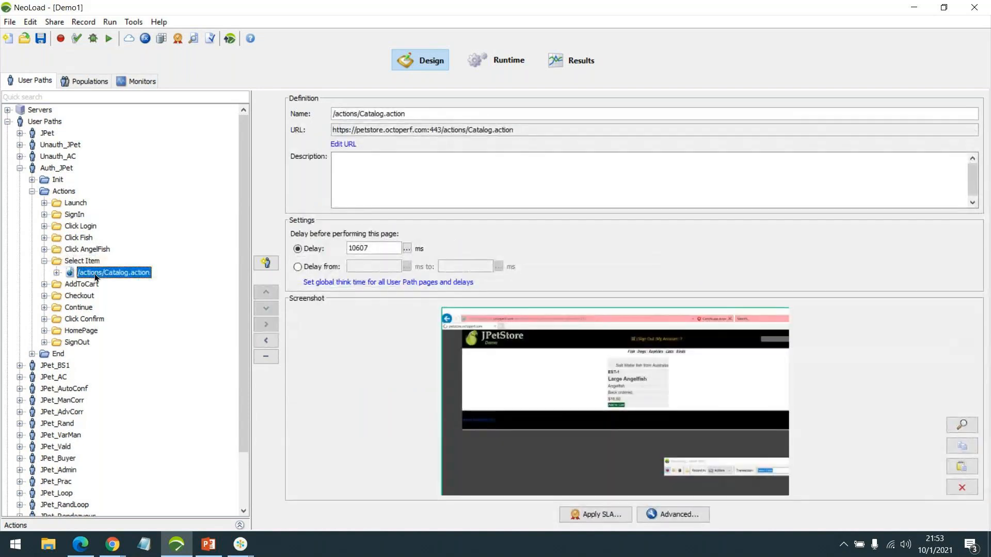
double_click(95, 274)
left_click(115, 283)
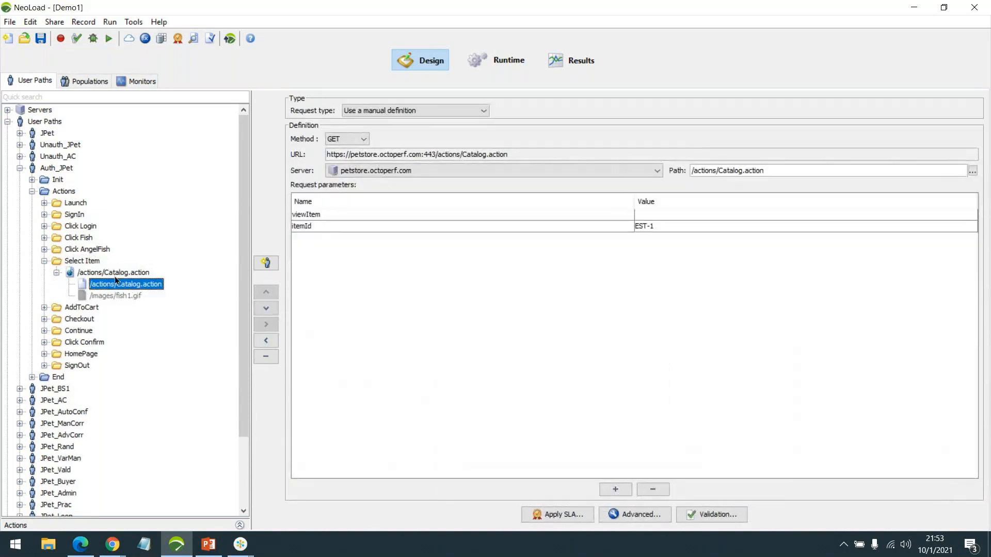
left_click(114, 273)
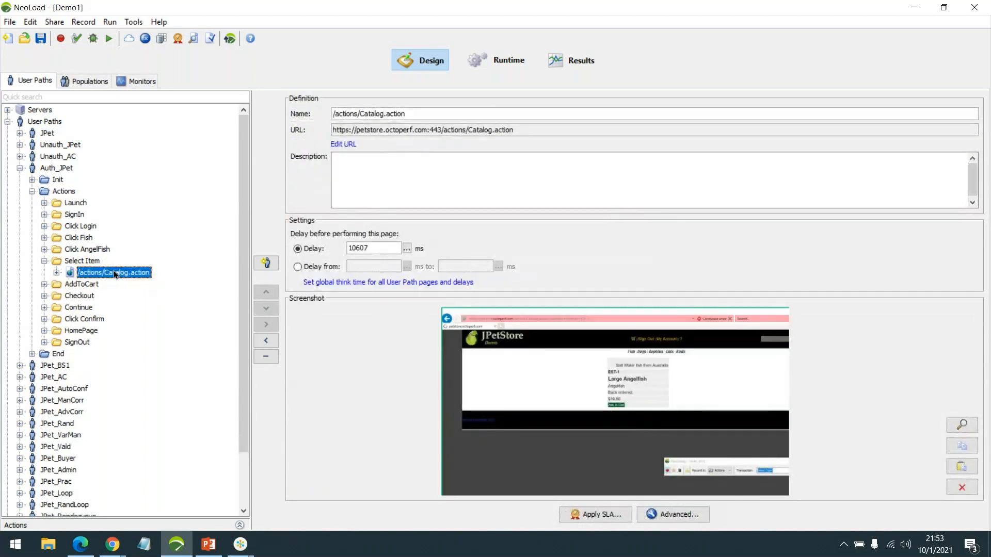
double_click(91, 265)
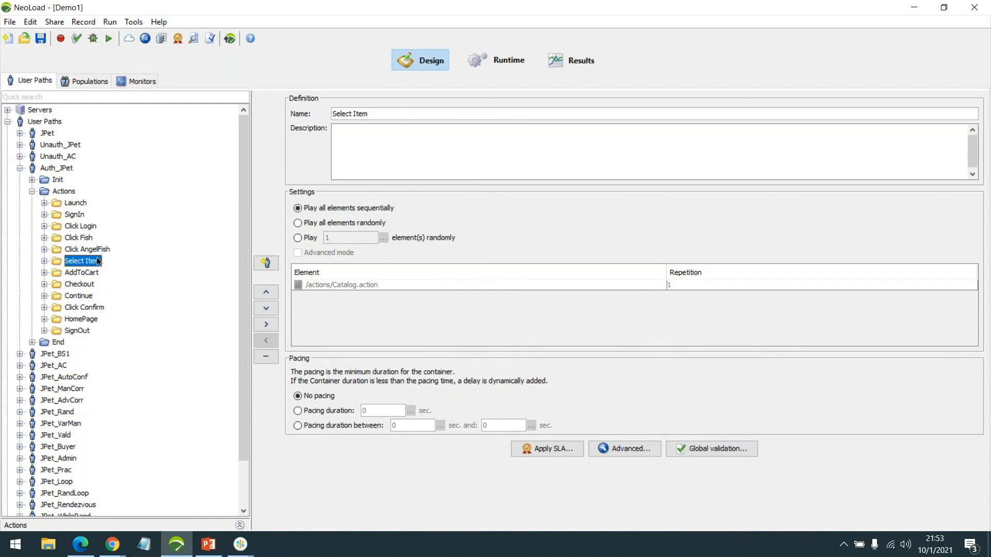
Re-expand to the Catalog.action request and open its validation settings (recorded size 3473 bytes)
double_click(95, 261)
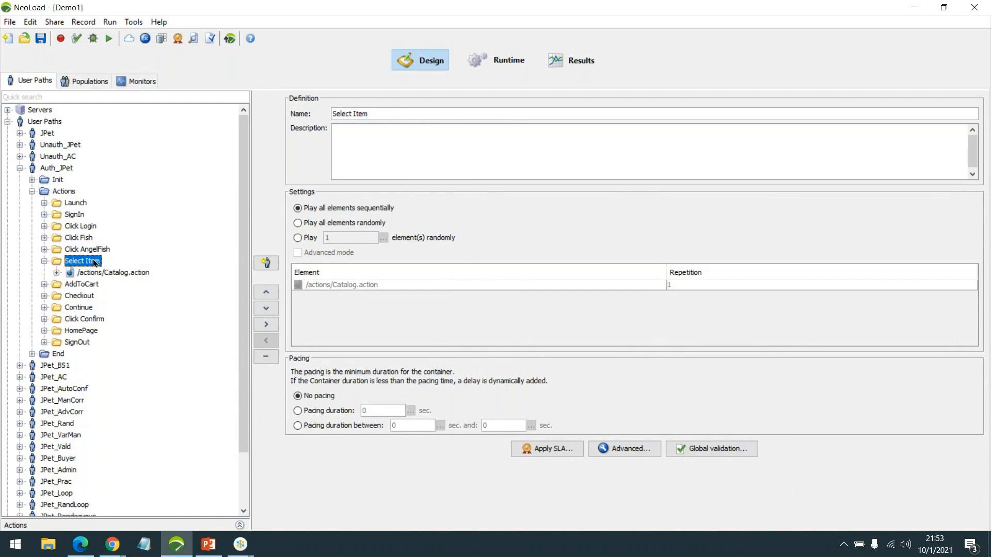
double_click(98, 274)
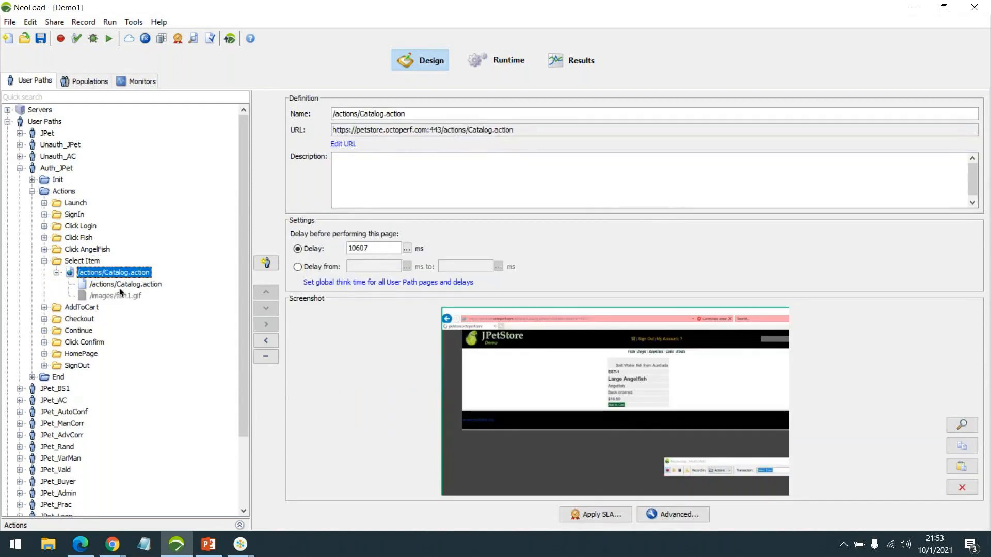
left_click(119, 287)
left_click(696, 518)
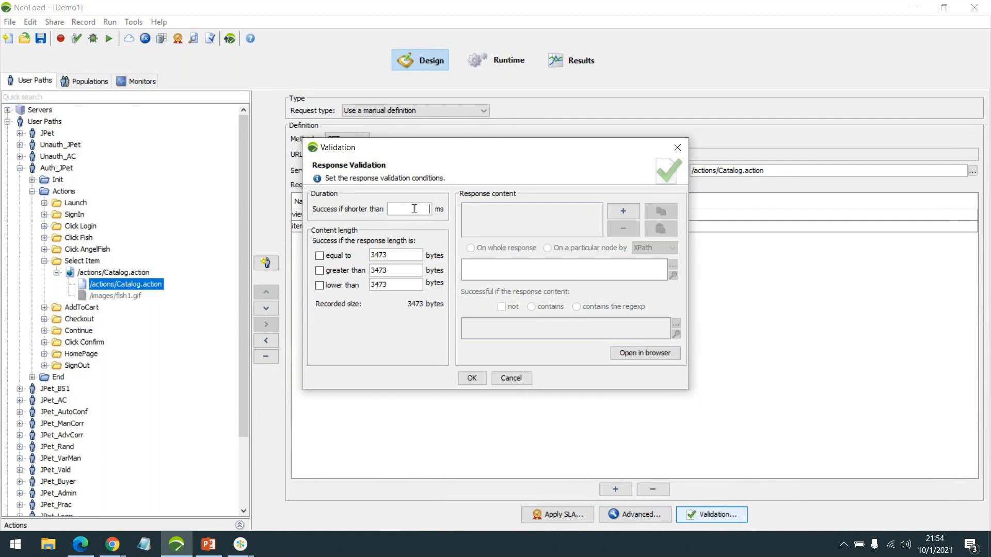
Cancel the Validation dialog without changes and collapse the /actions/Catalog.action request node
left_click(518, 378)
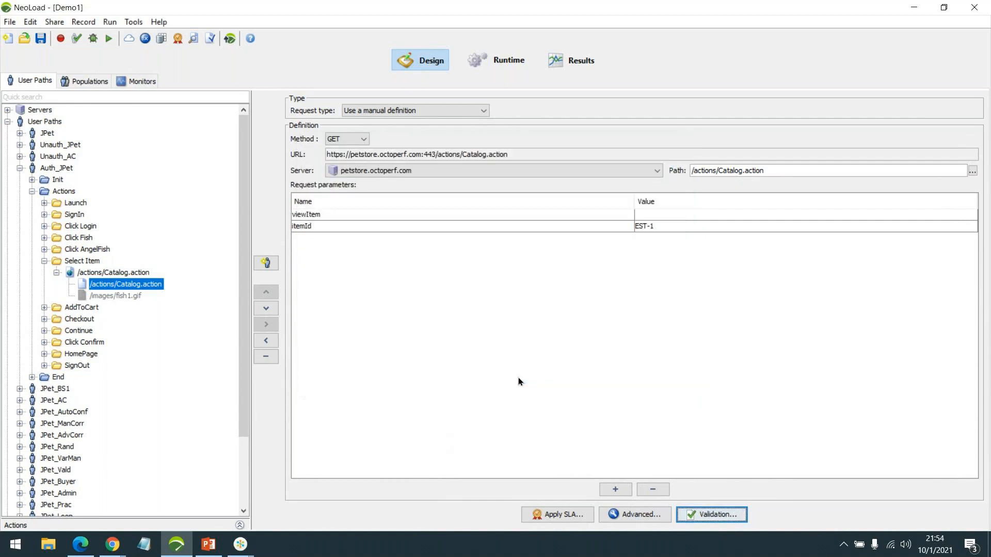
left_click(55, 272)
Collapse the Select Item transaction in Auth_JPet's Actions tree
left_click(44, 261)
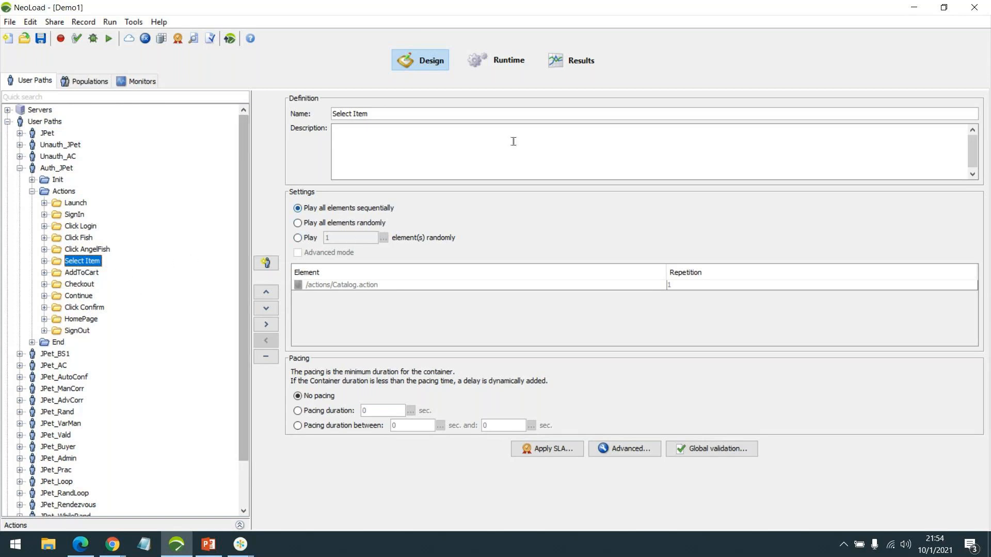
Load the 'SmokeTest - 08:13 - 2 Sep 2021' run in the Transactions results, then return to Design
left_click(577, 68)
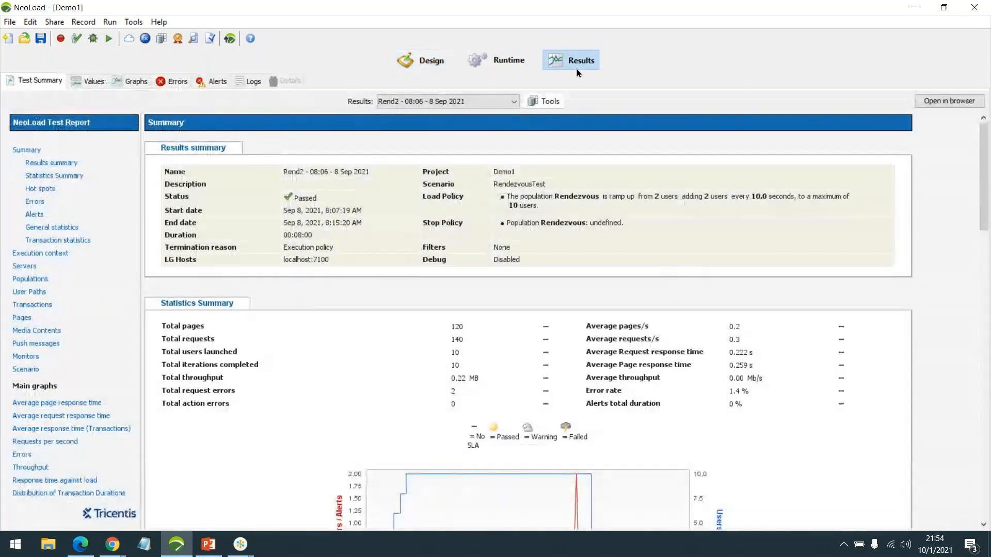
left_click(42, 303)
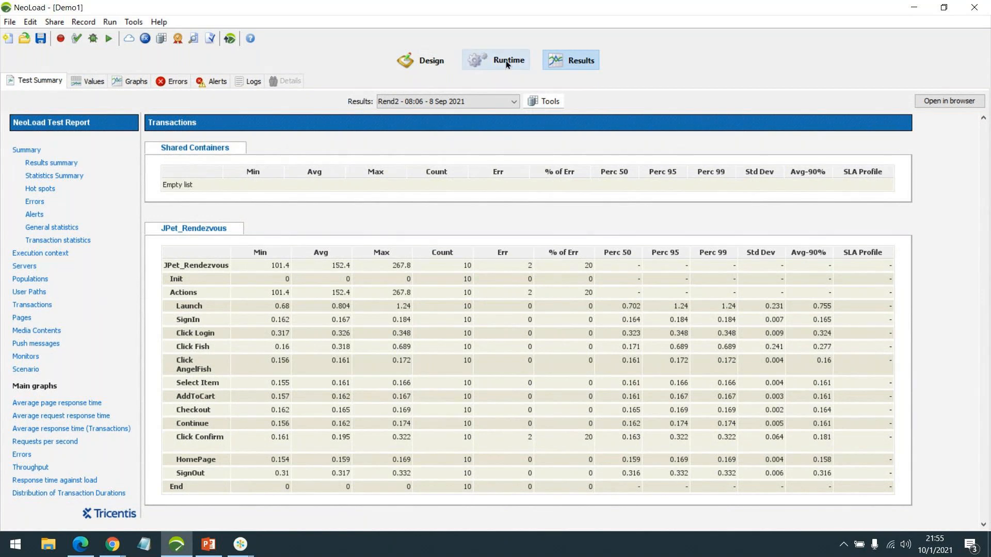
left_click(484, 102)
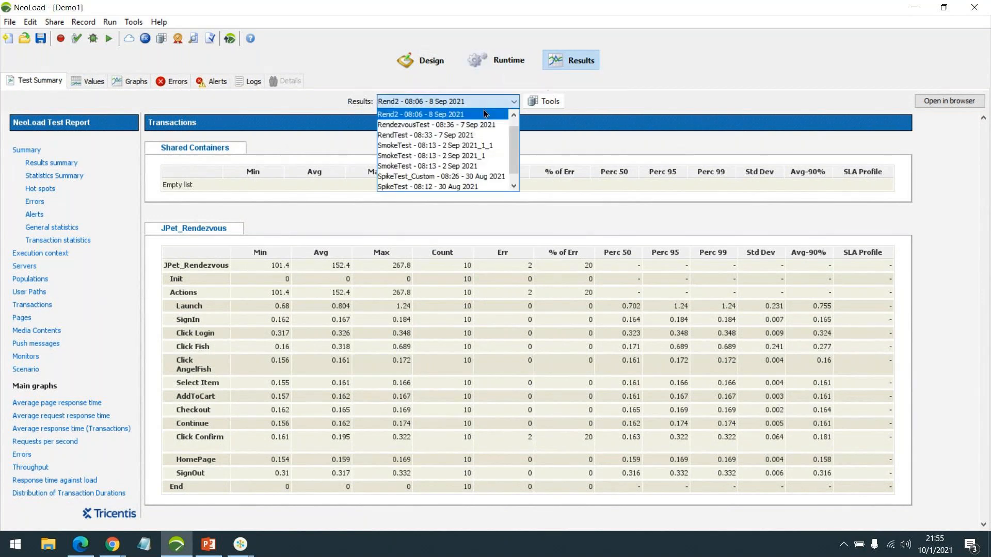
left_click(464, 166)
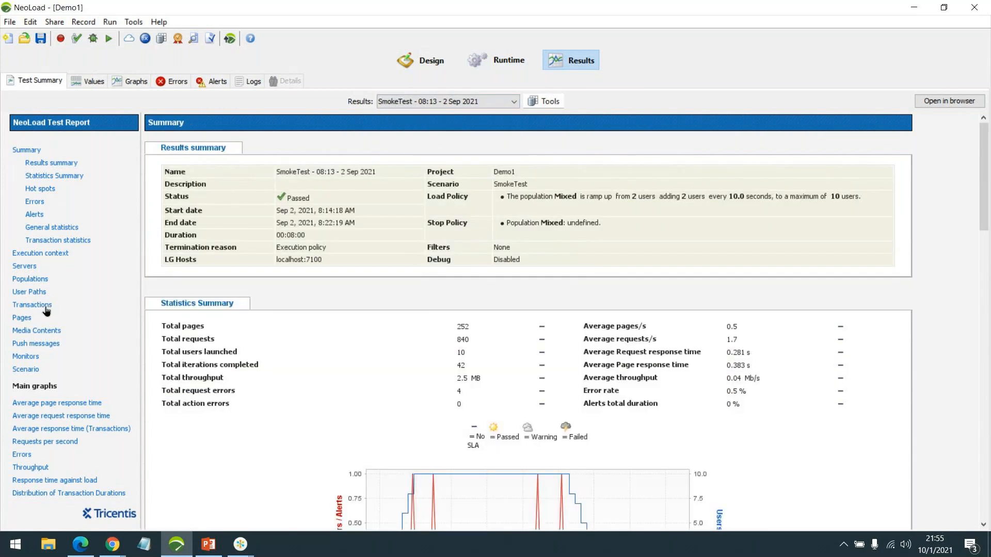
left_click(32, 305)
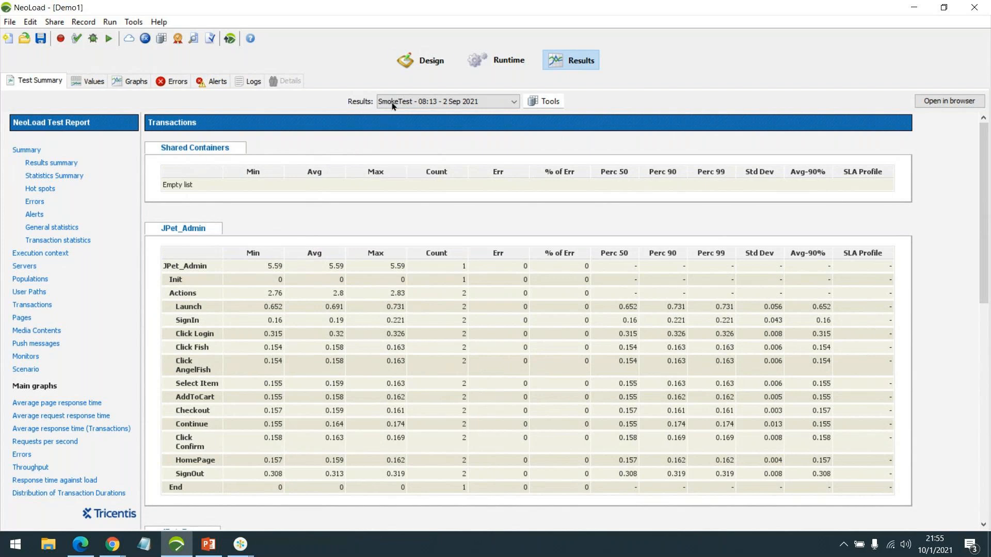
left_click(414, 63)
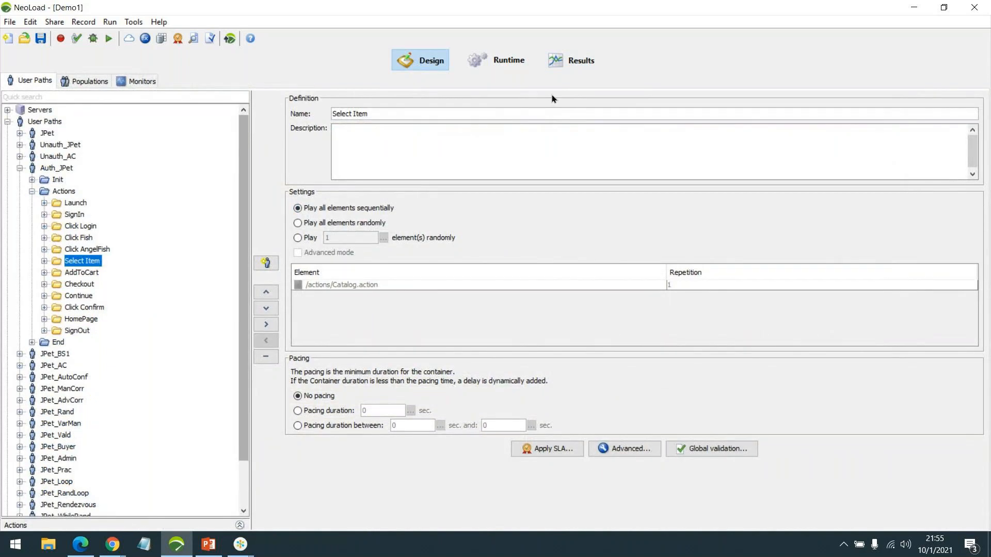
Reopen the SmokeTest Transactions report and highlight Select Item's Perc 90 value of 0.163
left_click(563, 60)
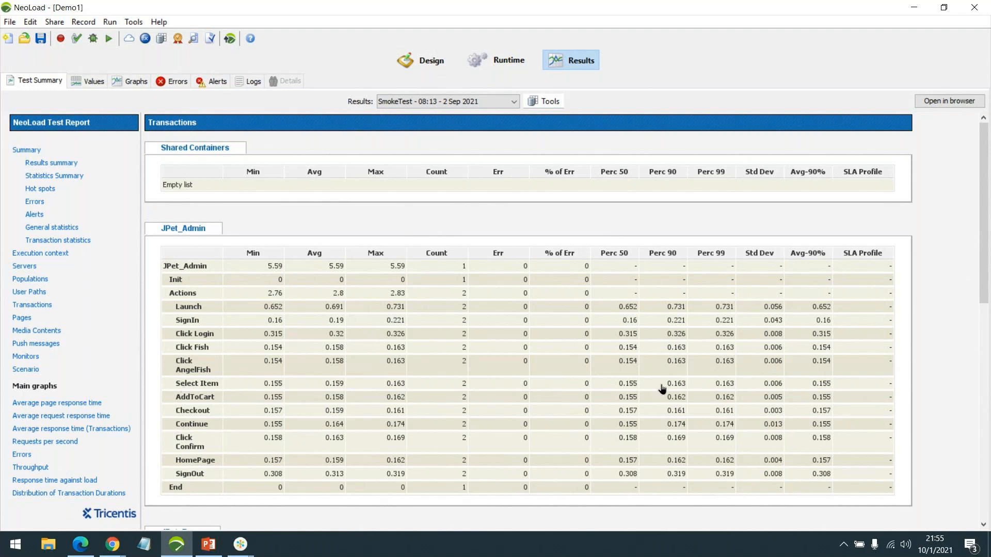
left_click_drag(661, 388, 691, 397)
left_click(697, 388)
left_click_drag(664, 385, 686, 387)
left_click(684, 387)
Collapse the Actions container and Auth_JPet user path in Design, then switch to another application
left_click(447, 53)
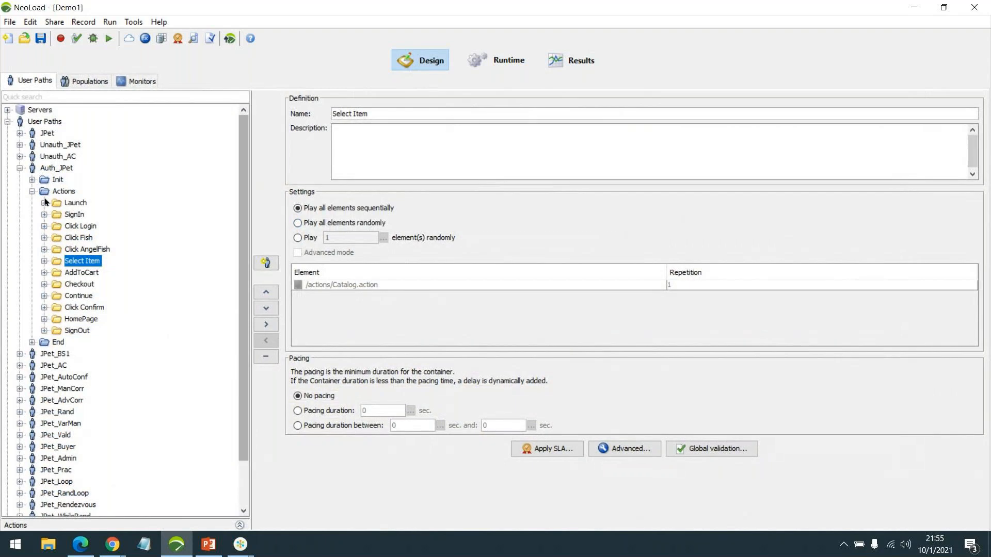
left_click(32, 191)
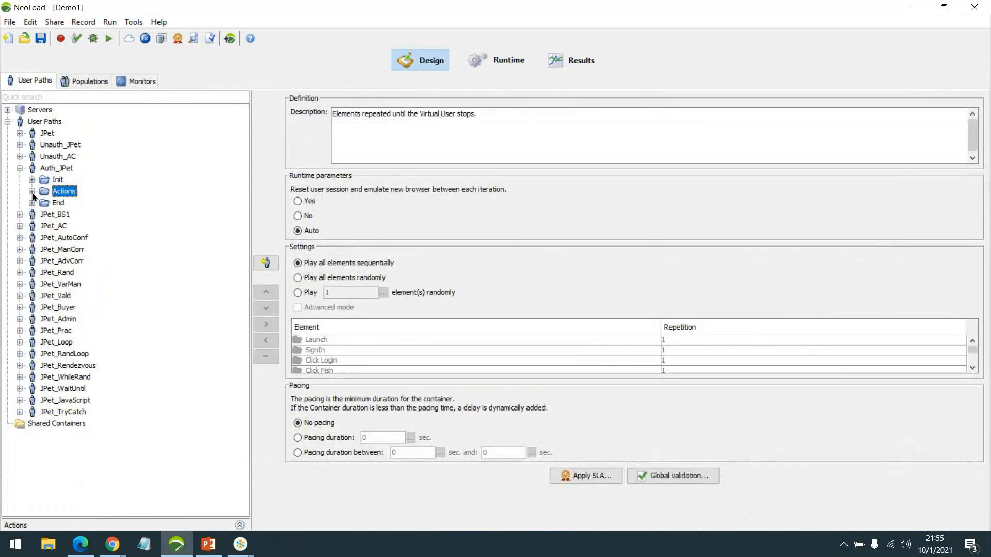
left_click(20, 169)
left_click(20, 169)
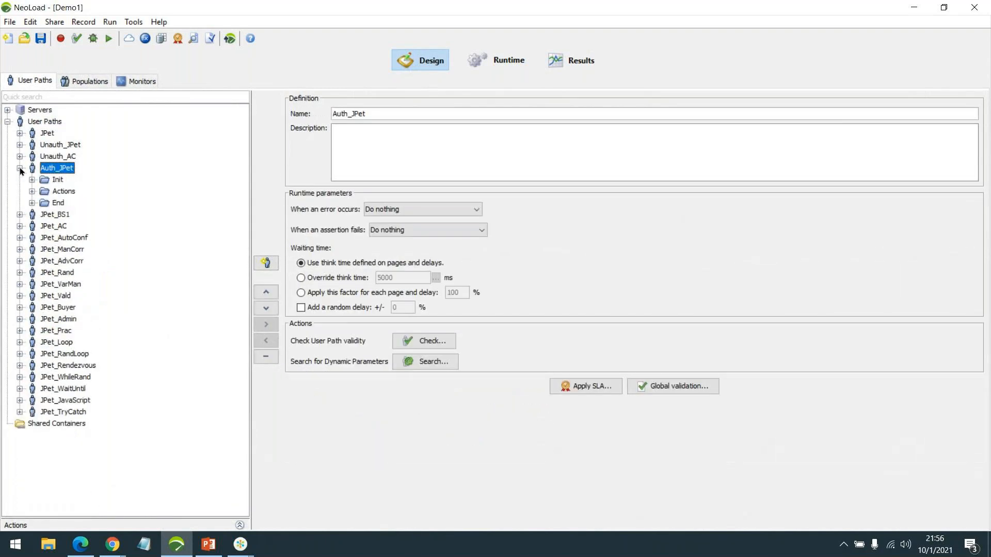
left_click(32, 192)
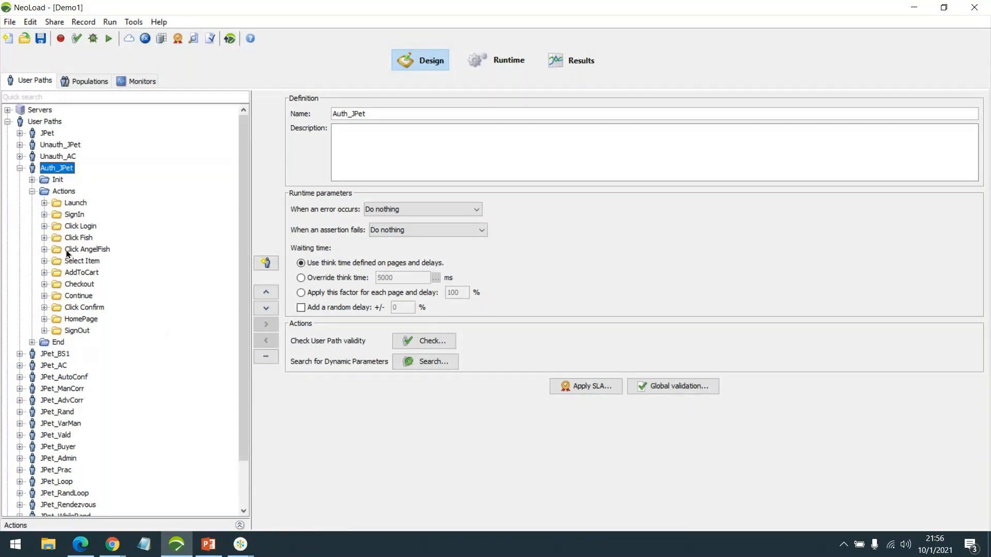
left_click(32, 191)
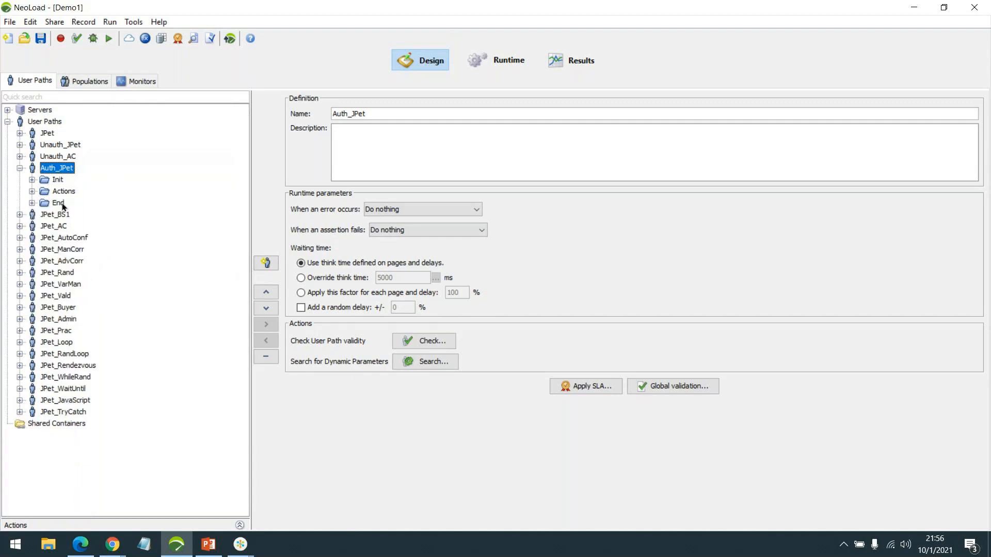
left_click(20, 168)
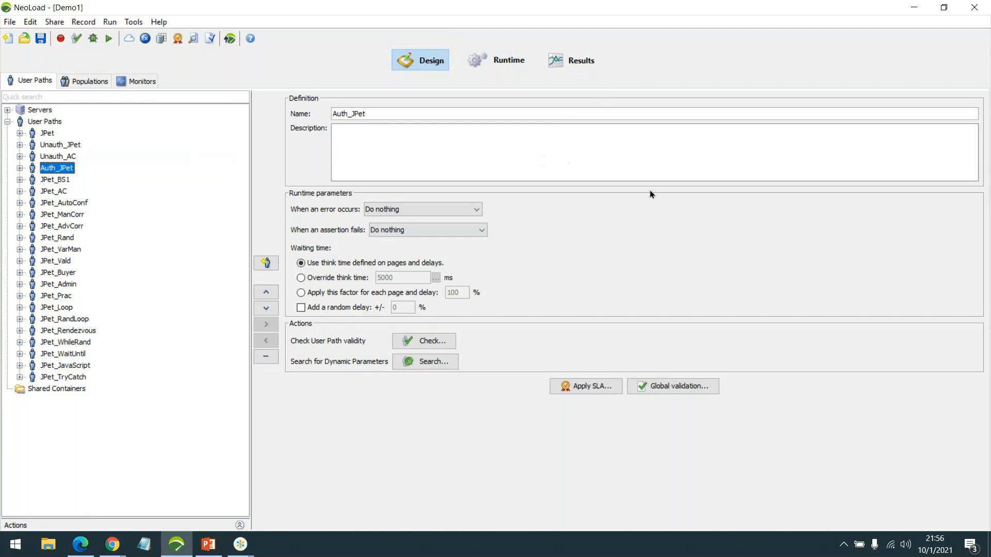
left_click(245, 552)
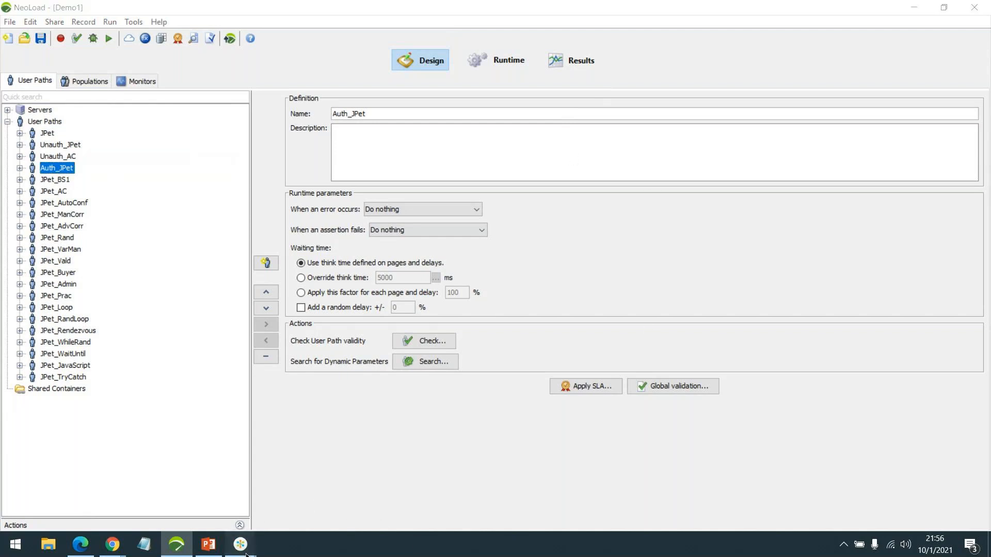